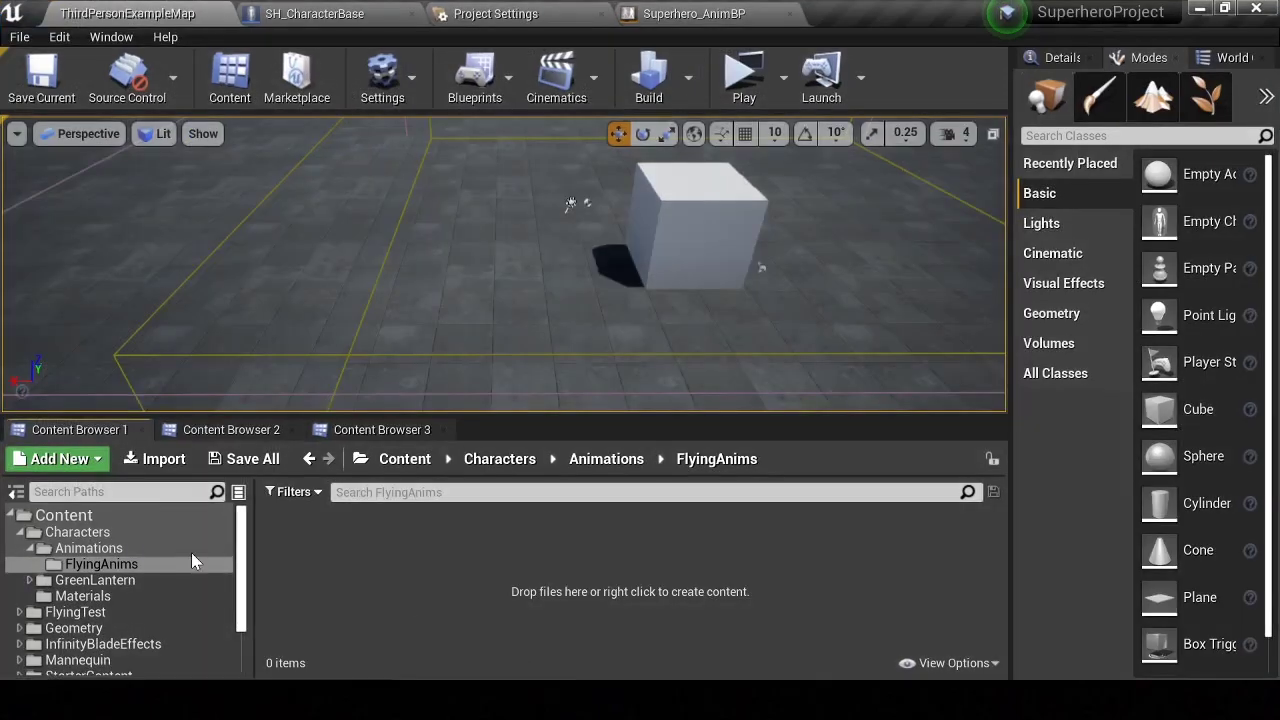
Open the project's Characters folder in the Unreal Content Browser
click(124, 537)
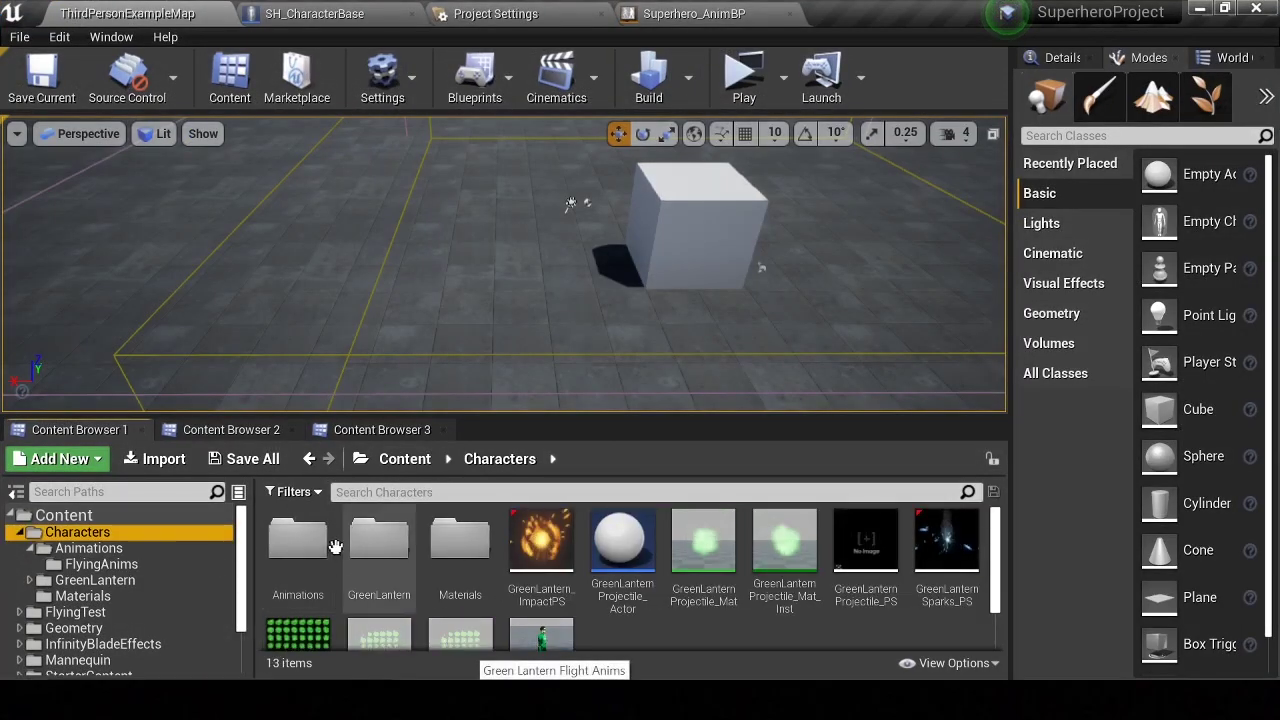
Import the four flight animation FBX files into Animations > FlyingAnims with Green_Lantern_Skeleton
double_click(318, 543)
double_click(318, 543)
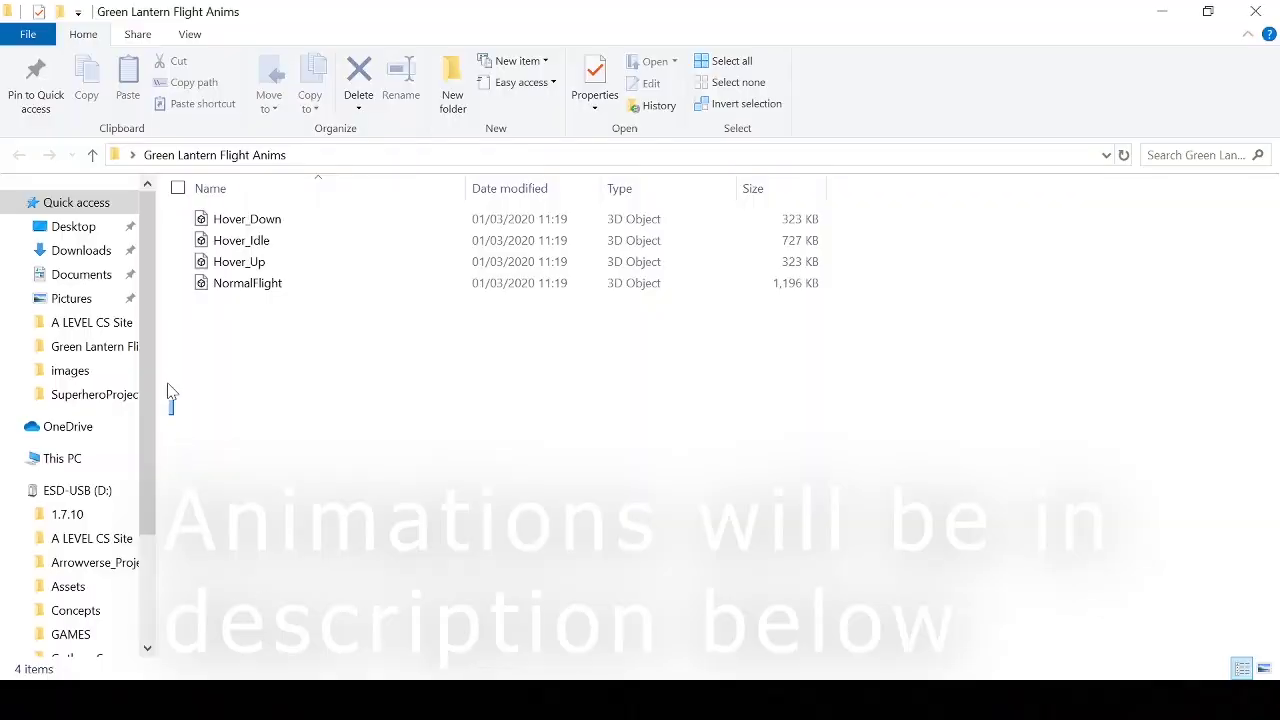
drag(168, 390, 230, 212)
drag(245, 262, 612, 657)
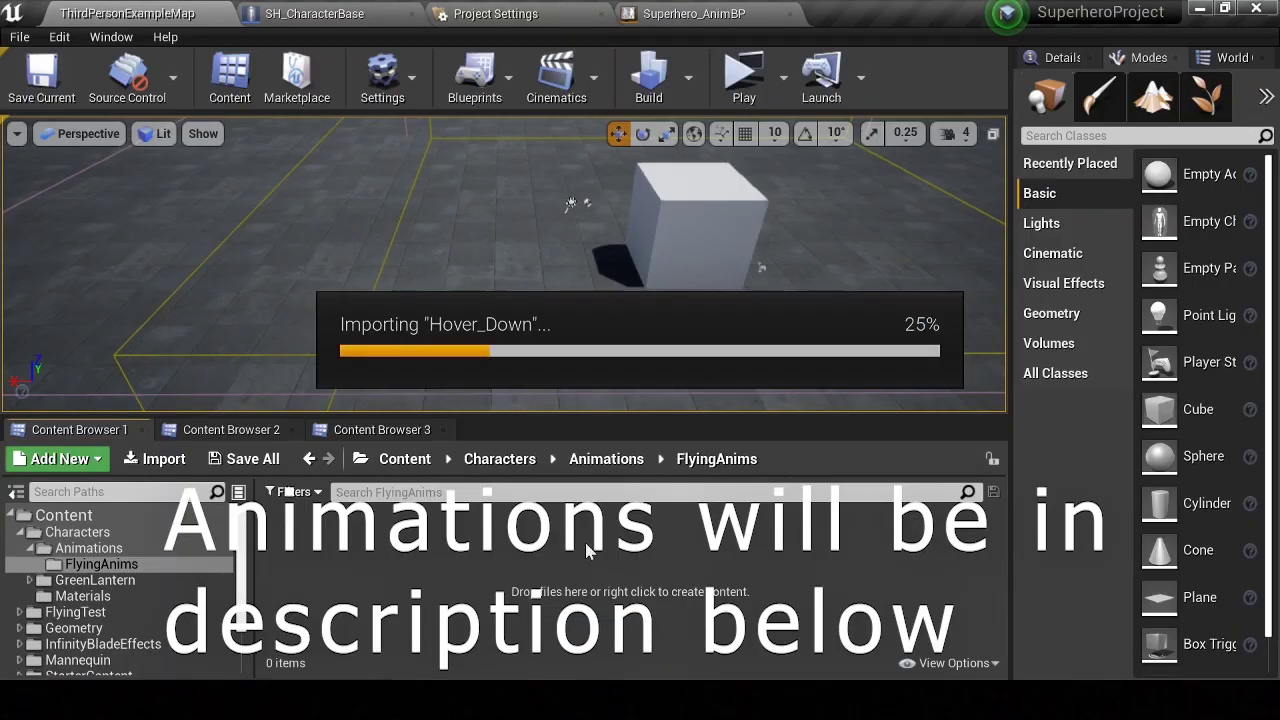
click(395, 63)
text(gr)
click(414, 212)
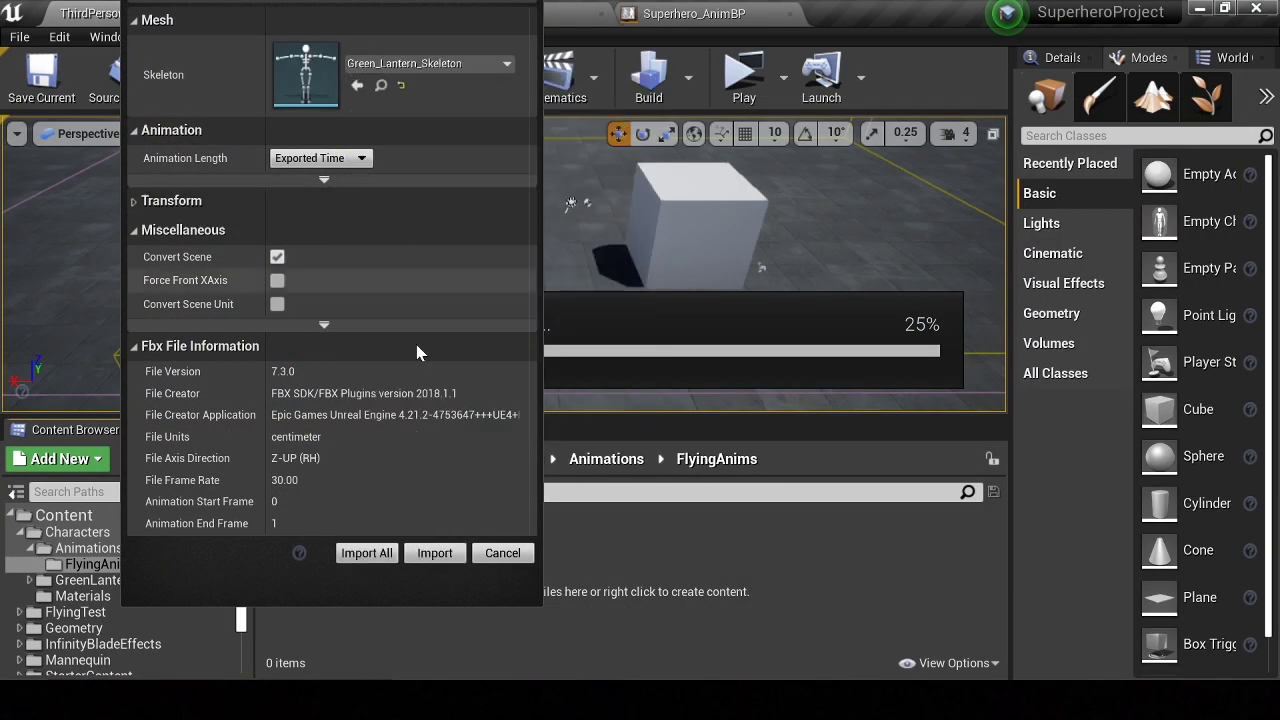
click(366, 553)
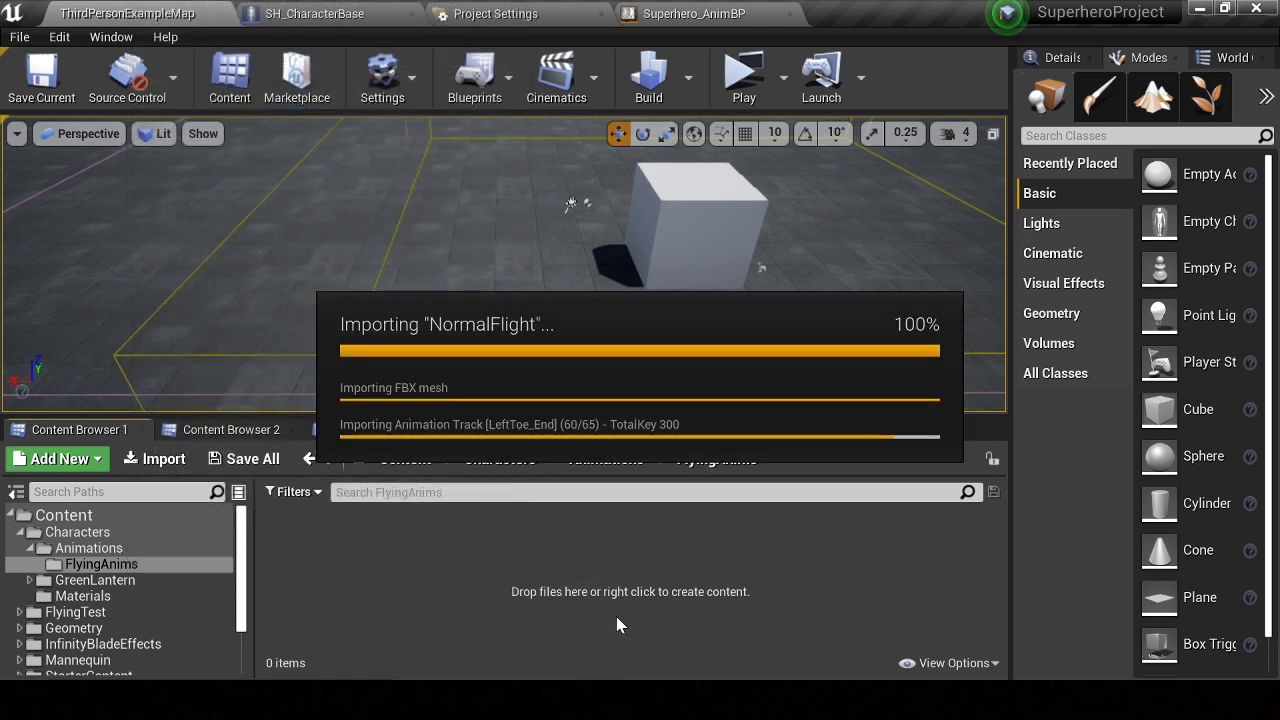
Create a Blend Space 1D named HoverToFly, open it, and name its axis Speed
right_click(621, 569)
mouse_move(950, 403)
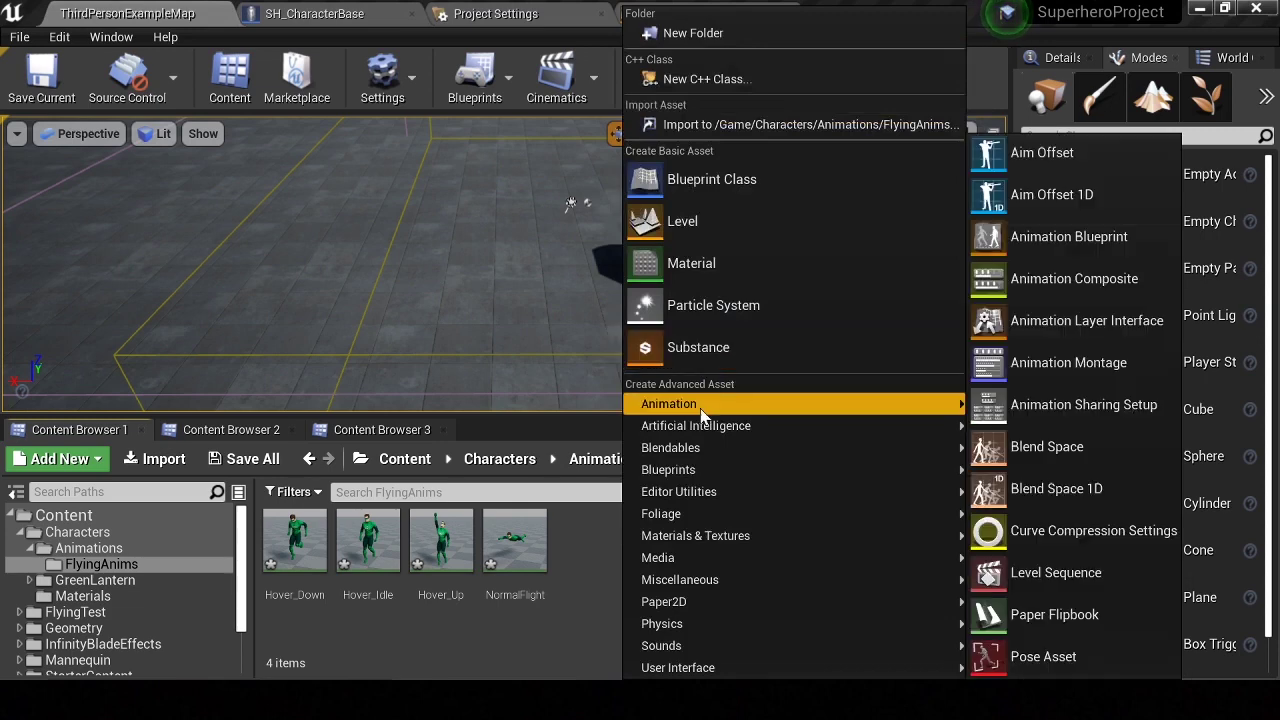
click(1092, 478)
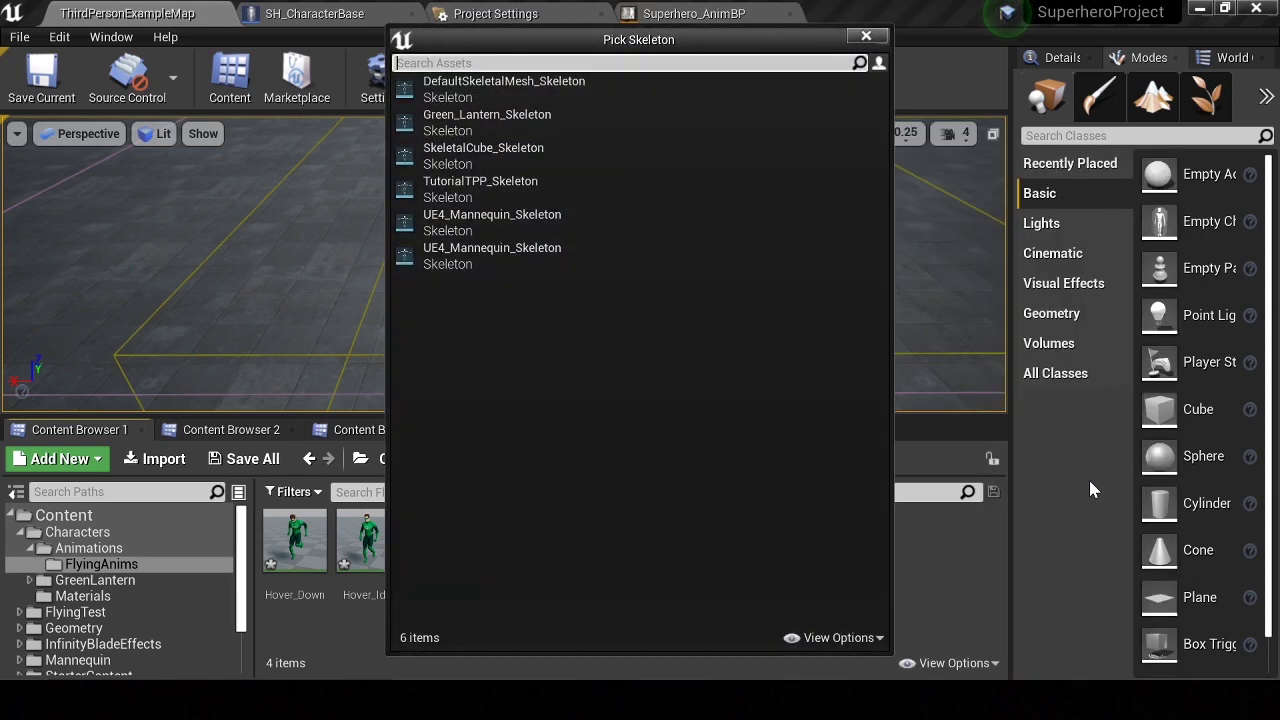
click(500, 88)
text(HoverToF)
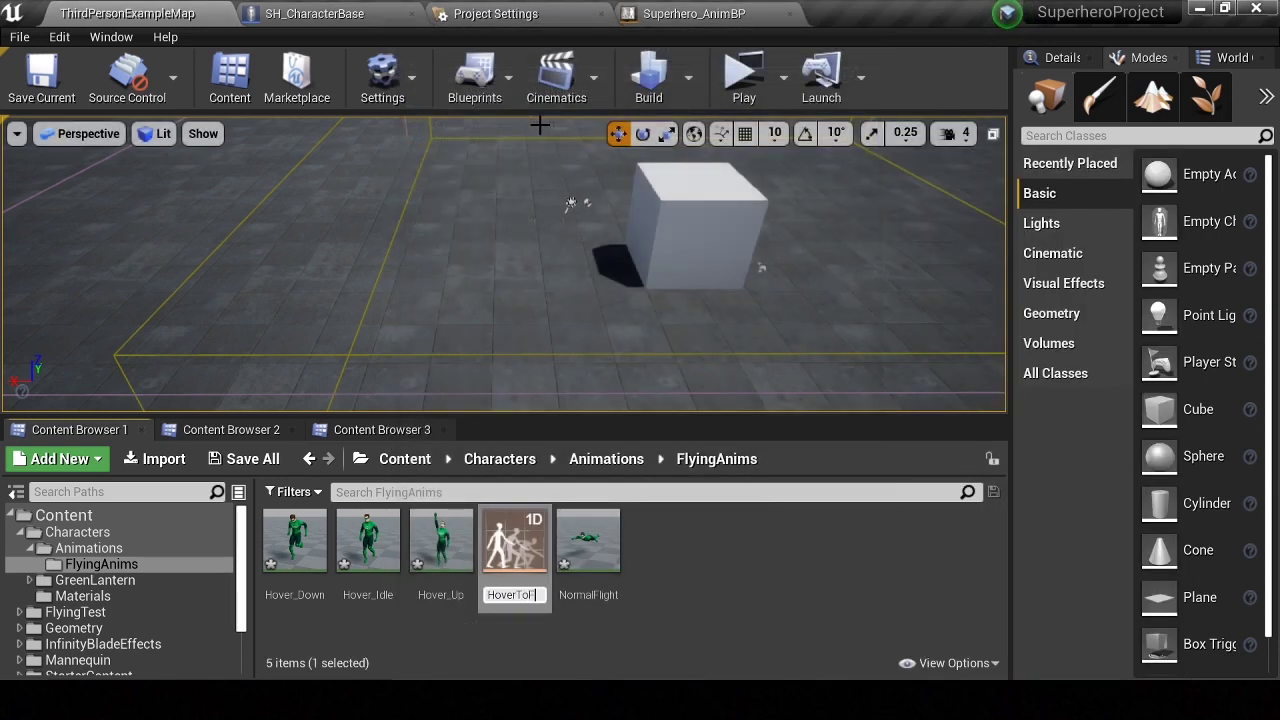
text(ly)
key(Return)
double_click(294, 545)
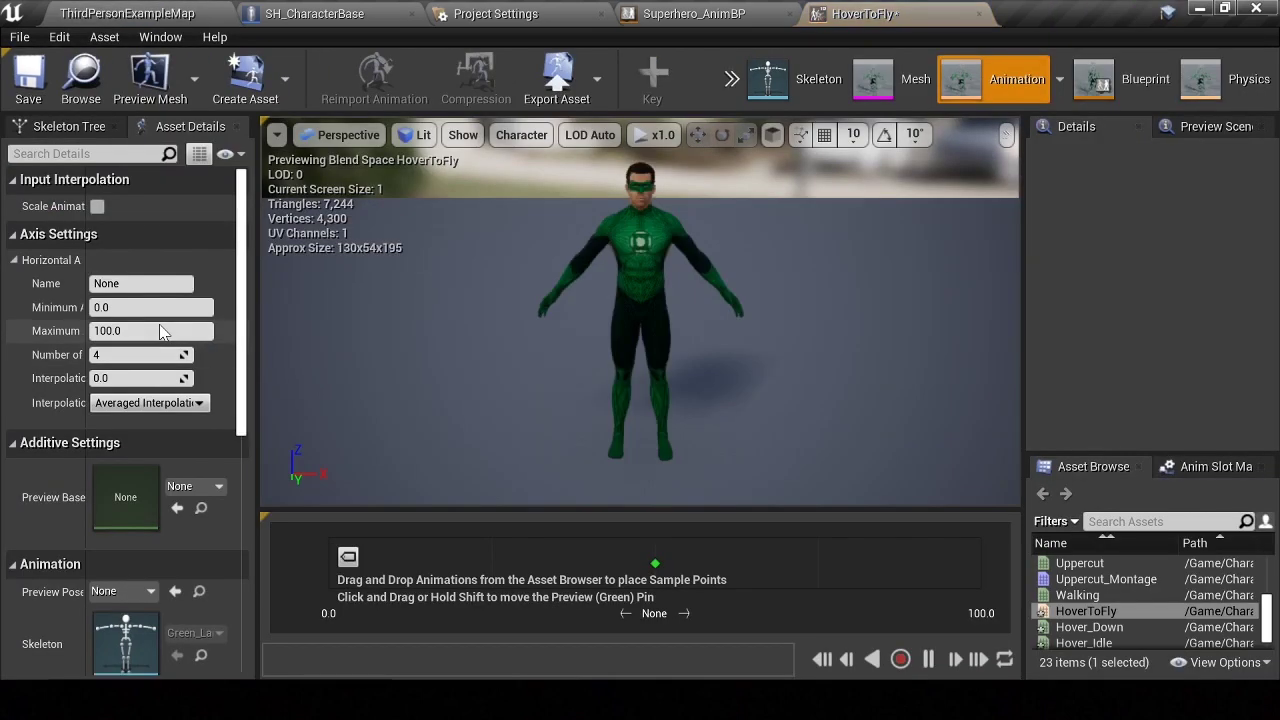
click(140, 283)
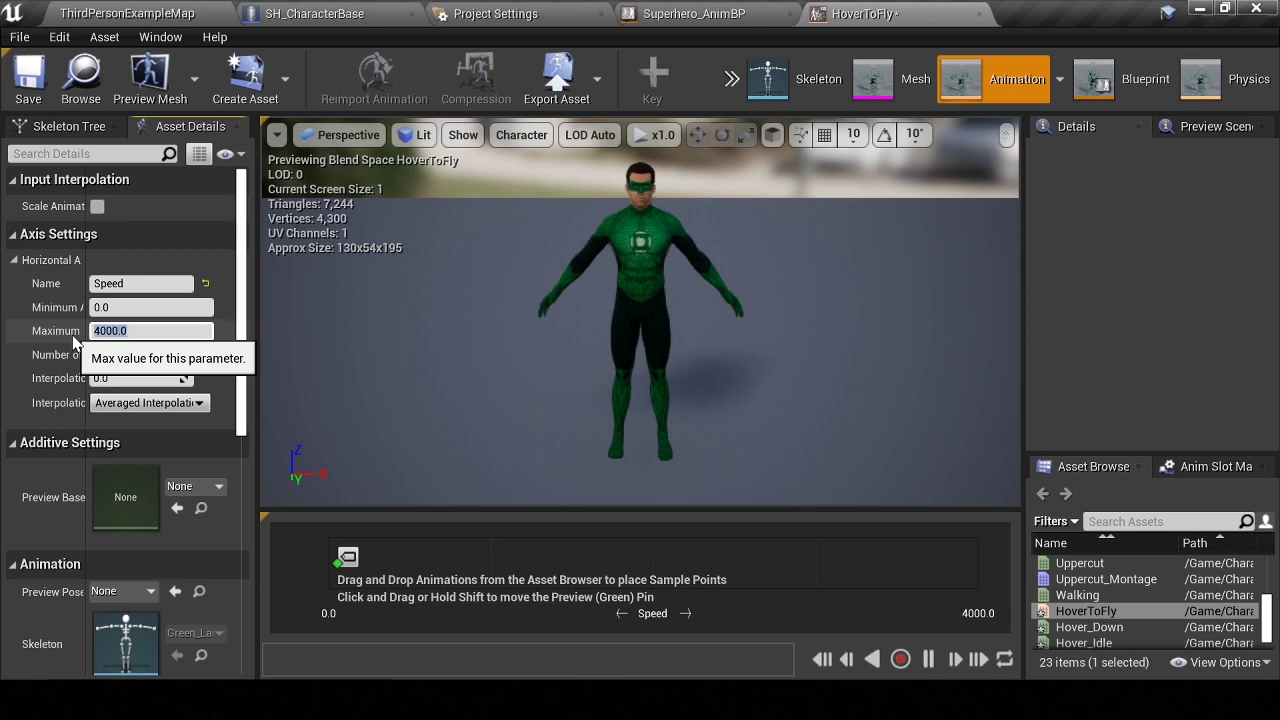
Place NormalFlight at Speed 4000 and Hover_Idle samples at Speed 0 and mid speed
drag(348, 510, 357, 451)
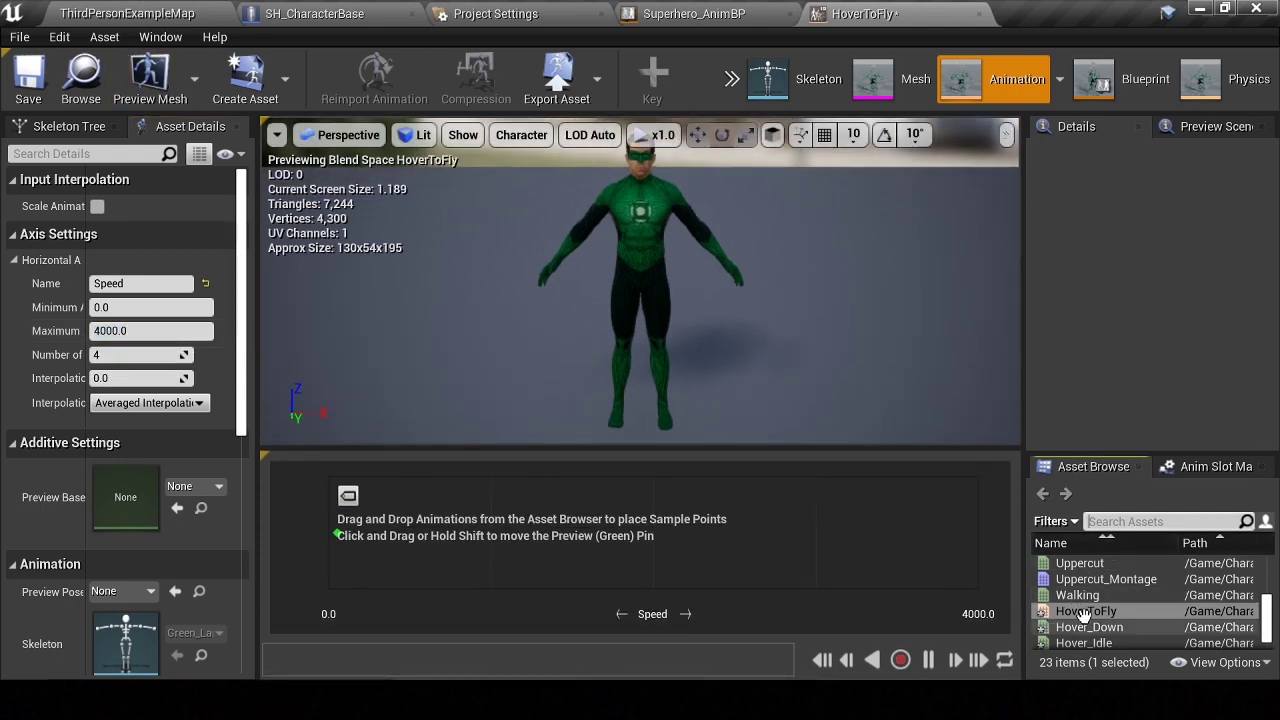
scroll(1090, 620, down, 1)
mouse_move(1090, 643)
mouse_down()
mouse_move(968, 555)
mouse_move(976, 538)
mouse_up()
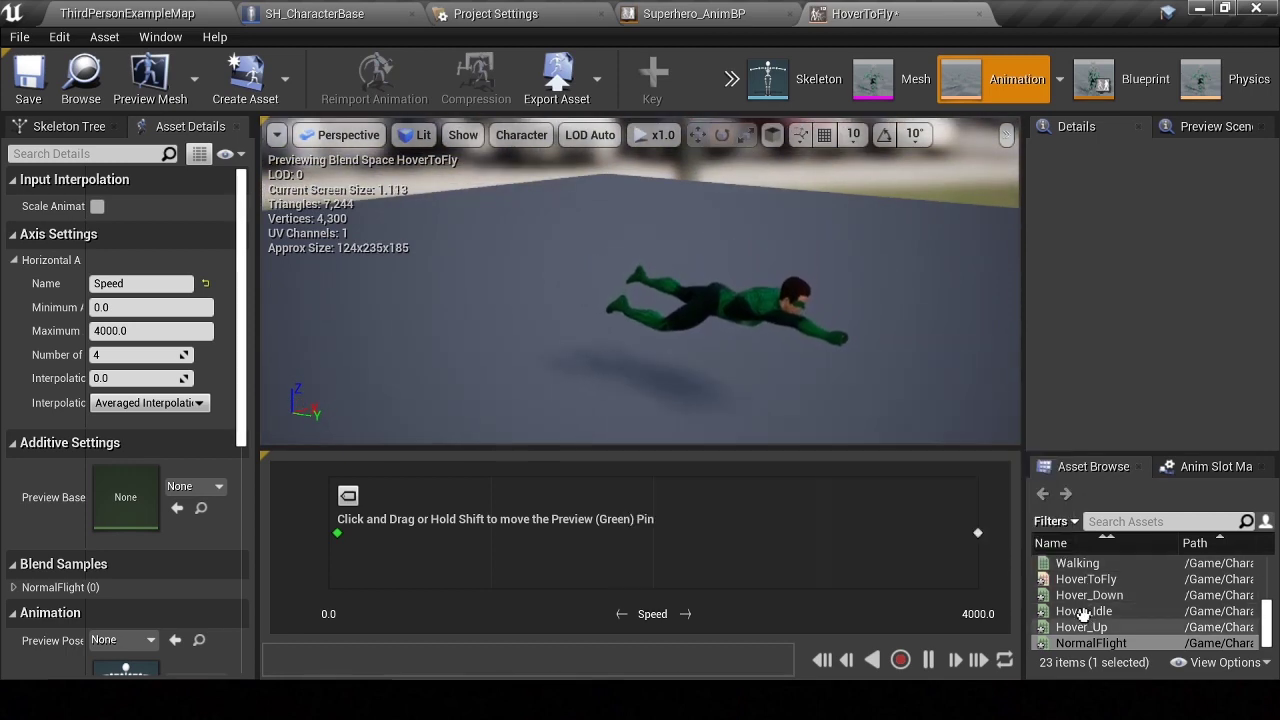
drag(1080, 611, 338, 540)
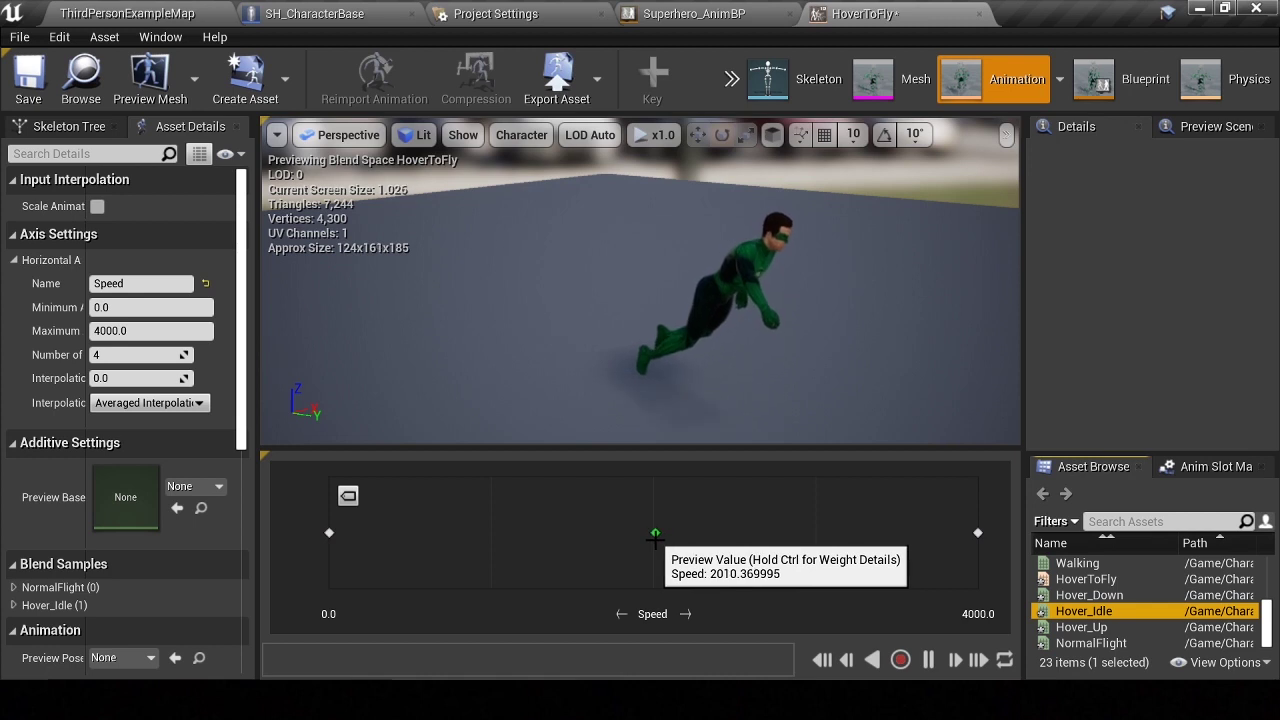
mouse_move(1058, 610)
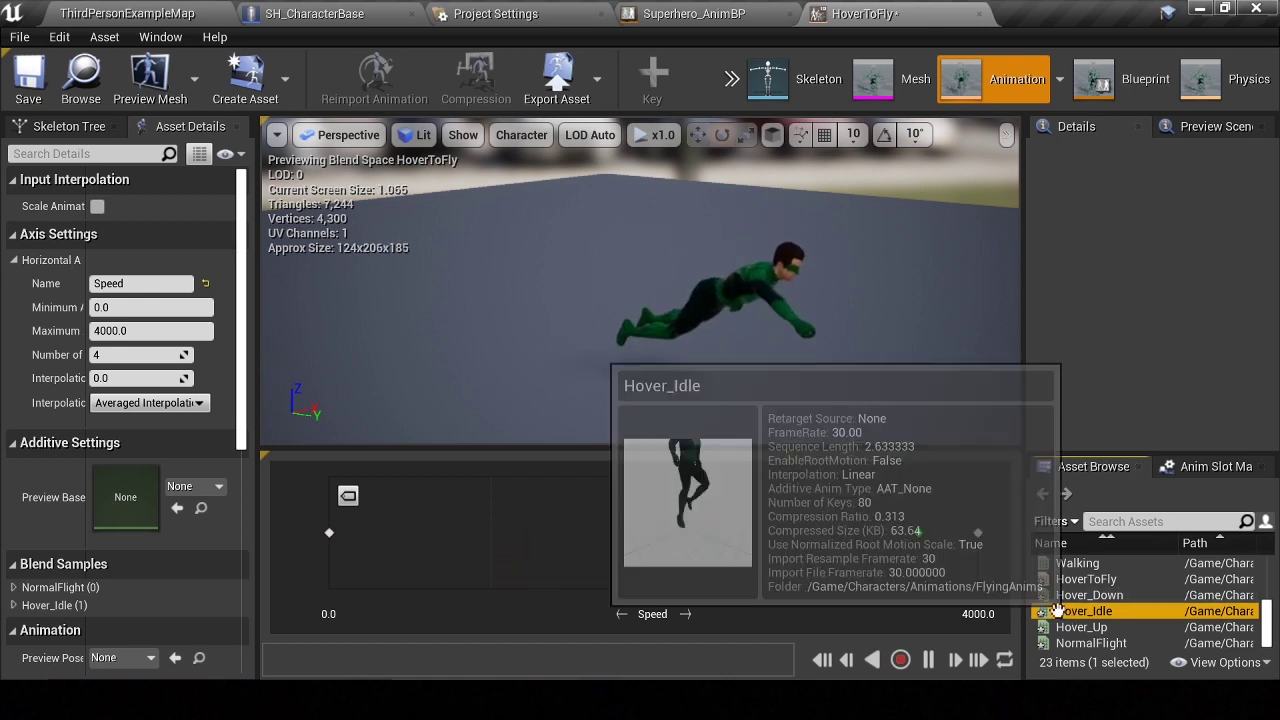
drag(1058, 610, 978, 533)
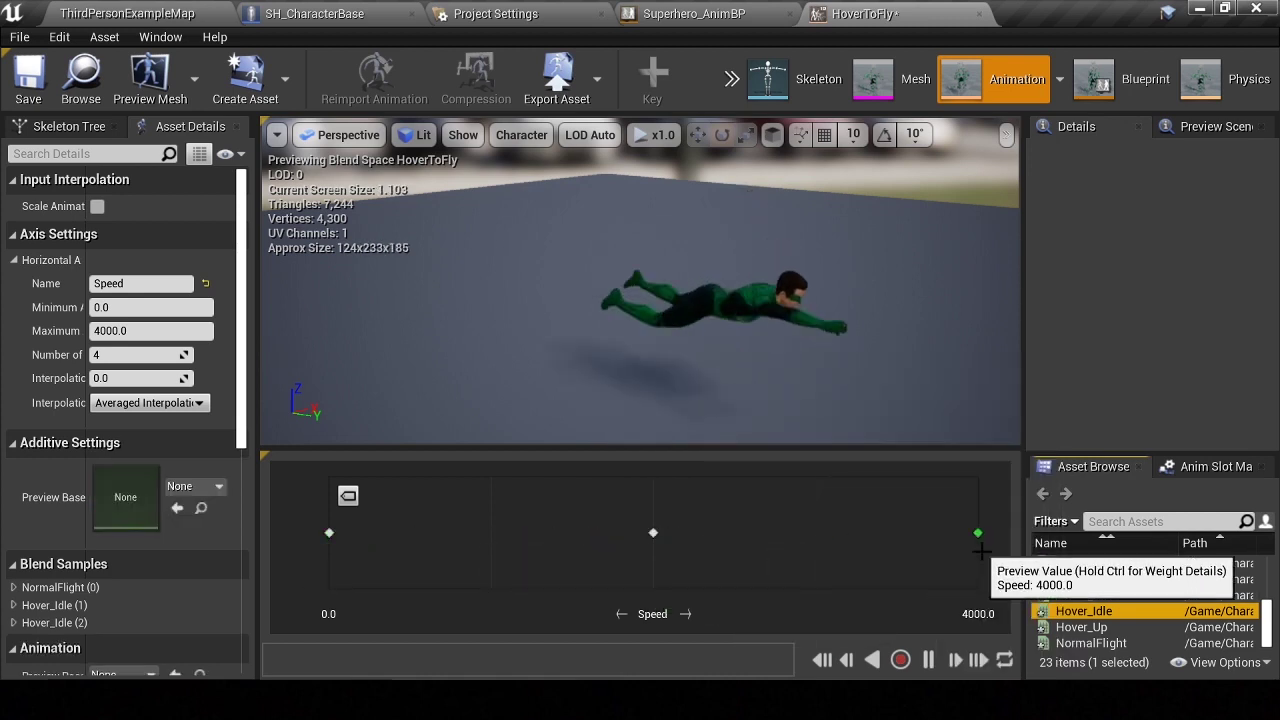
Set the axis interpolation Target Weight to 2.0 and save HoverToFly
click(100, 378)
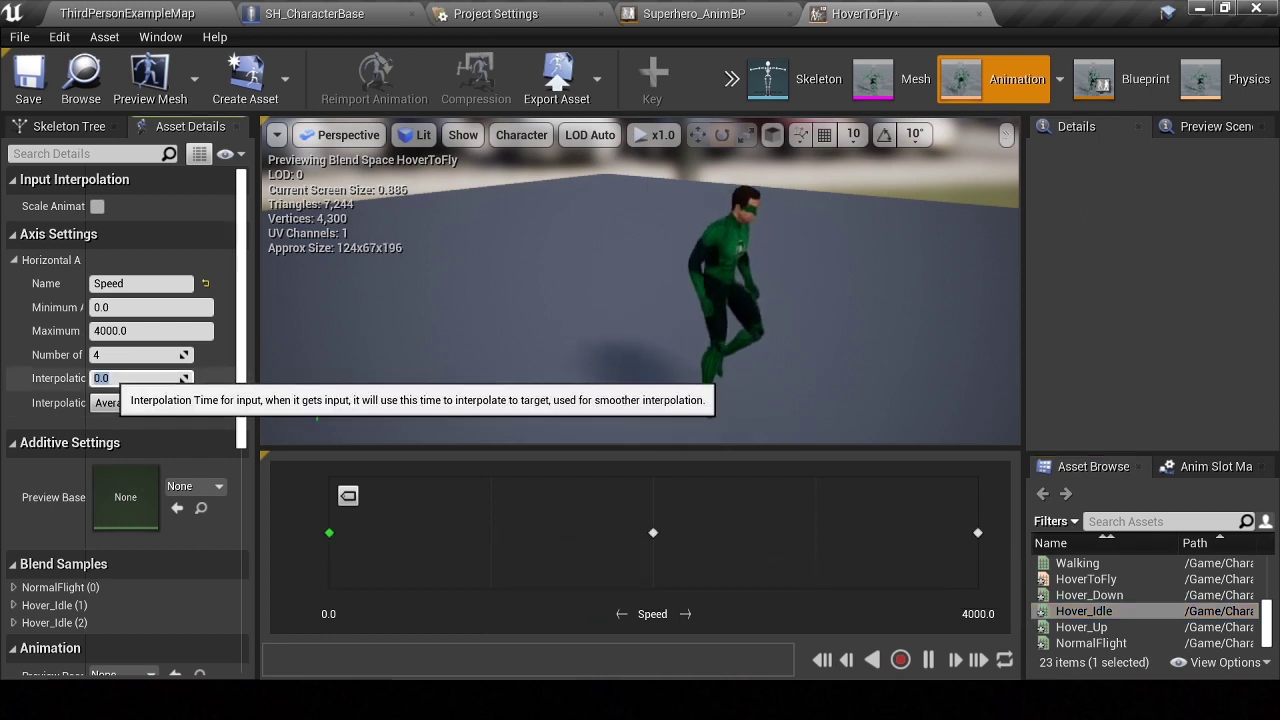
text(0.2)
scroll(125, 476, down, 1)
scroll(125, 476, down, 3)
scroll(135, 563, down, 4)
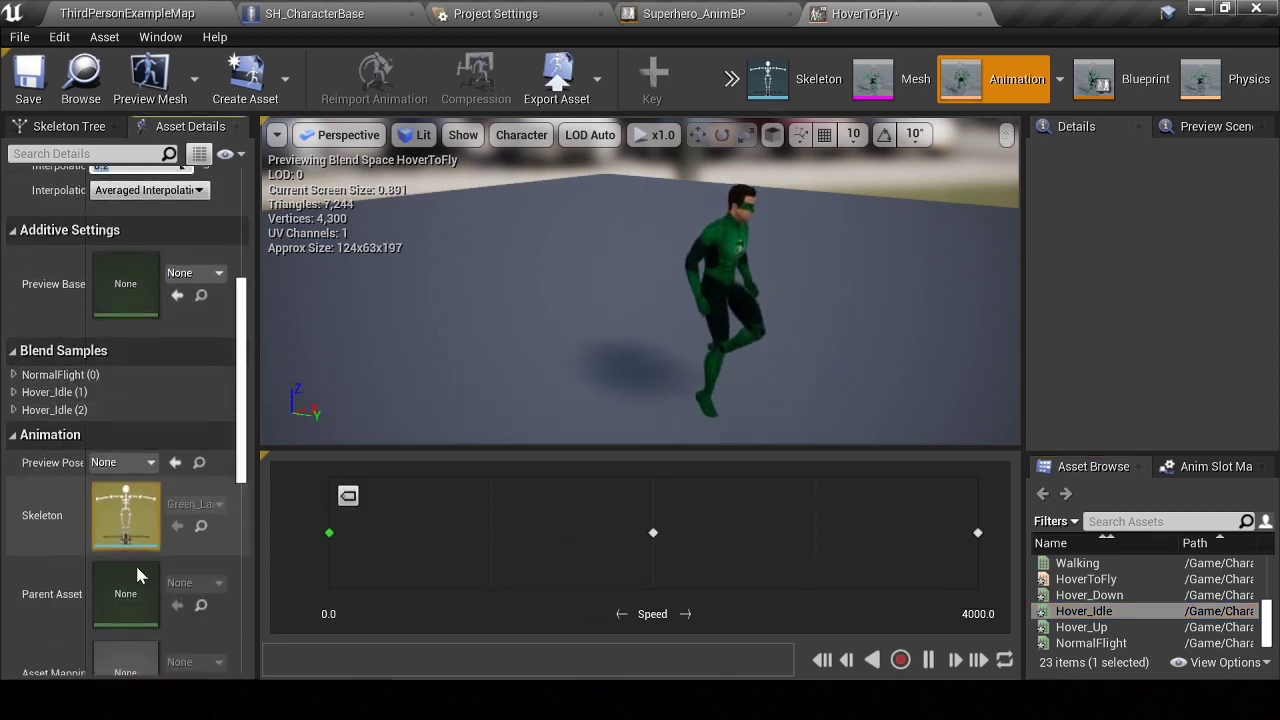
scroll(145, 590, down, 3)
scroll(145, 590, down, 1)
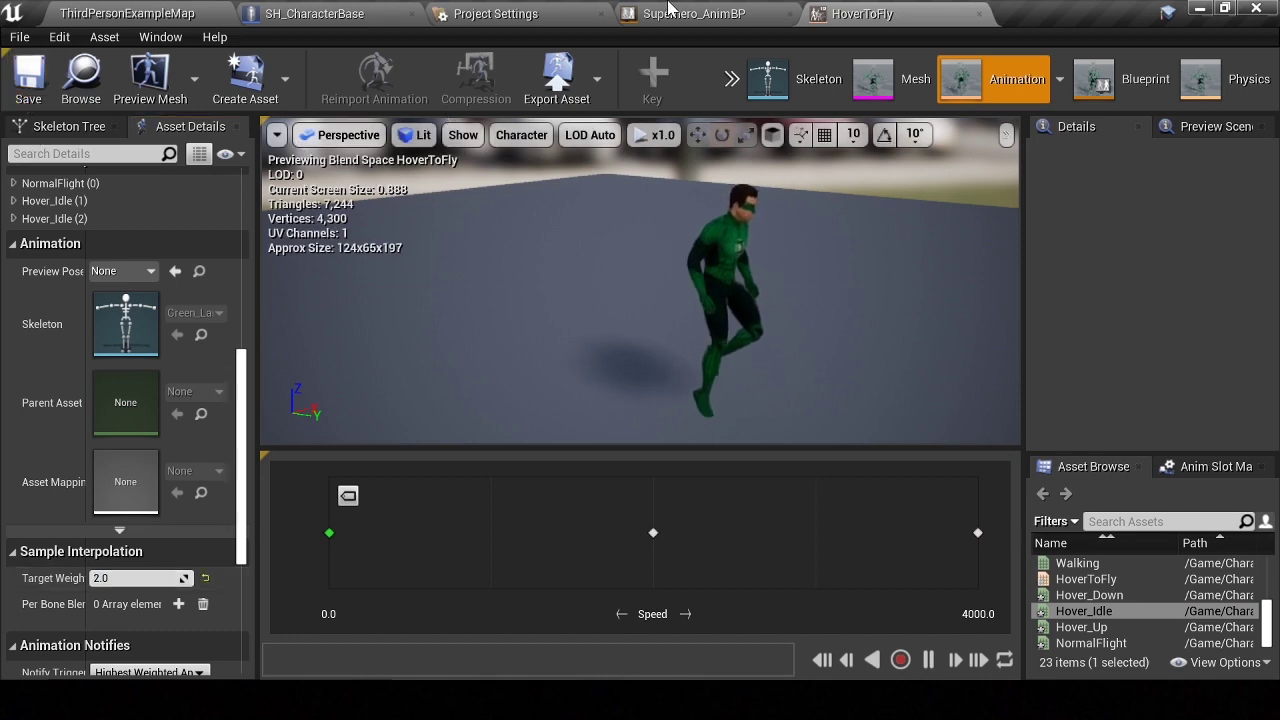
drag(320, 13, 690, 13)
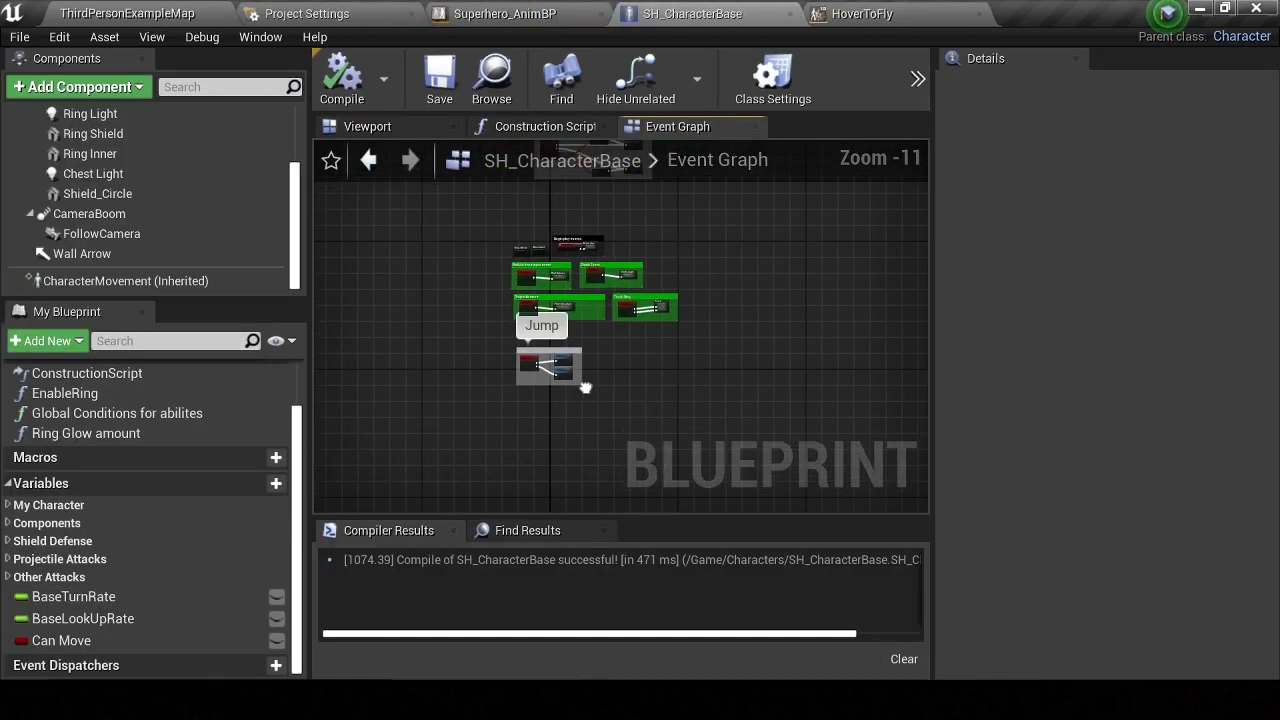
Verify in Project Settings > Input that the Hover action mapping uses the Q key
click(417, 20)
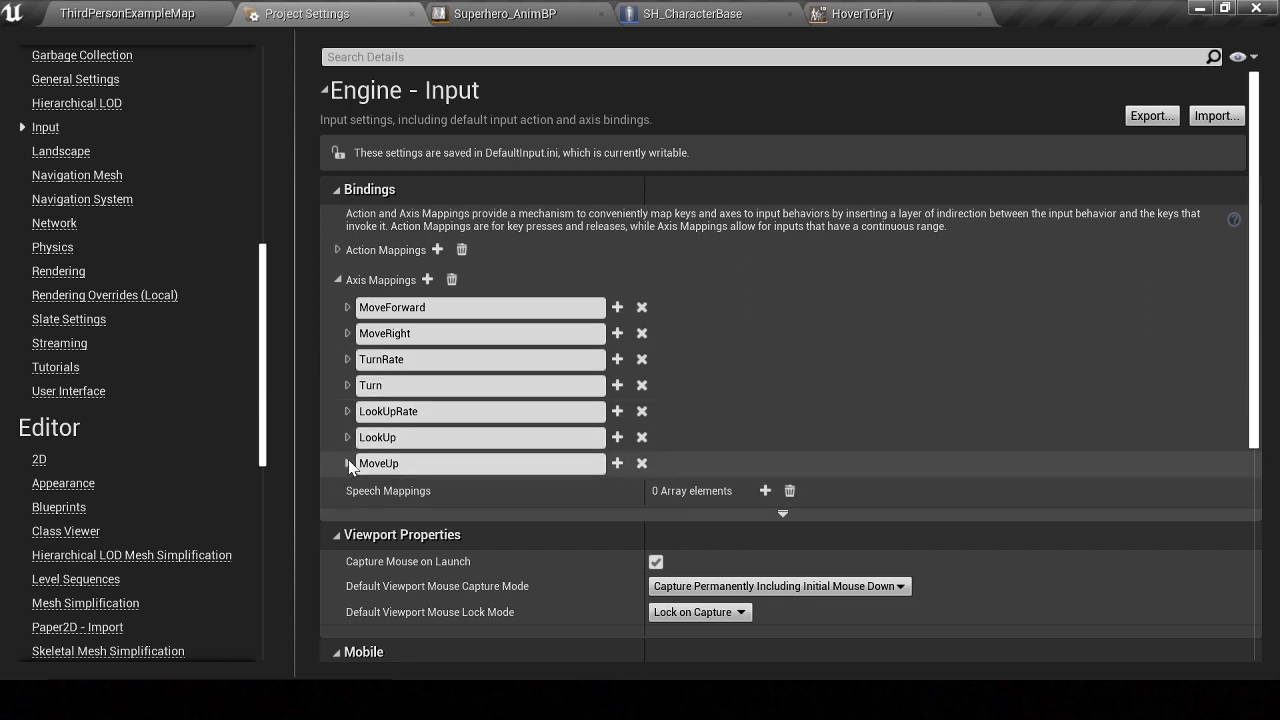
click(336, 250)
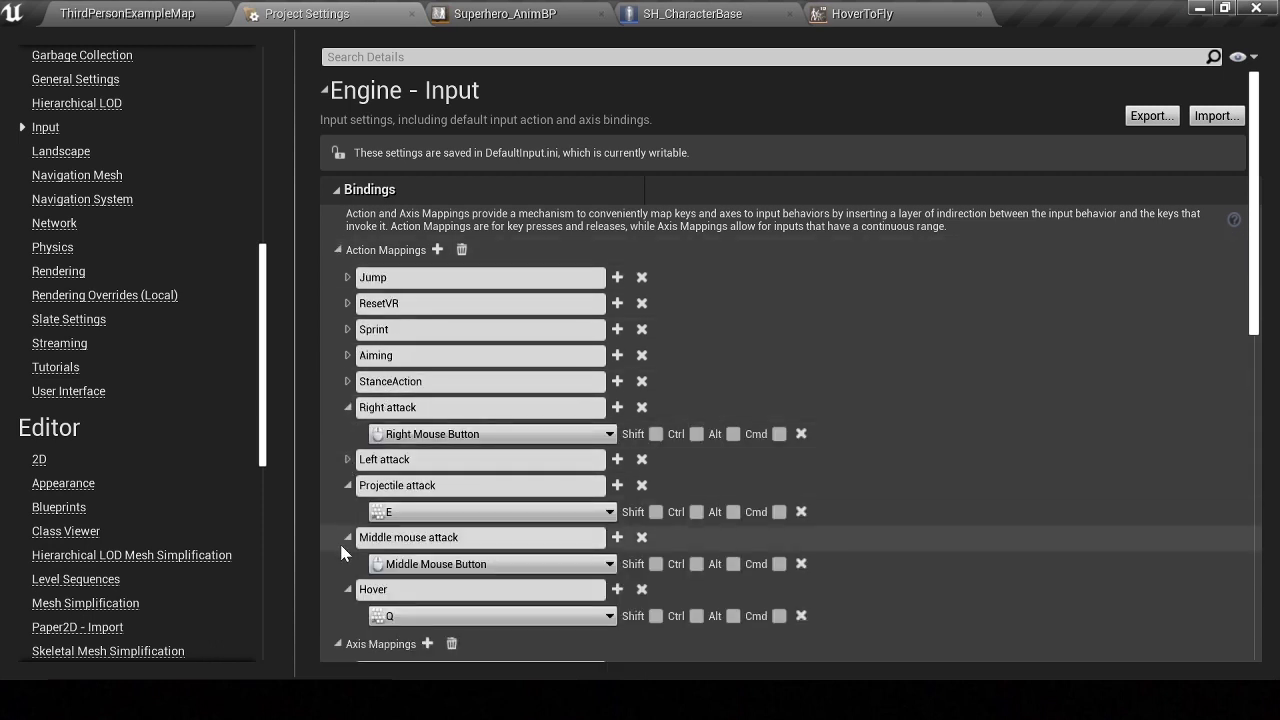
scroll(407, 569, down, 2)
scroll(407, 569, down, 2)
click(380, 462)
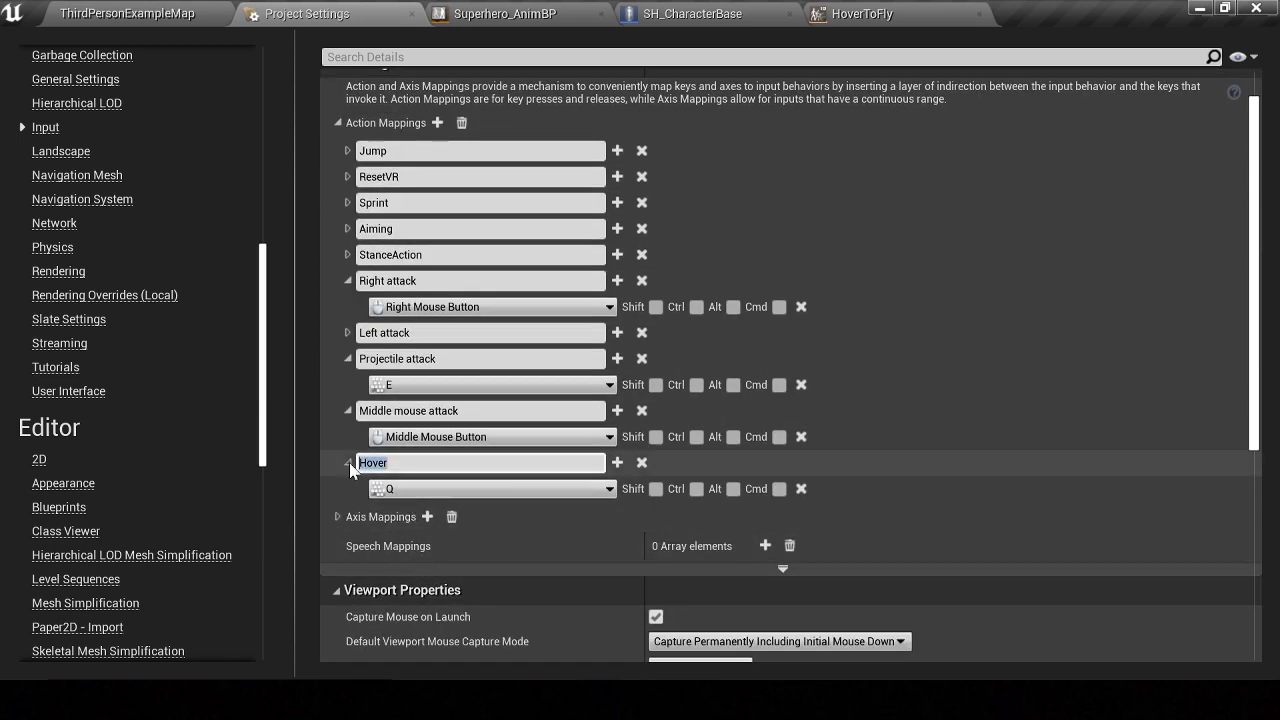
click(398, 488)
click(702, 10)
scroll(620, 317, up, 5)
Add an InputAction Hover event whose Pressed output feeds a Branch node
scroll(620, 317, up, 1)
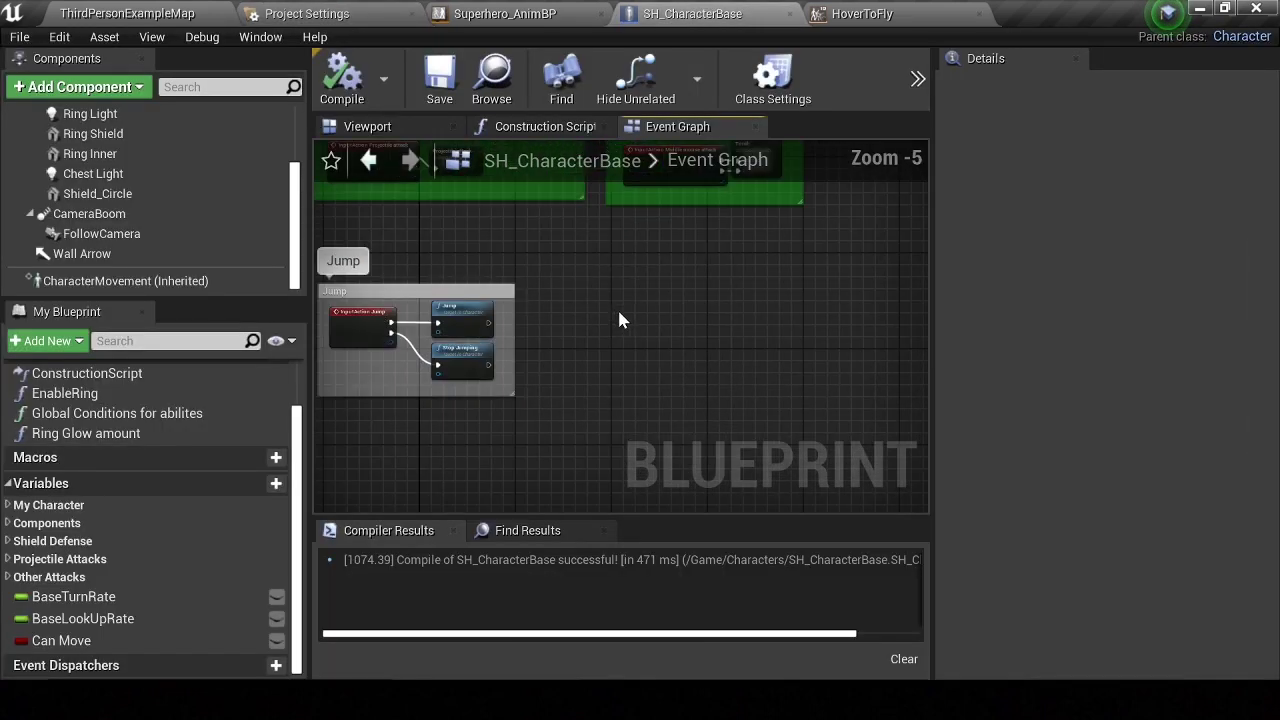
right_click(620, 317)
text(hover)
key(Return)
scroll(620, 318, up, 1)
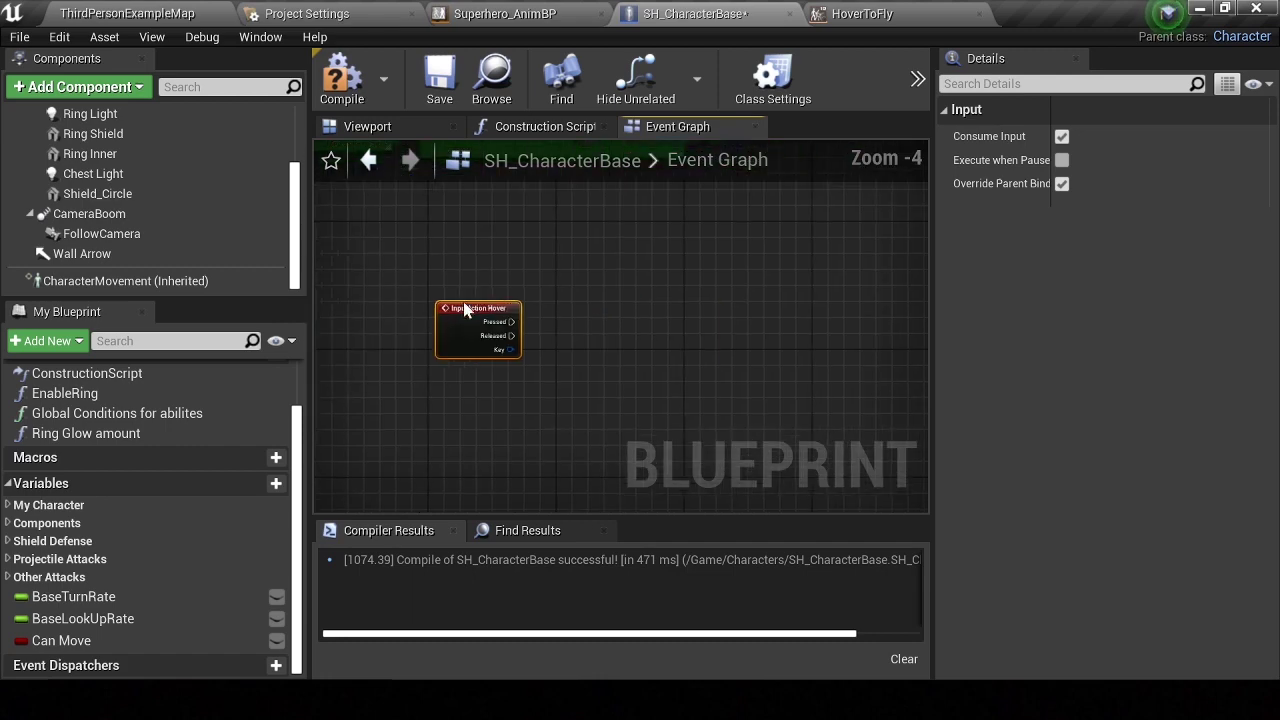
scroll(528, 343, up, 1)
drag(514, 322, 662, 300)
click(590, 278)
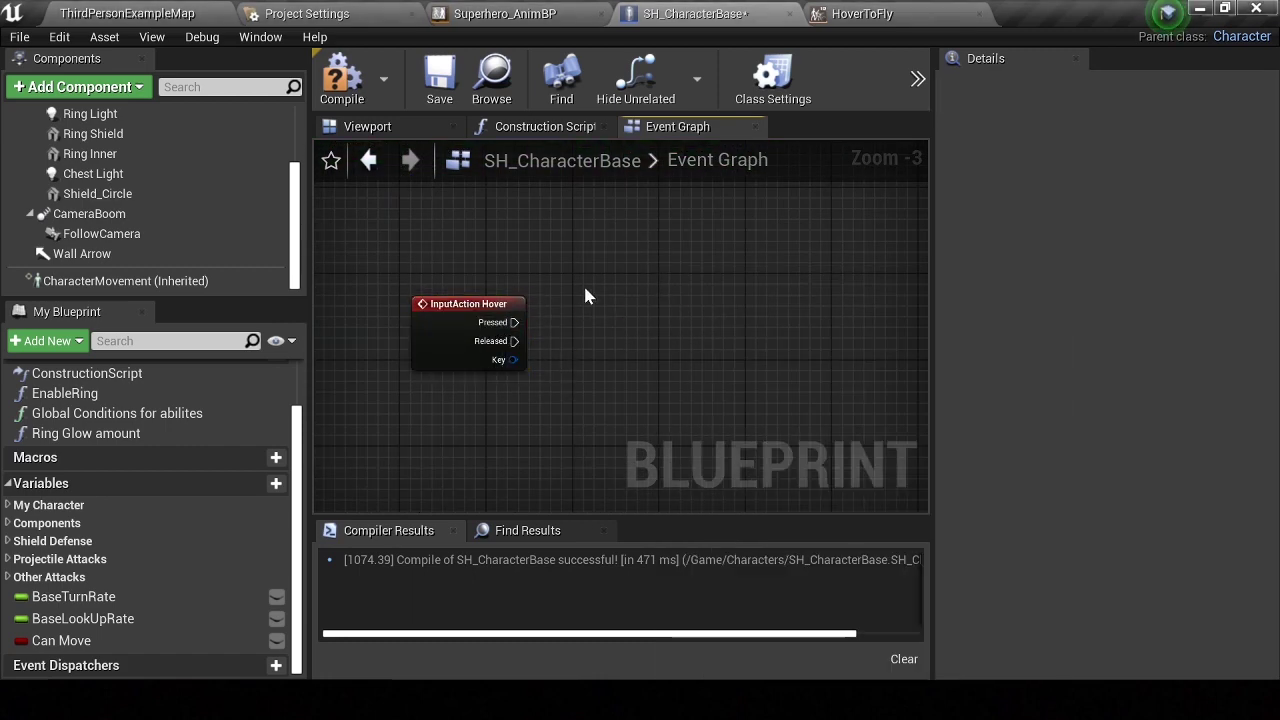
click(576, 296)
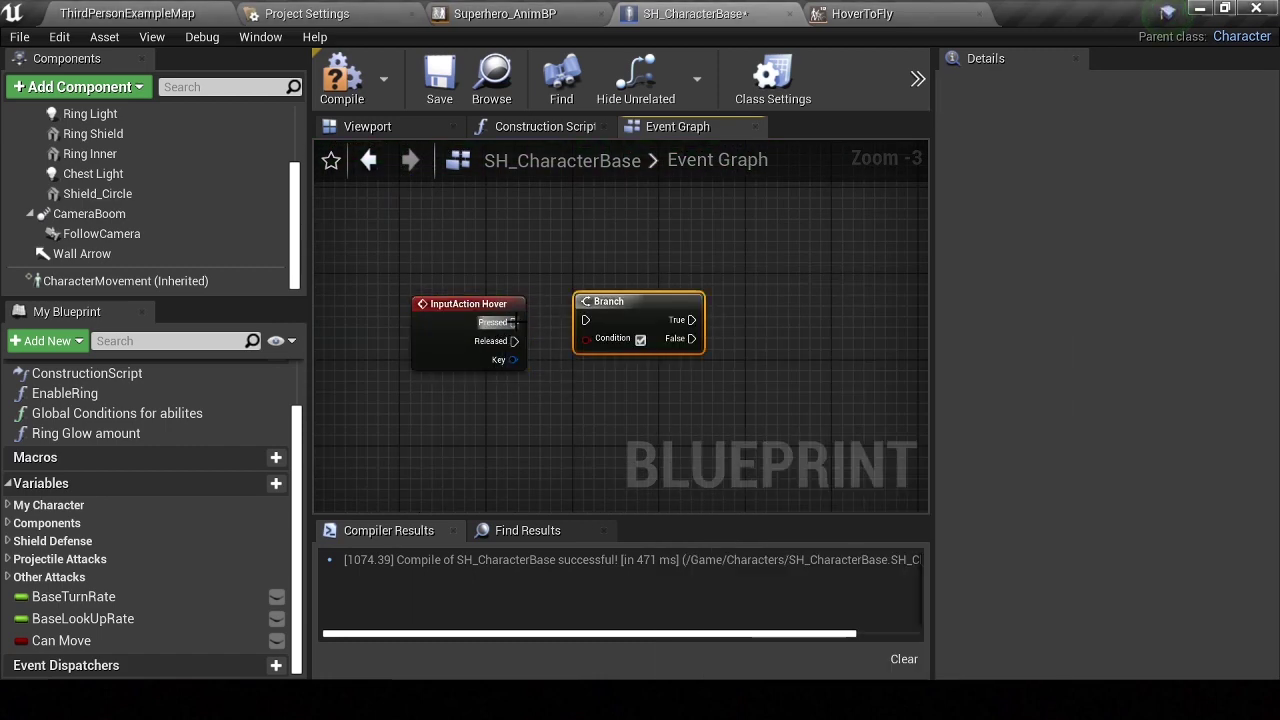
Create an Is Flying boolean and wire it into the Branch condition
click(272, 484)
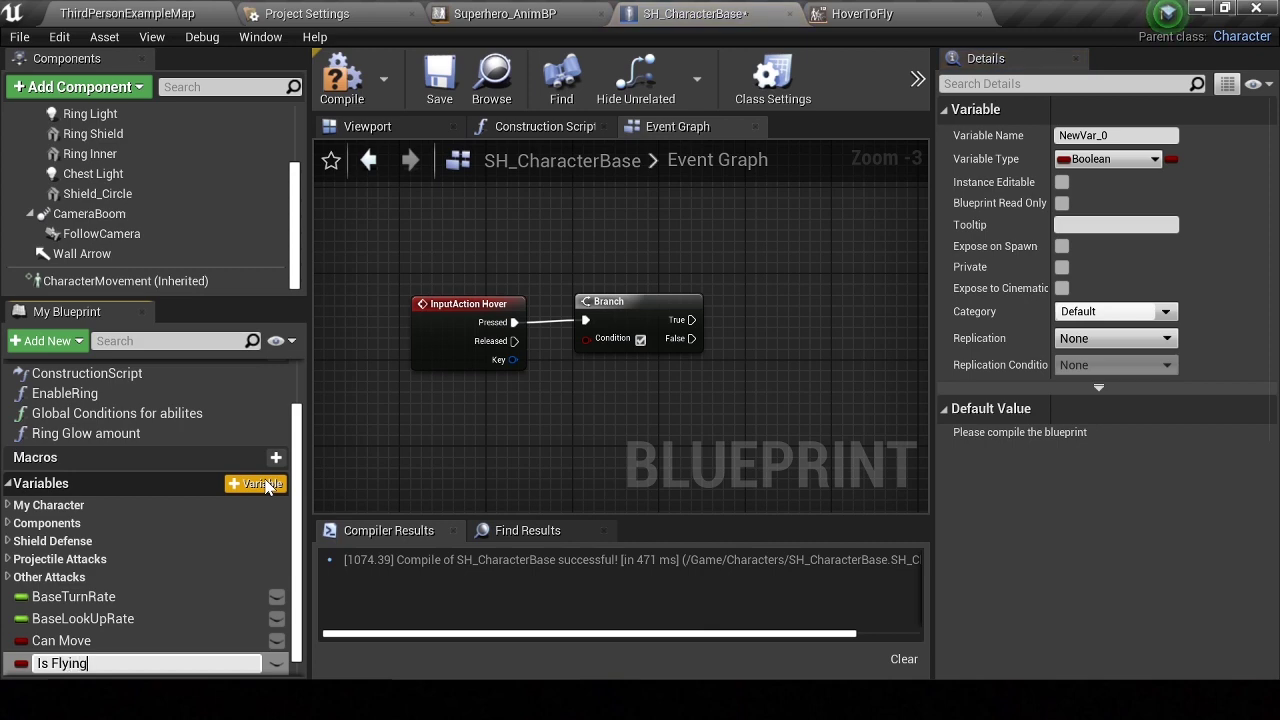
ctrl+drag(56, 662, 483, 406)
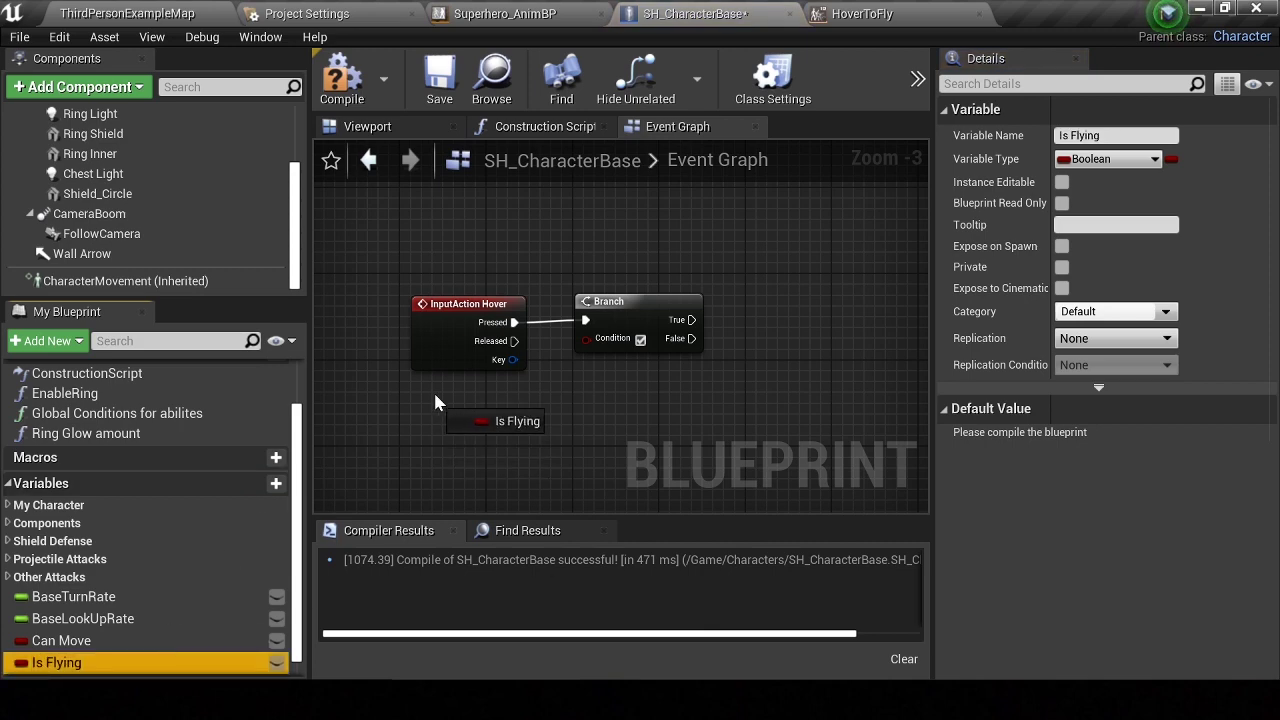
drag(585, 350, 585, 341)
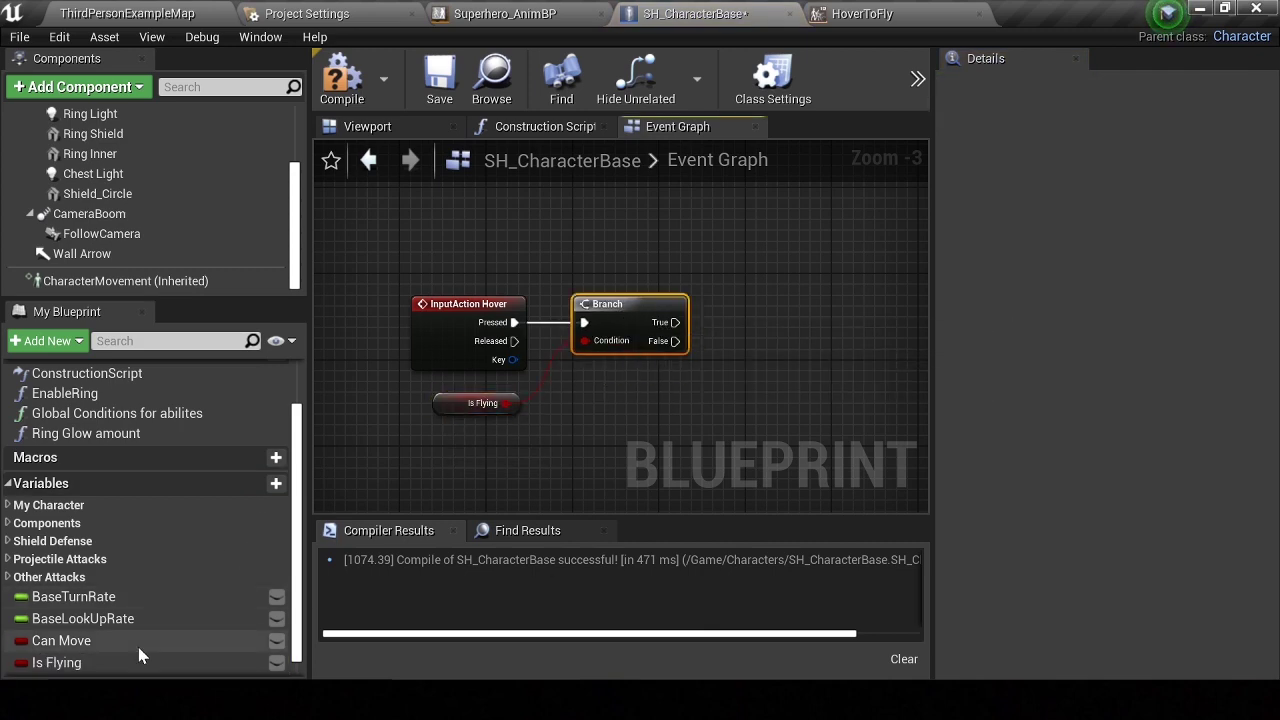
ctrl+drag(56, 662, 779, 349)
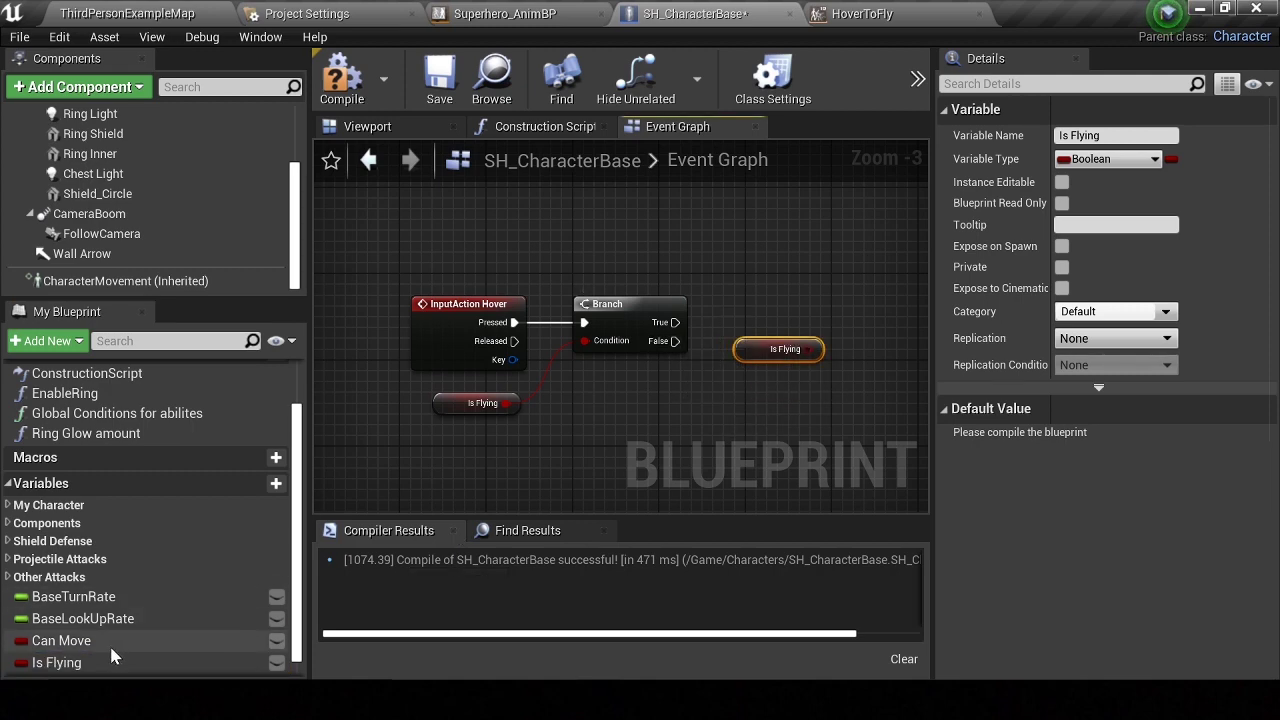
Add Is Flying setters on the Branch True and False paths, ticking the False one
mouse_move(110, 660)
alt+mouse_down()
mouse_move(737, 345)
mouse_move(782, 359)
alt+mouse_up()
key(ctrl+c)
key(ctrl+v)
drag(676, 322, 757, 302)
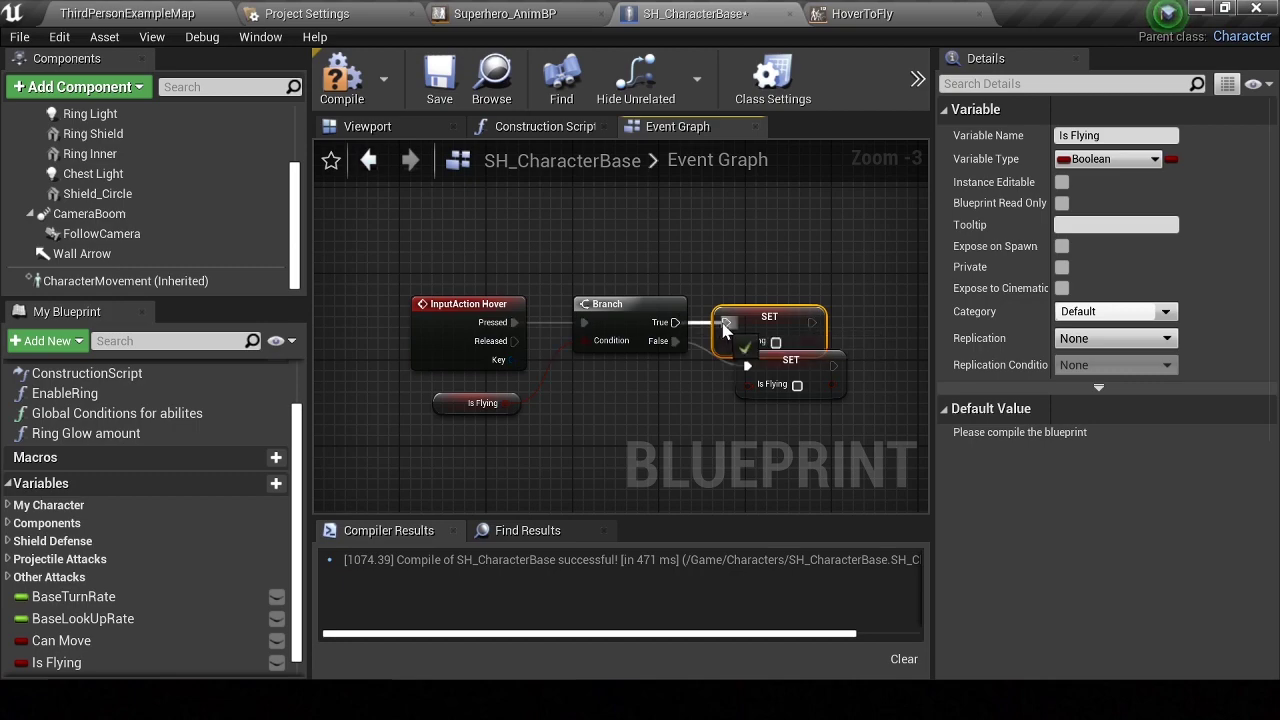
click(797, 385)
Add Set Movement Mode nodes after both setters, targeting Character Movement
right_drag(833, 365, 582, 358)
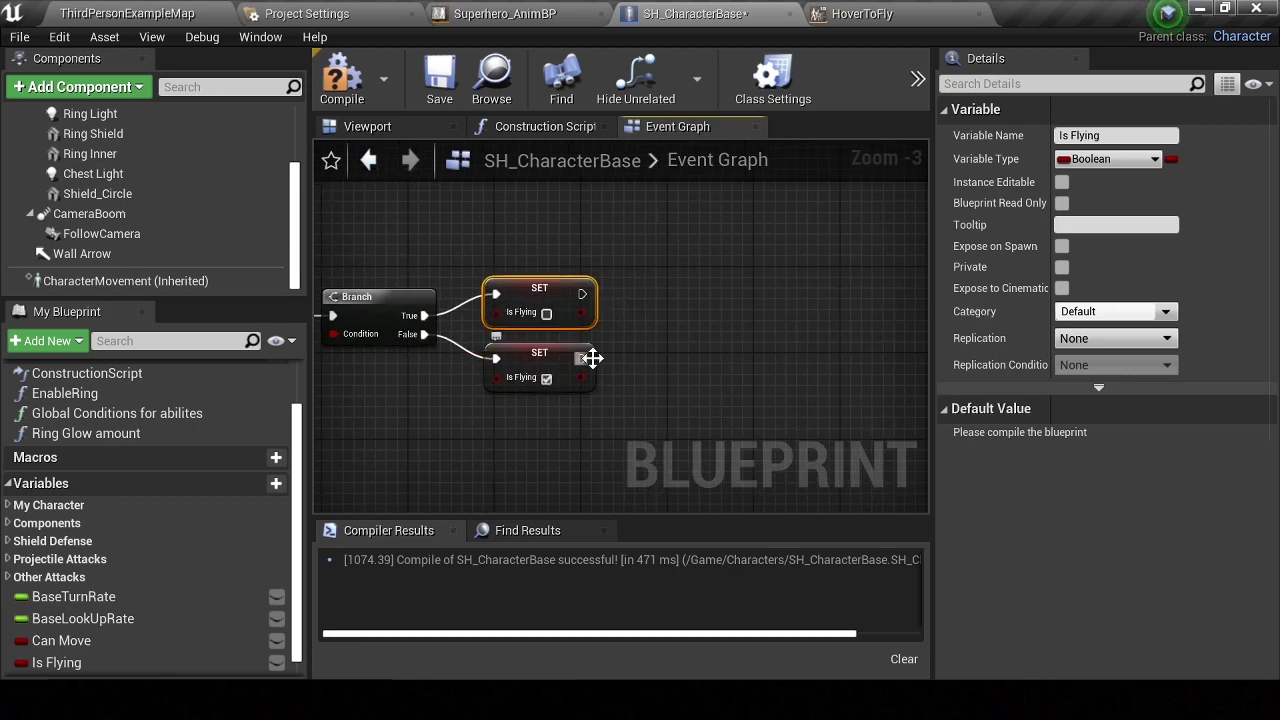
drag(582, 358, 673, 367)
text(set movement)
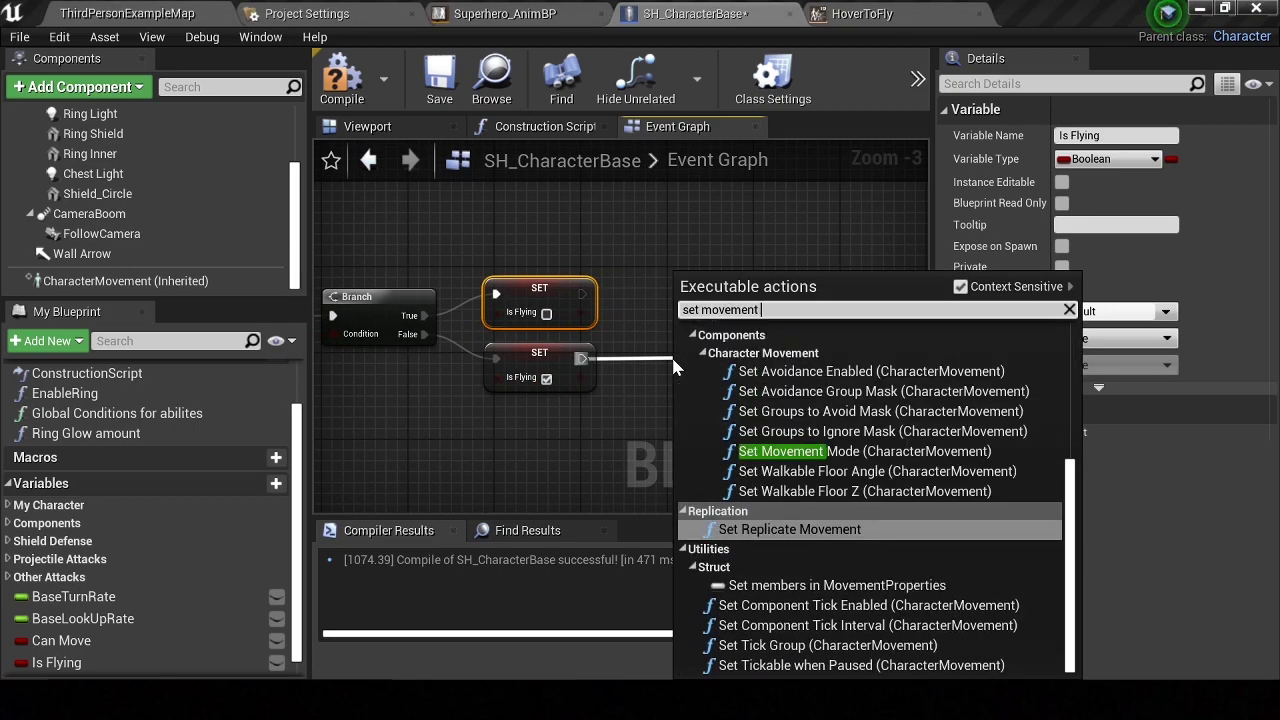
text( mode)
key(Return)
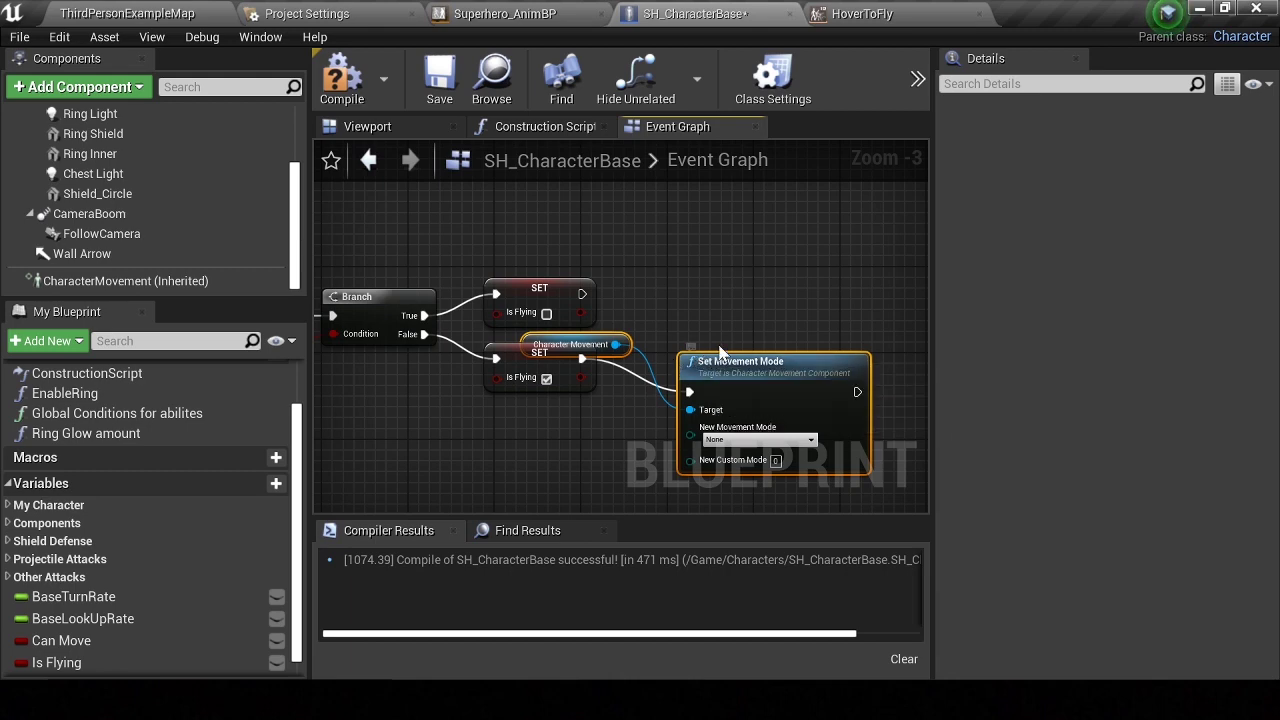
mouse_move(683, 362)
mouse_down()
mouse_move(726, 330)
mouse_move(612, 399)
mouse_up()
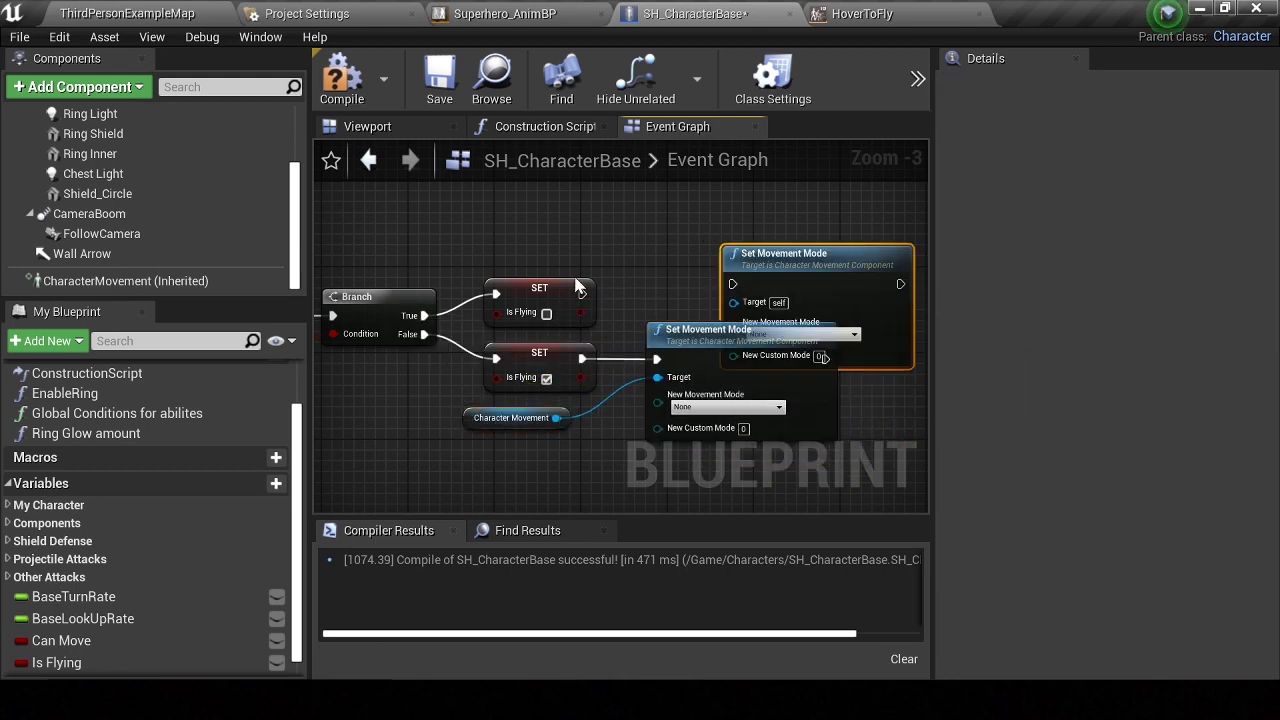
drag(558, 289, 569, 224)
drag(743, 294, 710, 240)
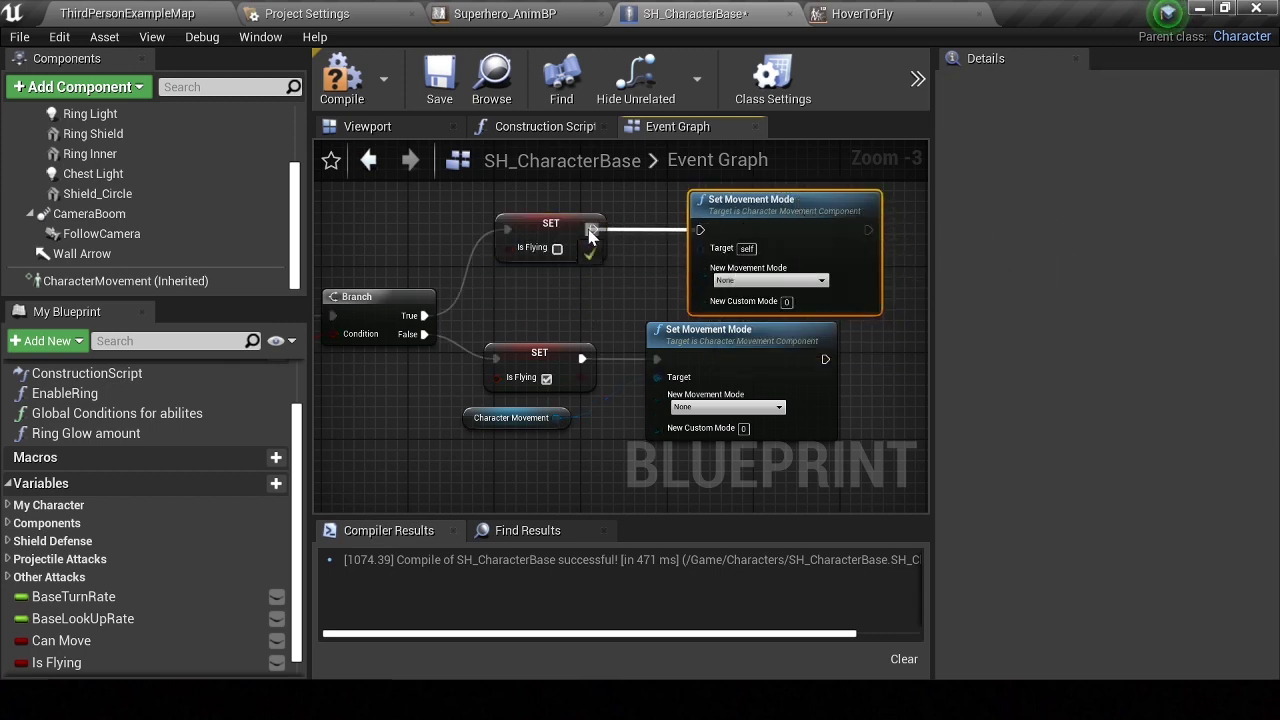
drag(590, 235, 592, 230)
drag(770, 205, 727, 205)
drag(657, 248, 556, 418)
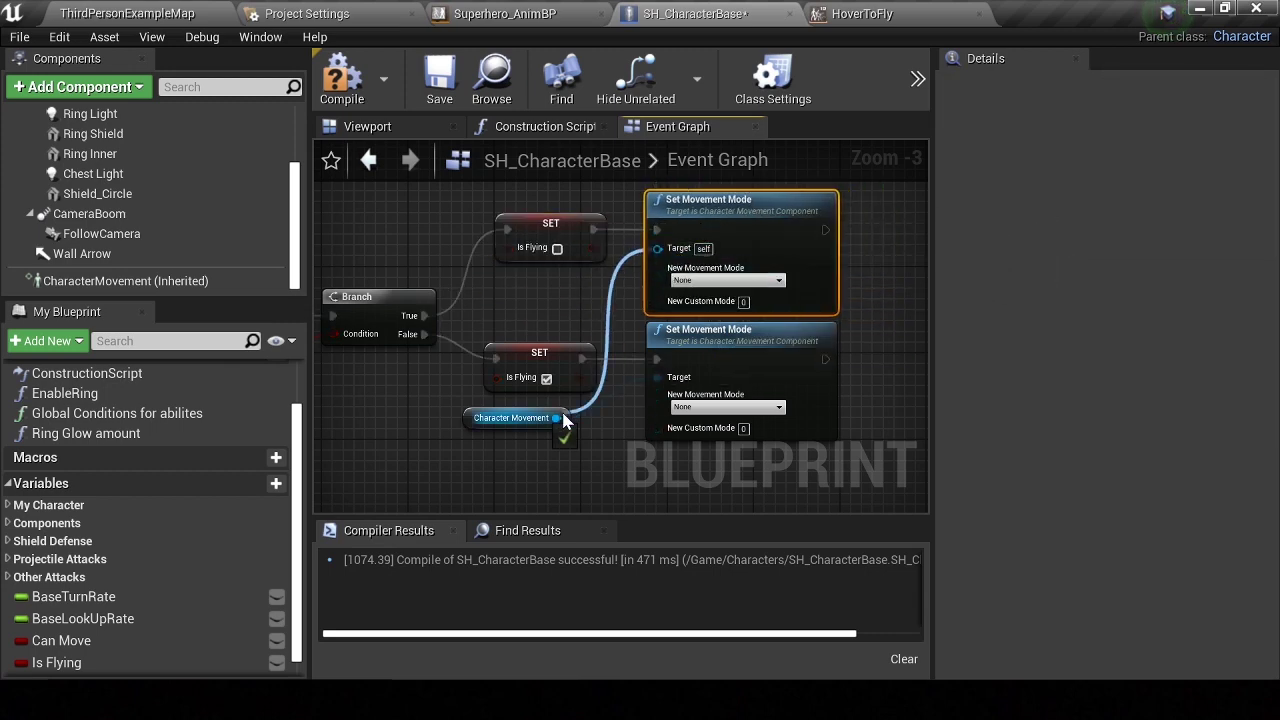
Set the lower Set Movement Mode node's mode to Flying
click(708, 408)
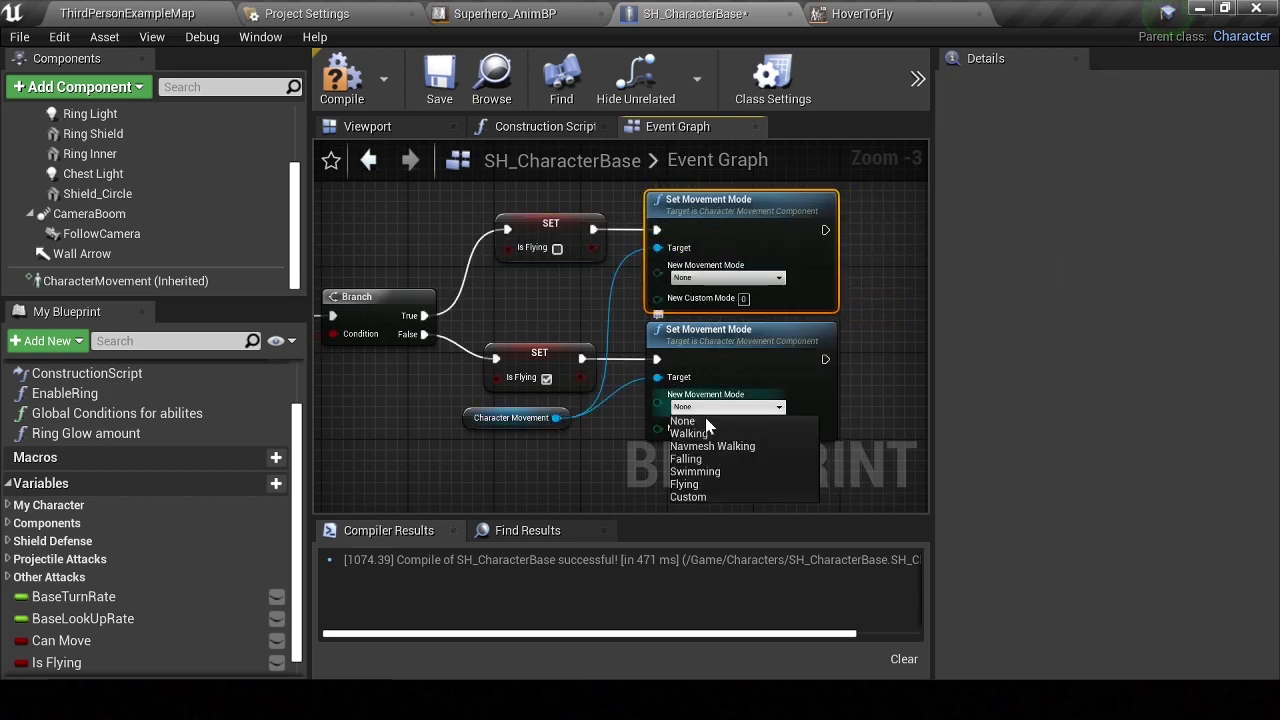
click(690, 486)
scroll(766, 286, down, 1)
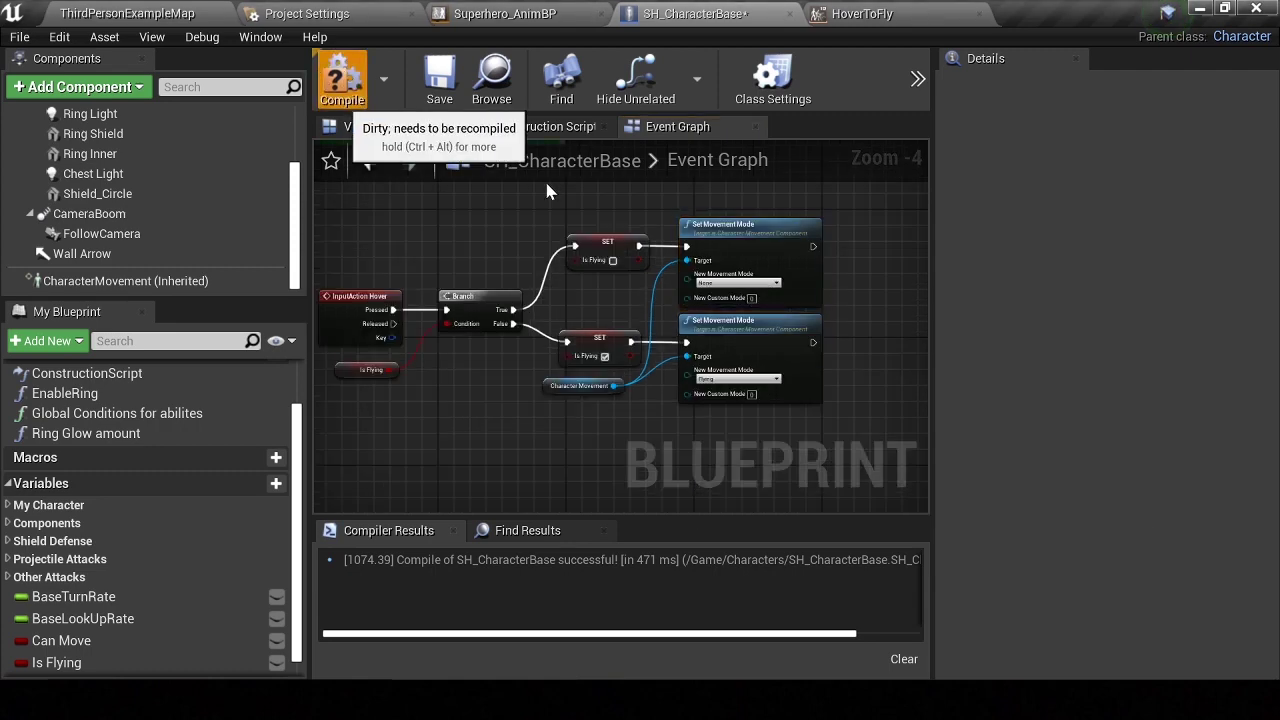
click(560, 13)
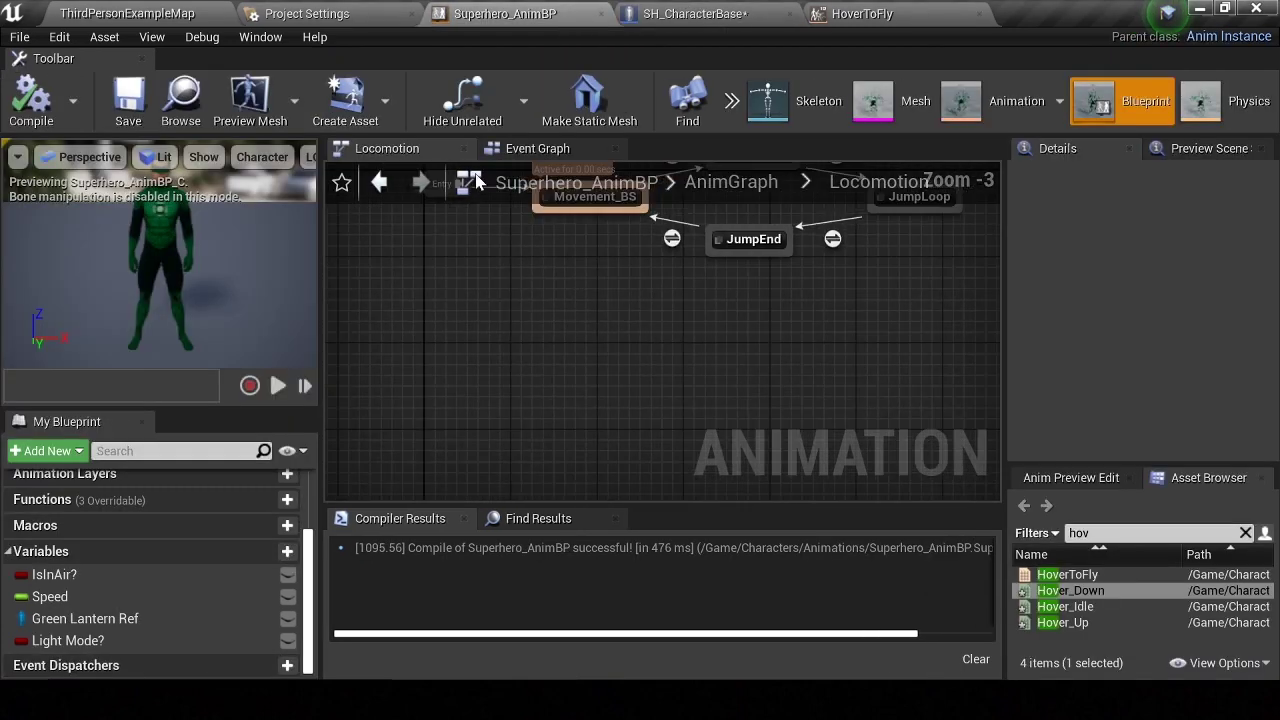
Add a Sequence node after SET Light Mode in Superhero_AnimBP's Event Graph
click(532, 148)
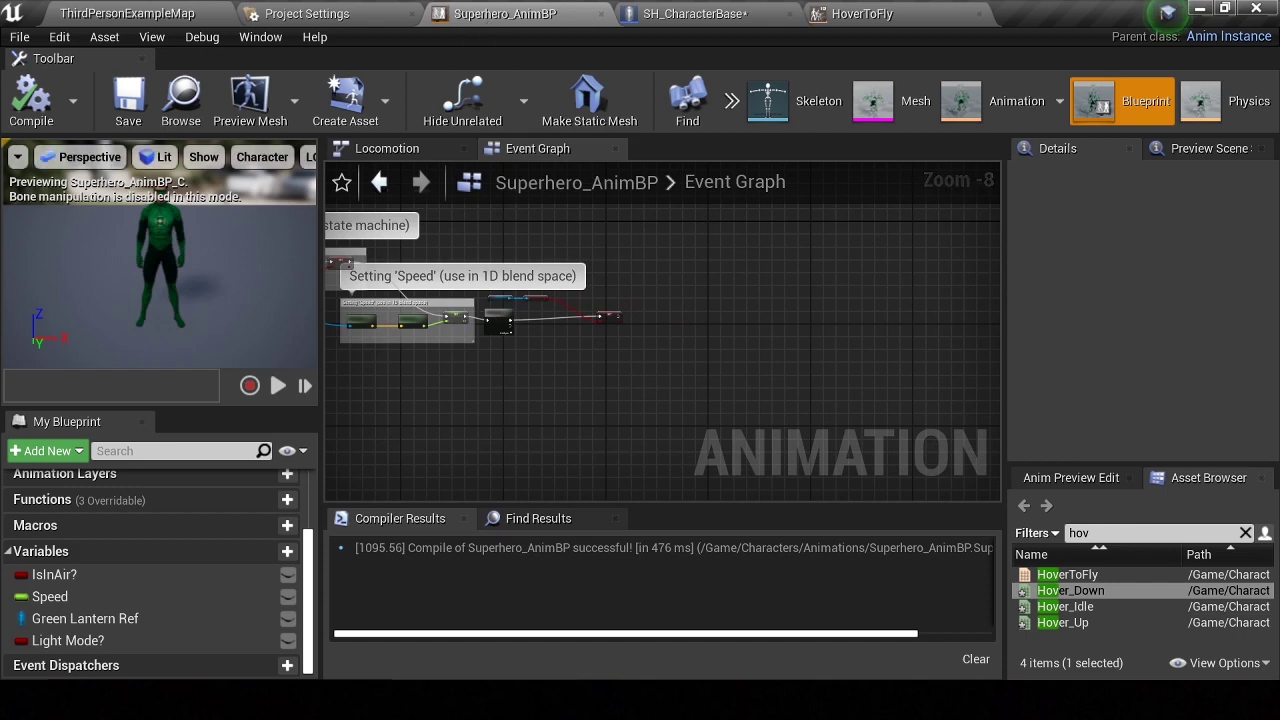
scroll(622, 315, up, 2)
scroll(622, 315, up, 3)
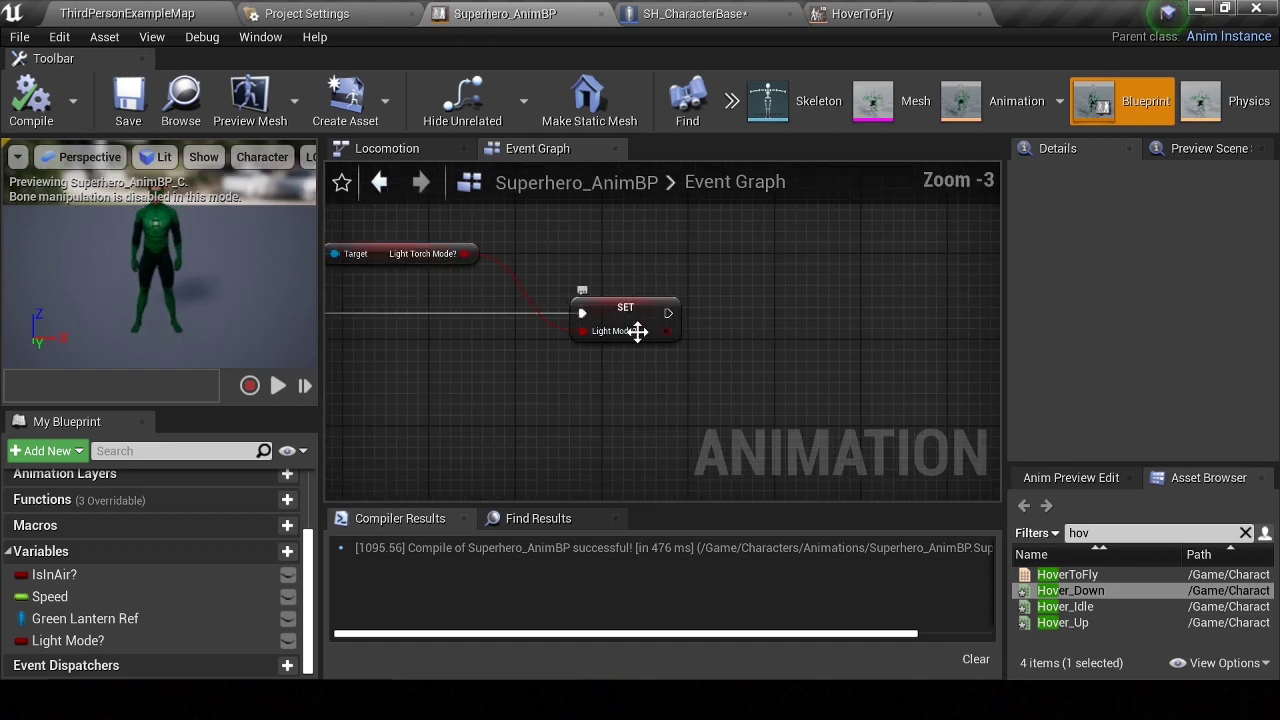
right_drag(634, 331, 557, 320)
drag(551, 313, 657, 325)
text(se)
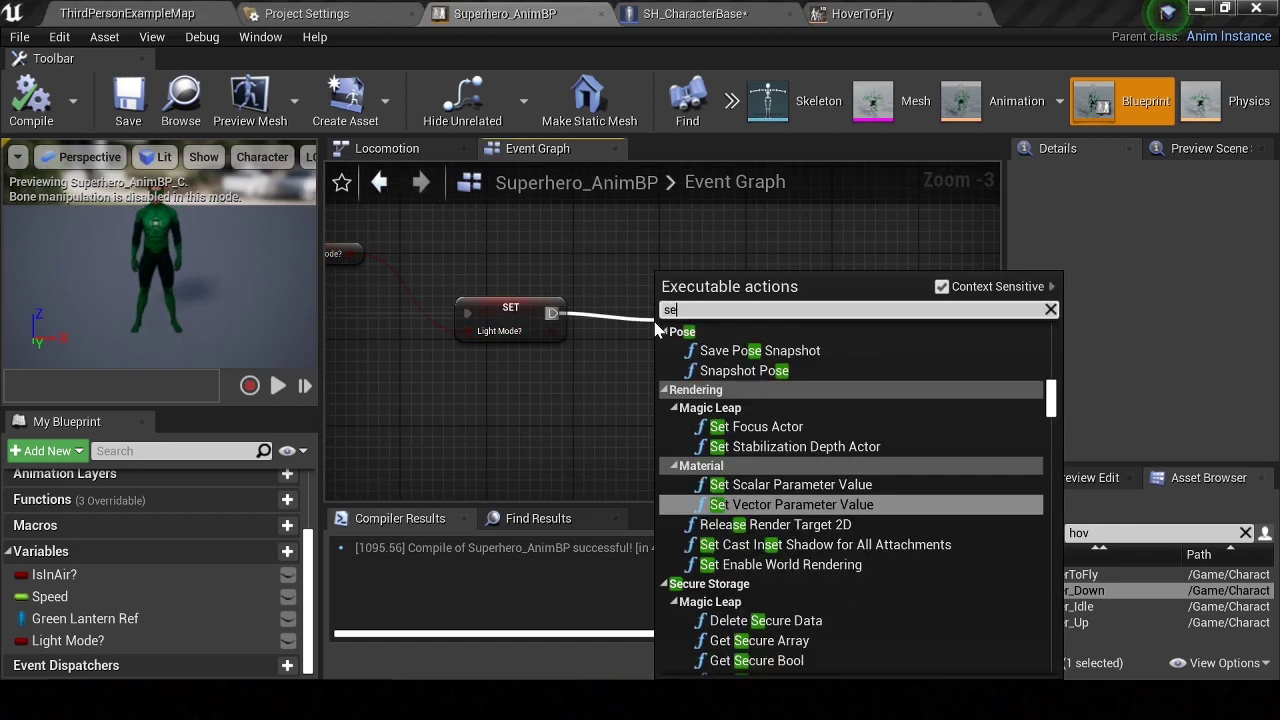
text(quence)
key(Return)
Promote Green Lantern Ref's Is Flying result to a Flying? variable set from Sequence Then 0
mouse_move(85, 618)
ctrl+mouse_down()
mouse_move(548, 254)
mouse_move(633, 273)
ctrl+mouse_up()
text(fl)
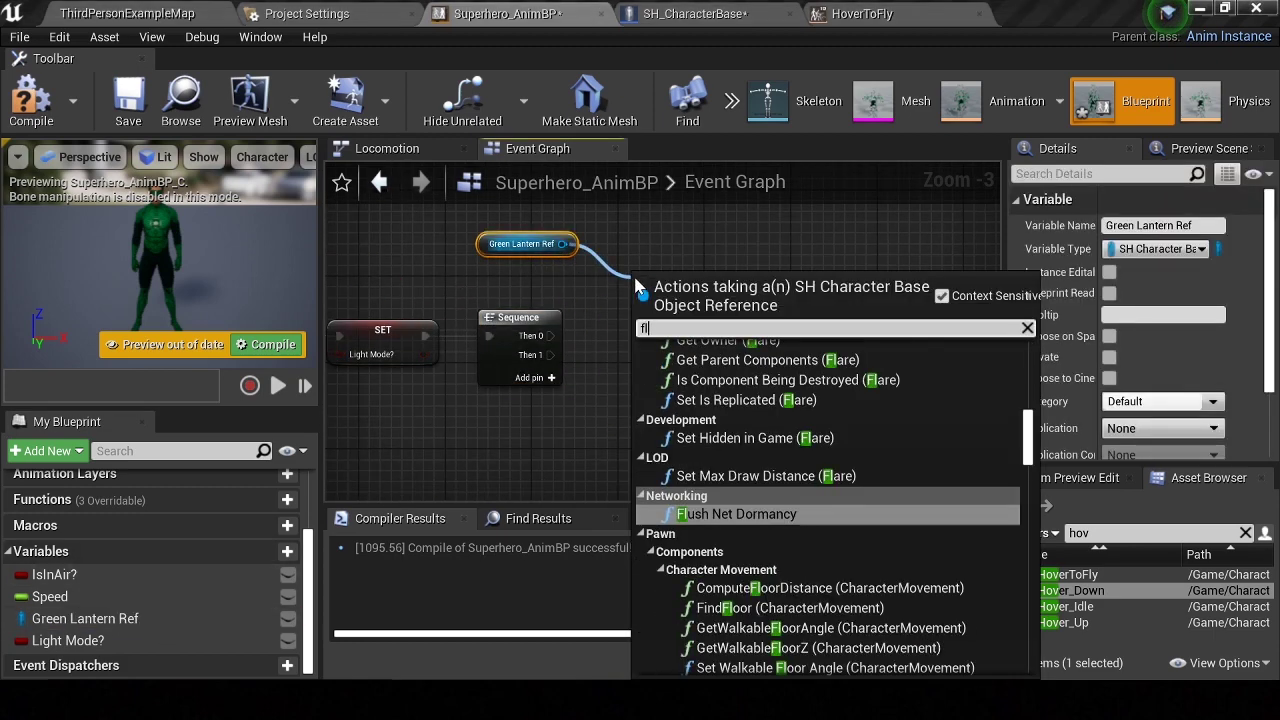
text(ying)
click(748, 413)
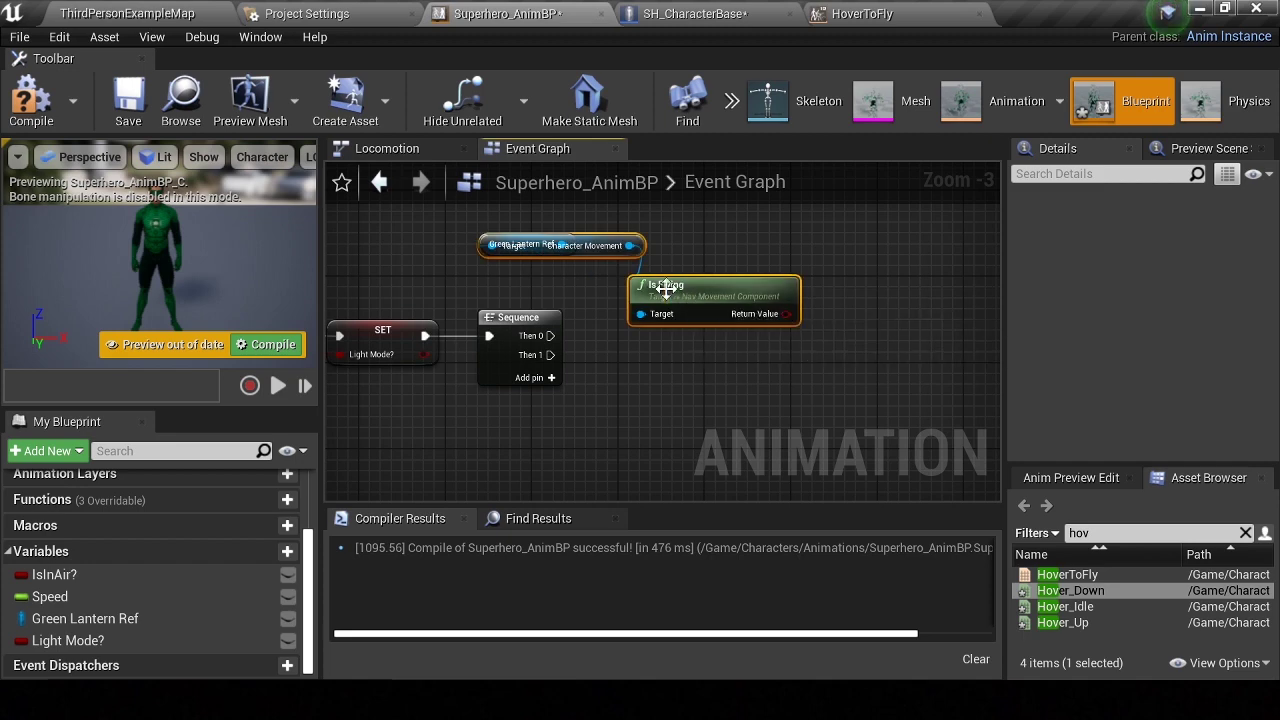
drag(797, 285, 831, 210)
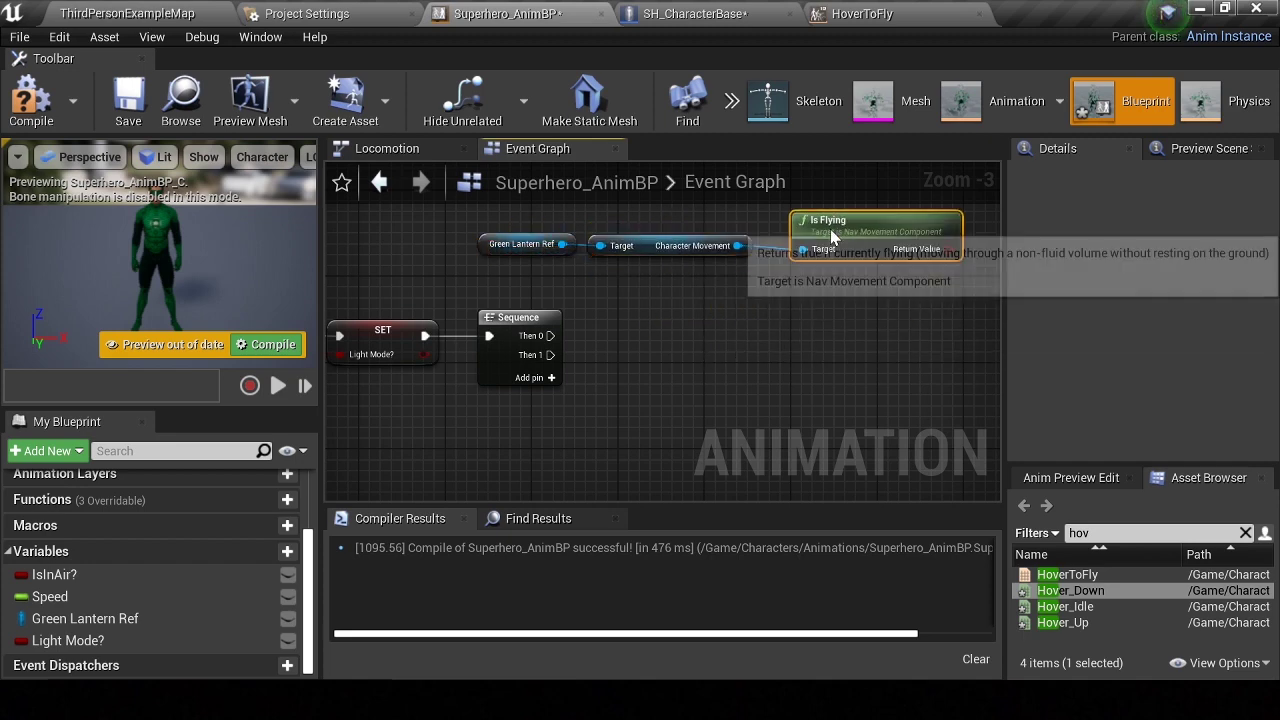
drag(926, 238, 867, 290)
click(922, 332)
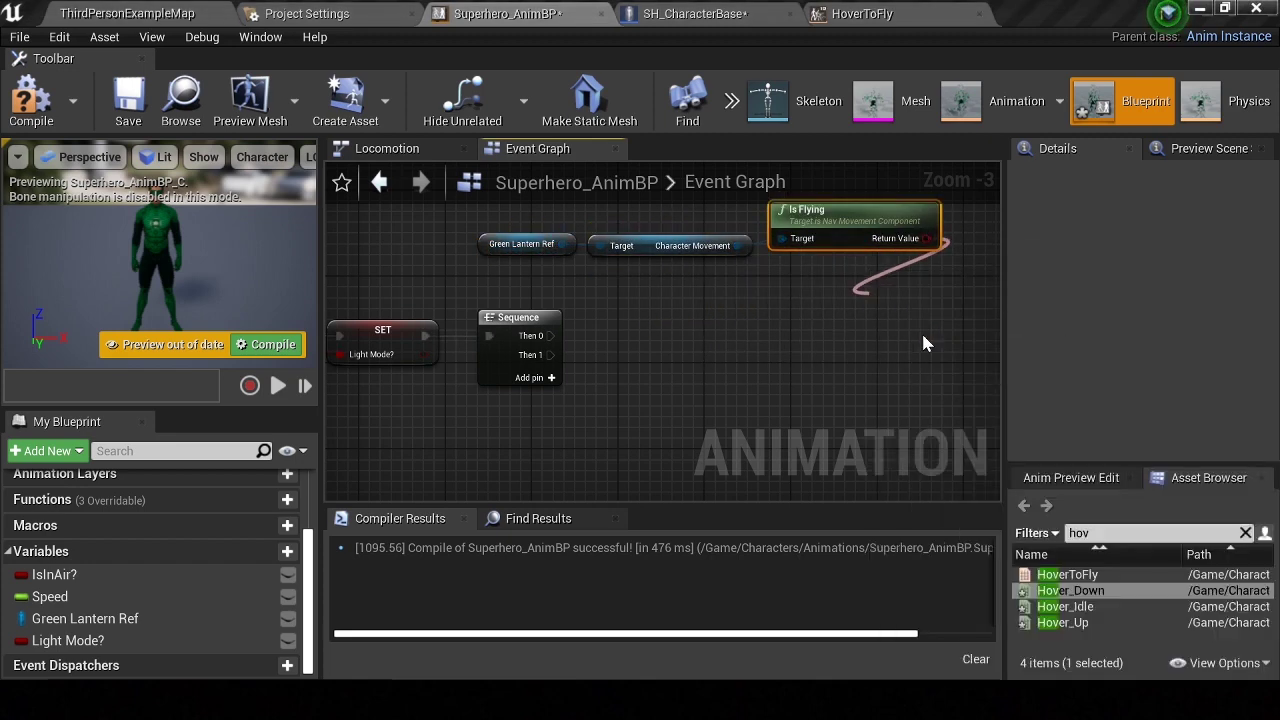
text(Flying?)
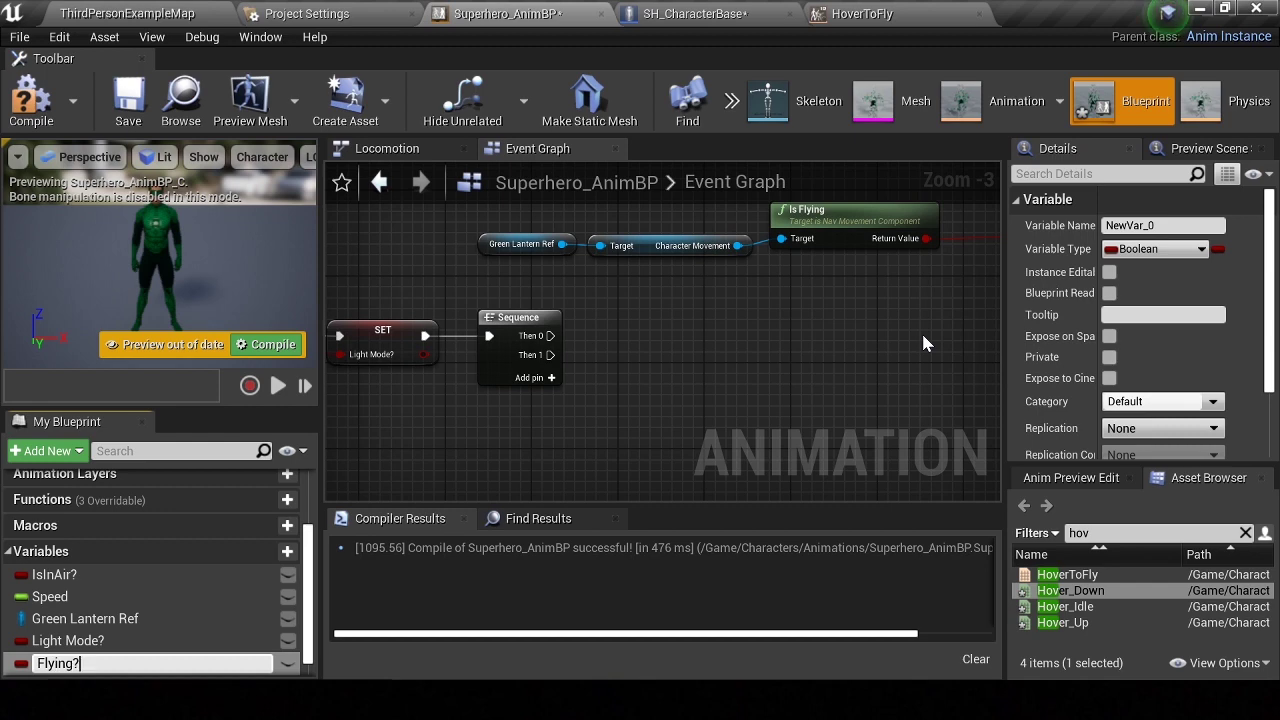
mouse_move(546, 337)
mouse_down()
mouse_move(955, 220)
mouse_move(705, 298)
mouse_up()
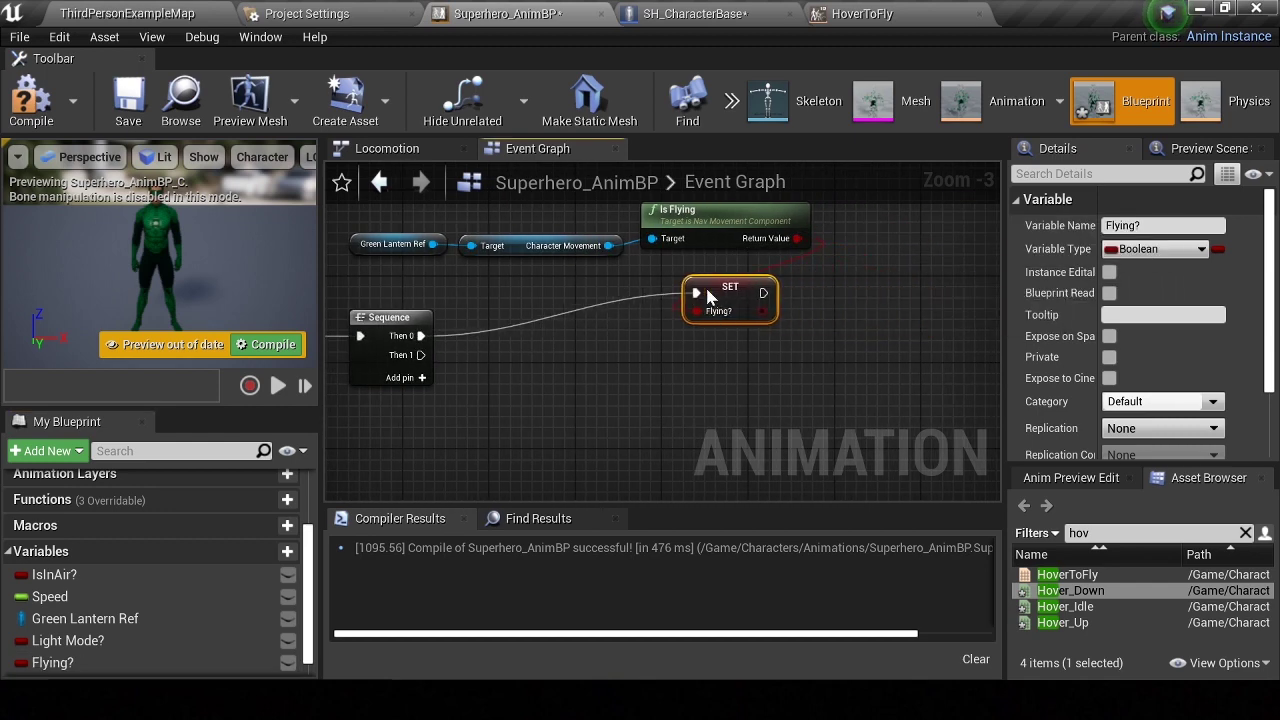
Compile Superhero_AnimBP and return to the Locomotion state machine
click(31, 100)
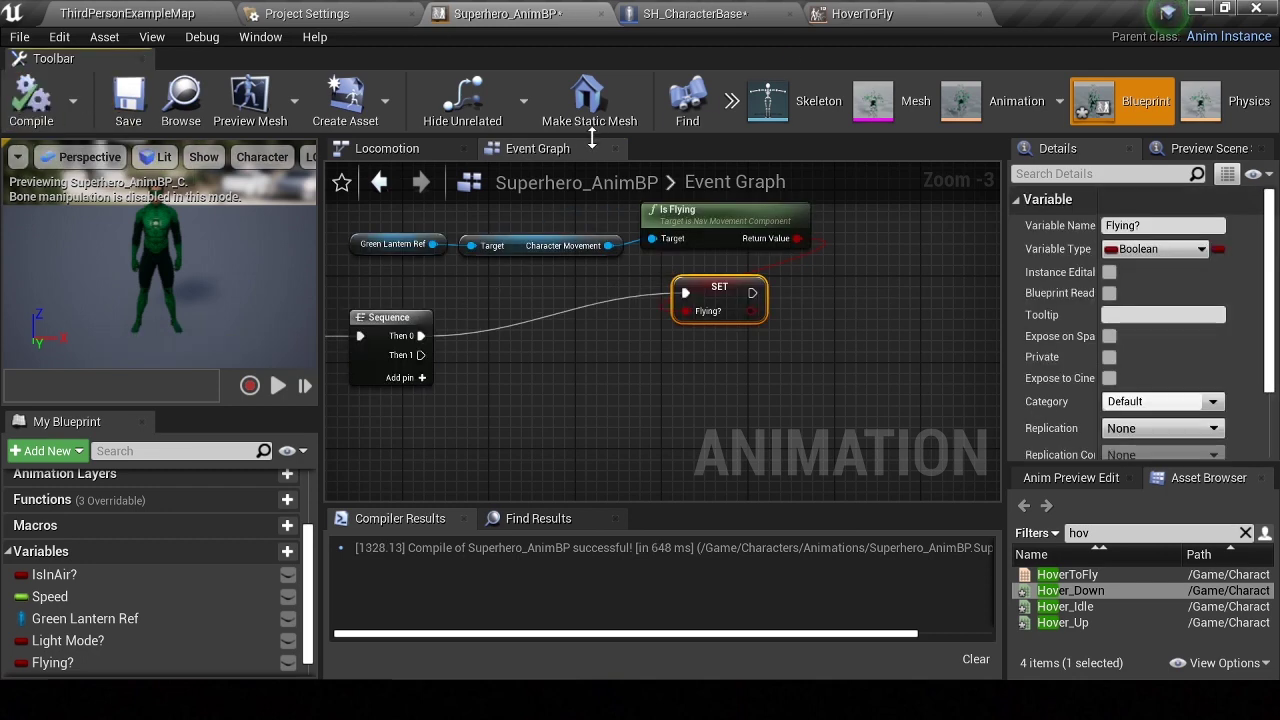
click(388, 149)
right_drag(626, 269, 680, 319)
scroll(680, 319, up, 2)
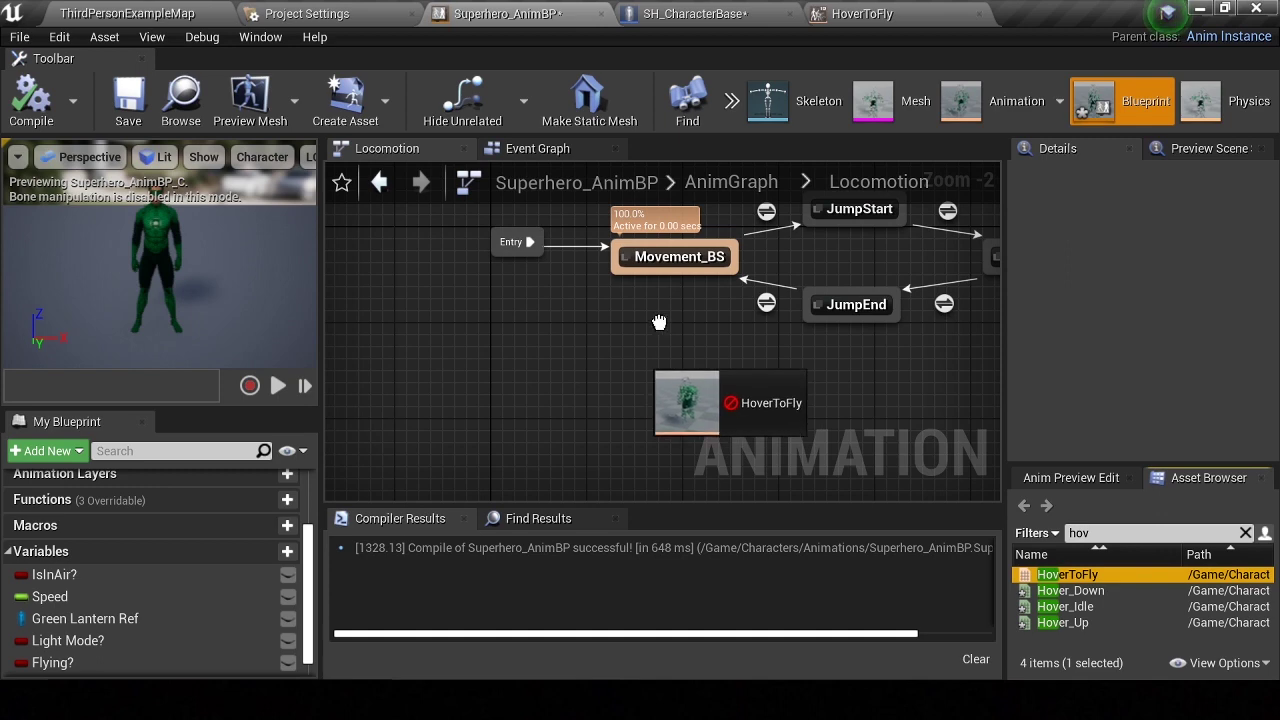
Add a HoverToFly state linked from Movement_BS, with a Flying? getter in its rule
drag(1067, 574, 663, 398)
drag(683, 268, 683, 358)
drag(668, 290, 668, 288)
double_click(704, 338)
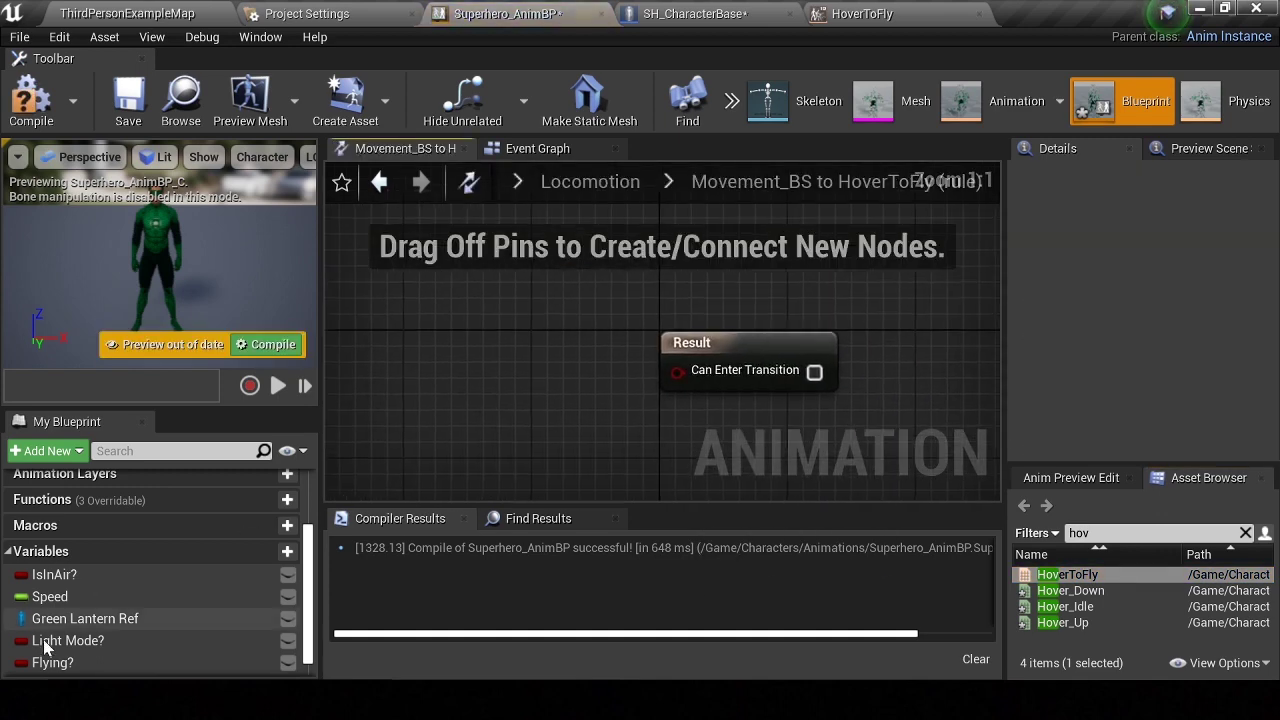
drag(50, 662, 671, 447)
drag(692, 375, 692, 375)
click(379, 181)
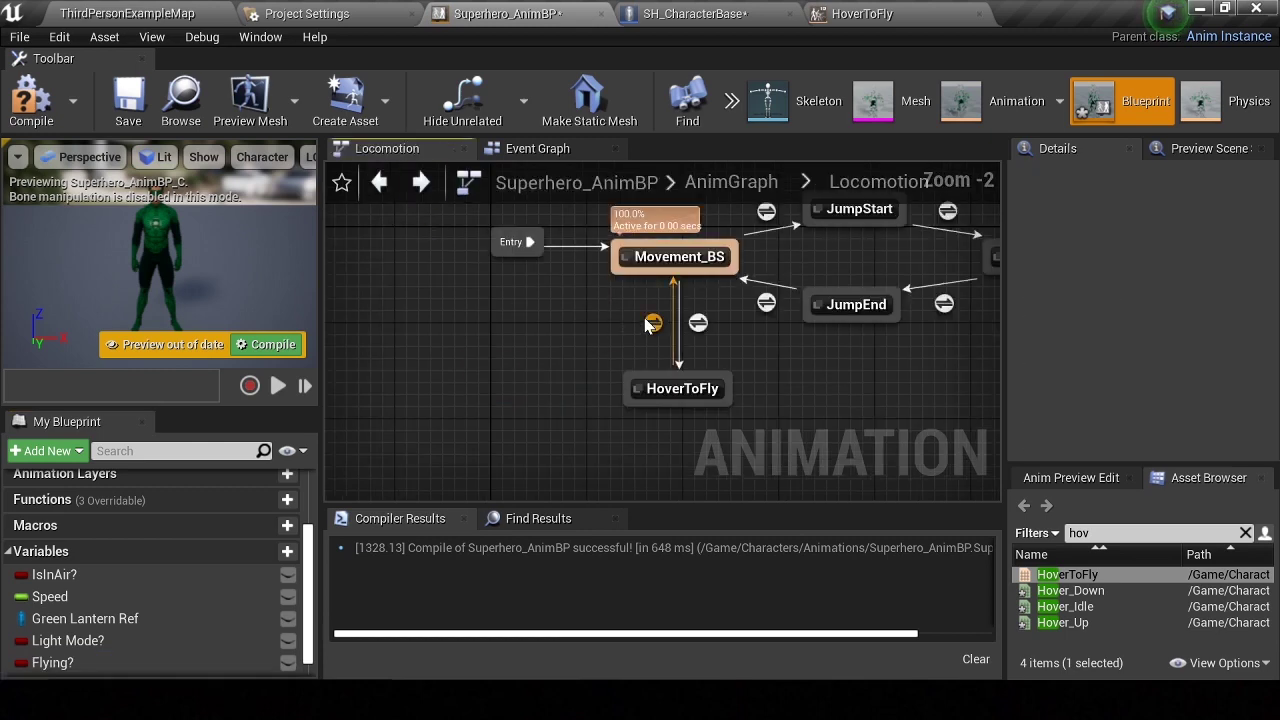
Wire NOT Flying? into Can Enter Transition for the HoverToFly-to-Movement_BS rule
double_click(646, 322)
mouse_move(50, 662)
mouse_down()
mouse_move(472, 420)
mouse_move(451, 486)
mouse_up()
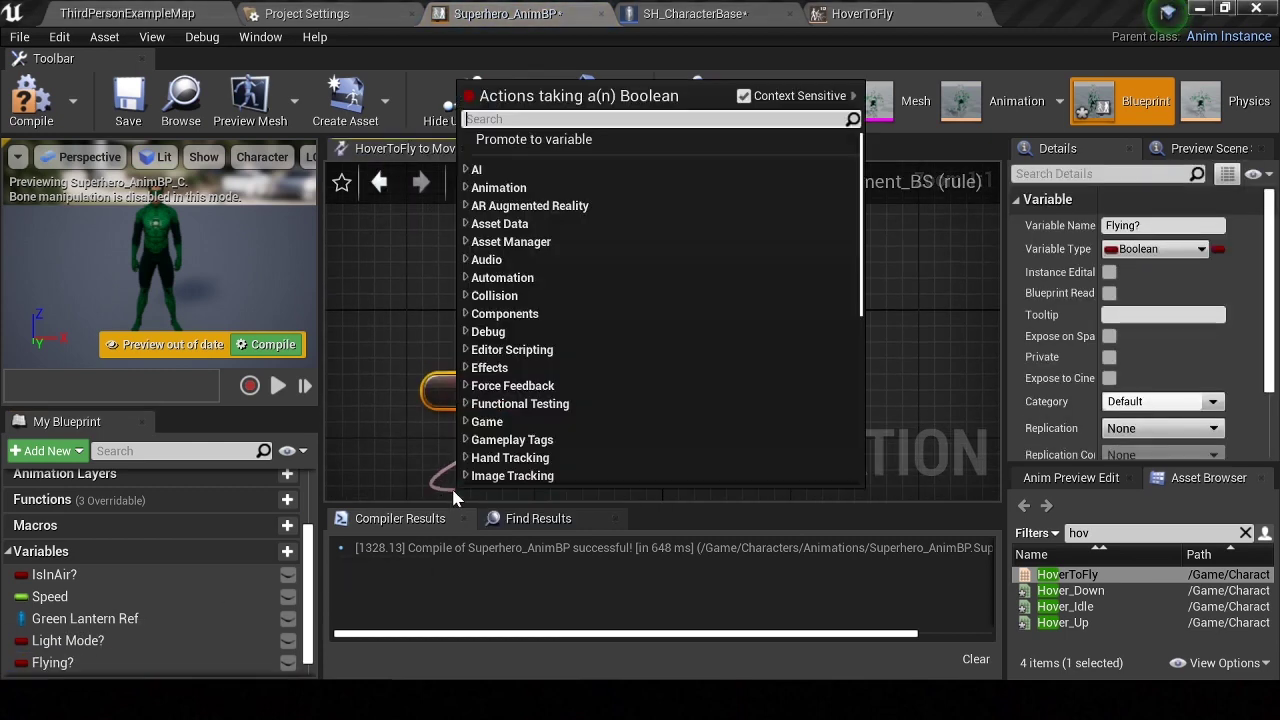
text(not)
key(Return)
right_drag(543, 471, 543, 437)
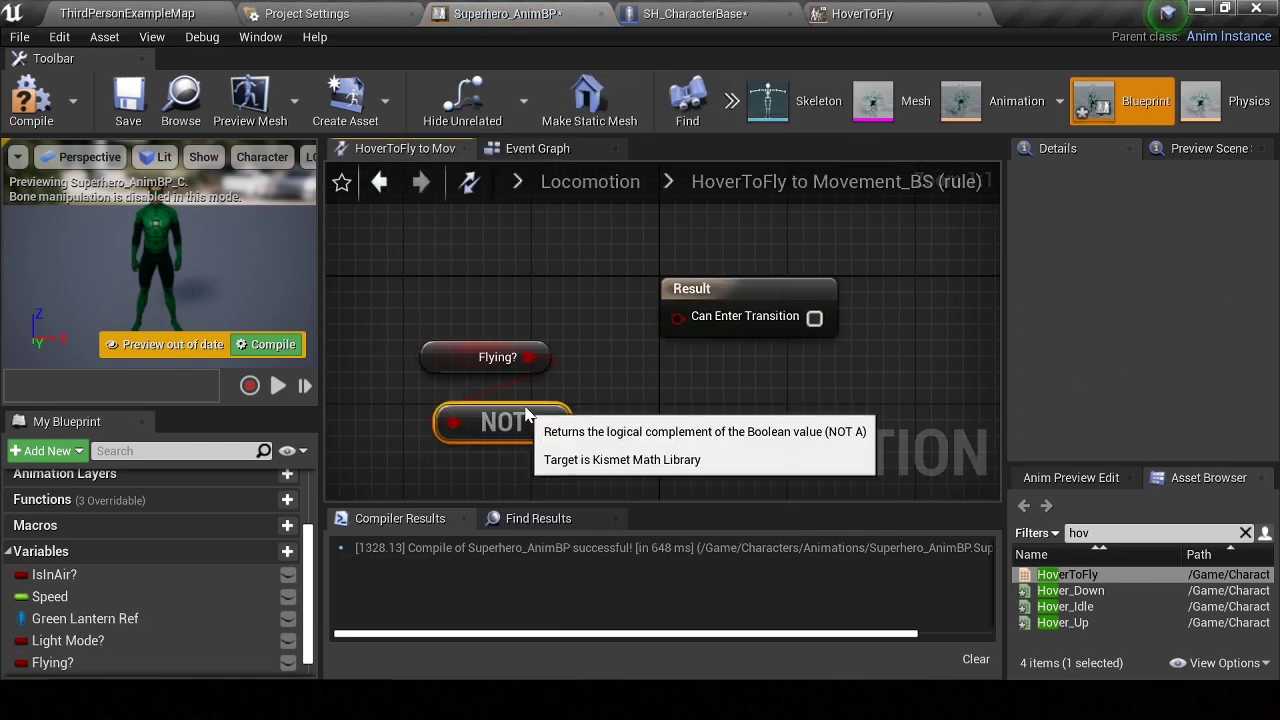
drag(550, 406, 668, 332)
drag(754, 294, 737, 354)
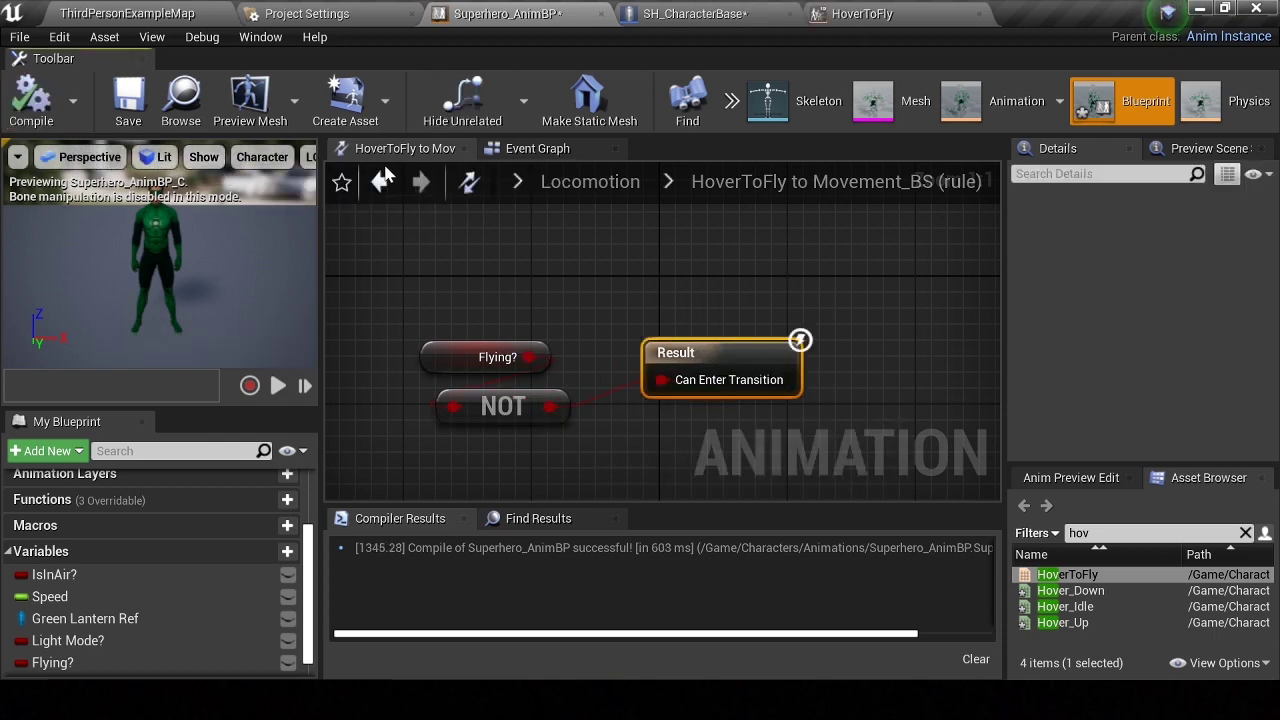
click(690, 13)
scroll(700, 250, down, 2)
Open the Movement collapsed graph and widen the Movement input comment box
scroll(731, 263, up, 1)
scroll(753, 253, up, 1)
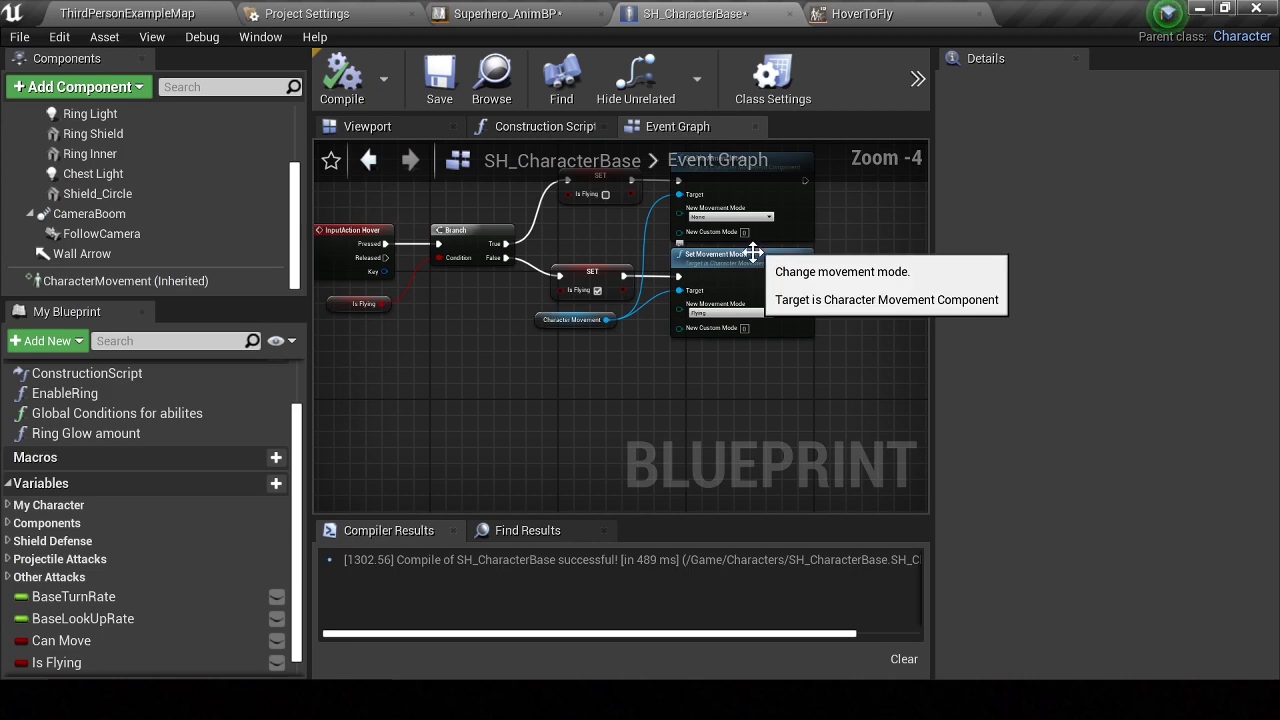
scroll(574, 271, down, 3)
scroll(677, 285, up, 3)
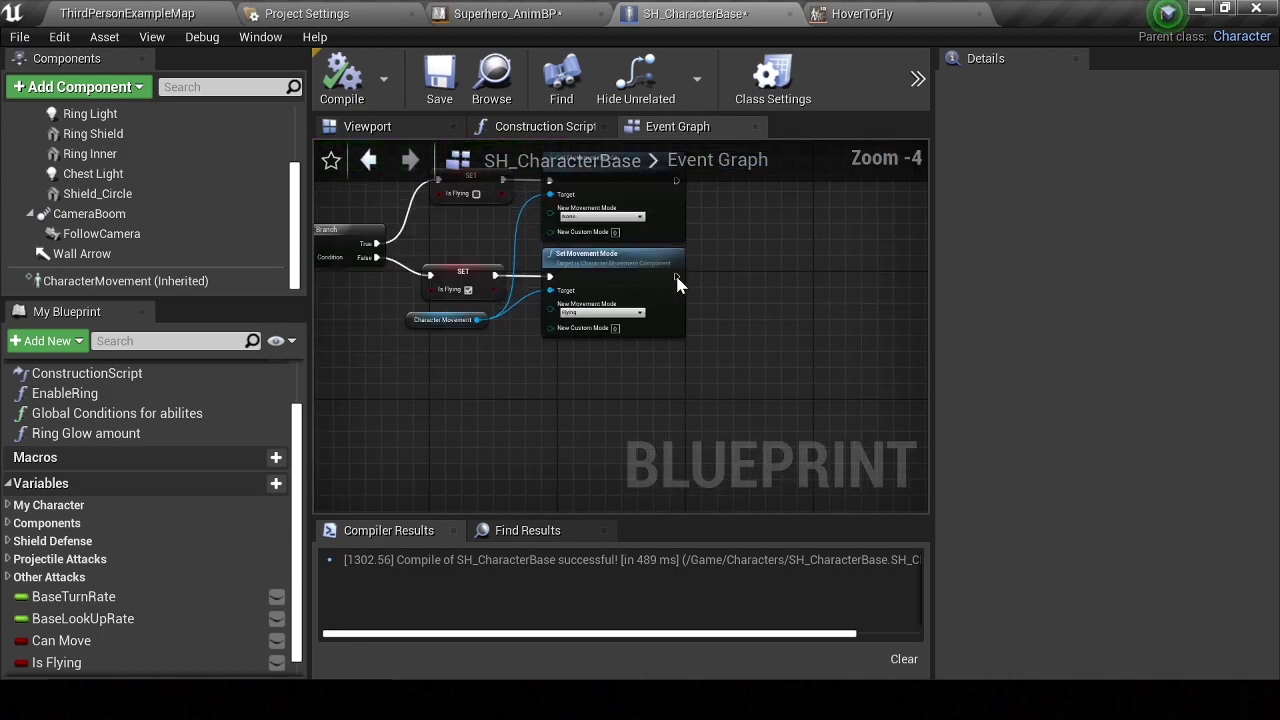
scroll(677, 285, down, 2)
scroll(538, 356, up, 1)
scroll(544, 344, up, 1)
scroll(540, 336, up, 1)
double_click(526, 305)
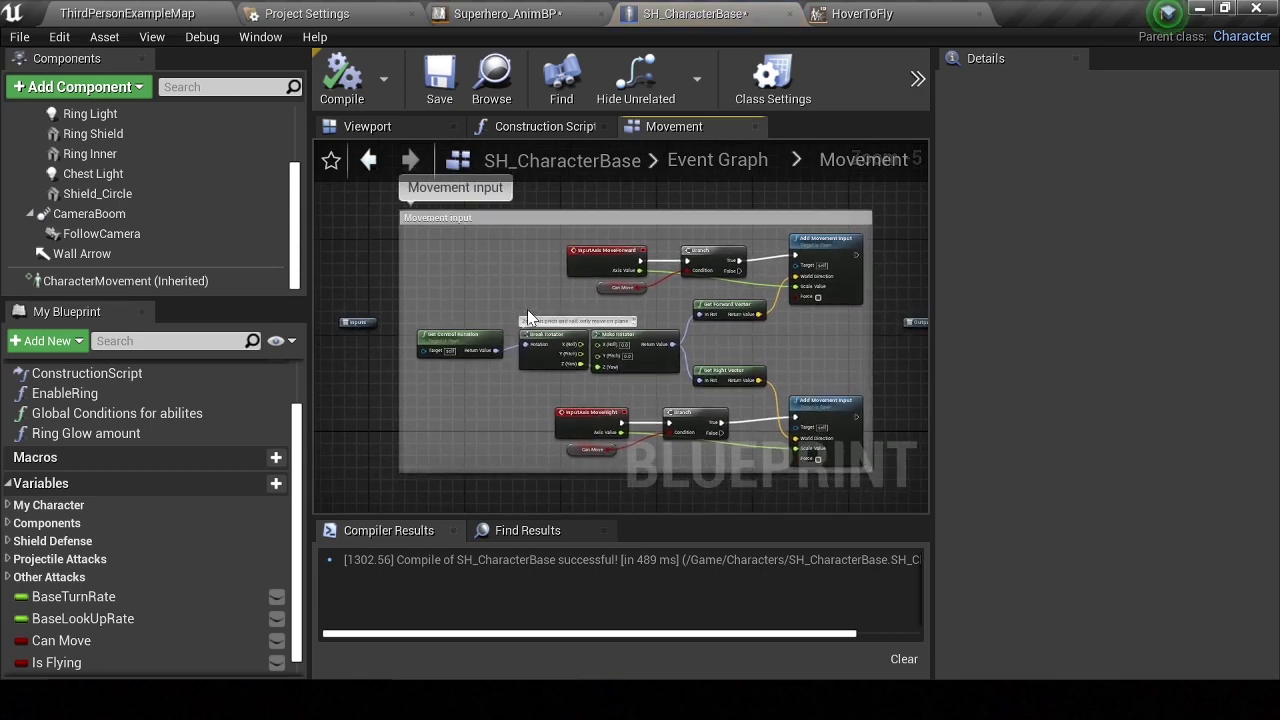
click(686, 308)
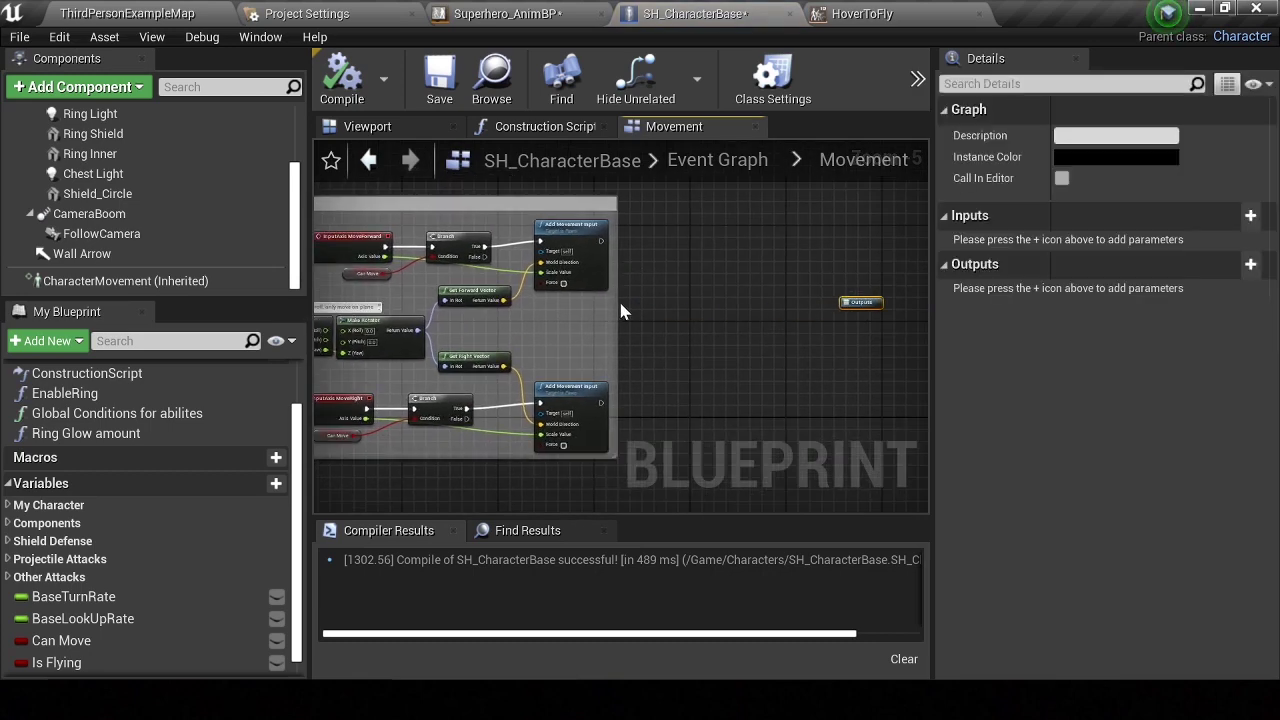
drag(720, 307, 764, 308)
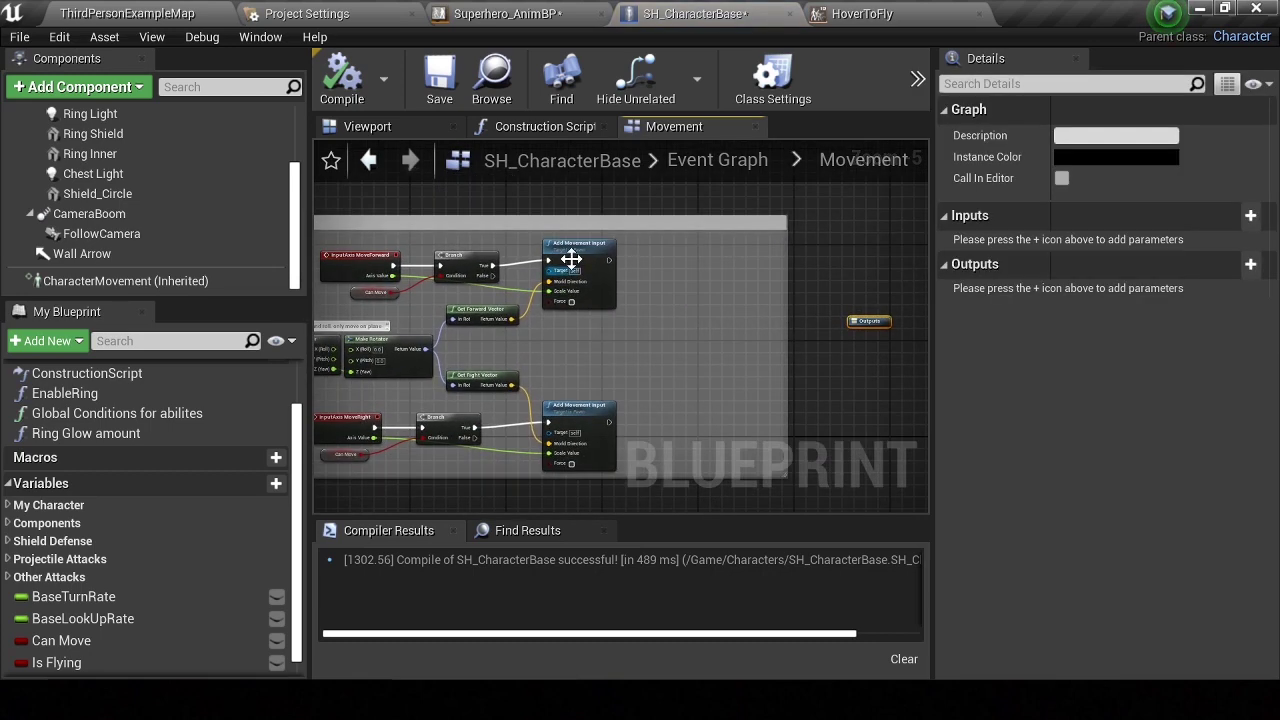
Insert a Branch on Is Flying whose True output drives the forward Add Movement Input
click(566, 271)
scroll(541, 282, up, 8)
right_drag(541, 282, 561, 335)
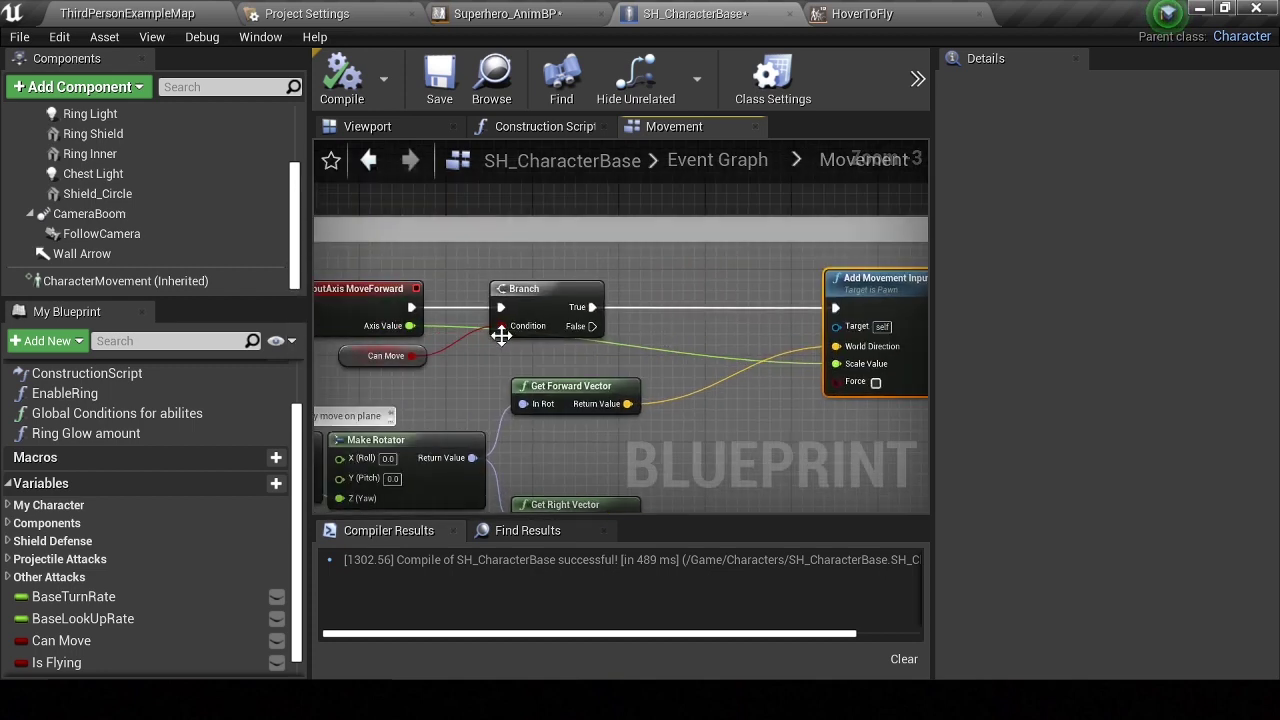
right_drag(400, 358, 327, 355)
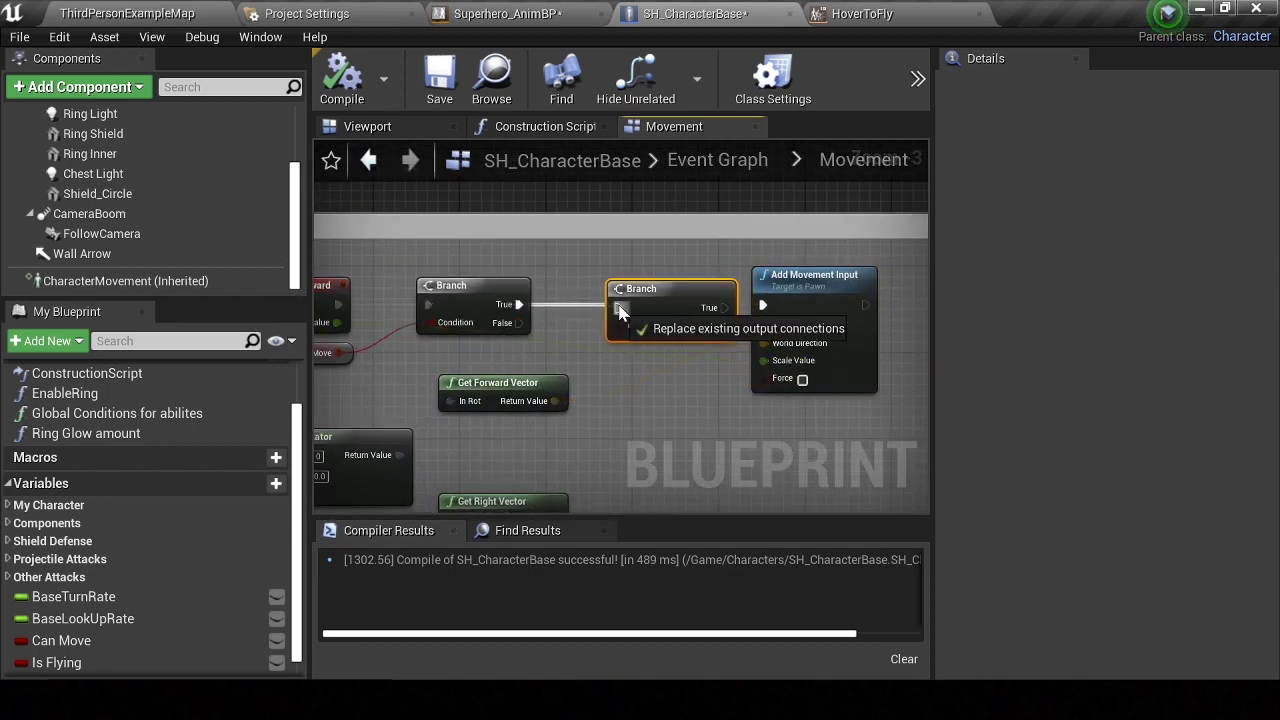
drag(98, 653, 560, 383)
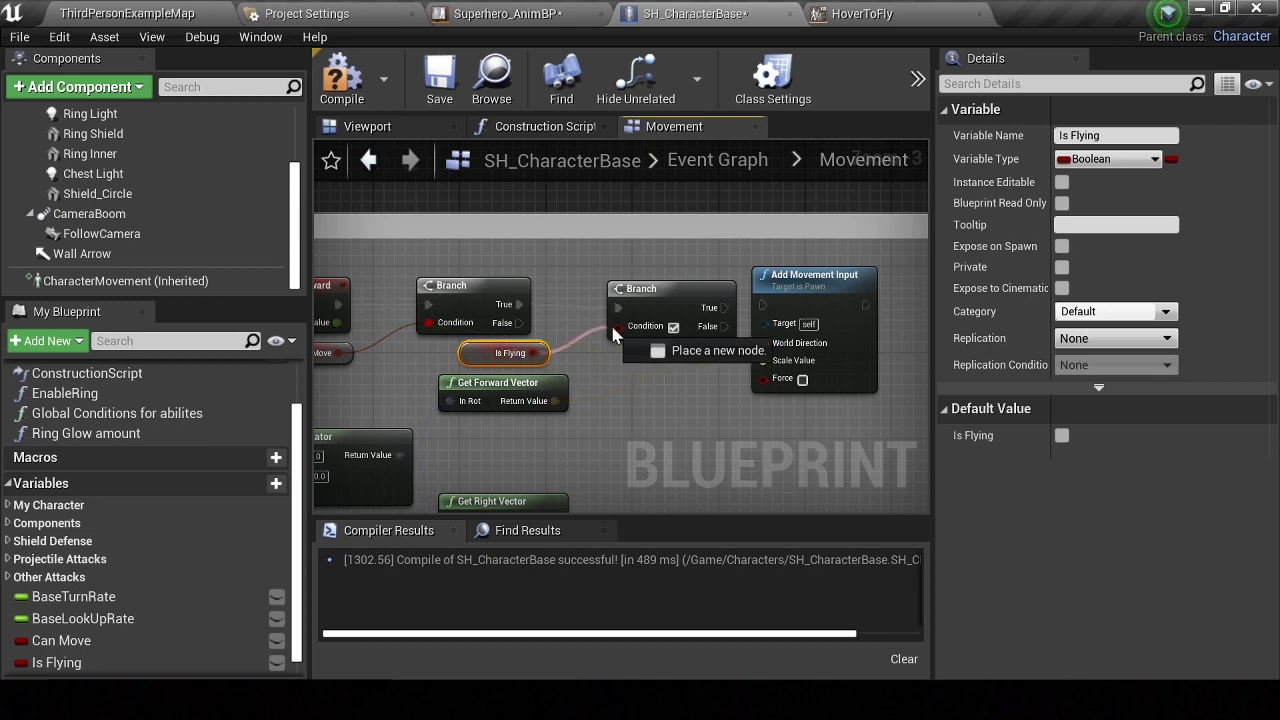
drag(613, 335, 613, 335)
key(Escape)
drag(695, 318, 655, 318)
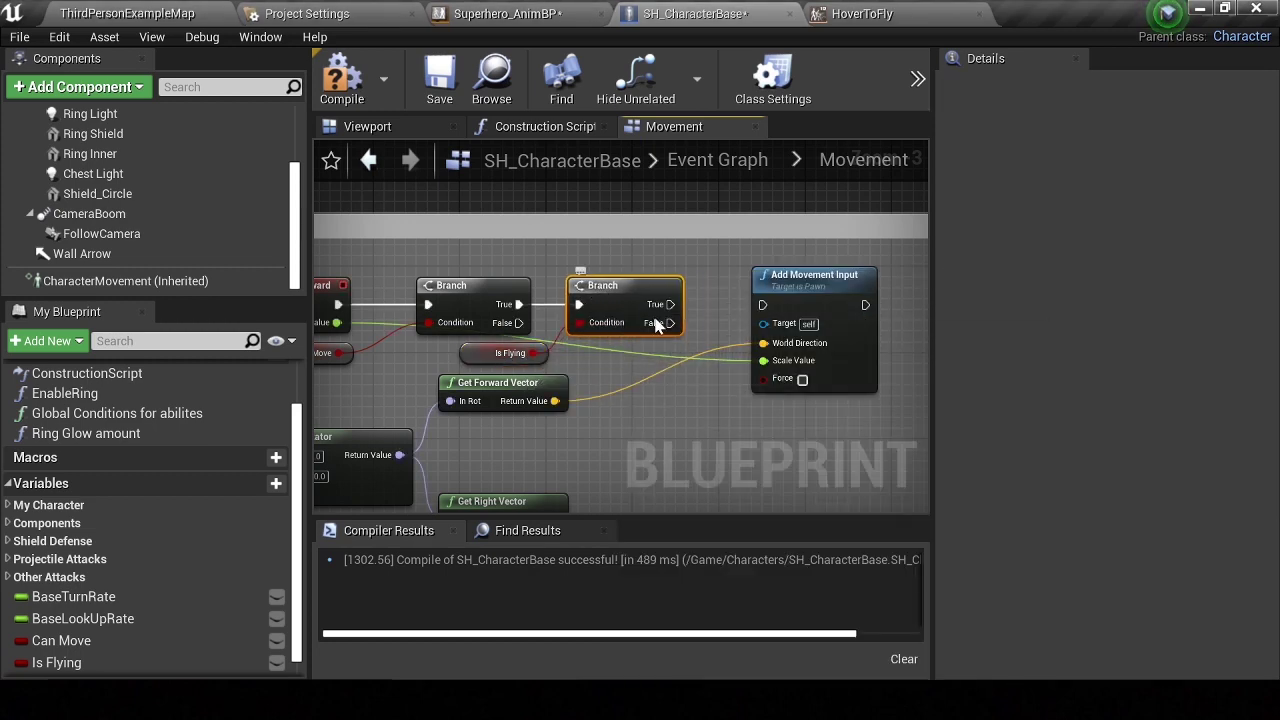
mouse_move(810, 275)
mouse_down()
mouse_move(810, 297)
mouse_move(668, 304)
mouse_up()
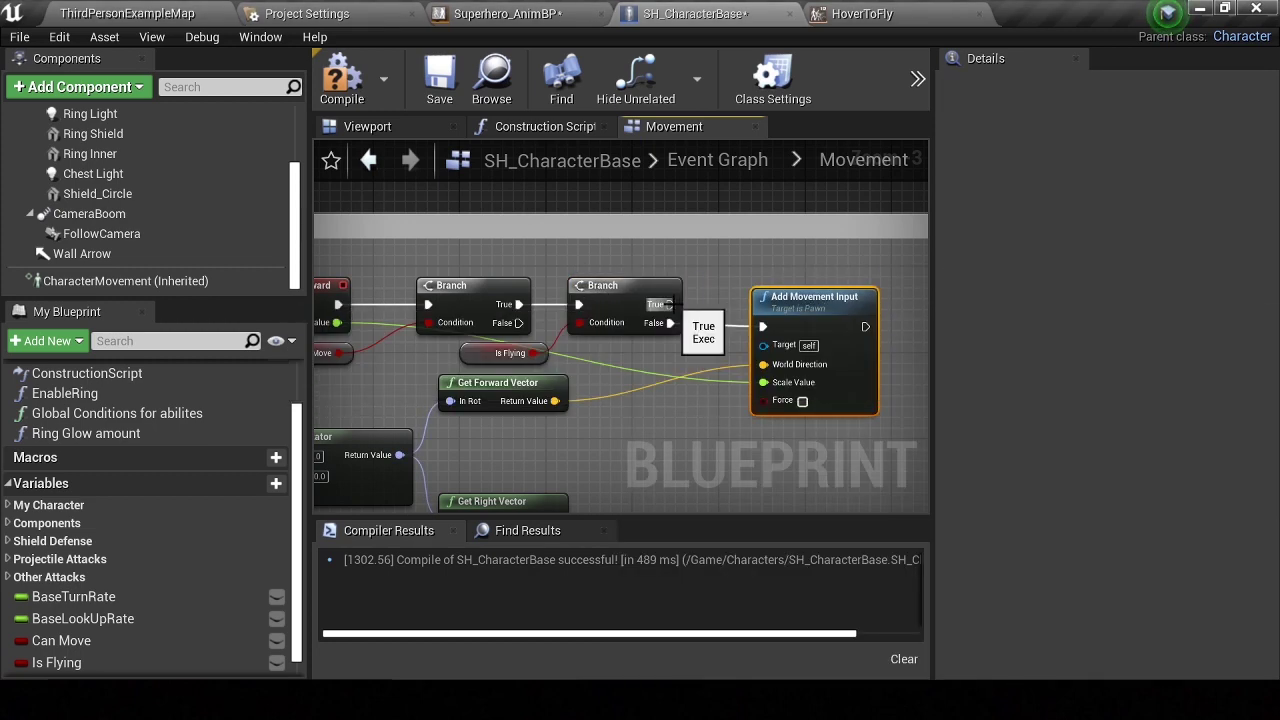
right_drag(710, 262, 624, 374)
Move the pasted Add Movement Input above the original and clear space above the Branch nodes
drag(610, 409, 691, 245)
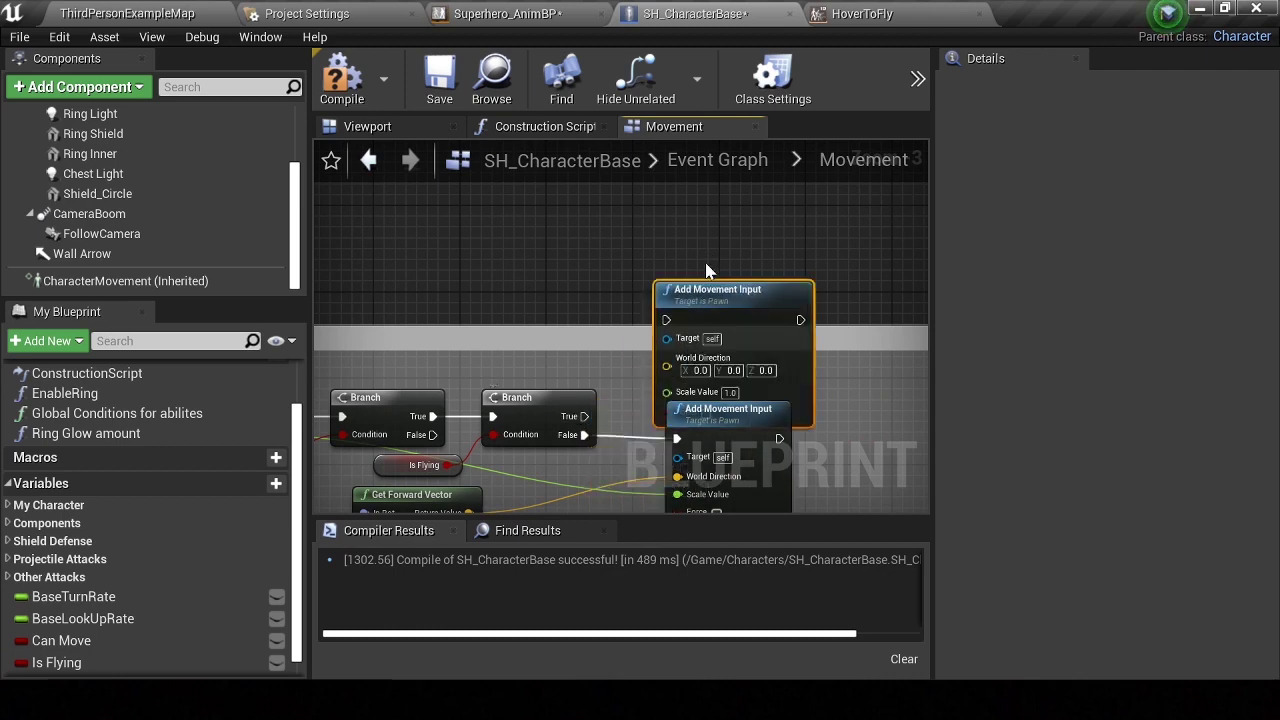
scroll(720, 305, down, 1)
scroll(720, 305, down, 1)
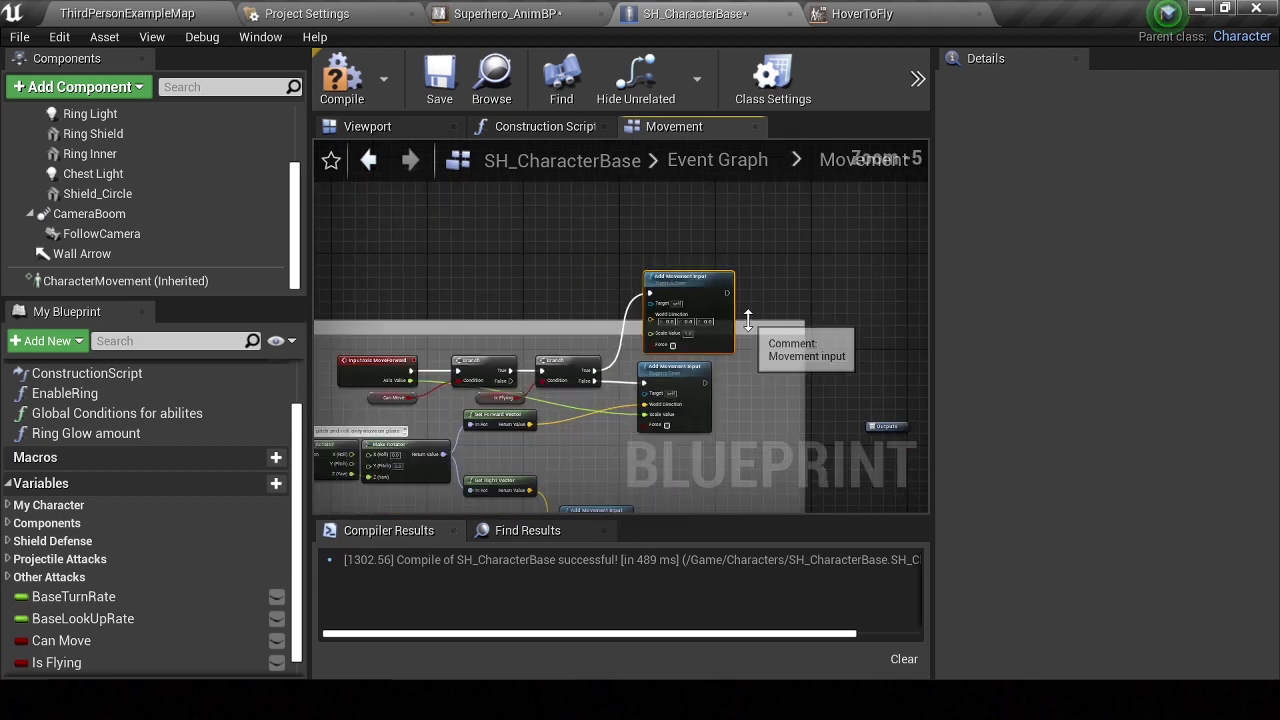
scroll(673, 293, up, 5)
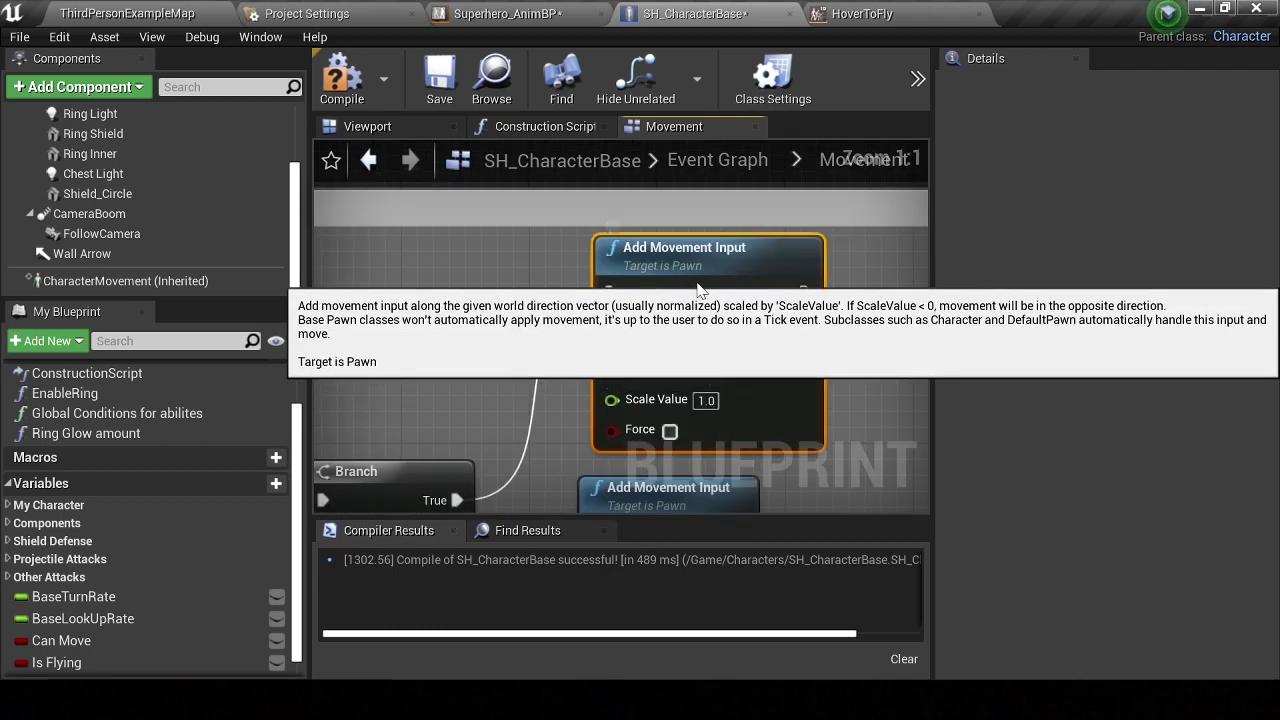
scroll(673, 293, down, 1)
right_drag(660, 370, 754, 325)
right_drag(341, 292, 474, 270)
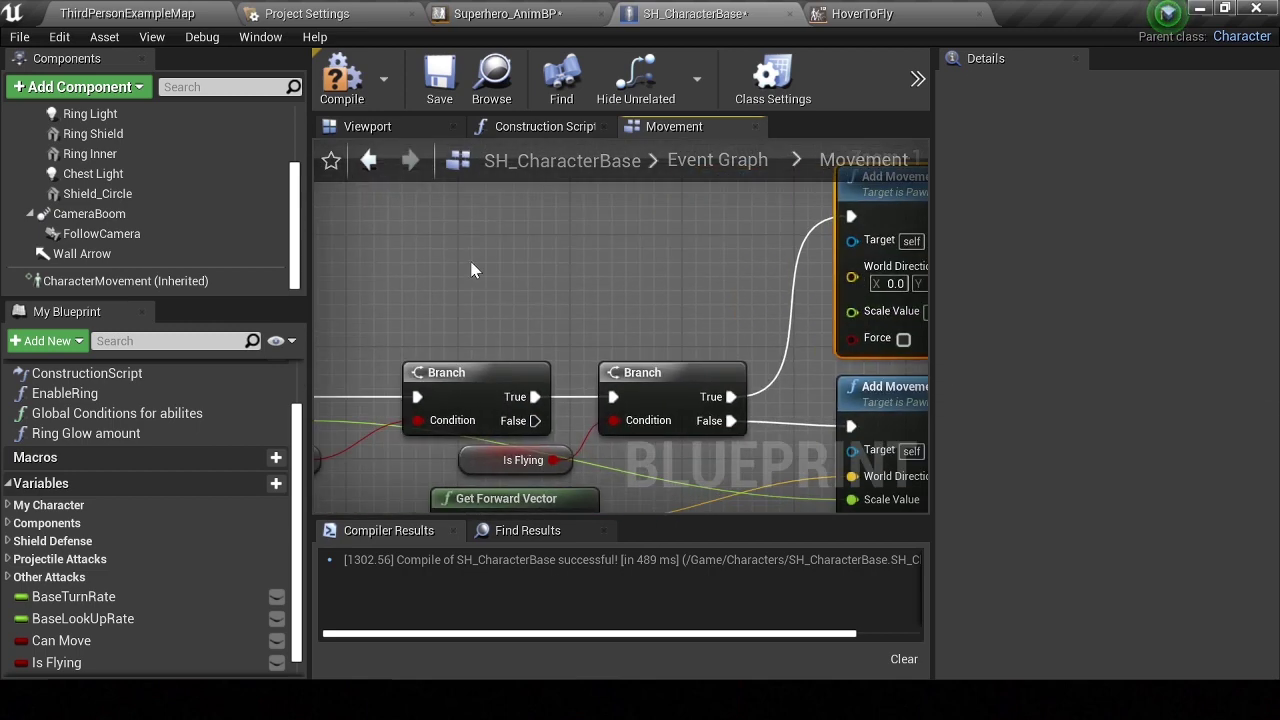
Add a Follow Camera reference whose Get Forward Vector feeds the flying Add Movement Input's World Direction
drag(123, 234, 565, 276)
text(get f)
key(Return)
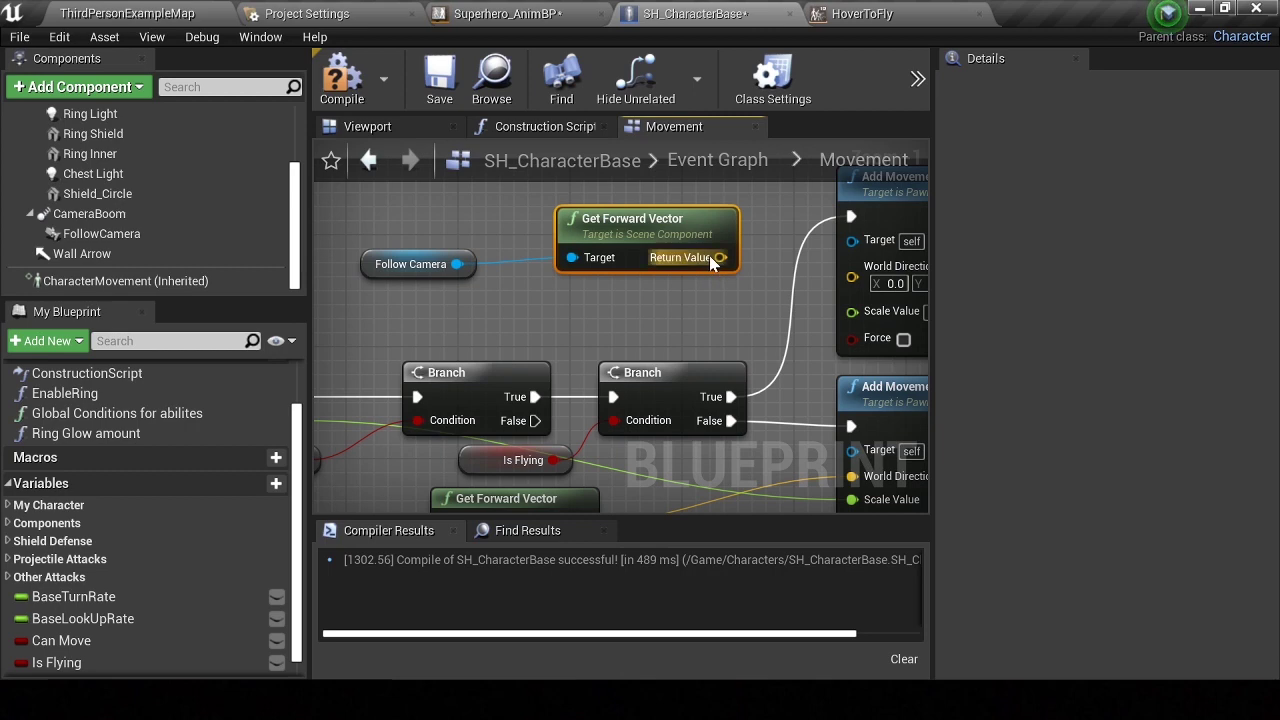
click(405, 264)
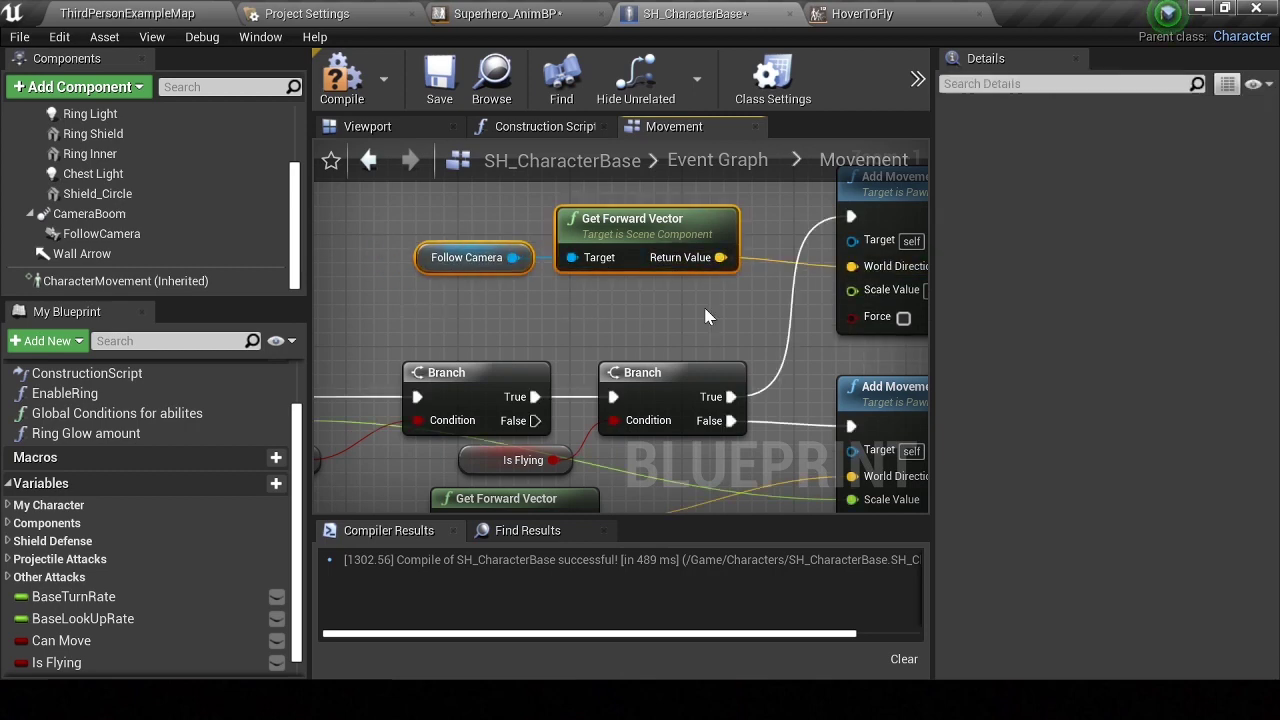
scroll(533, 295, down, 3)
right_drag(369, 391, 497, 360)
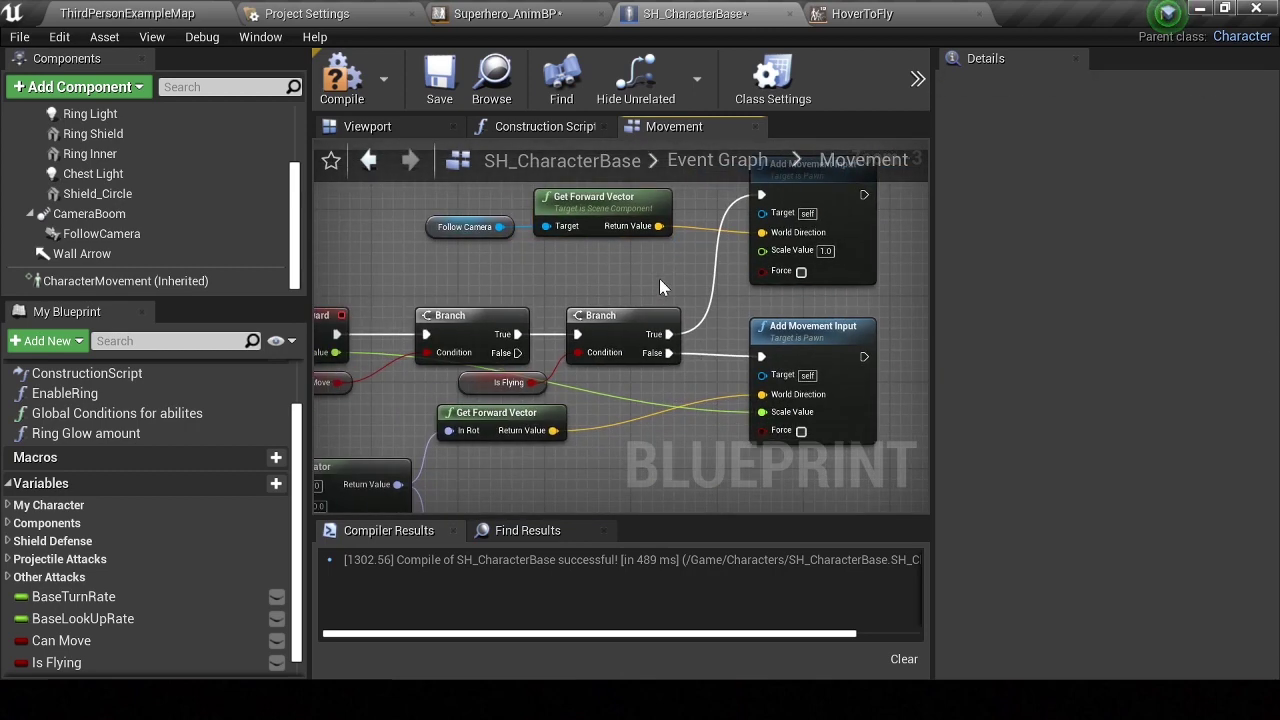
scroll(659, 287, down, 2)
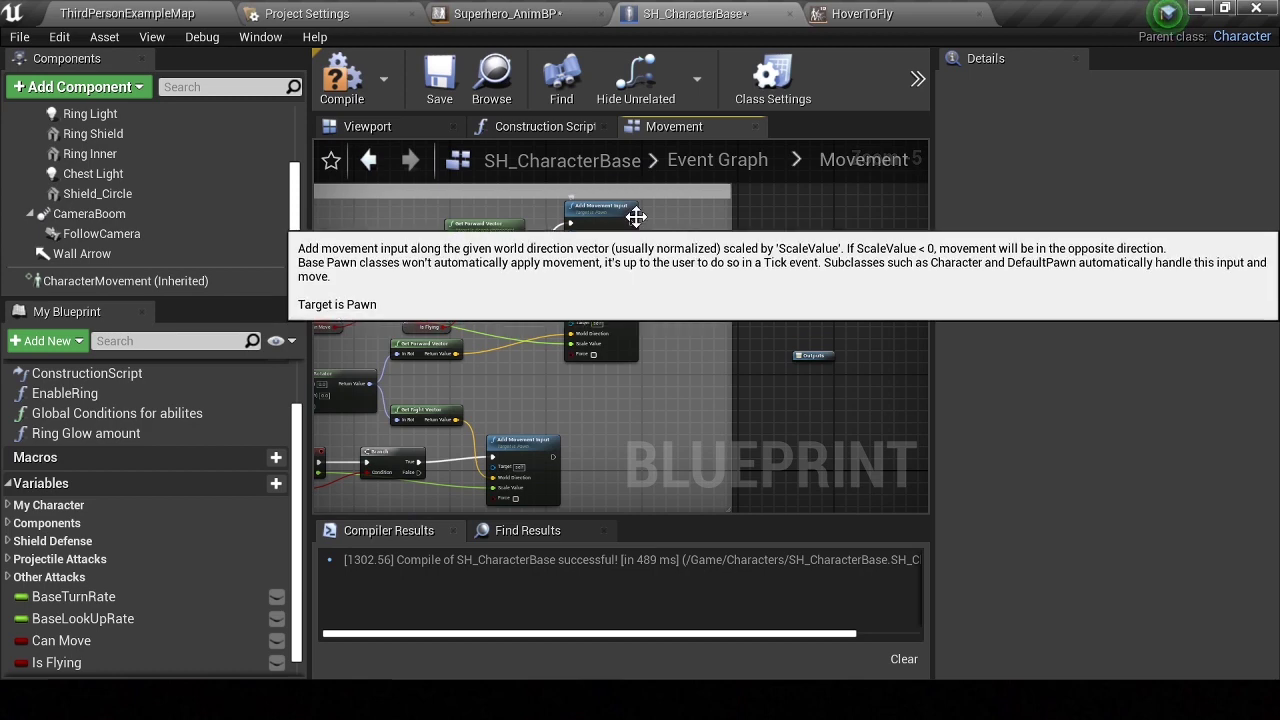
click(717, 160)
Chain a SET Max Fly Speed node from Character Movement after Set Movement Mode Flying
scroll(564, 339, up, 1)
scroll(565, 339, up, 3)
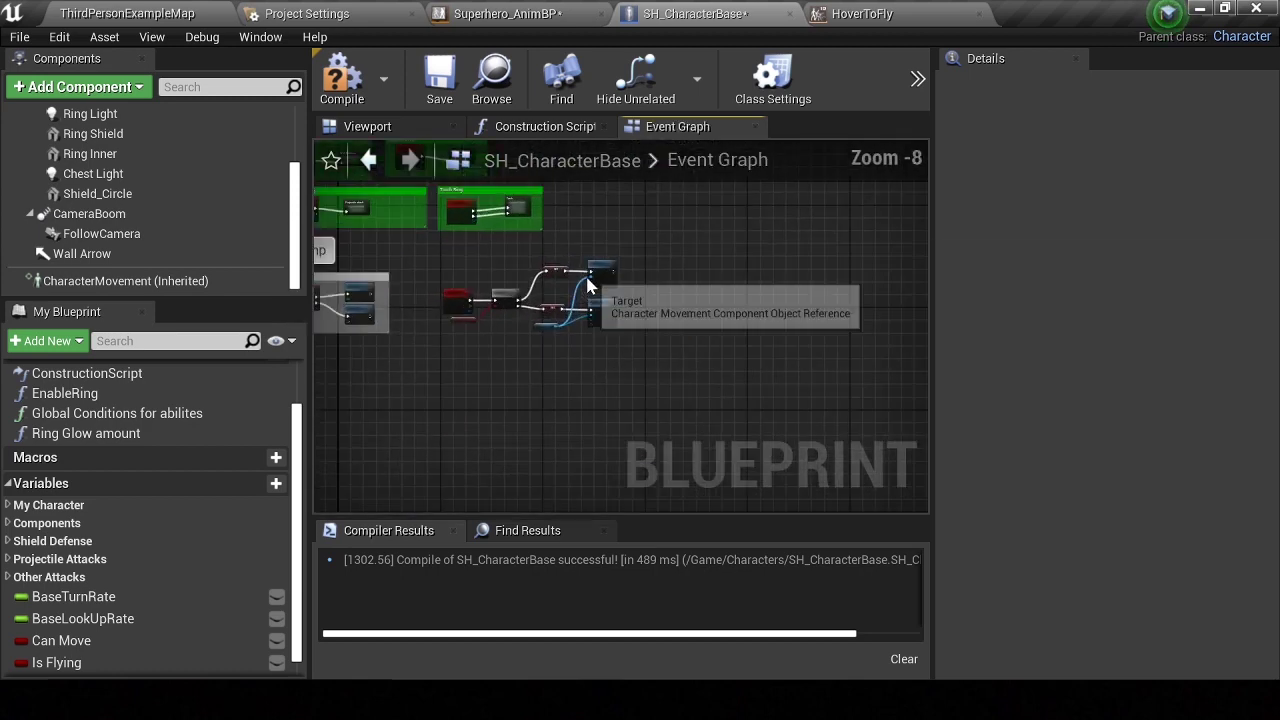
scroll(565, 339, up, 3)
scroll(565, 339, up, 1)
scroll(565, 339, up, 1)
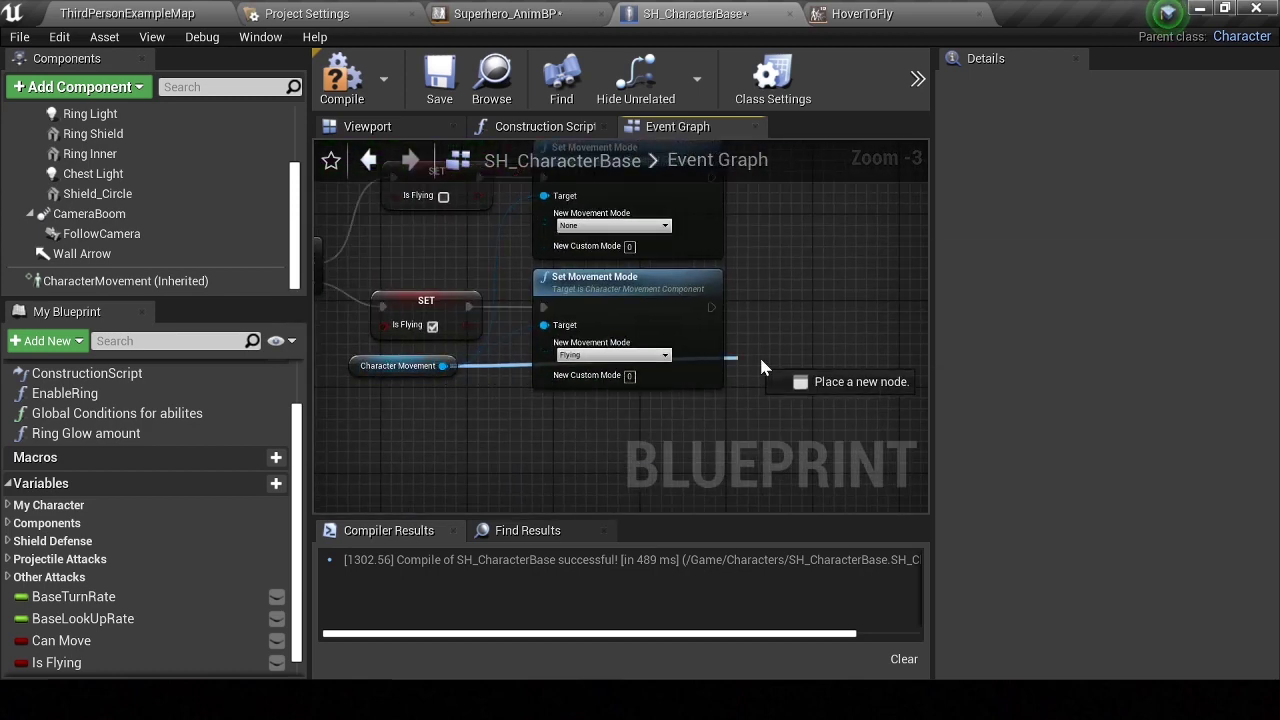
drag(745, 367, 762, 358)
text(set fly)
key(Escape)
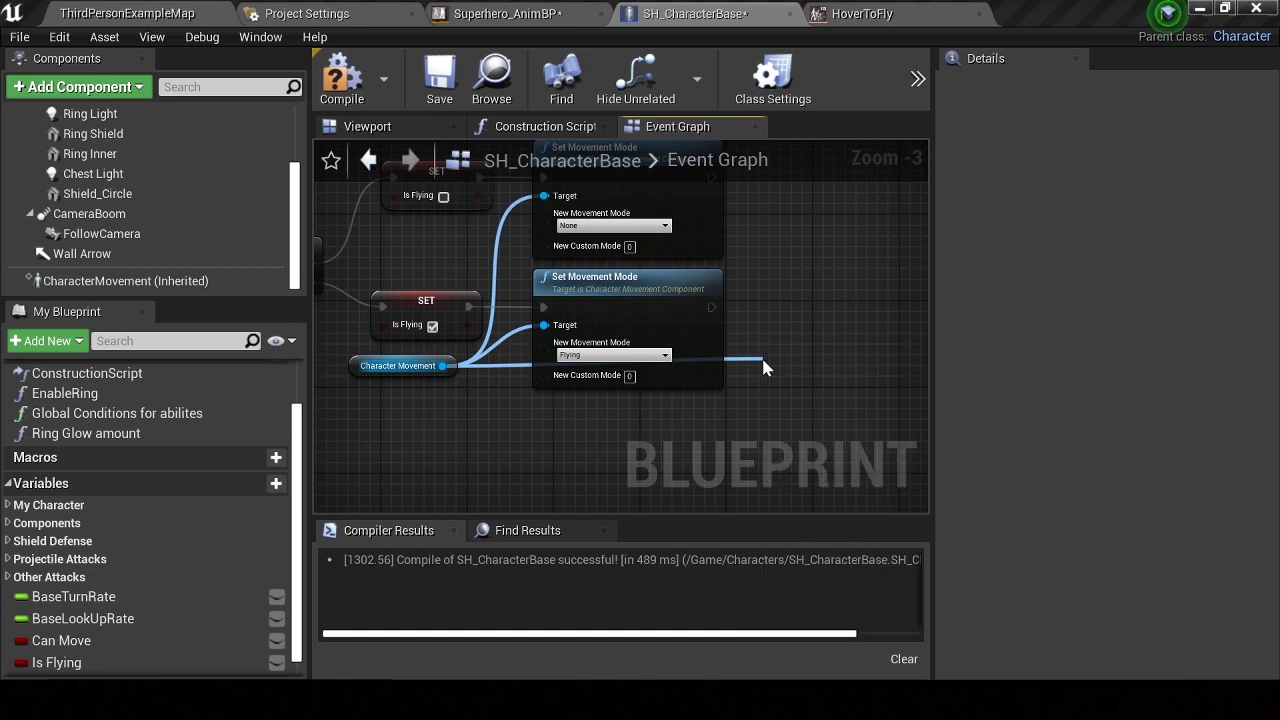
mouse_move(711, 307)
mouse_down()
mouse_move(770, 371)
mouse_move(806, 297)
mouse_up()
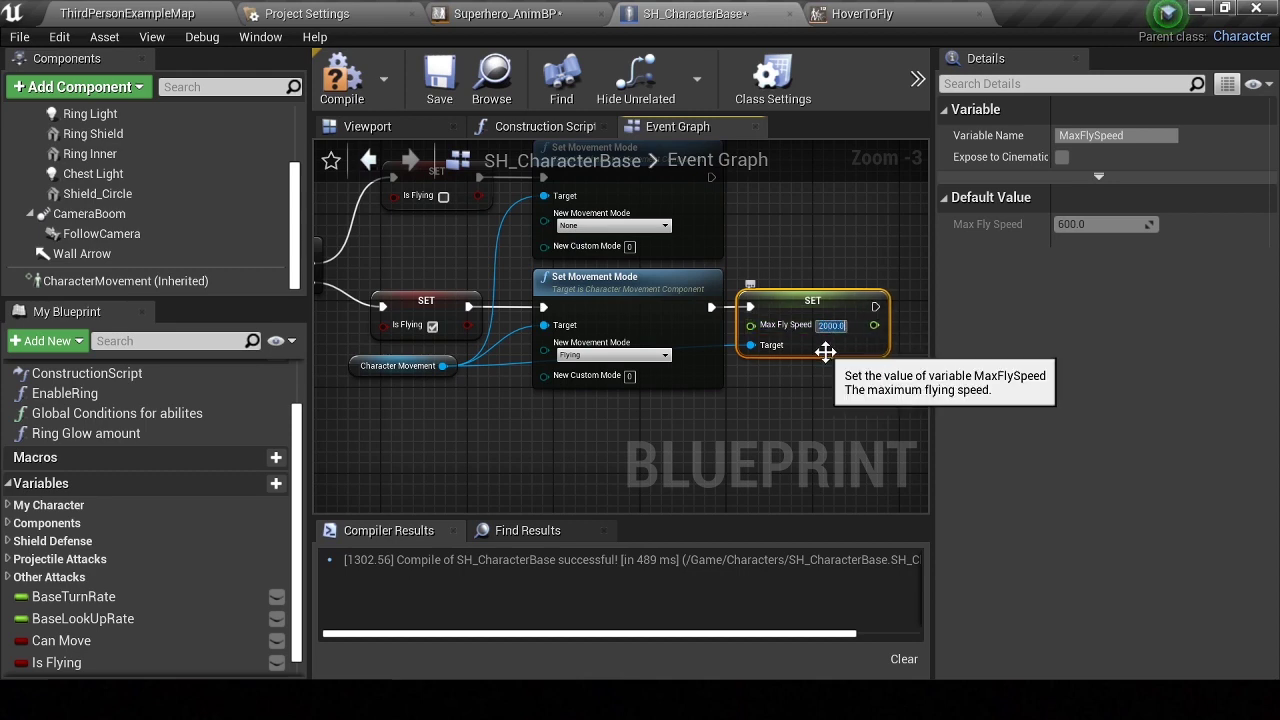
Chain a SET Max Acceleration node set to 1500 after Max Fly Speed
drag(897, 348, 890, 355)
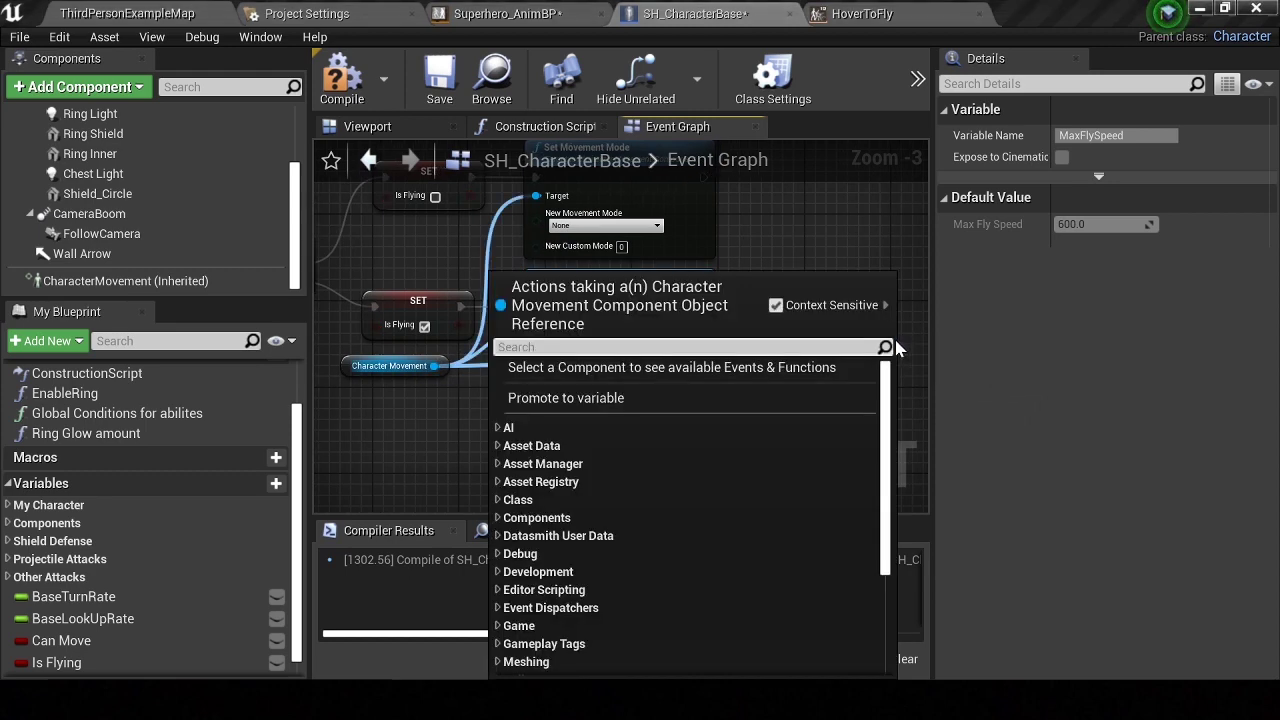
text(set accerl)
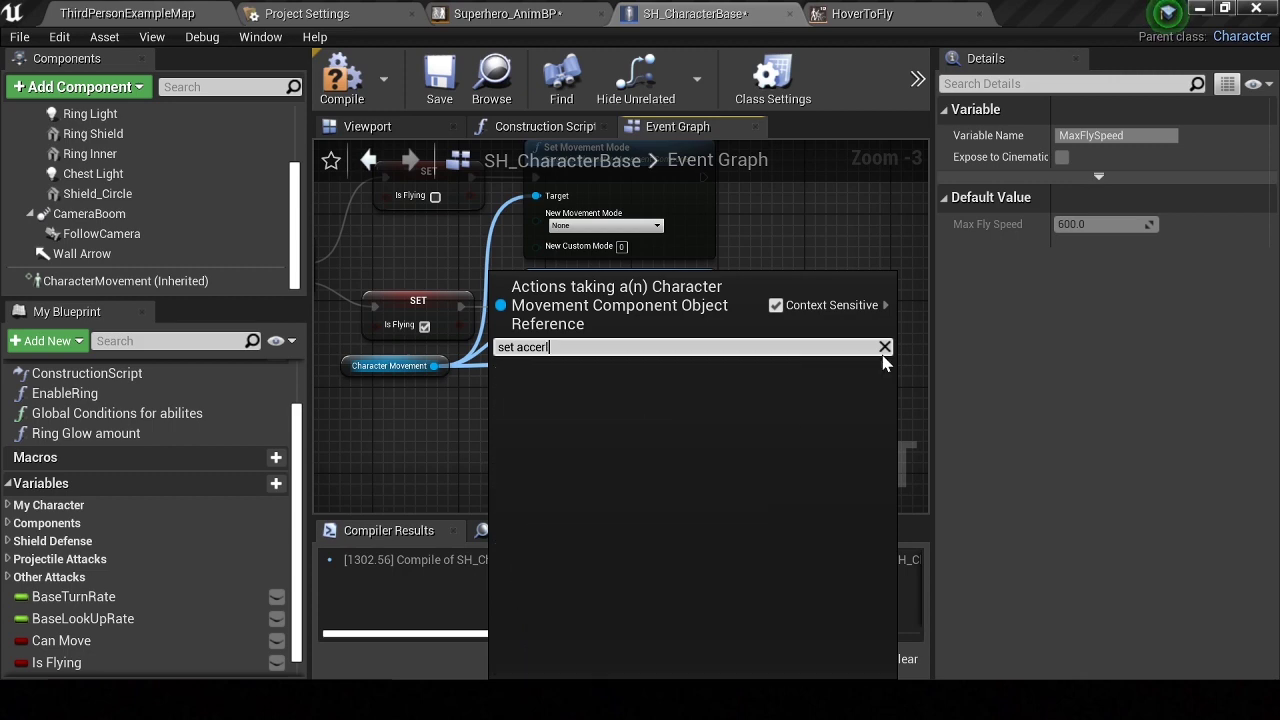
key(BackSpace)
text(l)
key(Return)
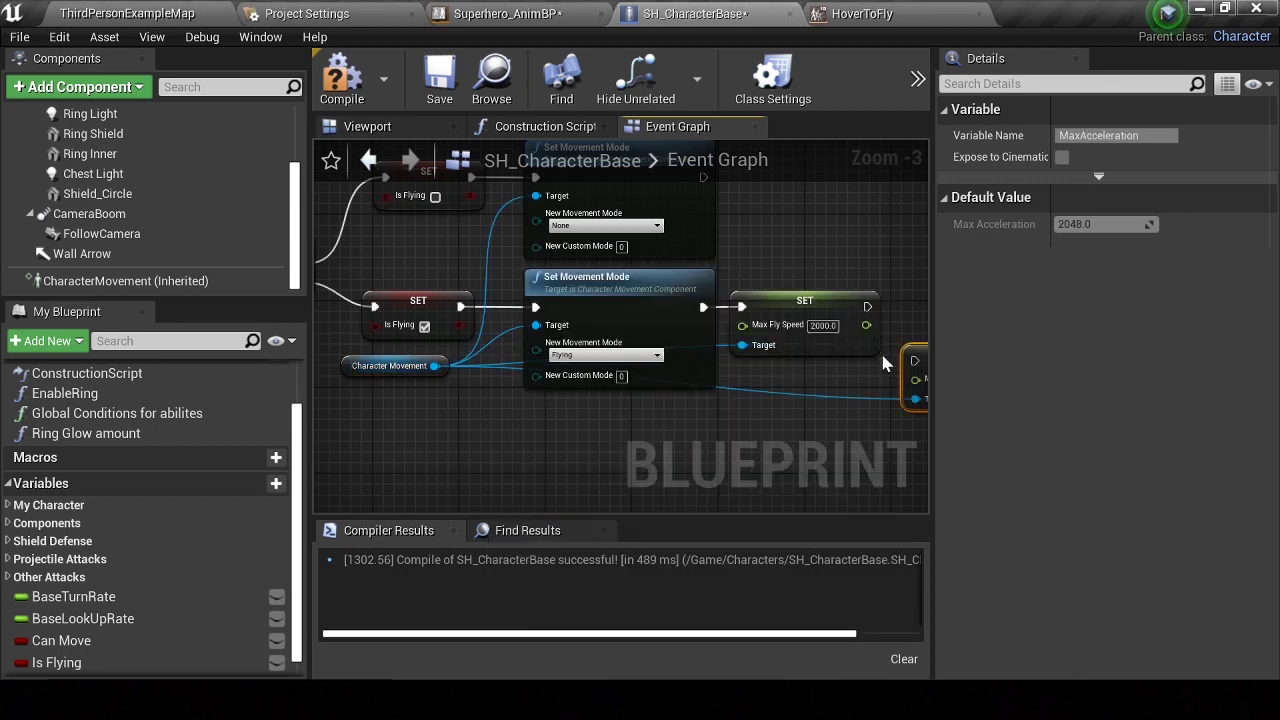
drag(670, 352, 680, 306)
drag(774, 321, 753, 310)
text(1500)
Chain a SET Braking Deceleration Flying node set to 300, then bring up the project's input settings
right_drag(803, 326, 377, 345)
drag(365, 349, 800, 318)
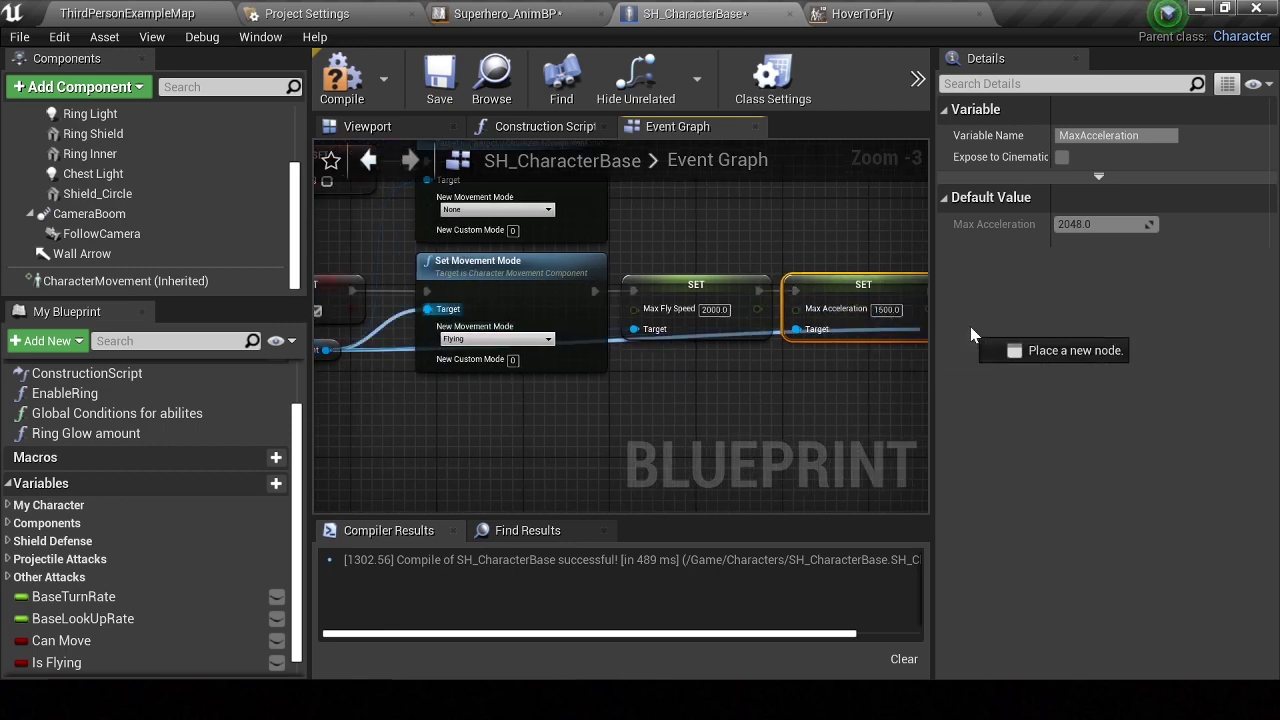
text(set decel)
key(Return)
drag(801, 301, 746, 268)
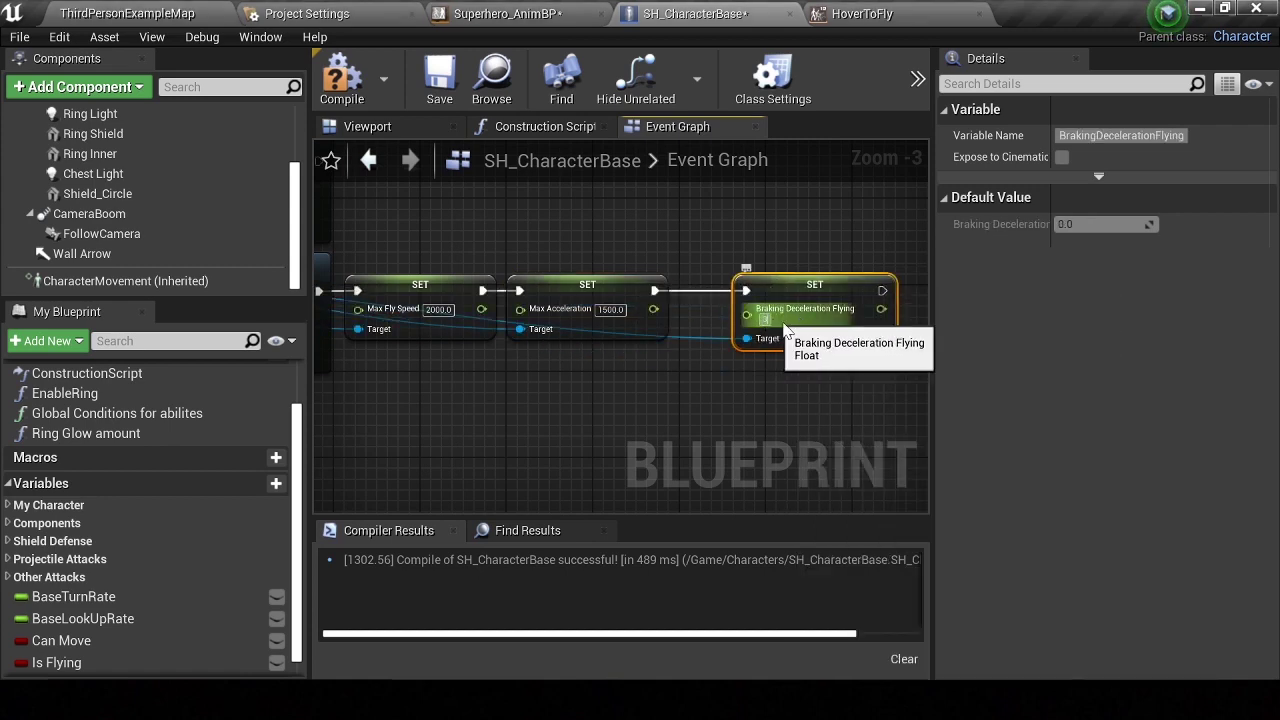
text(300)
key(Return)
right_drag(764, 302, 817, 272)
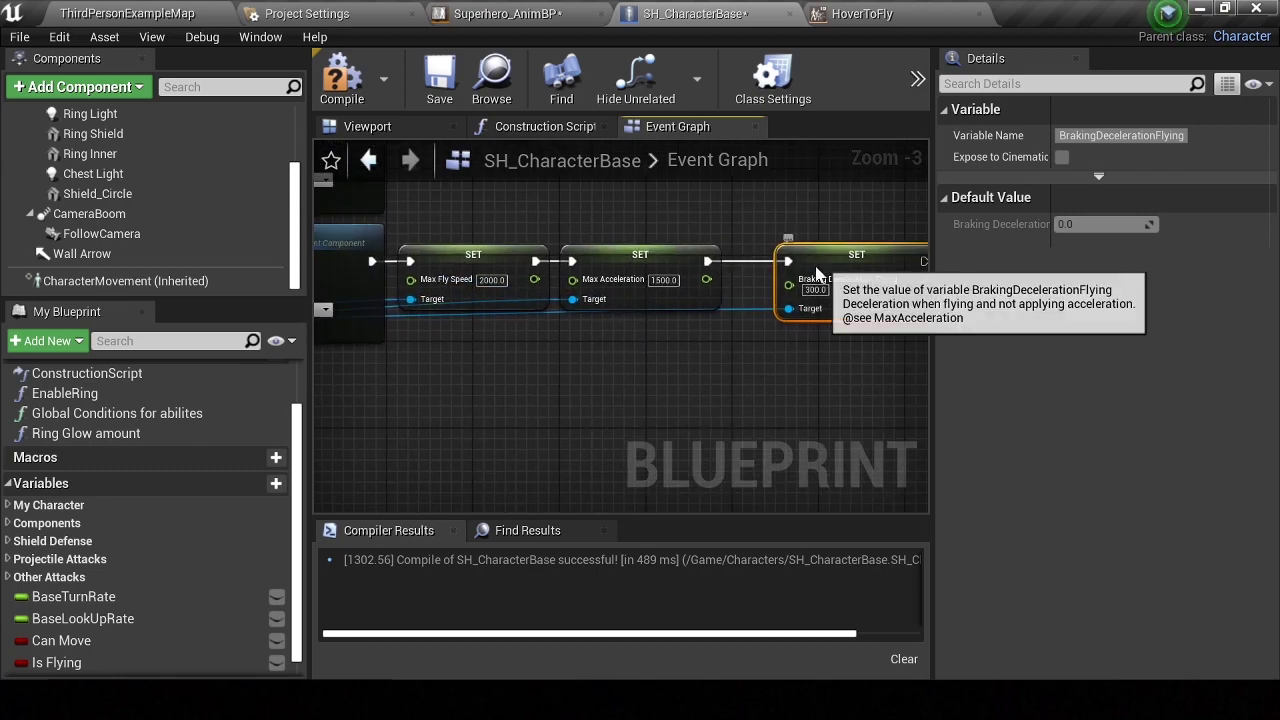
click(860, 13)
click(305, 13)
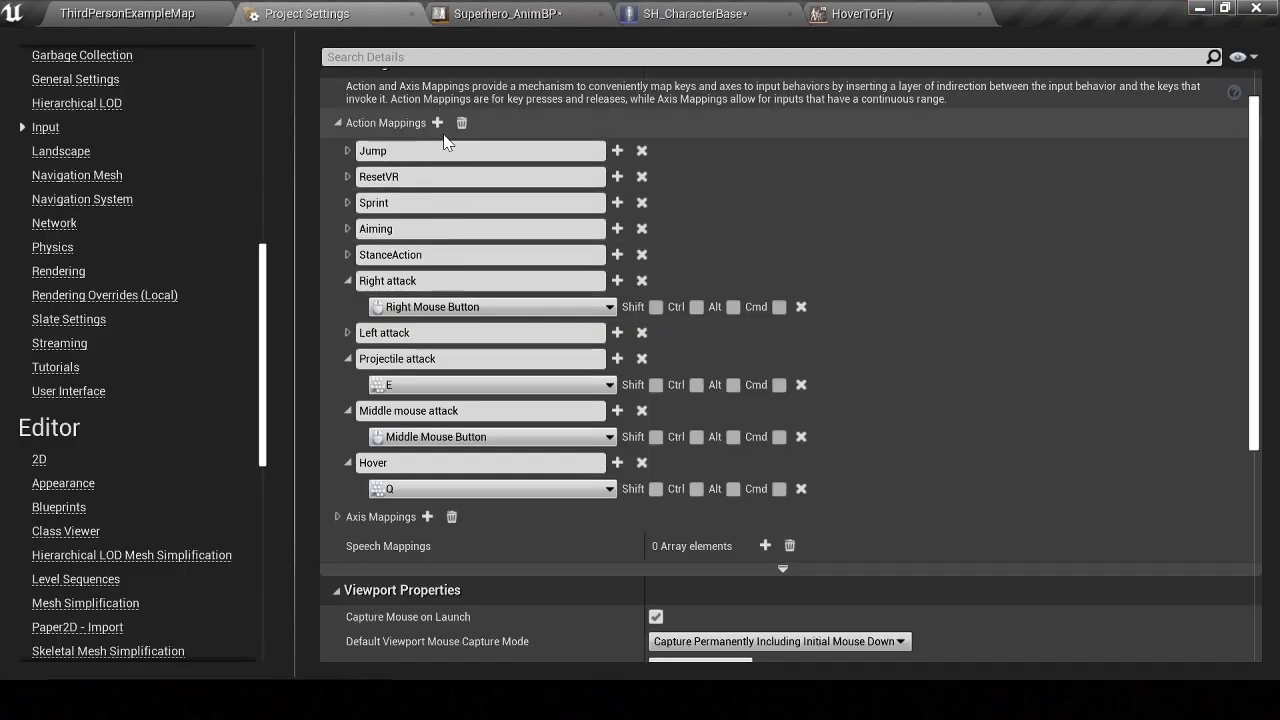
Check the Sprint mapping's key and place an InputAction Sprint event in the character graph
click(348, 203)
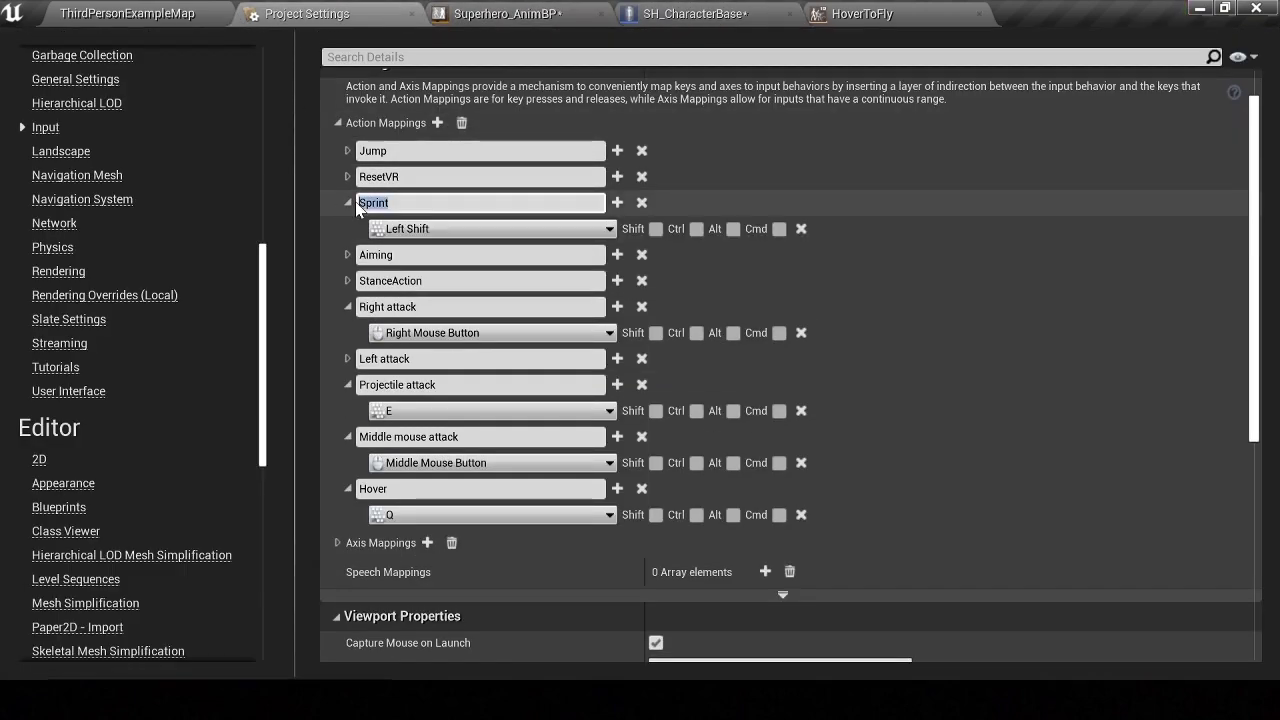
click(505, 13)
click(695, 13)
scroll(581, 293, down, 2)
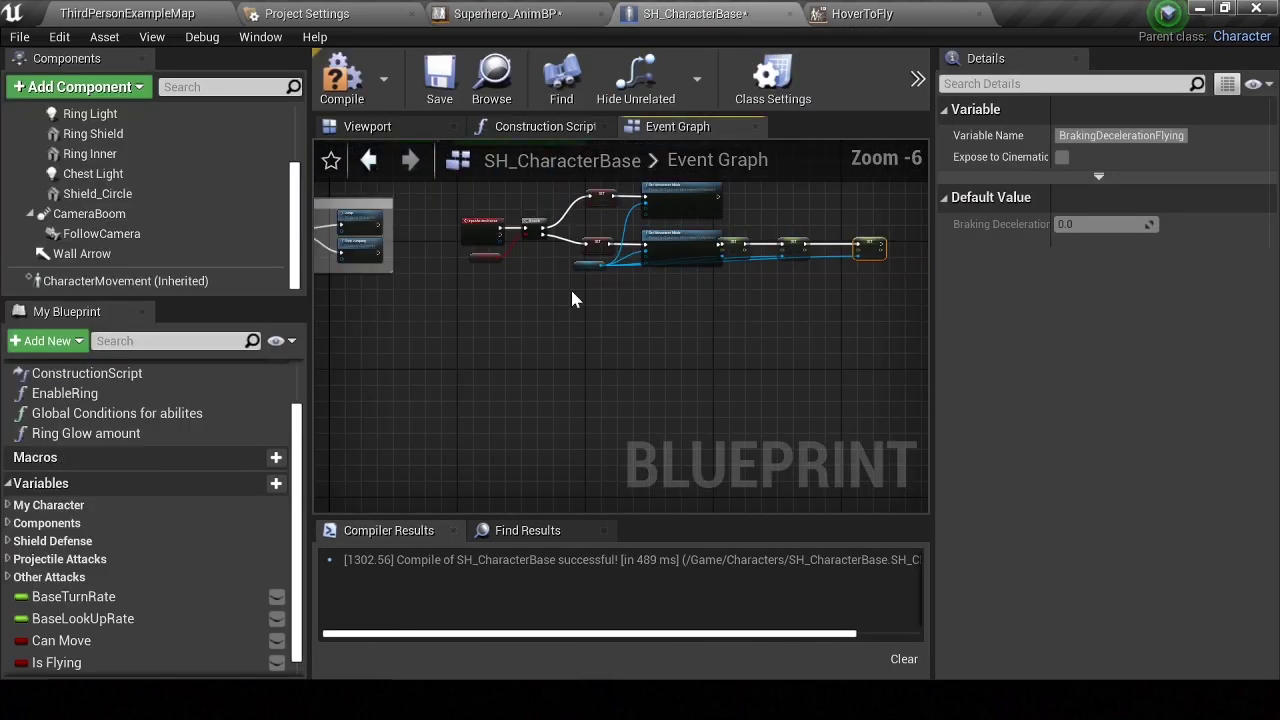
scroll(466, 292, up, 2)
scroll(466, 292, up, 1)
right_click(465, 291)
text(sprint)
key(Return)
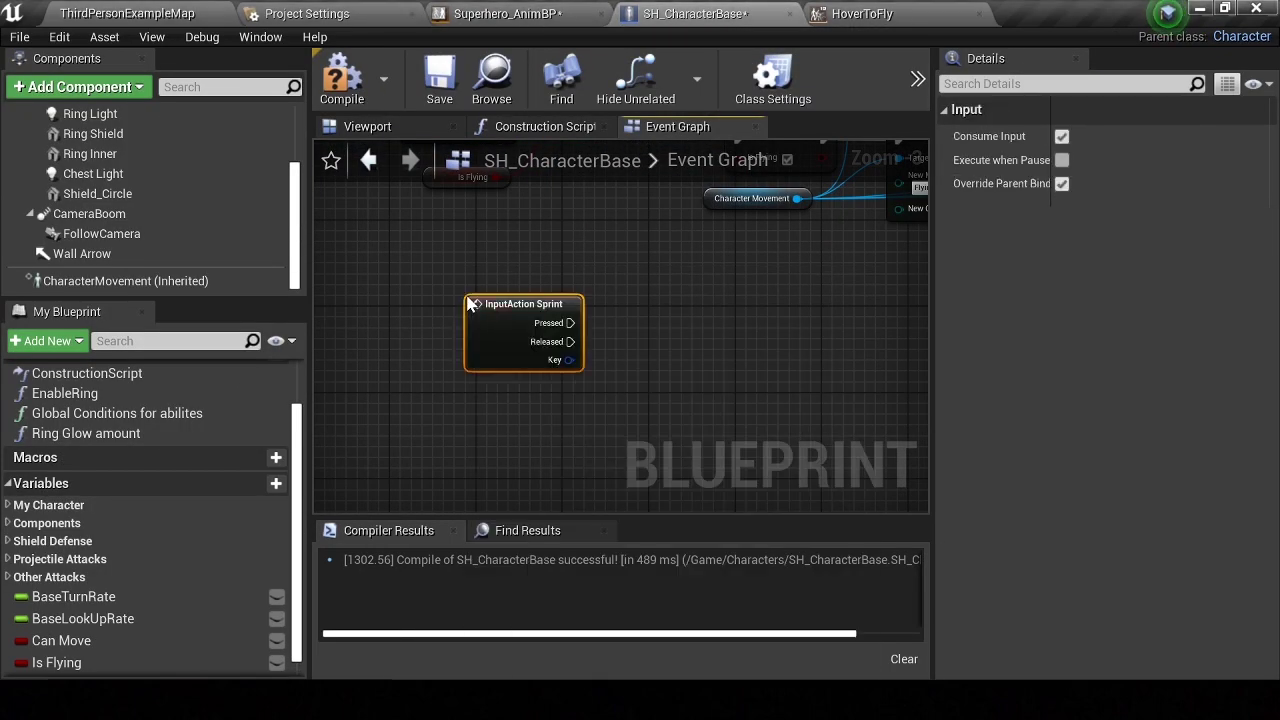
Add a Branch after Sprint Pressed using Is Flying as its condition, and copy the Character Movement reference
scroll(469, 304, down, 1)
click(523, 305)
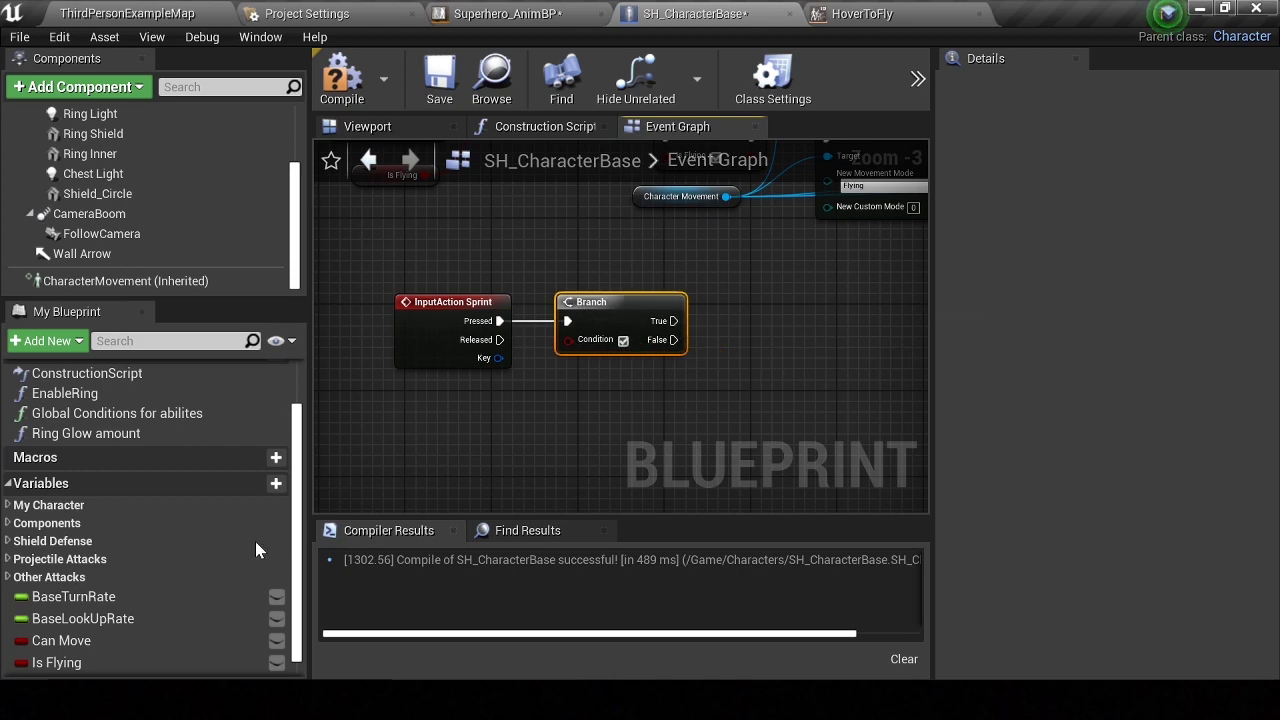
drag(72, 668, 410, 403)
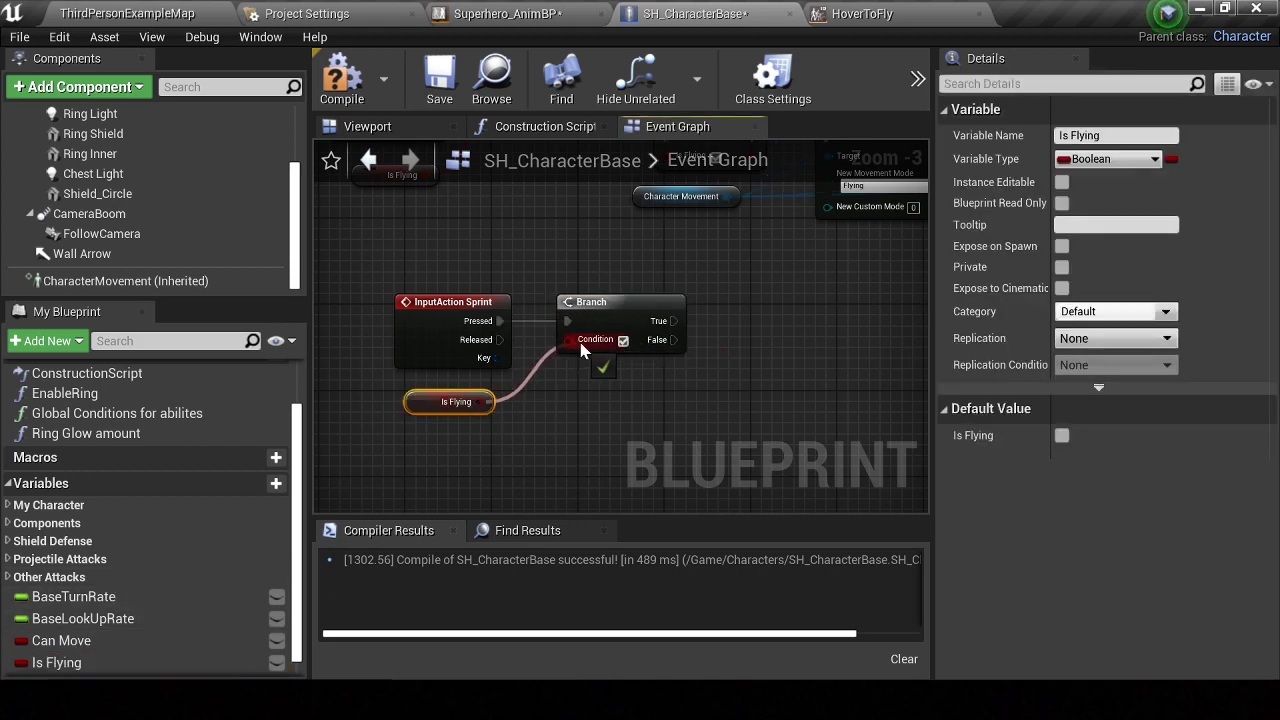
drag(581, 349, 582, 349)
right_drag(582, 349, 535, 349)
click(563, 214)
key(ctrl+c)
Paste a Character Movement reference and wire Branch True into Set Max Fly Speed with 400
click(506, 281)
key(ctrl+v)
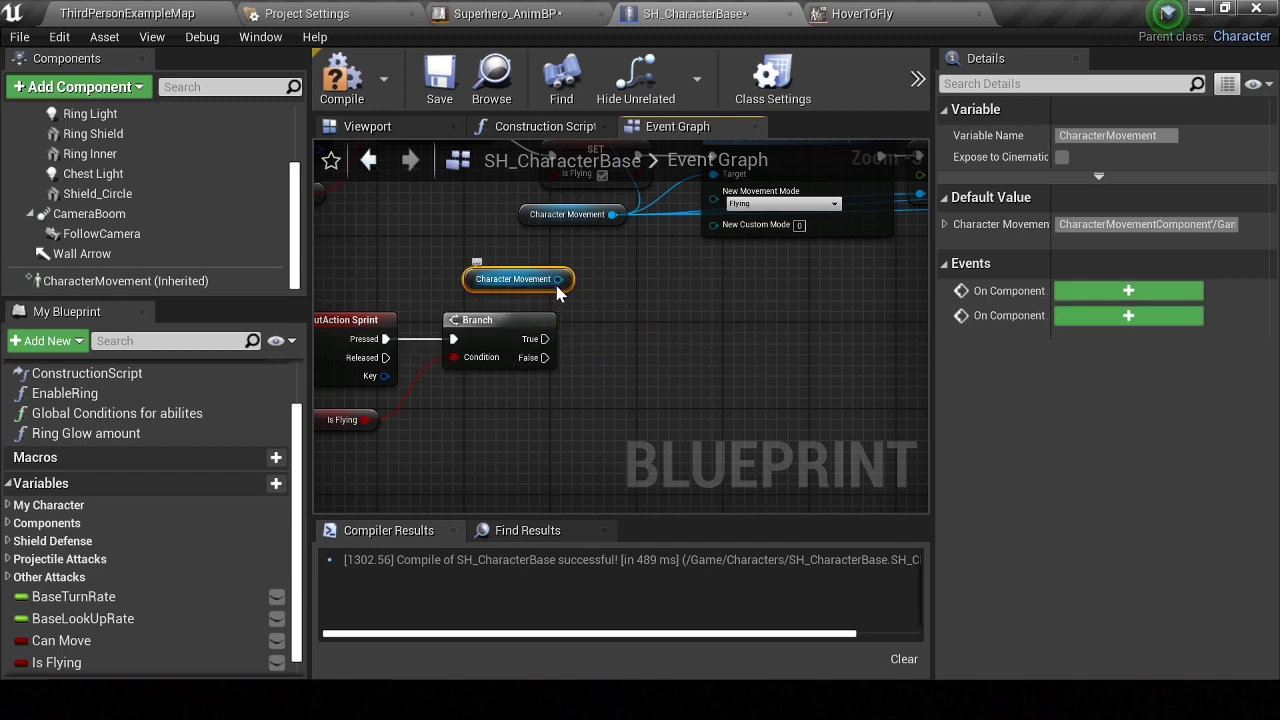
drag(558, 280, 598, 345)
text(set max fly)
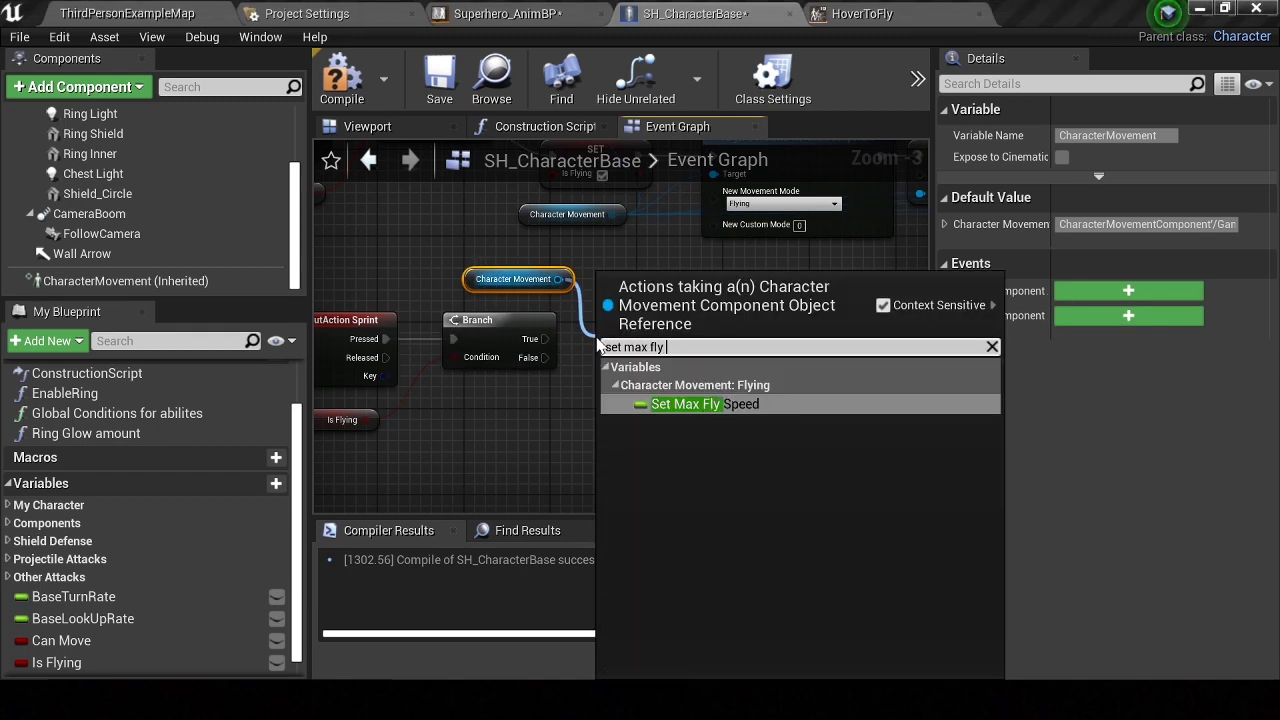
key(Return)
drag(600, 357, 655, 335)
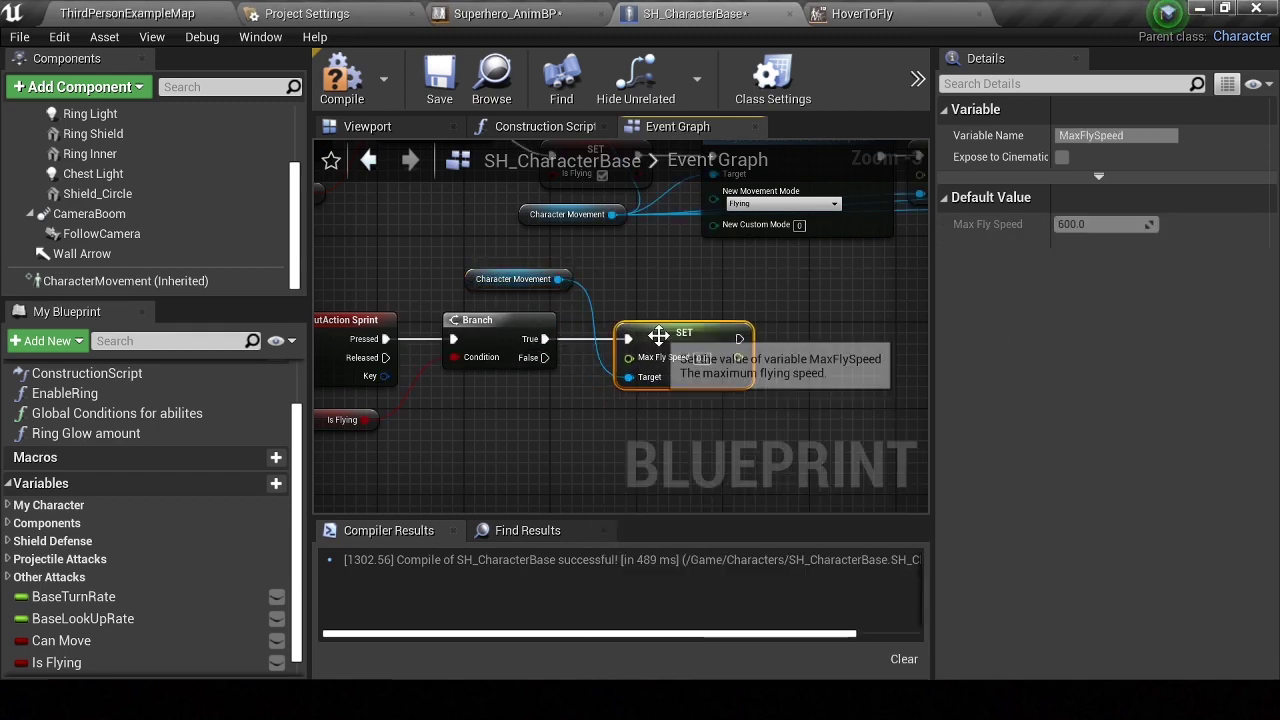
drag(469, 272, 453, 281)
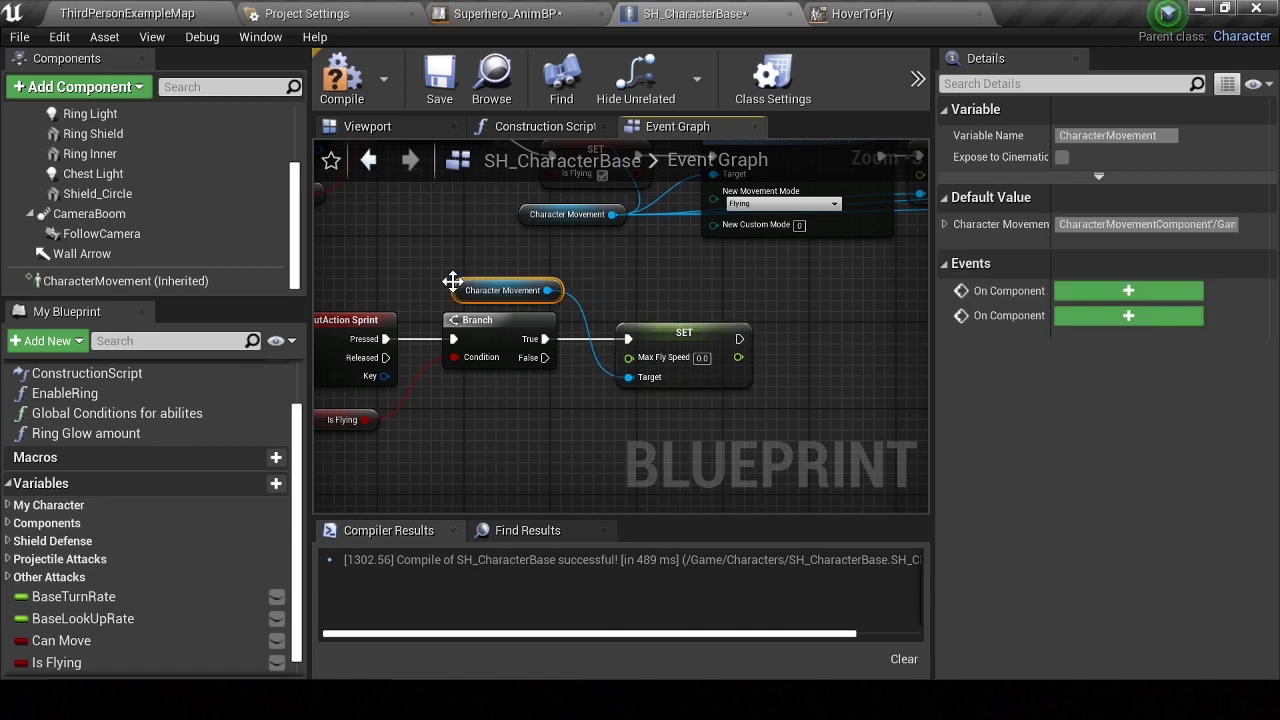
click(661, 320)
Playtest the character in a standalone game, walking forward
click(918, 80)
click(955, 174)
key(w)
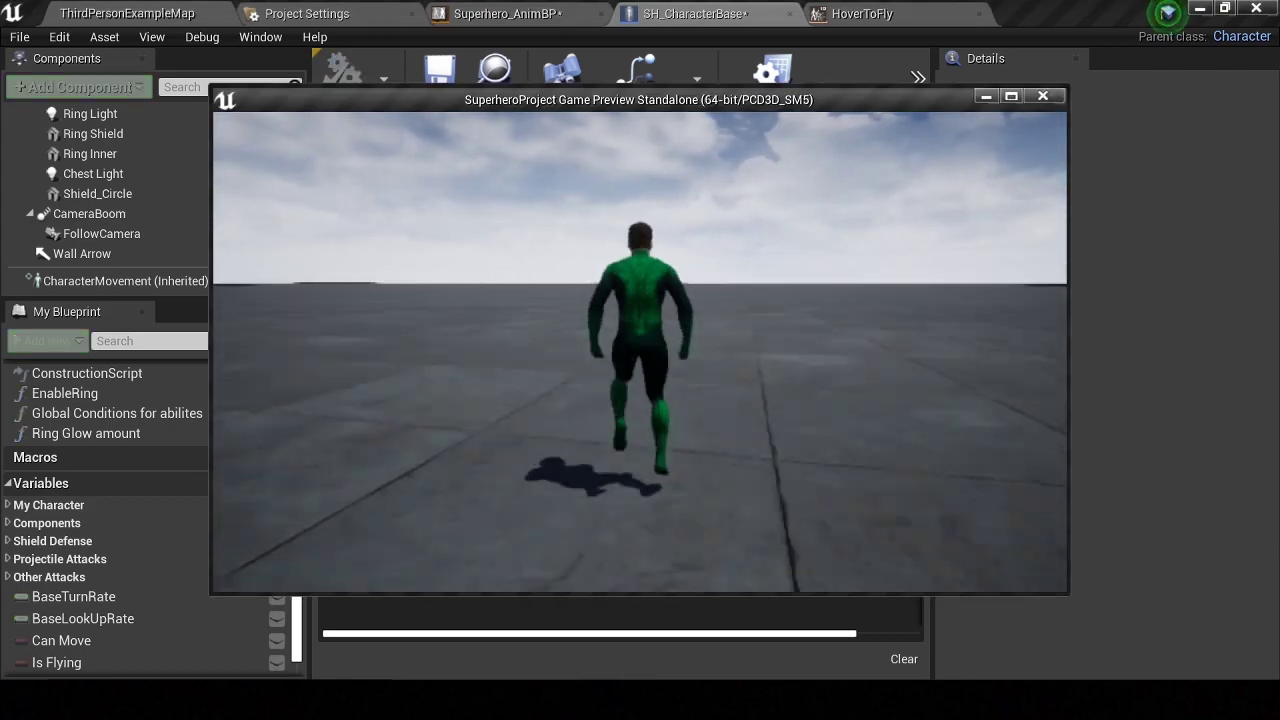
key(Escape)
Rewire the MoveForward Axis Value connection inside the collapsed Movement graph
right_drag(608, 471, 690, 442)
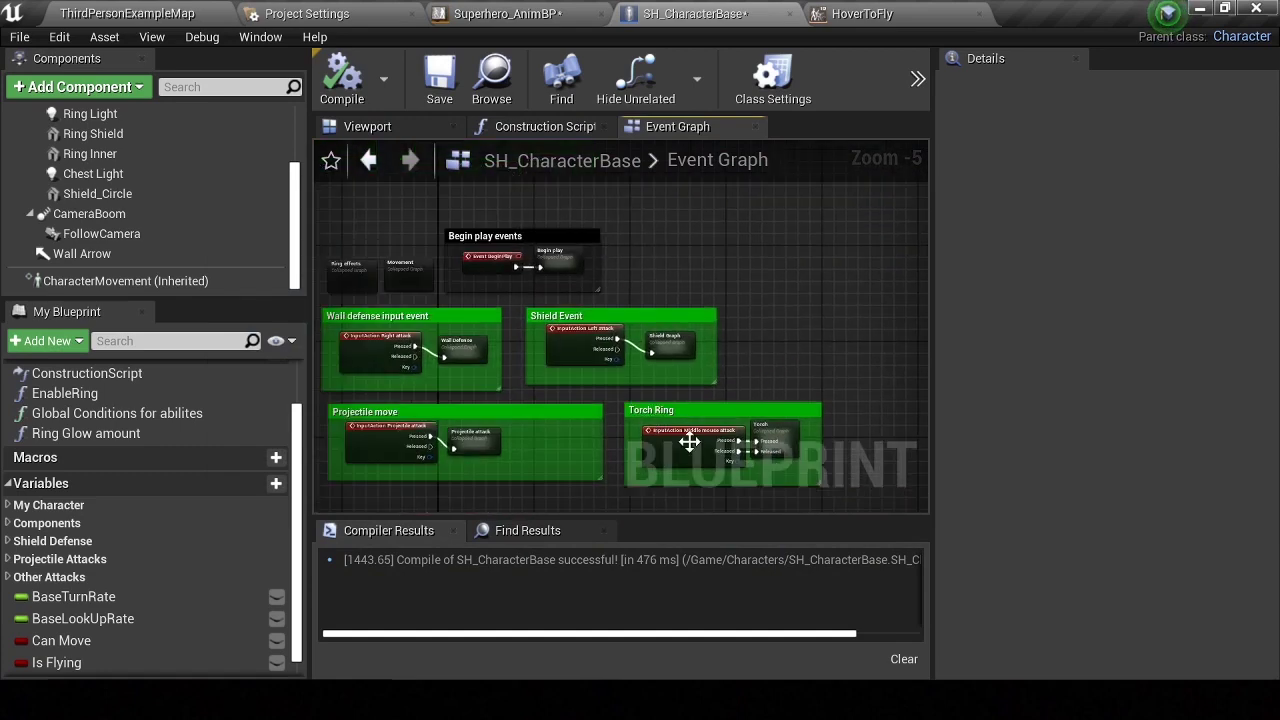
double_click(390, 285)
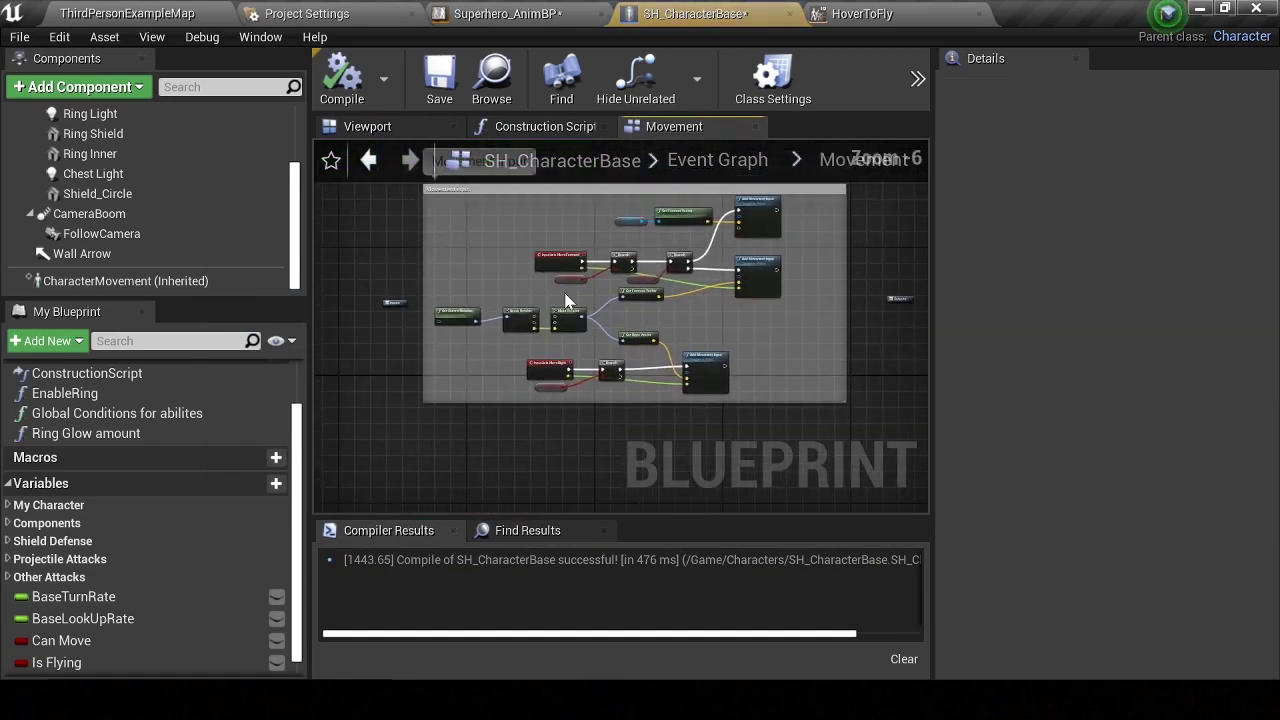
scroll(330, 430, up, 7)
drag(283, 432, 597, 430)
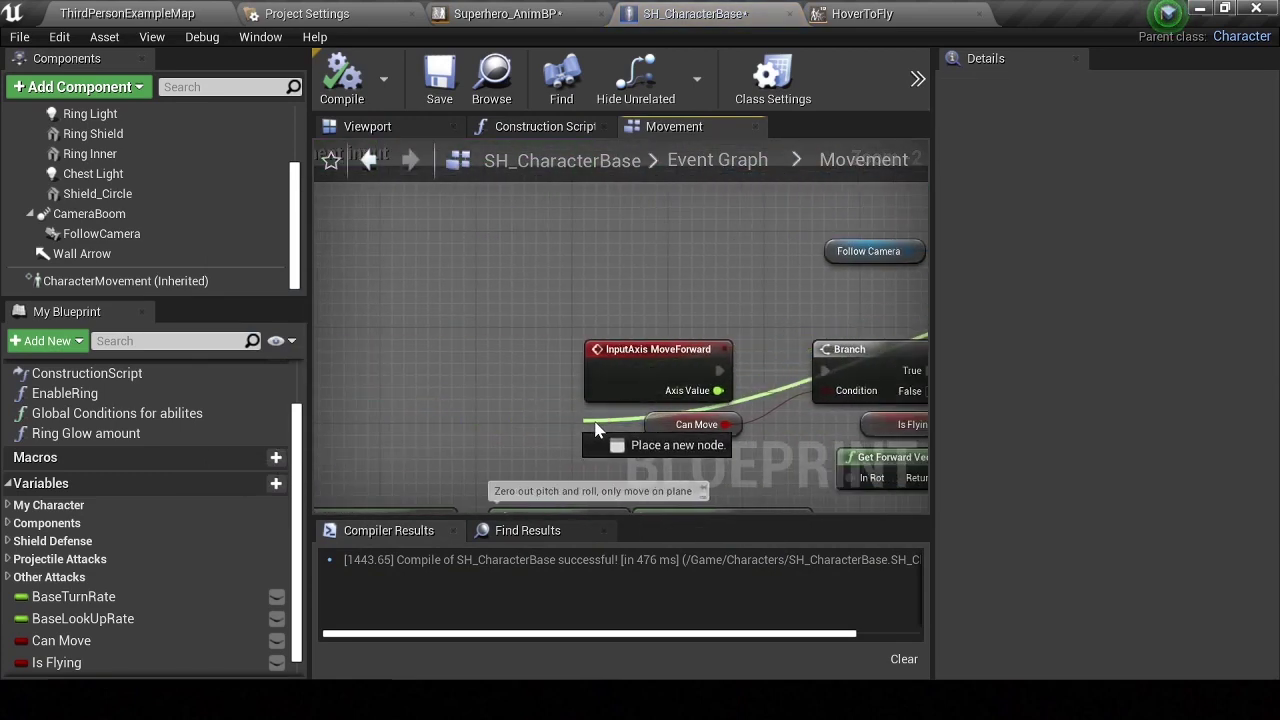
drag(716, 398, 716, 398)
right_drag(716, 398, 390, 160)
Playtest again, walking forward and rising off the ground into flight
click(914, 78)
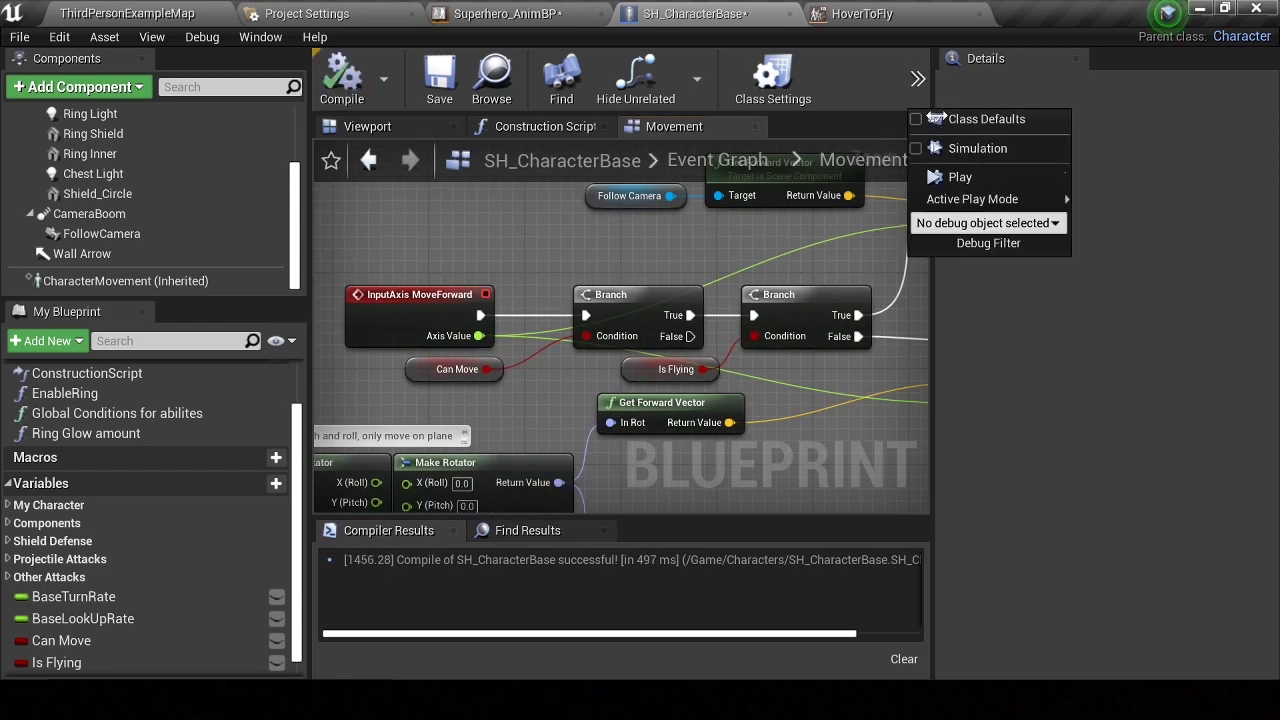
click(935, 170)
key(w)
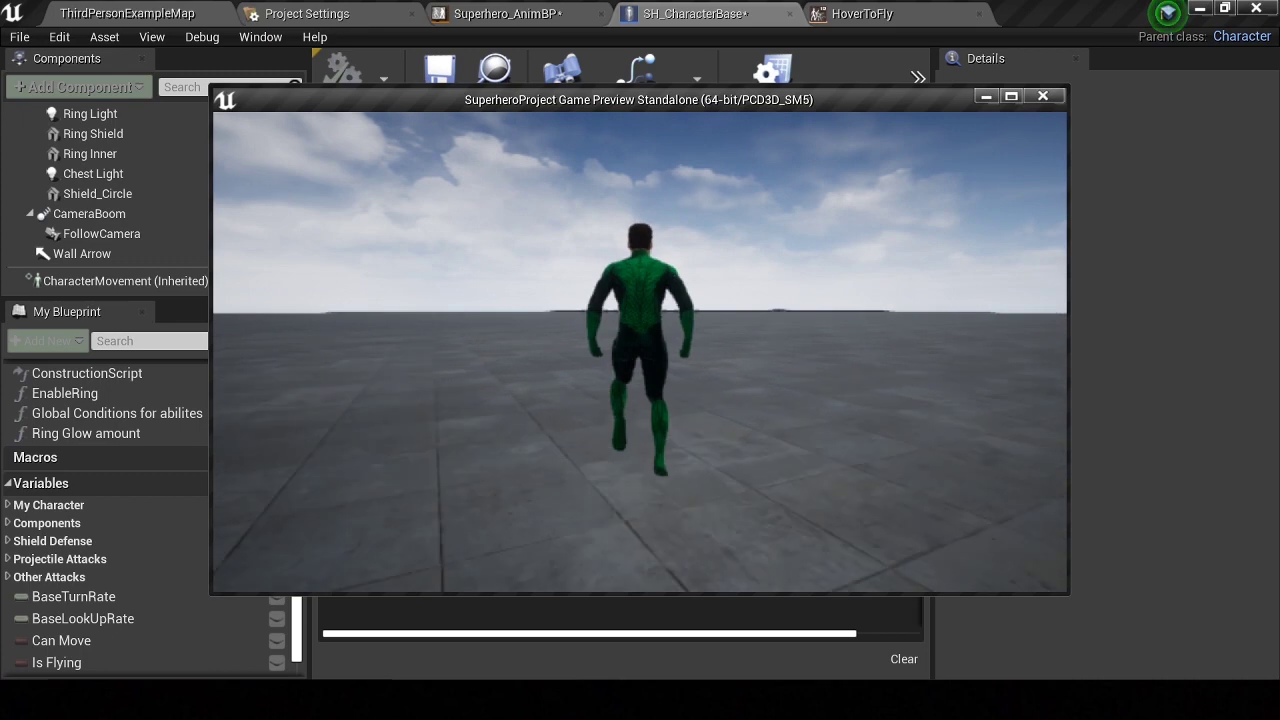
key(space)
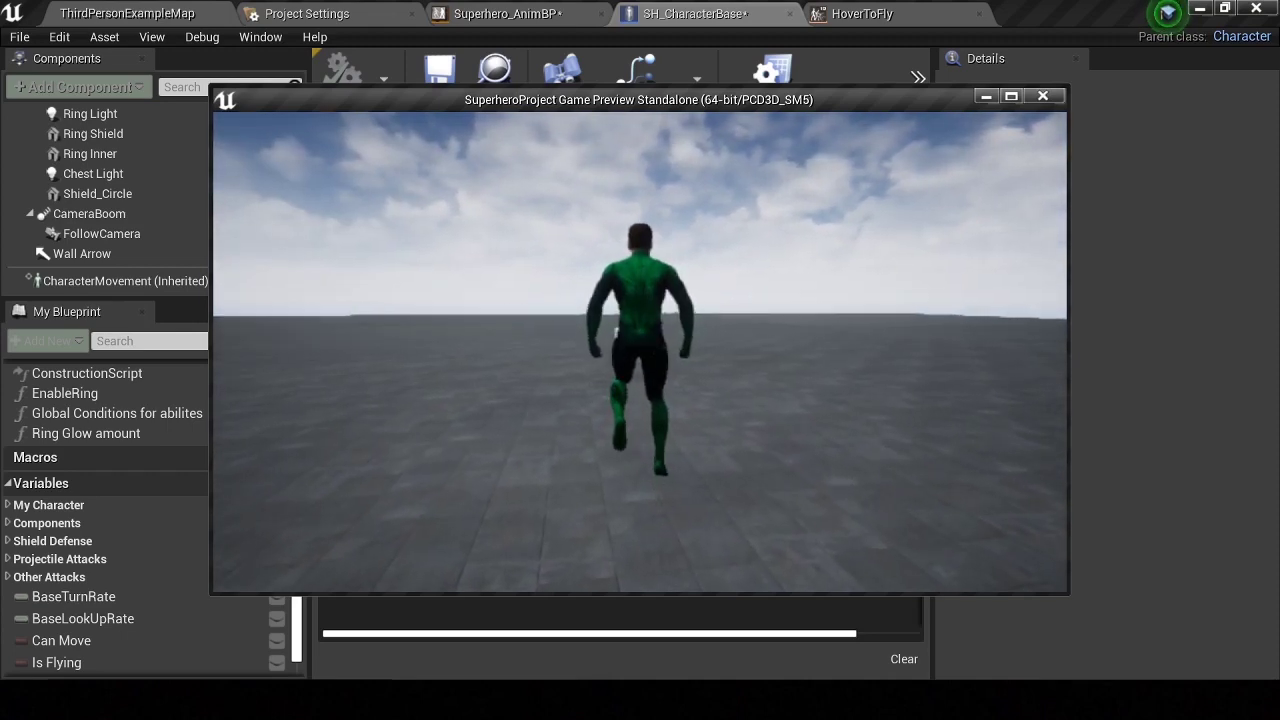
key(Escape)
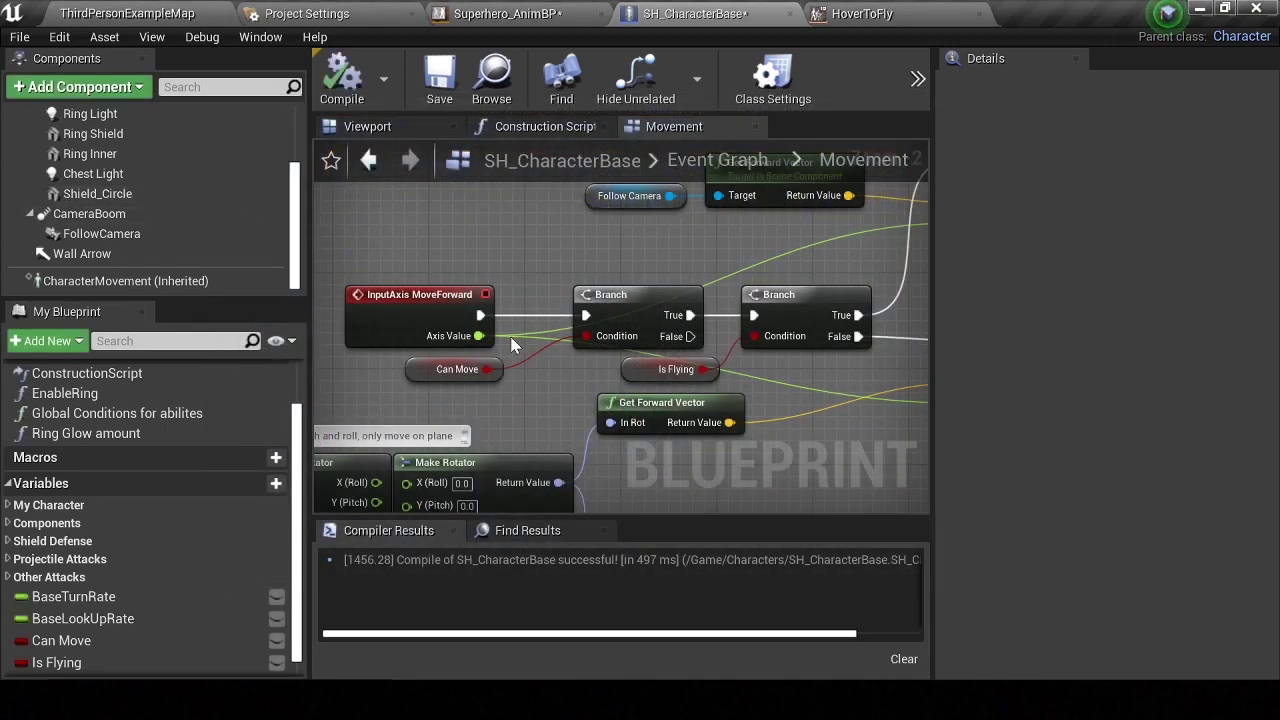
scroll(631, 328, down, 5)
scroll(631, 328, down, 7)
scroll(631, 328, up, 3)
scroll(691, 377, up, 2)
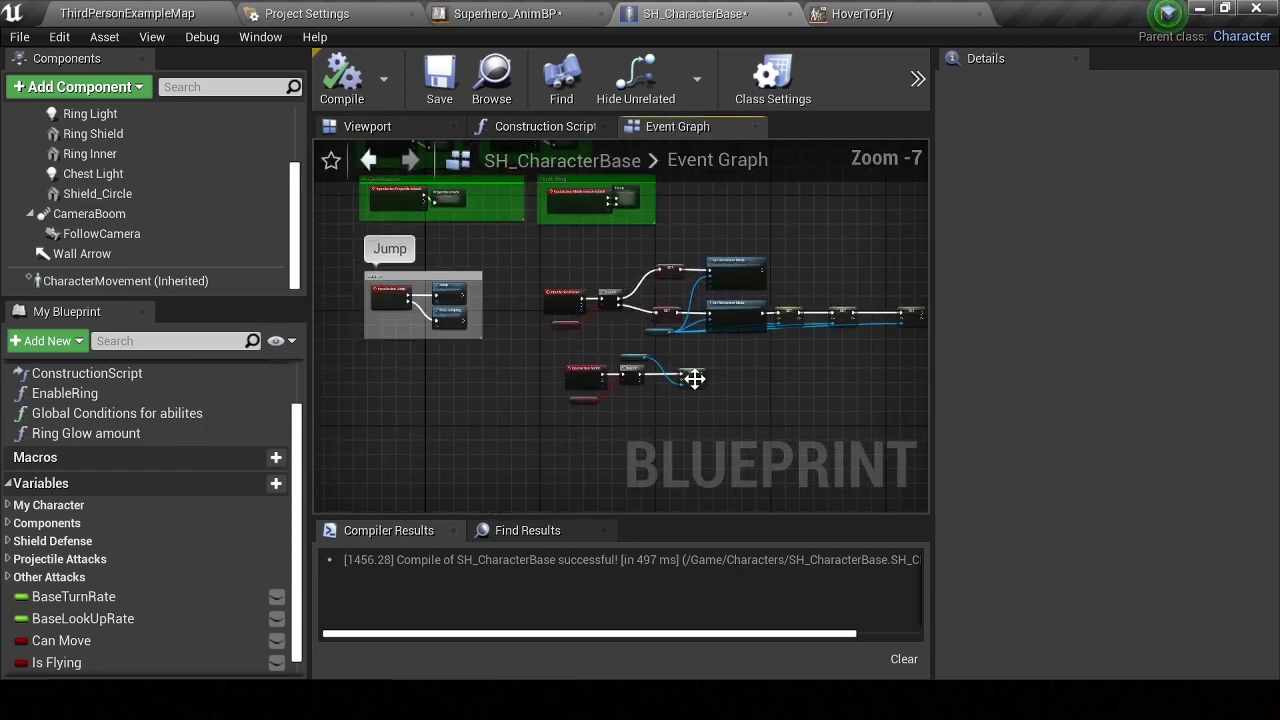
Add a Print String reading 'Hover to flight' after the 4000 Max Fly Speed setter
scroll(695, 375, up, 3)
scroll(729, 390, up, 4)
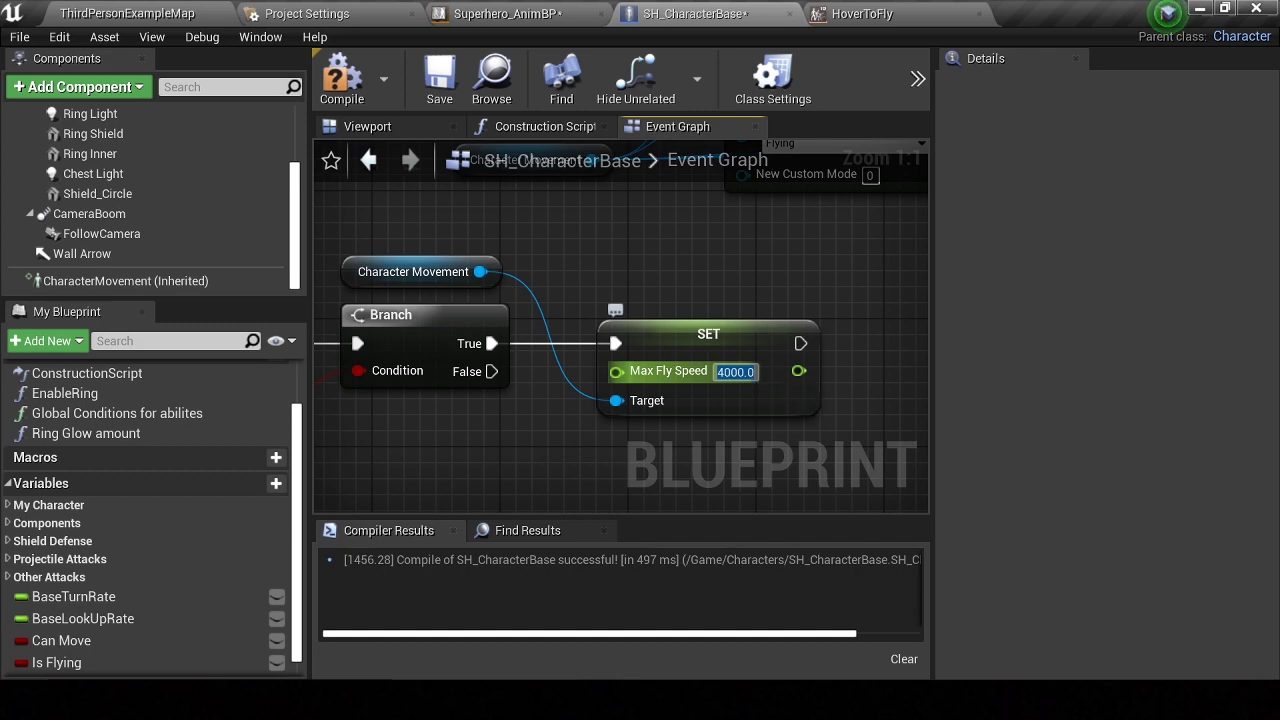
right_drag(786, 340, 578, 333)
drag(698, 341, 712, 336)
text(pr)
key(Return)
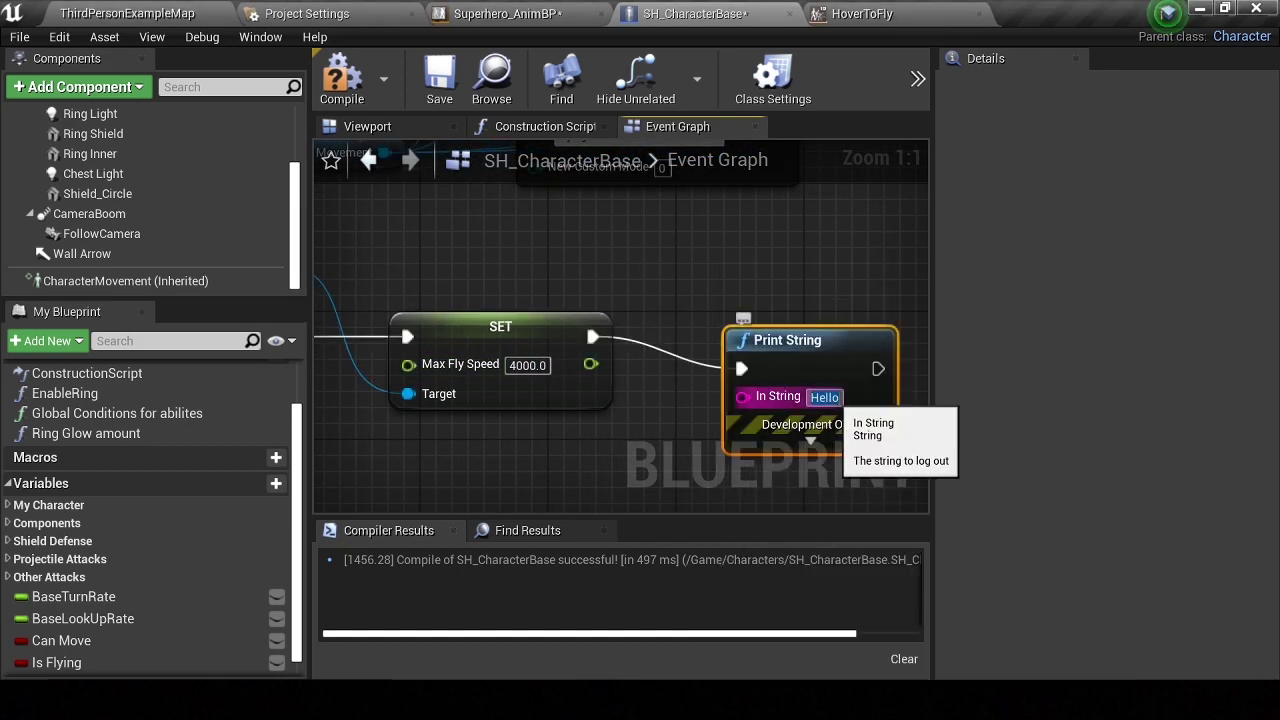
text(Fli)
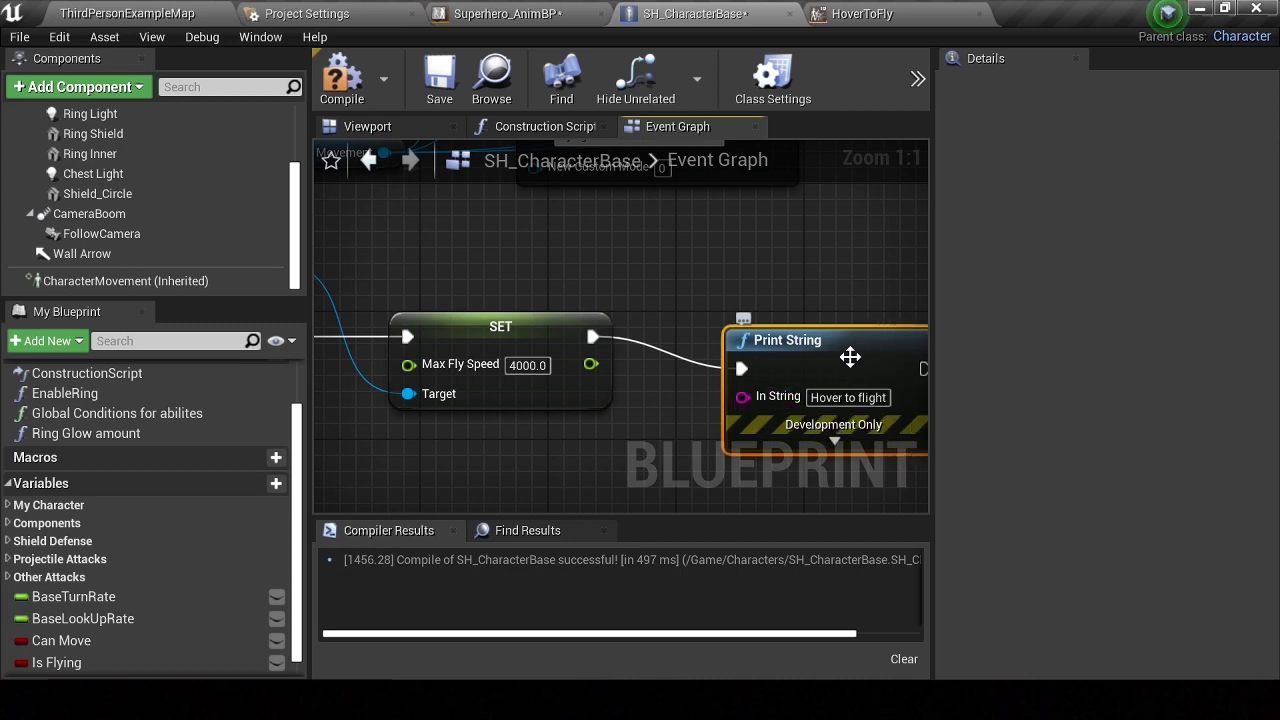
drag(850, 357, 818, 325)
Playtest standalone and take off to check the 'Hover to flight' message appears
click(917, 76)
click(960, 177)
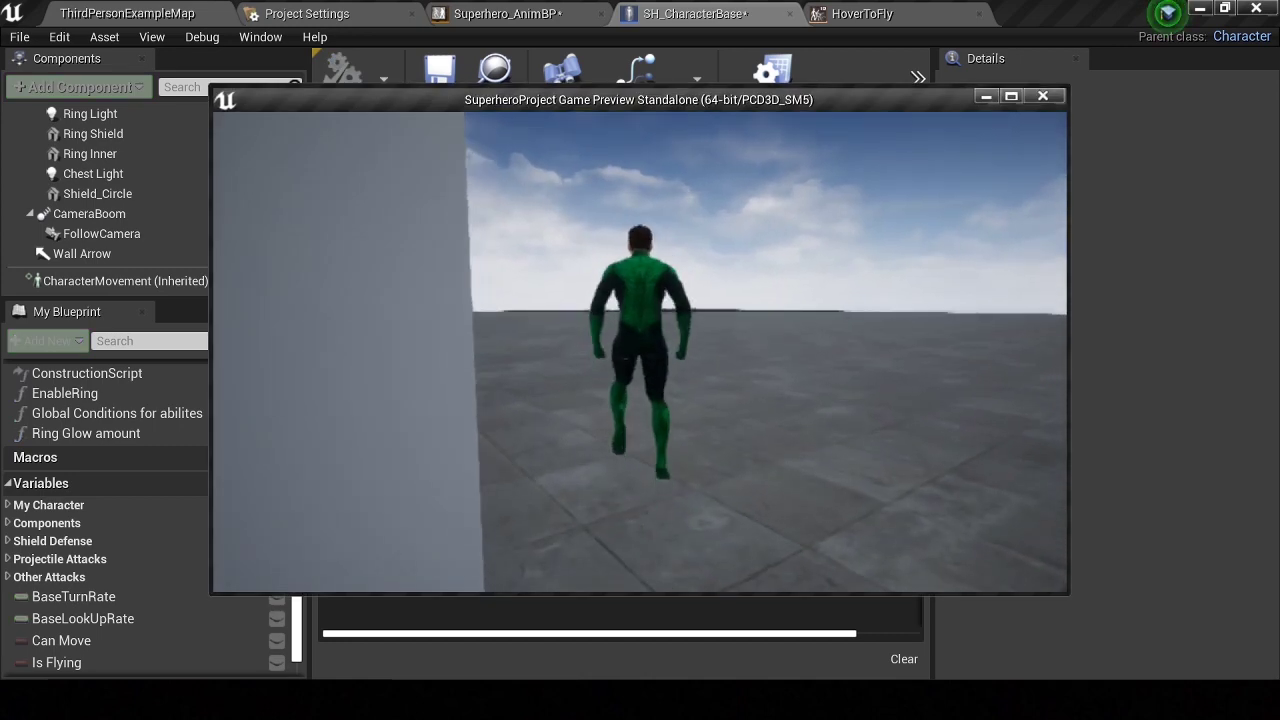
key(space)
key(space)
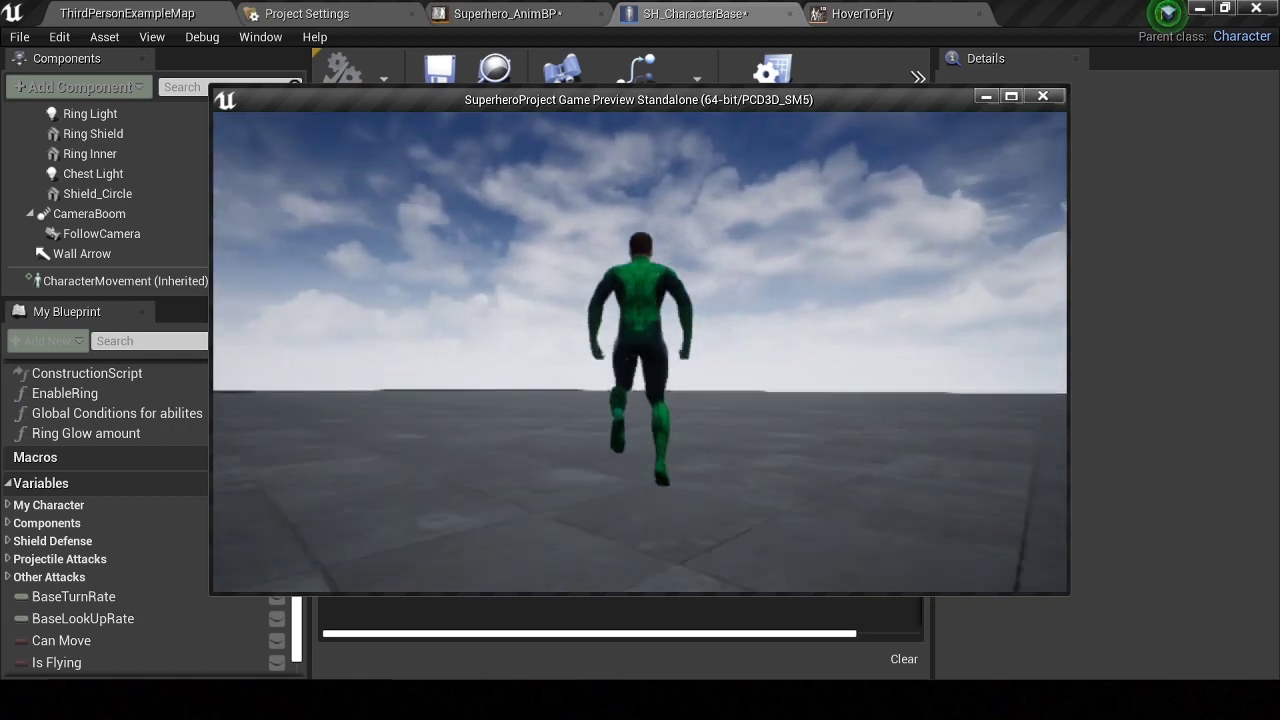
key(Escape)
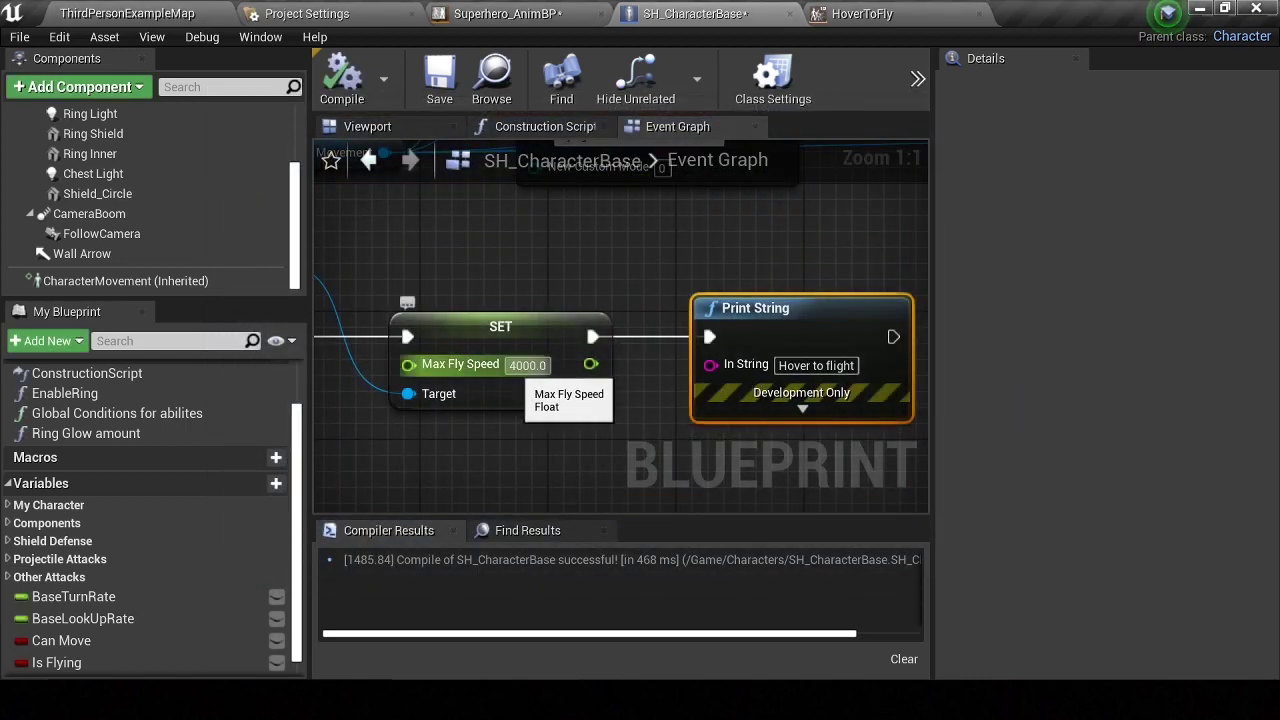
click(820, 8)
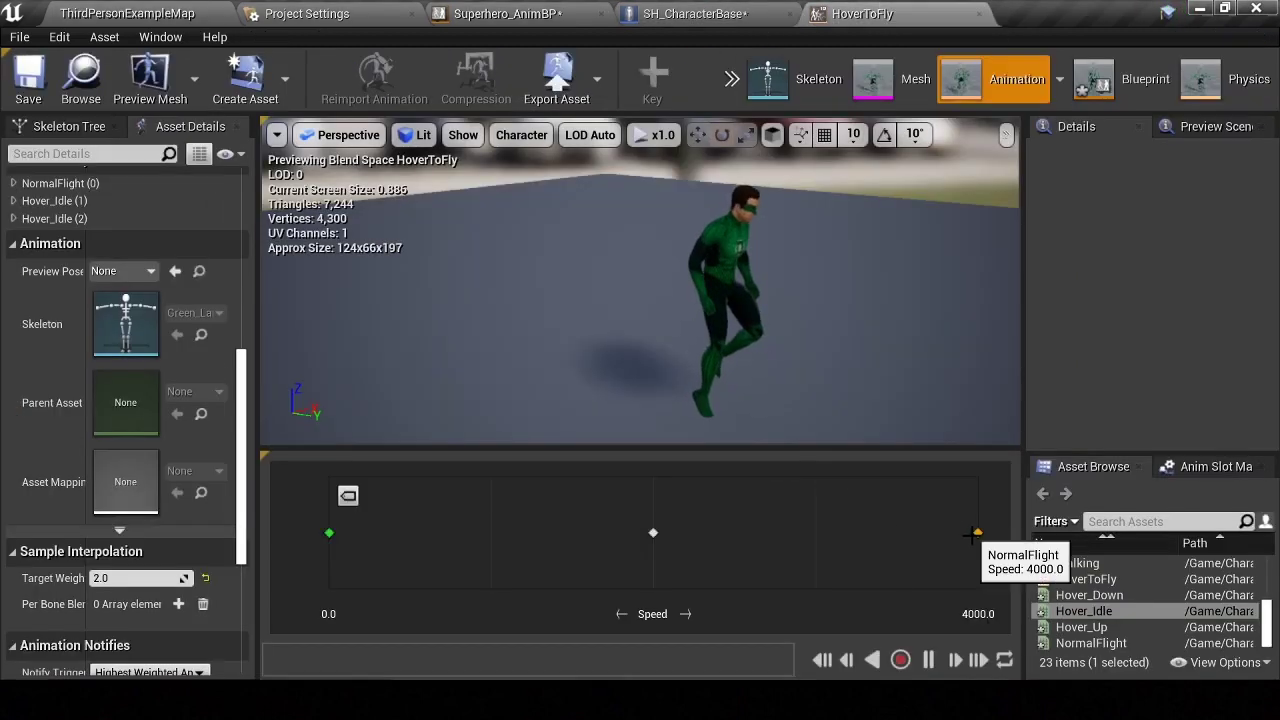
In Superhero_AnimBP's HoverToFly state, drive the blend space Speed from the Speed variable
click(505, 13)
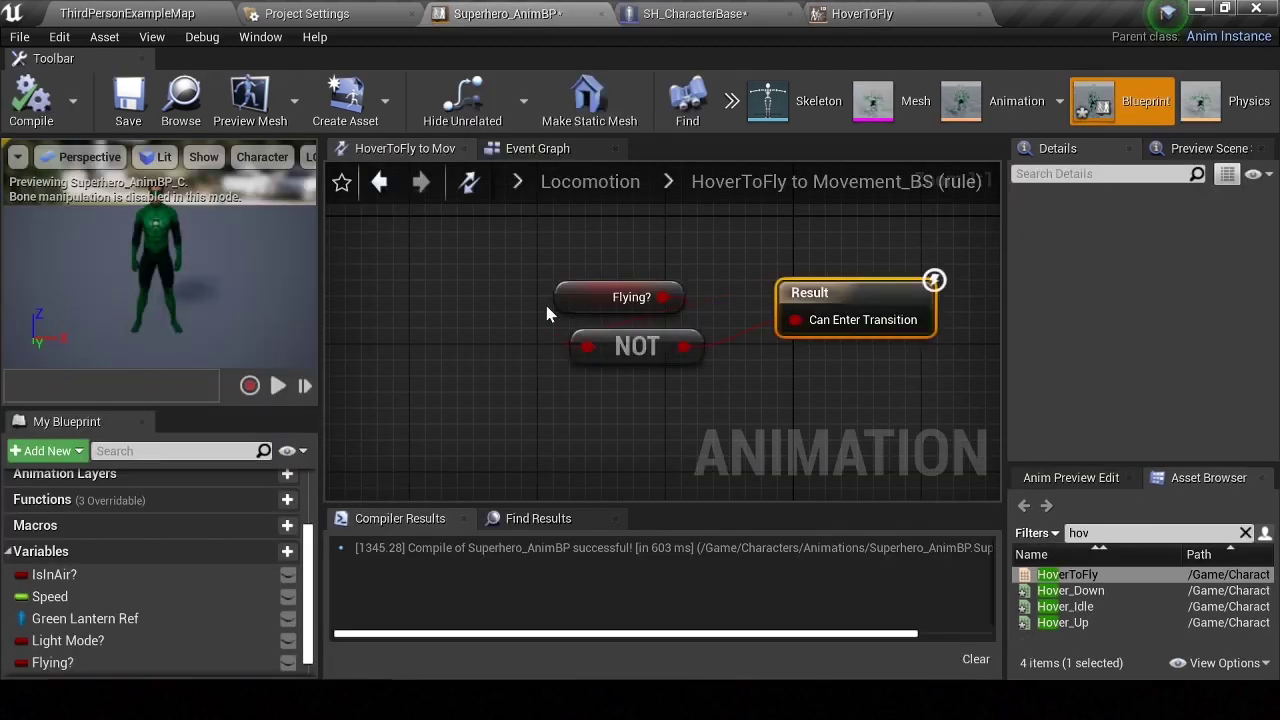
click(395, 187)
double_click(662, 398)
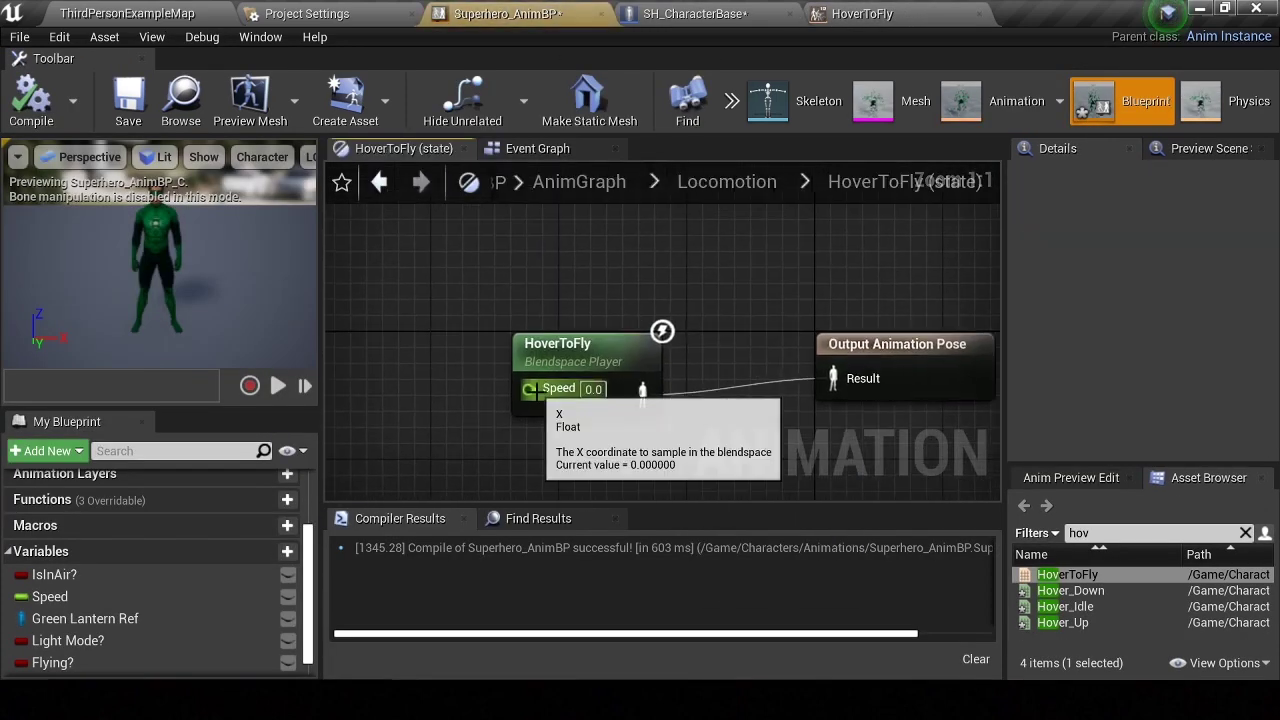
drag(50, 596, 690, 354)
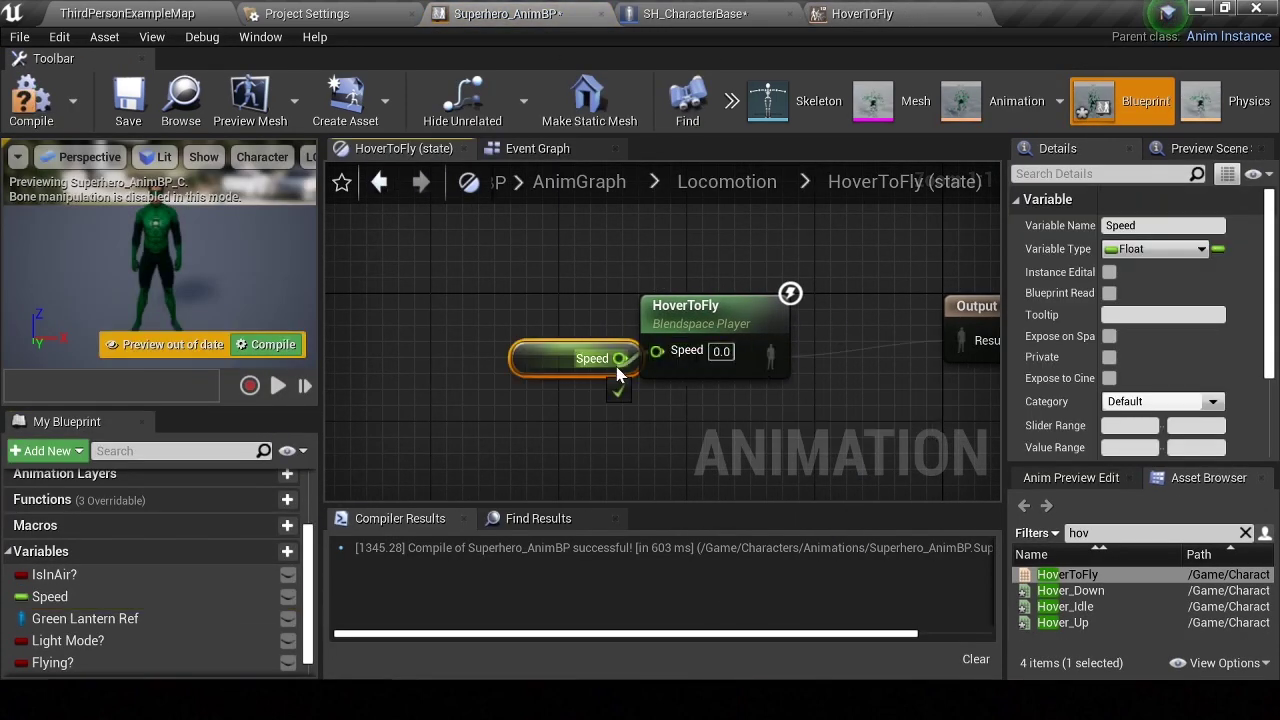
Playtest ThirdPersonExampleMap: take off, fly forward, then land the character
click(180, 10)
click(727, 85)
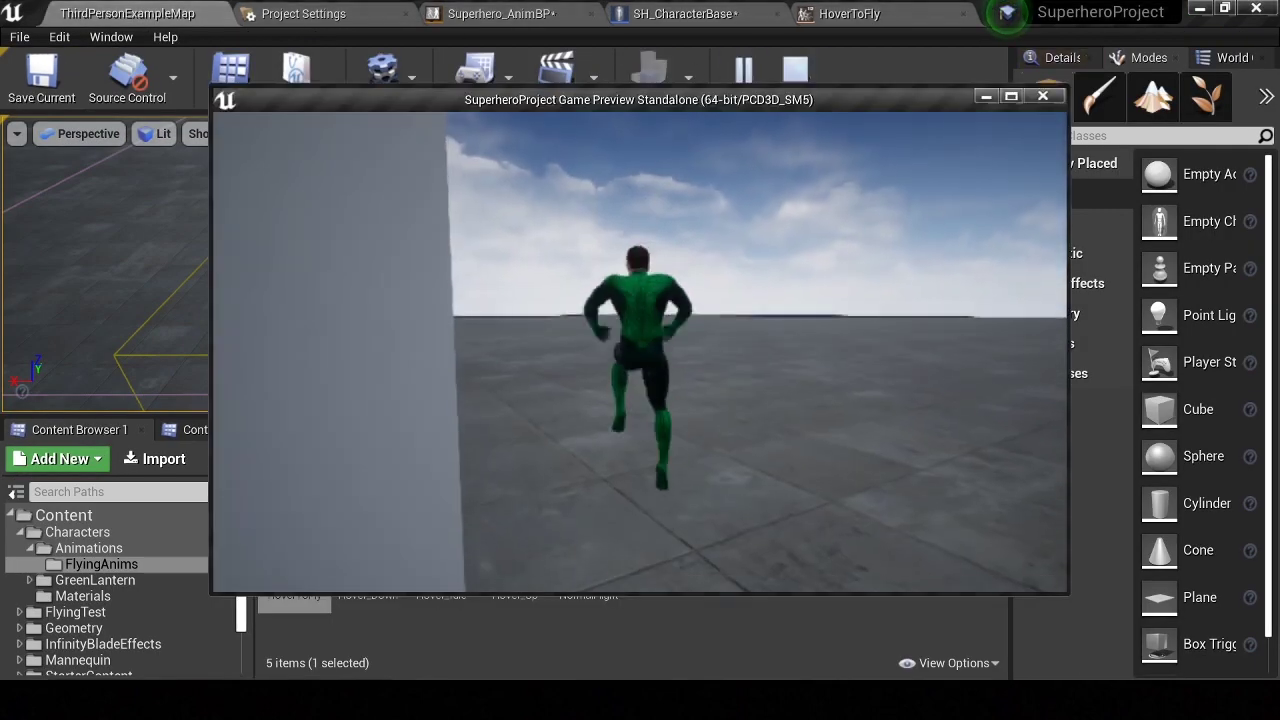
key(space)
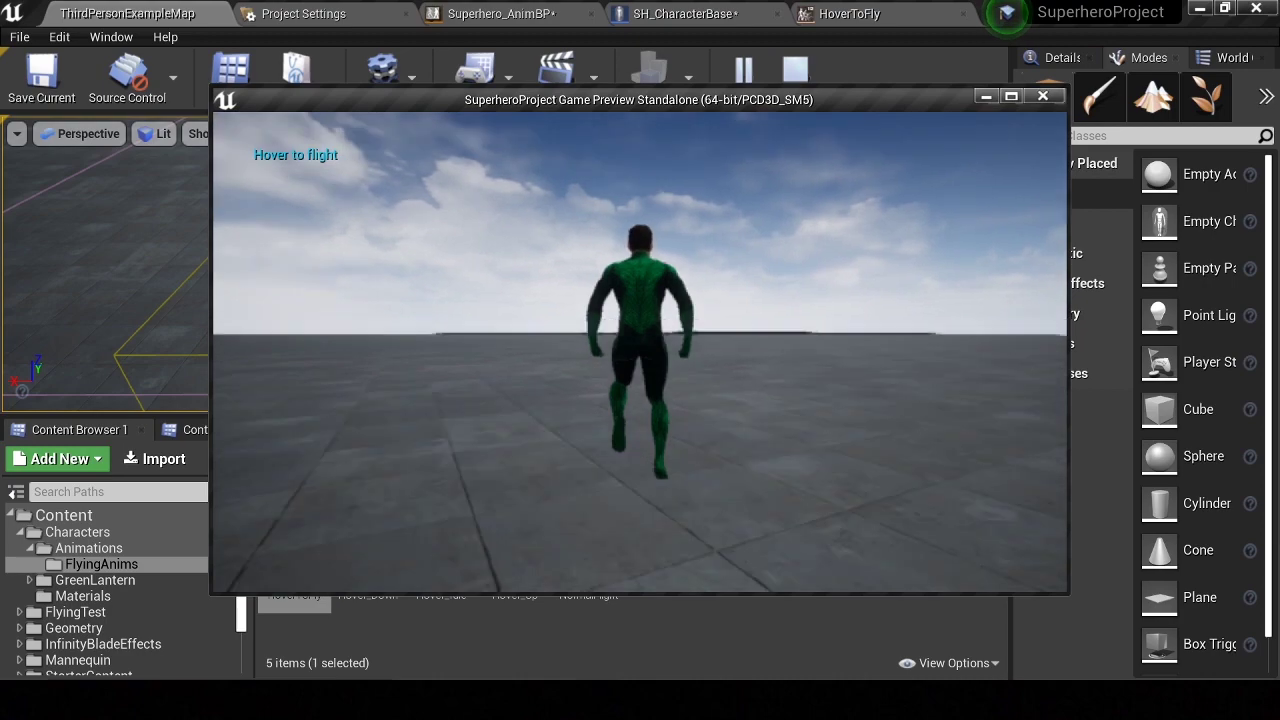
key(w)
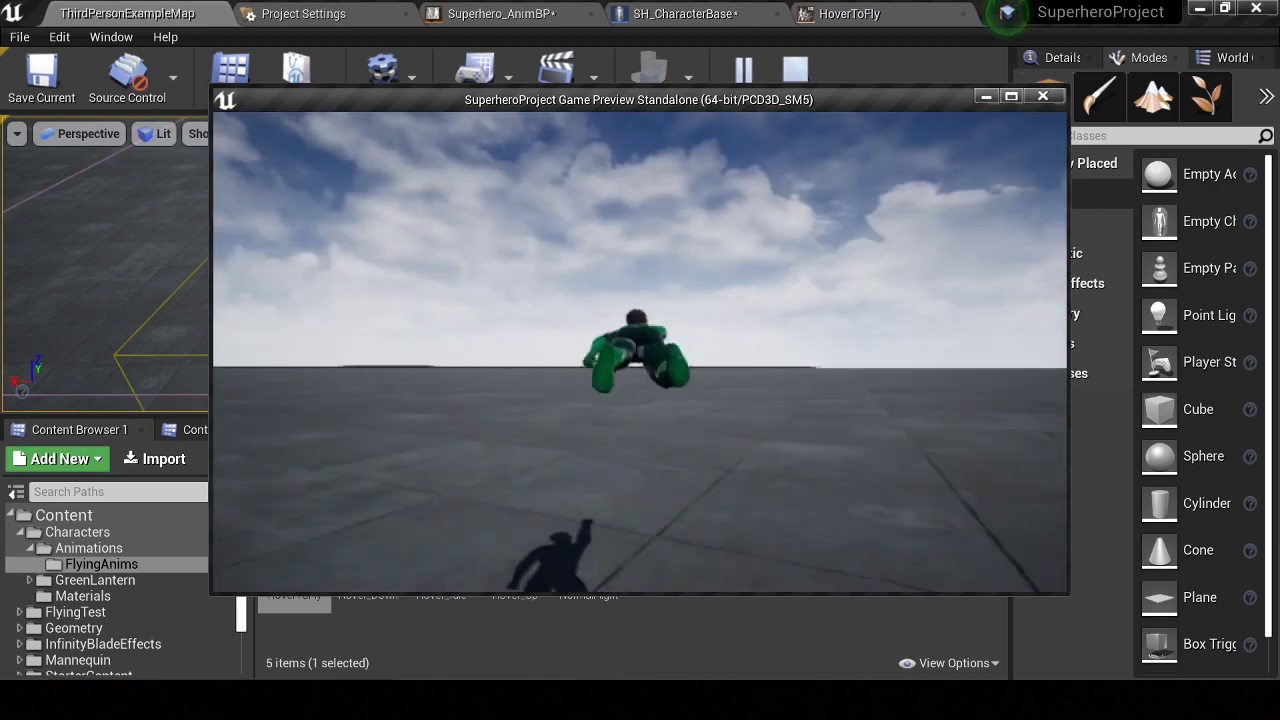
key(space)
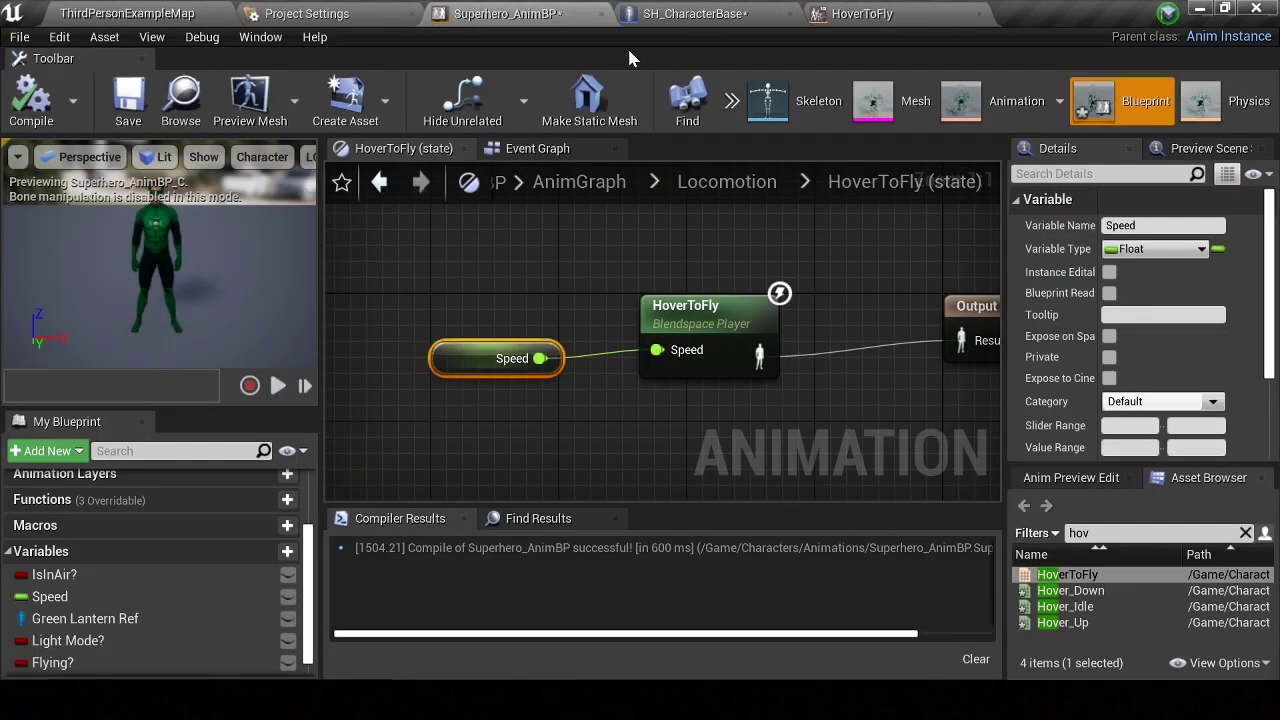
click(862, 13)
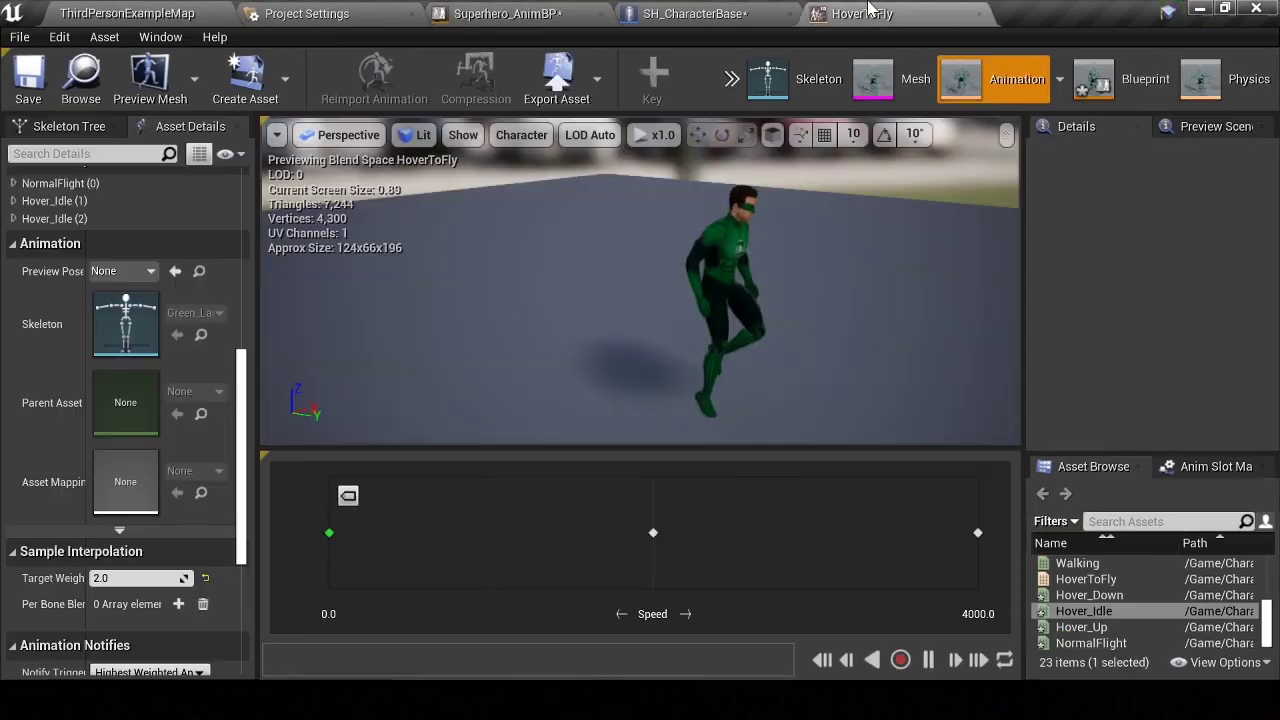
Set the HoverToFly Target Weight Interpolation to 0.0 and save the blend space
click(140, 578)
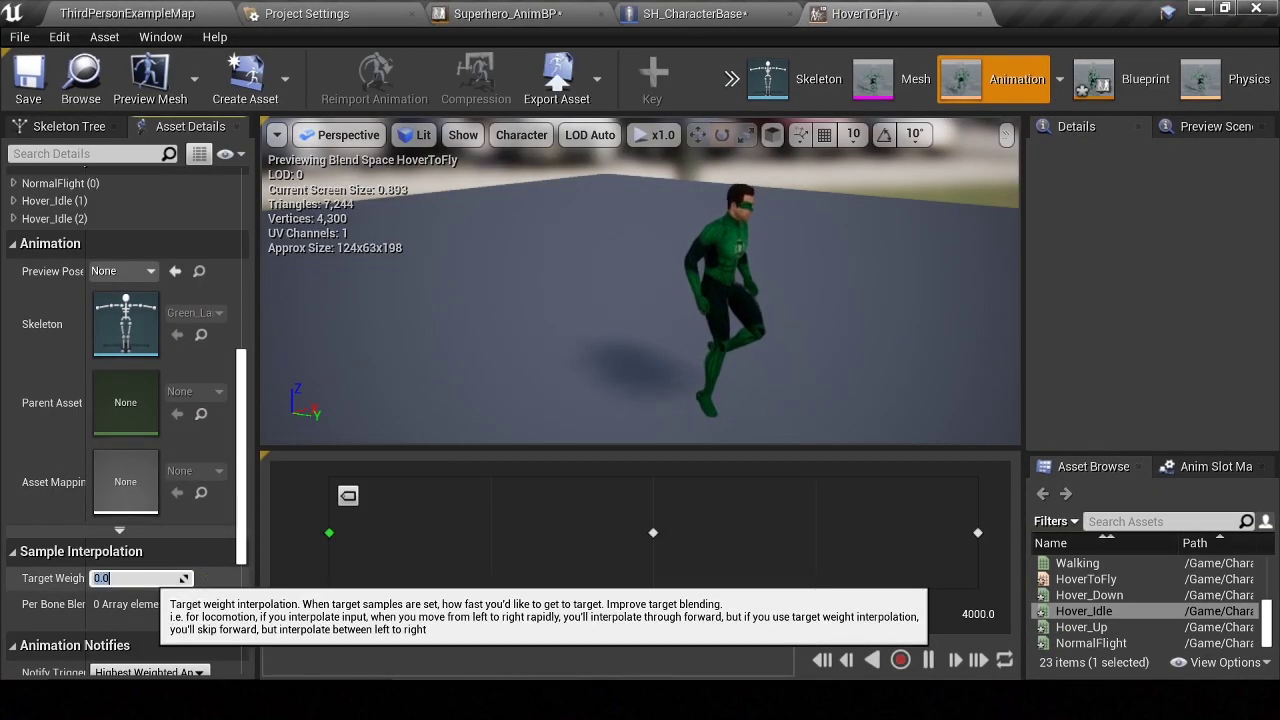
scroll(168, 446, up, 2)
scroll(168, 446, up, 5)
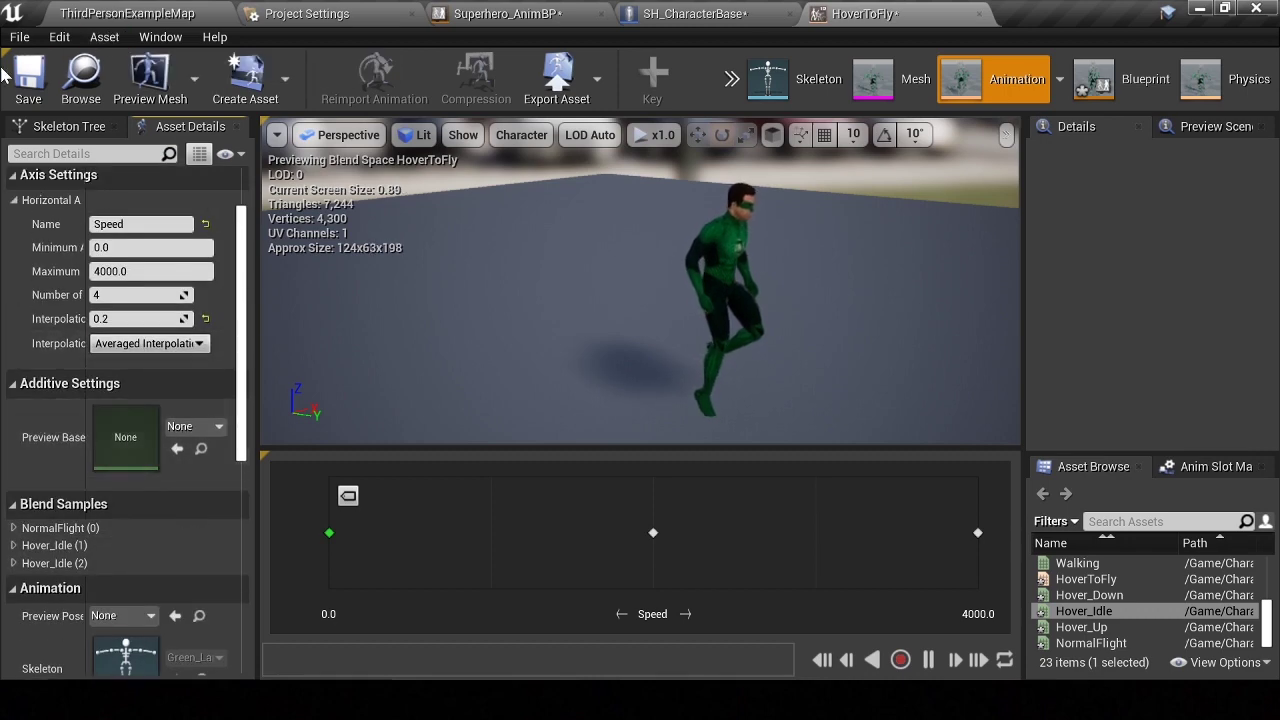
click(35, 80)
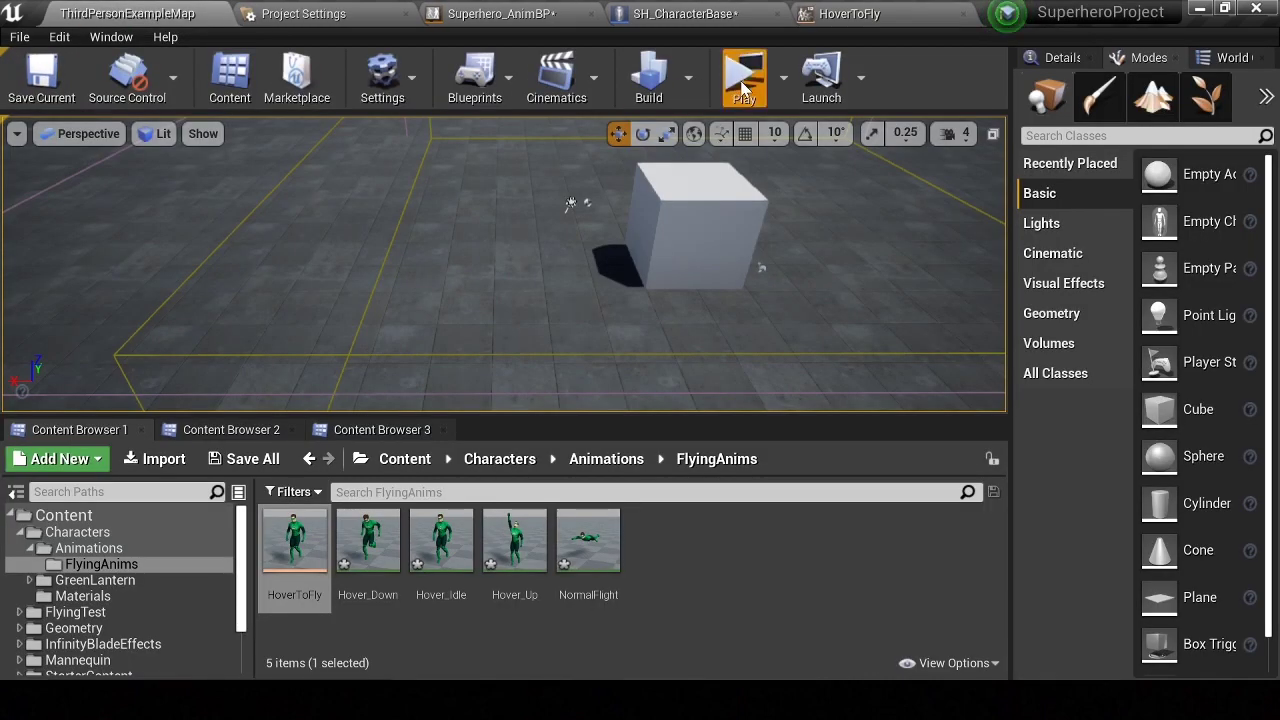
Playtest the level, hovering and then switching into flight
click(742, 88)
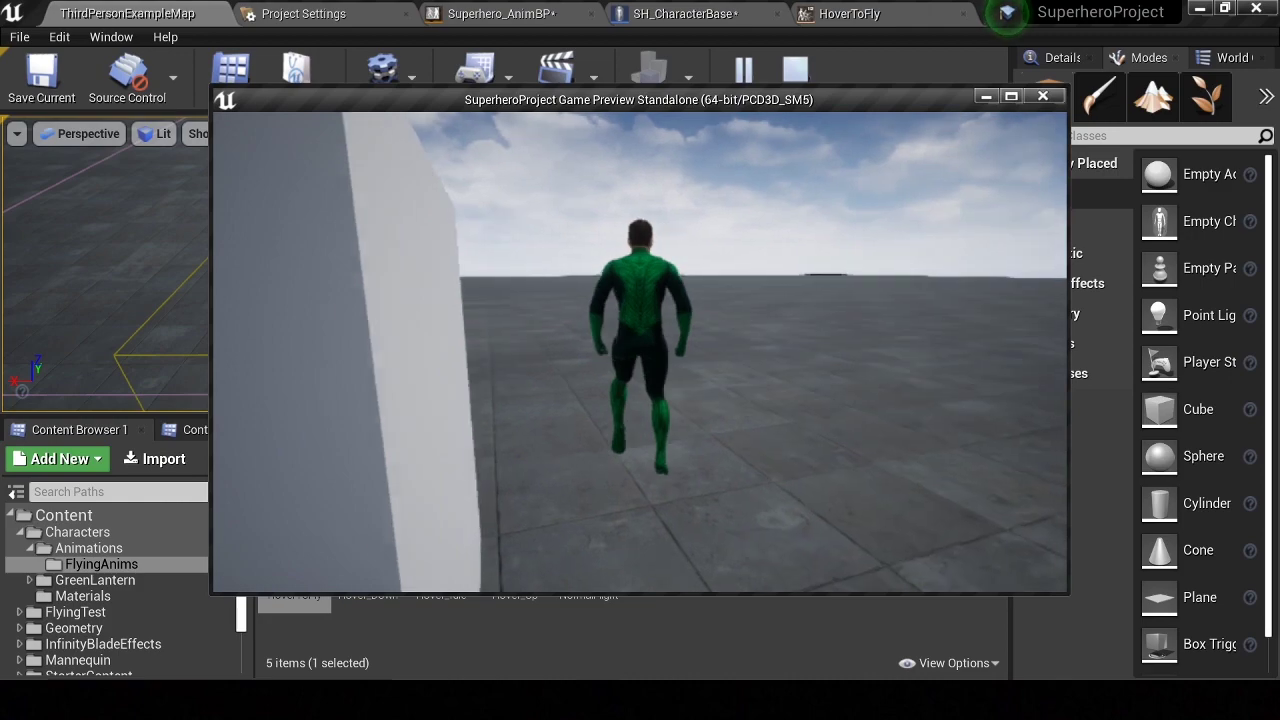
key(space)
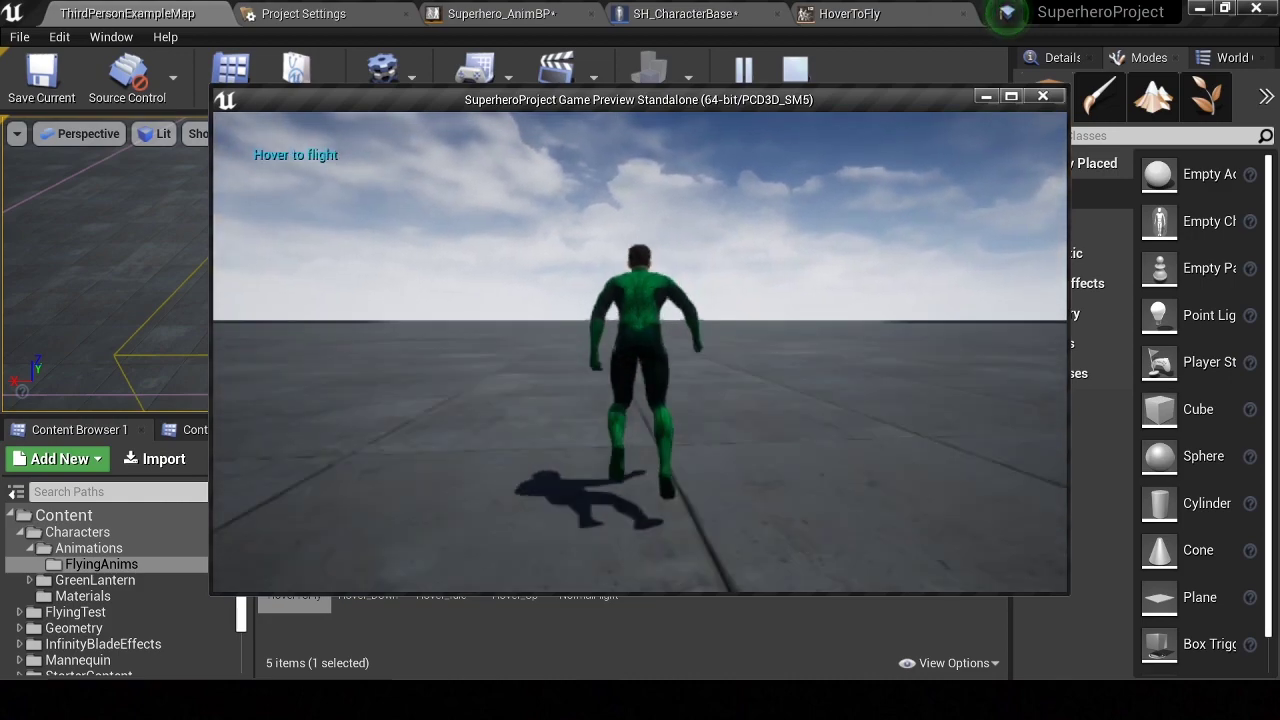
key(w)
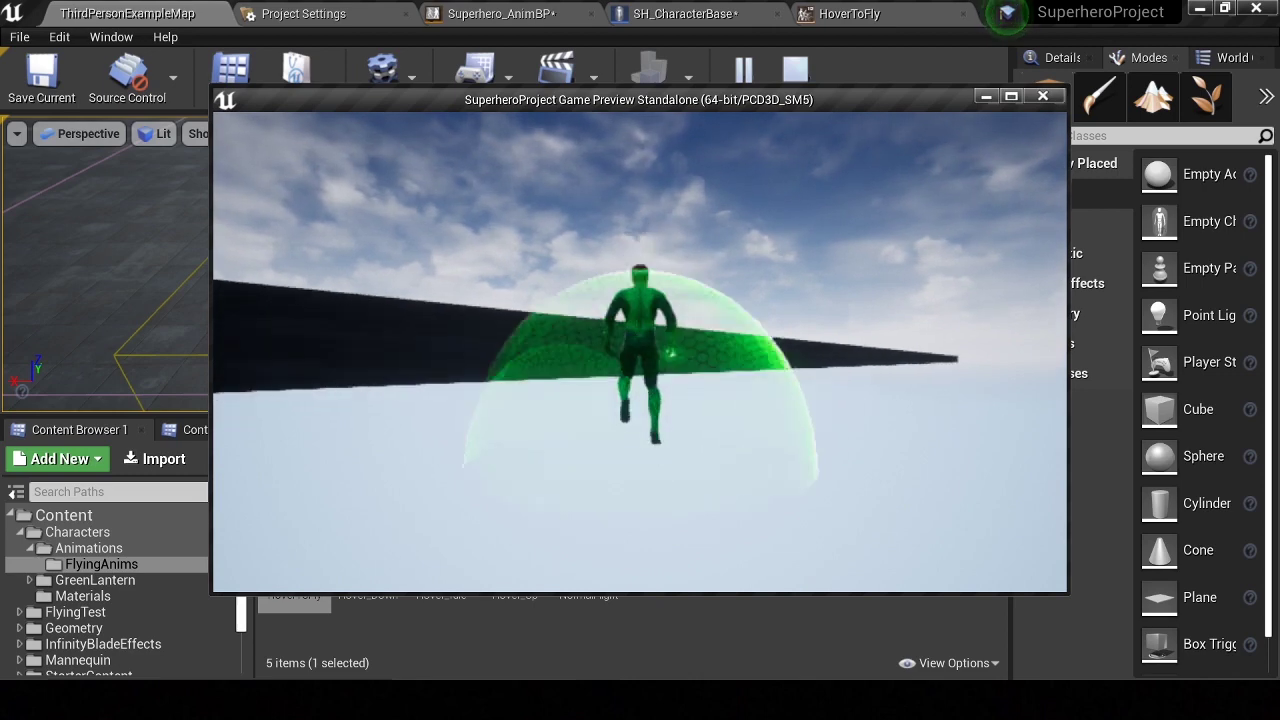
key(Escape)
Set the blend space Interpolation Time to 0.0 and playtest the level again
click(827, 20)
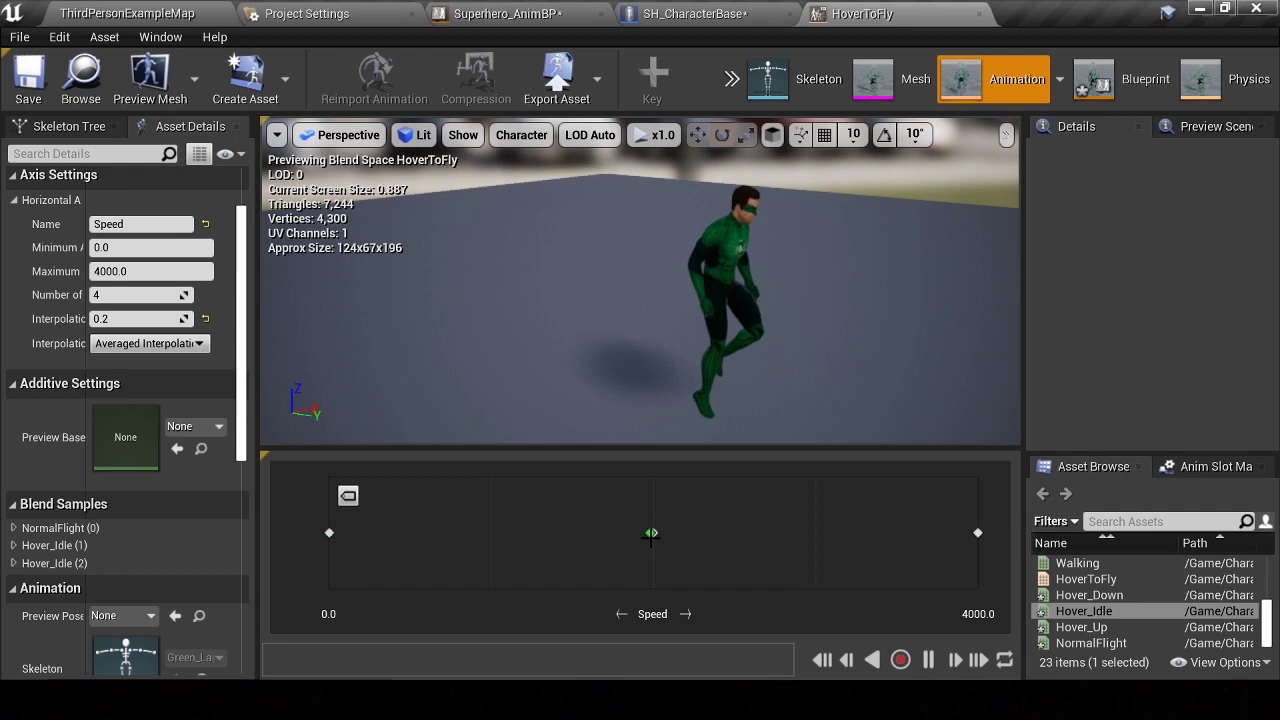
text(0)
key(Return)
click(85, 66)
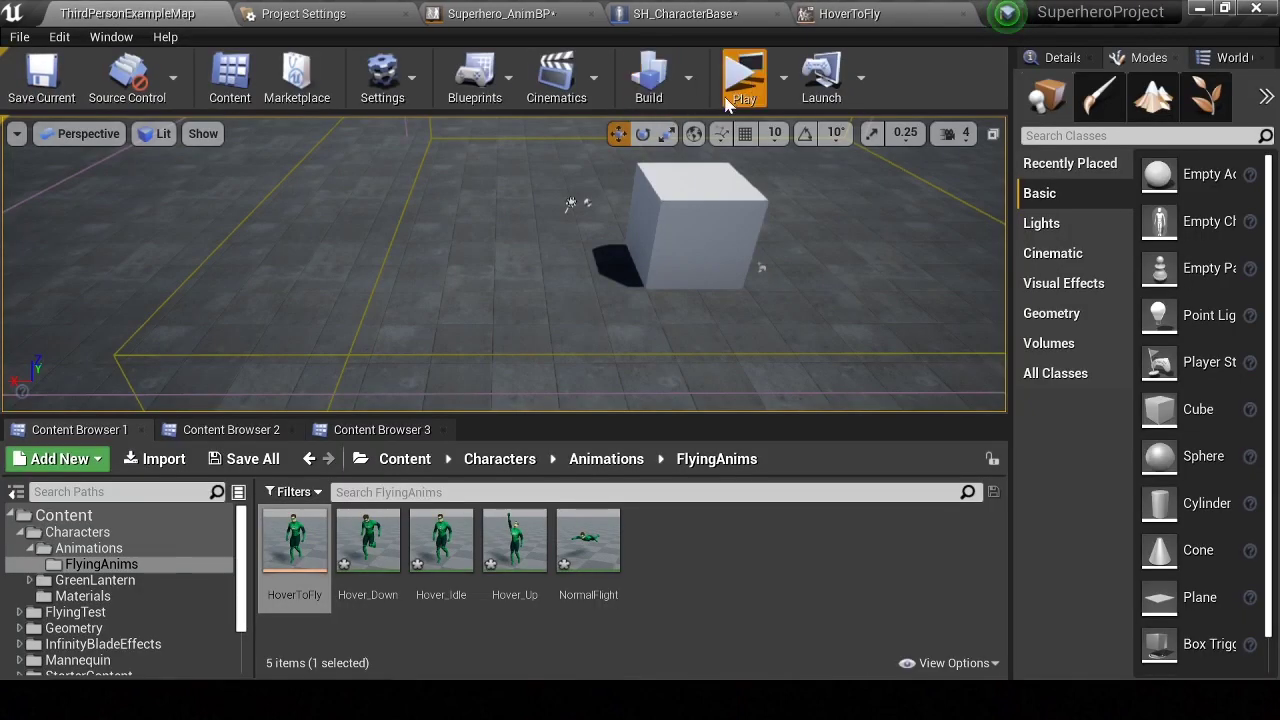
click(728, 104)
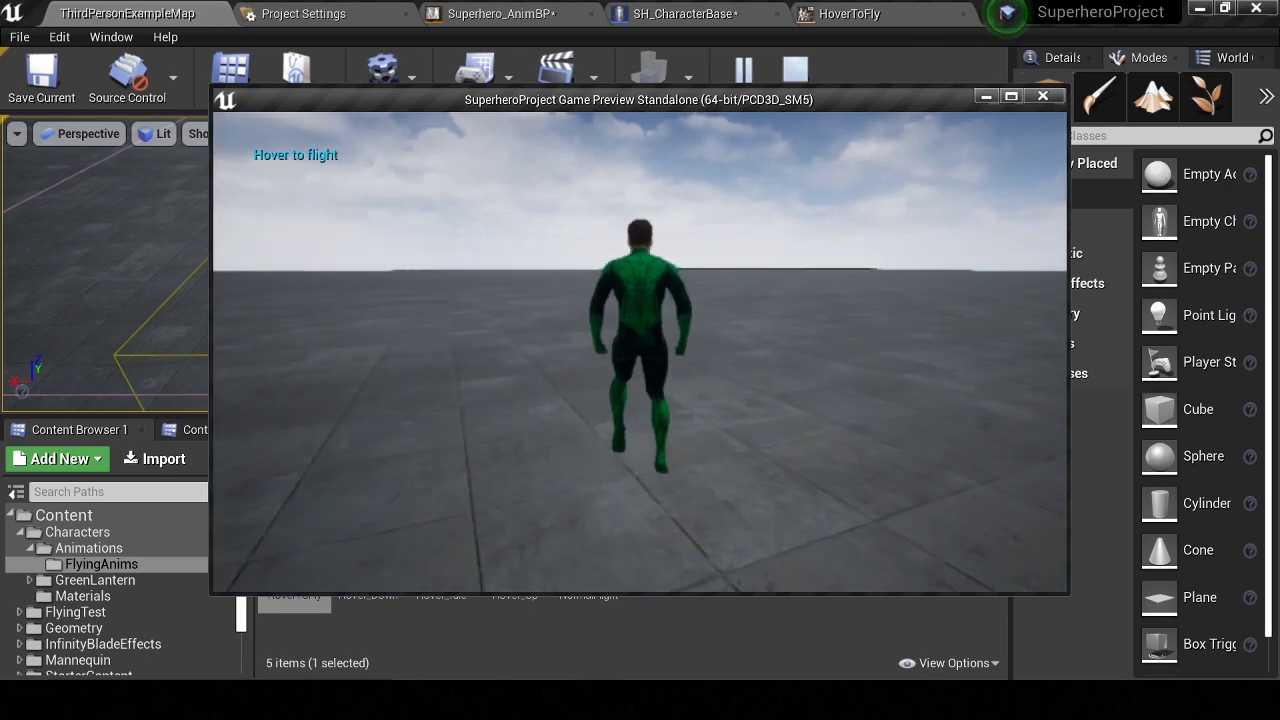
key(Escape)
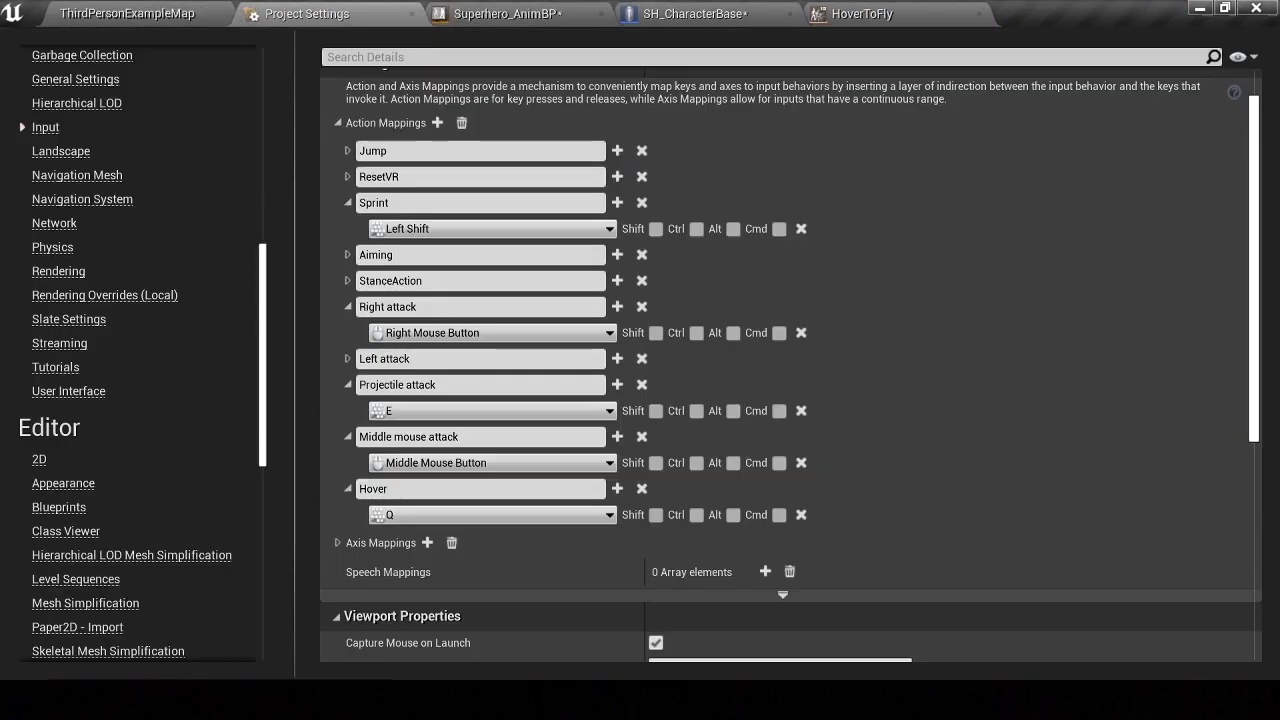
Insert a SET Max Acceleration node of 10000 targeting Character Movement before the fly-speed setter
scroll(385, 328, down, 2)
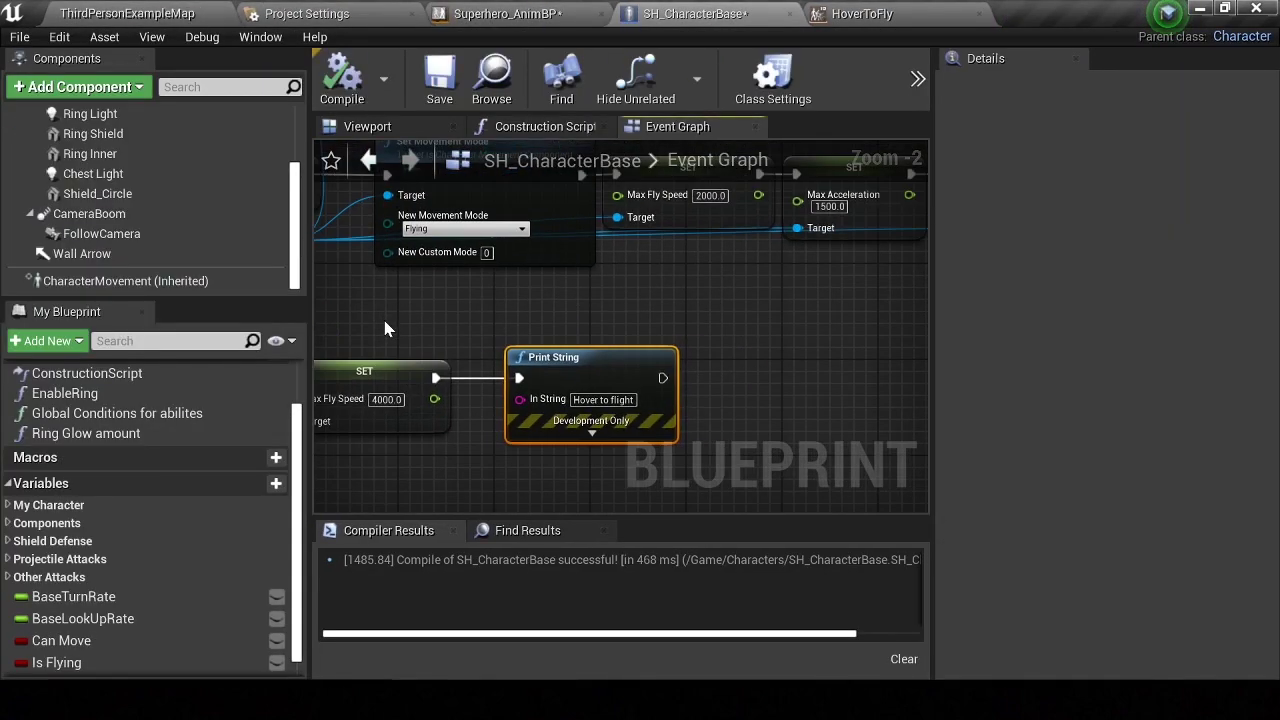
scroll(385, 328, down, 1)
ctrl+click(400, 375)
drag(465, 385, 600, 385)
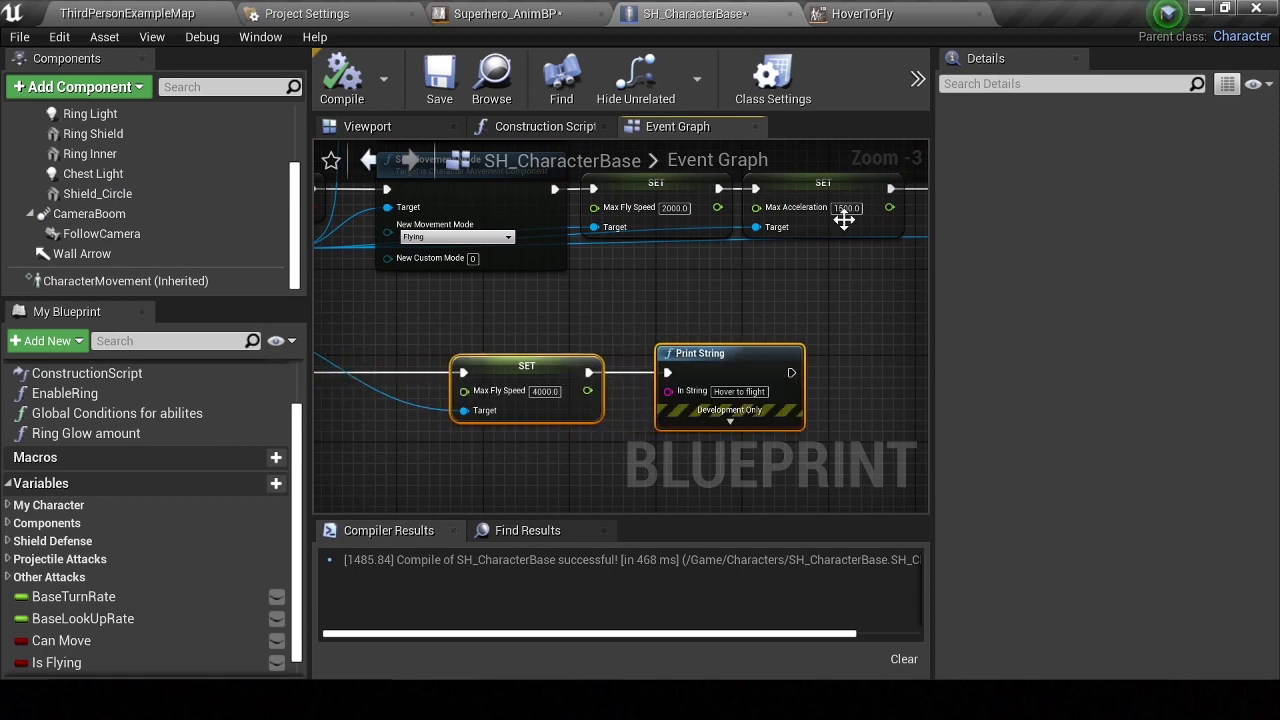
mouse_move(844, 220)
mouse_down()
mouse_move(451, 360)
mouse_move(507, 361)
mouse_up()
drag(523, 398, 440, 310)
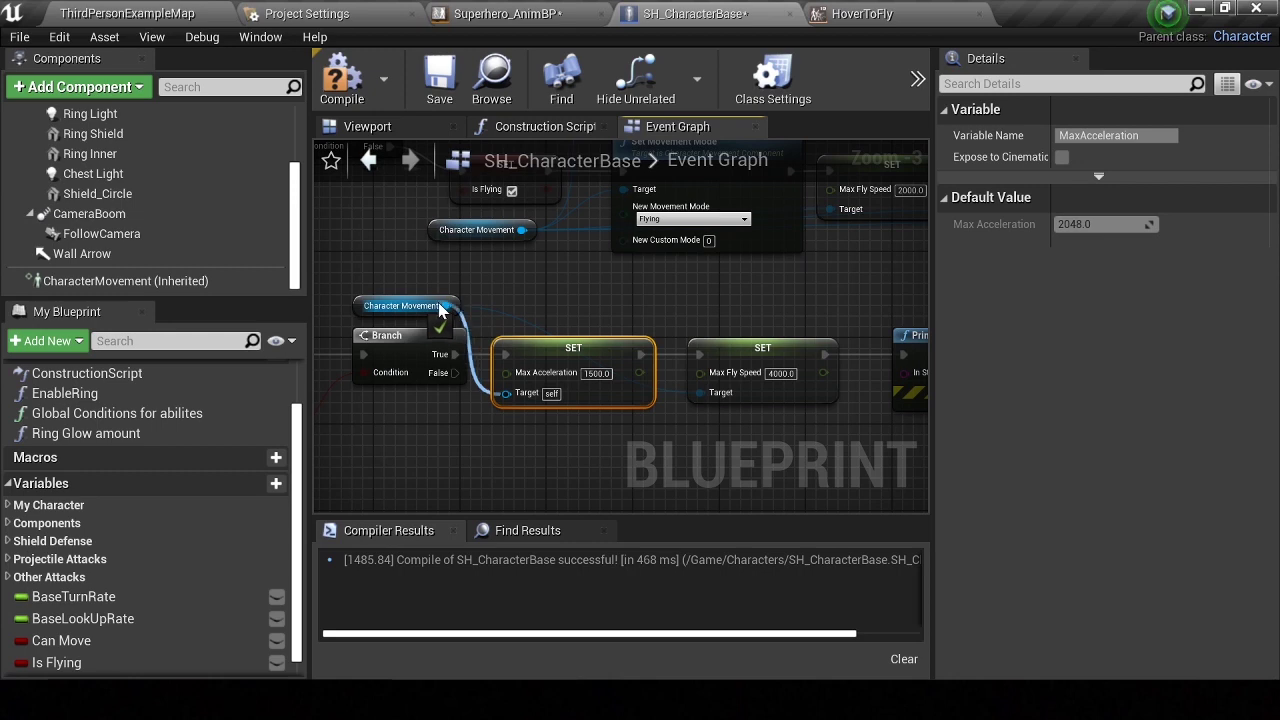
click(596, 373)
scroll(603, 374, up, 1)
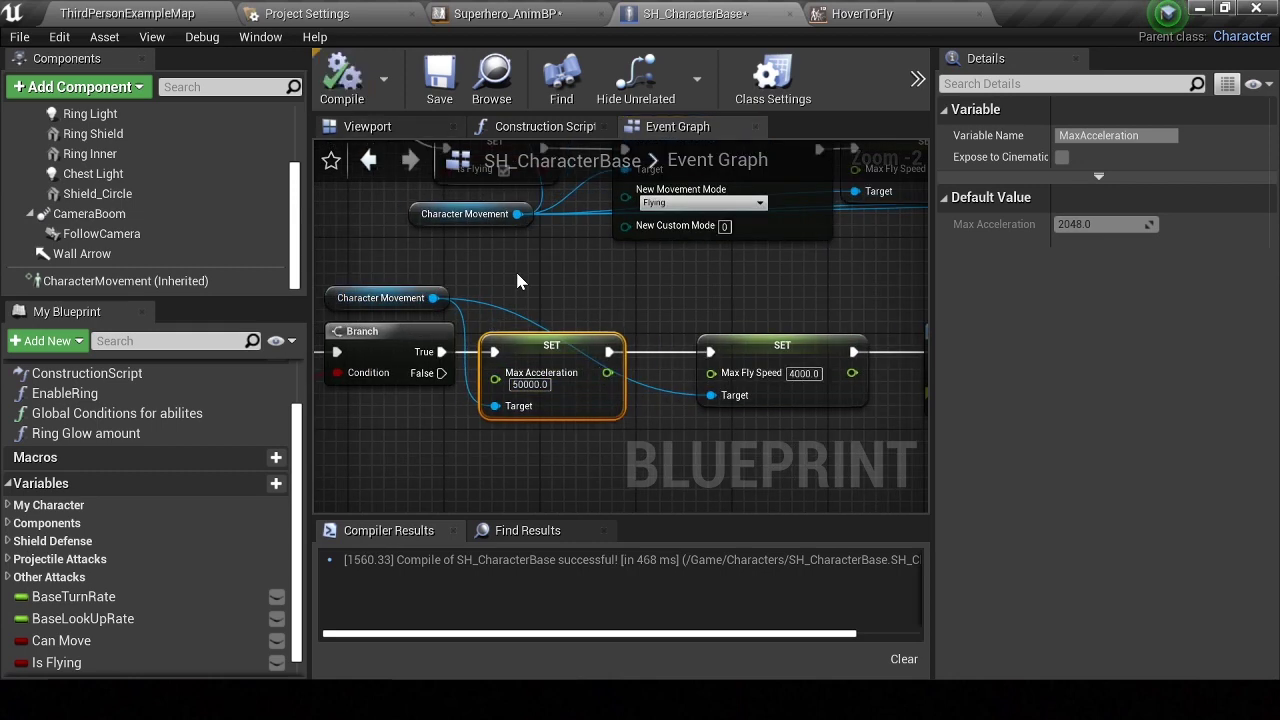
scroll(530, 405, up, 2)
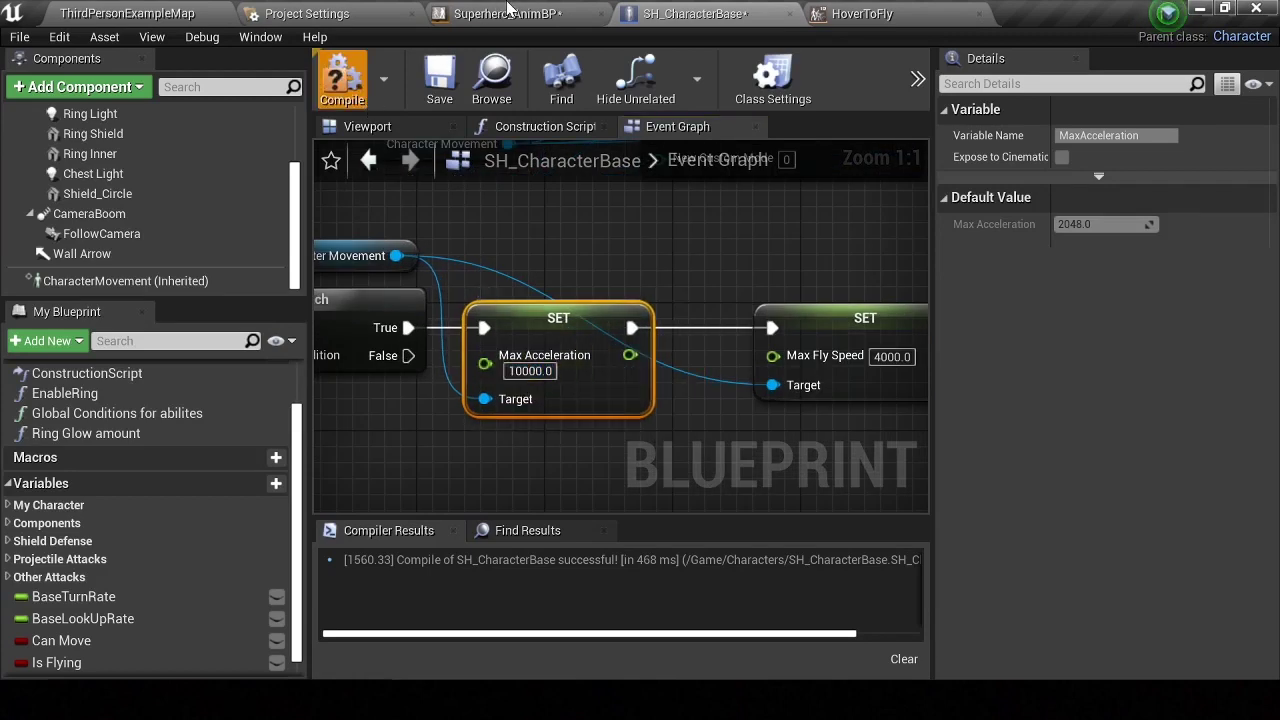
Set the HoverToFly blend space's Target Weight Interpolation to 2
click(500, 10)
click(838, 10)
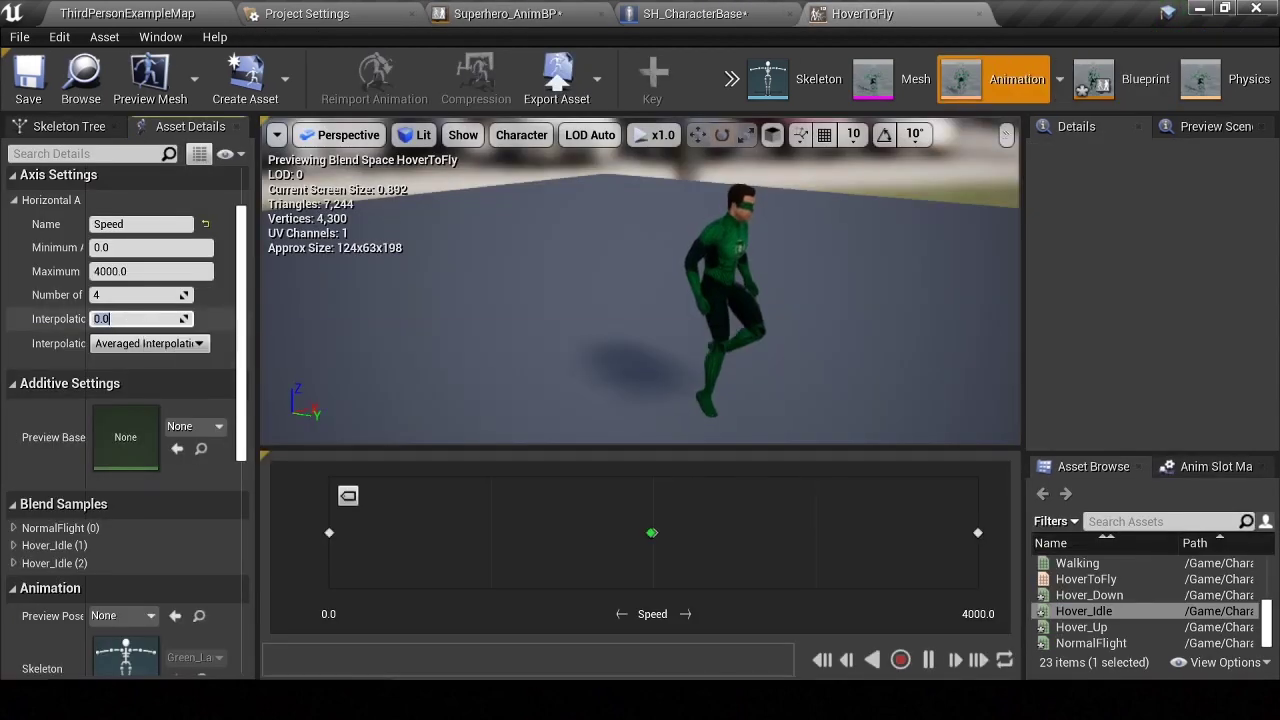
scroll(240, 447, down, 2)
scroll(240, 447, down, 3)
scroll(198, 511, down, 4)
scroll(130, 521, down, 1)
text(2)
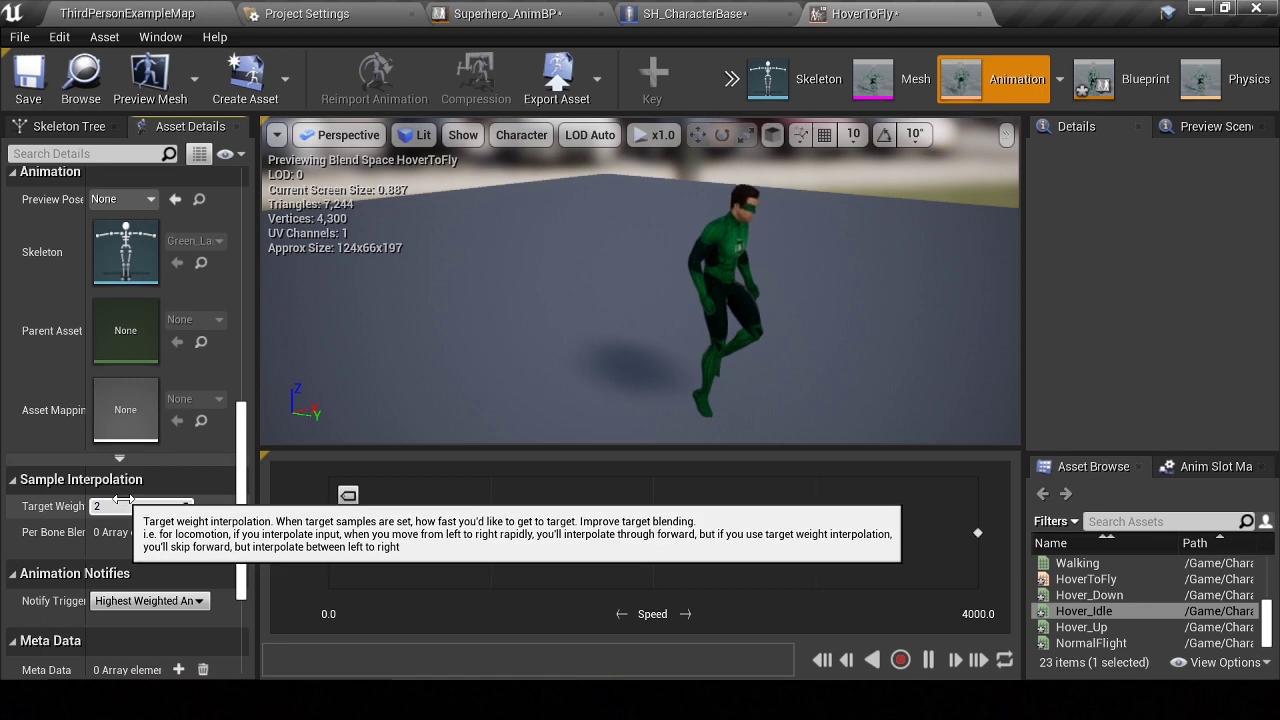
click(191, 9)
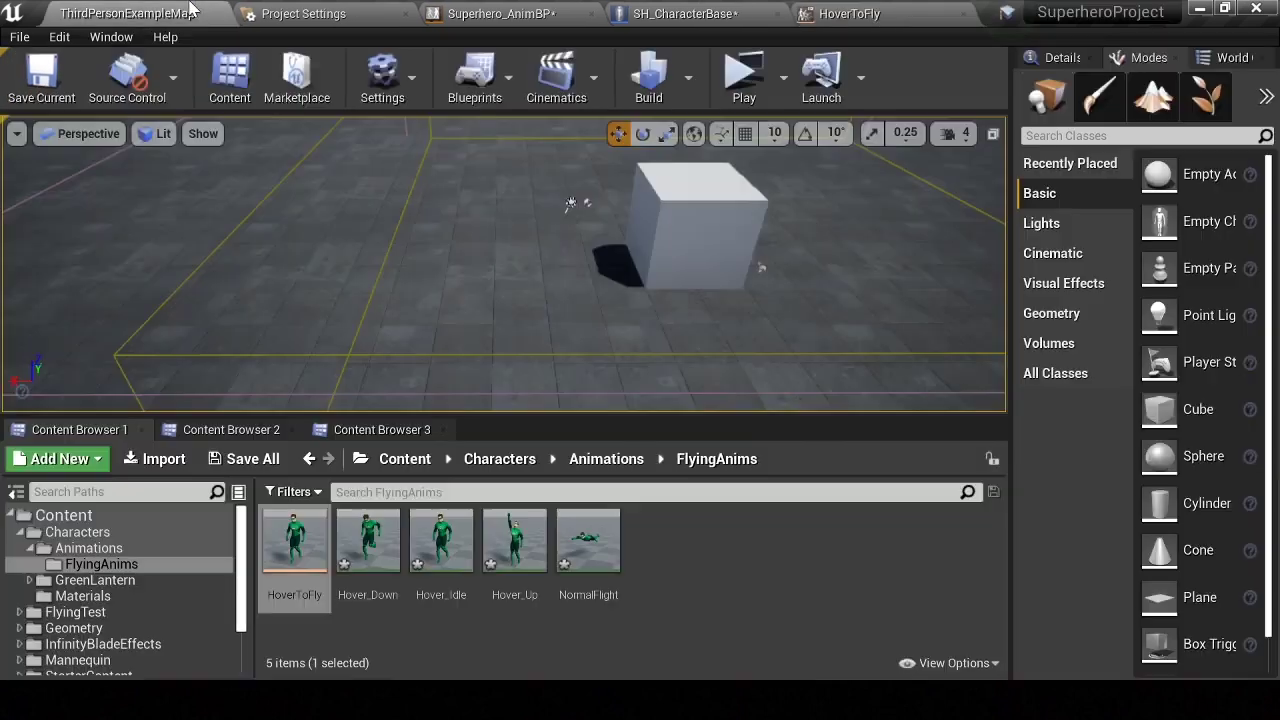
Playtest the character hovering into flight, then return to the SH_CharacterBase event graph
click(740, 88)
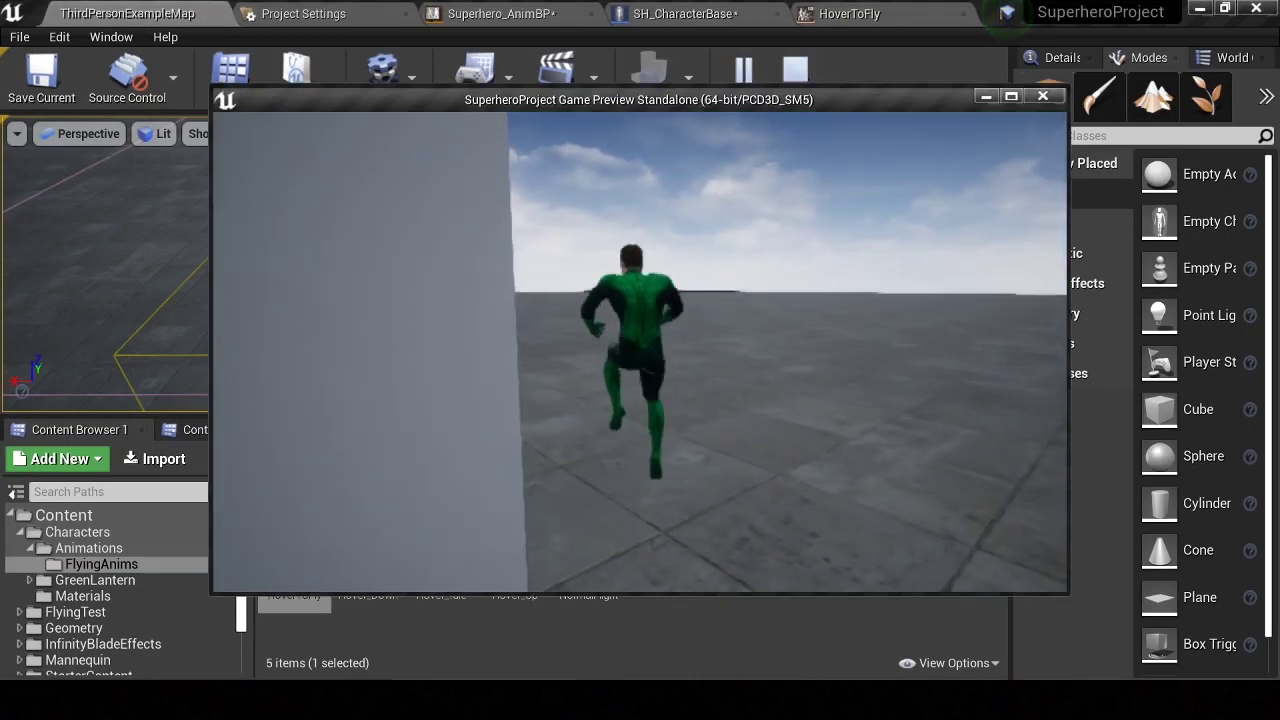
key(space)
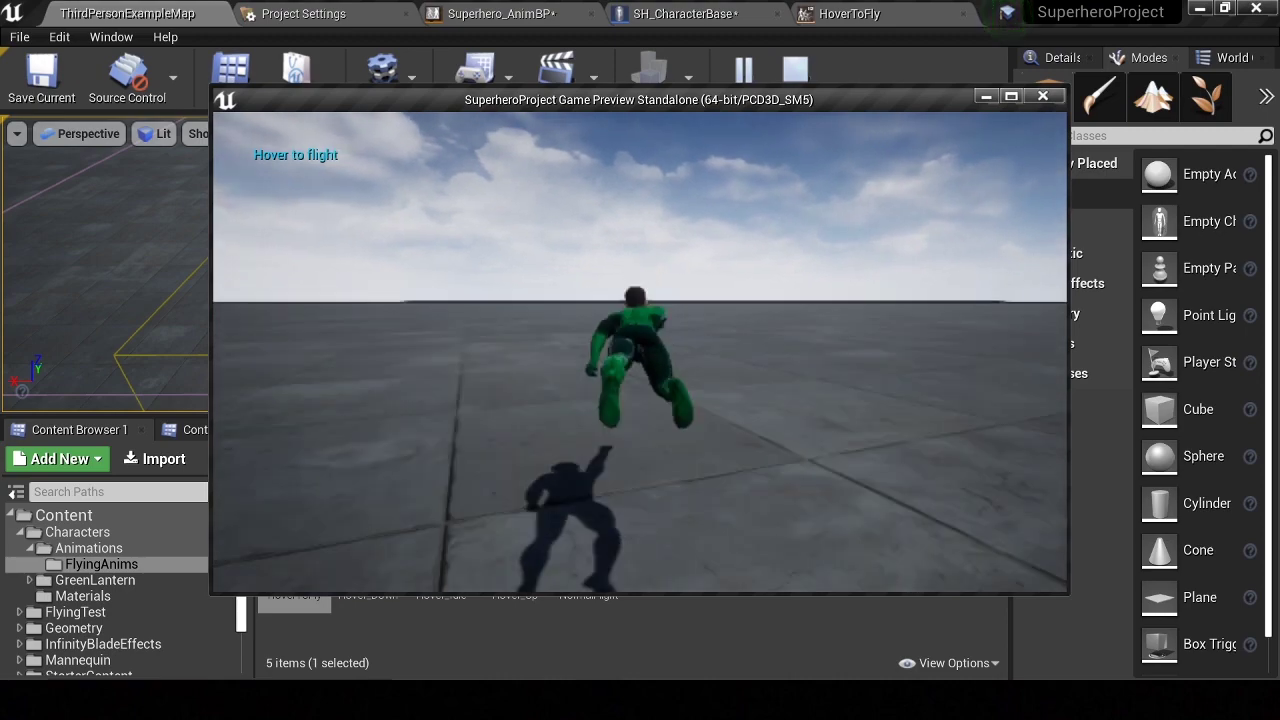
key(Escape)
click(680, 13)
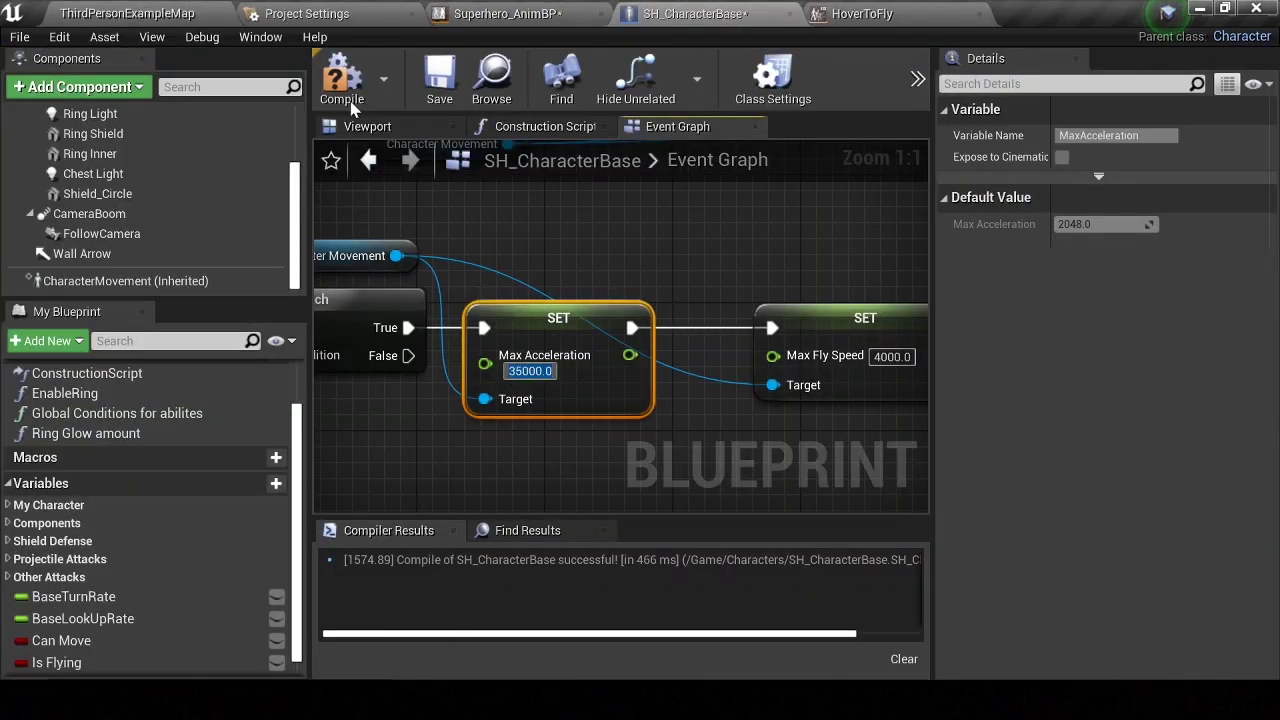
Playtest again from the level map, walking the character forward and taking off into flight
click(148, 10)
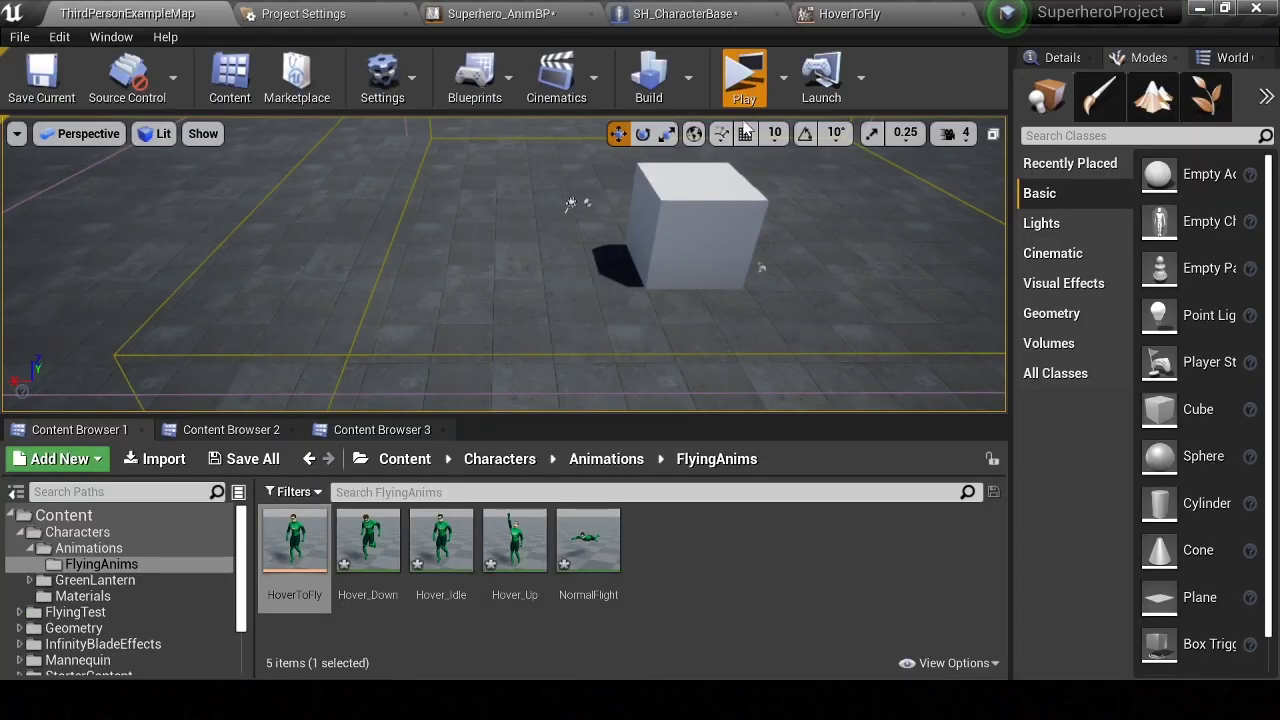
click(744, 97)
key(w)
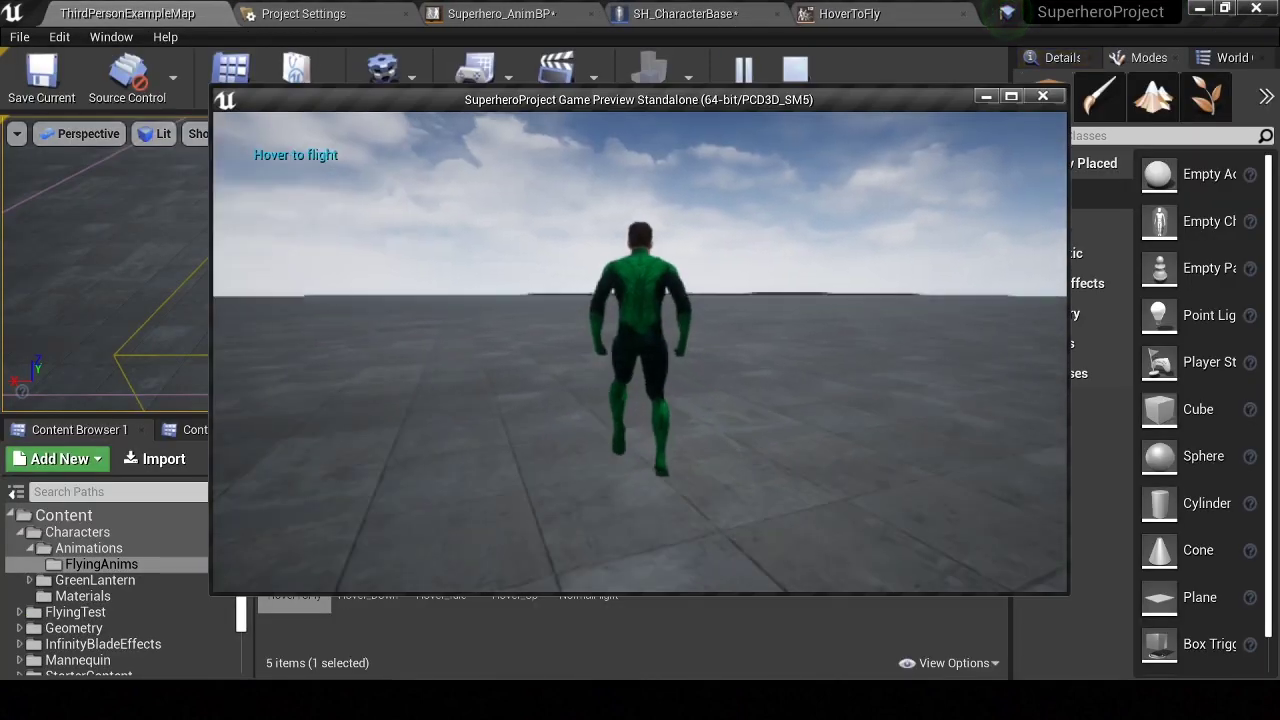
key(space)
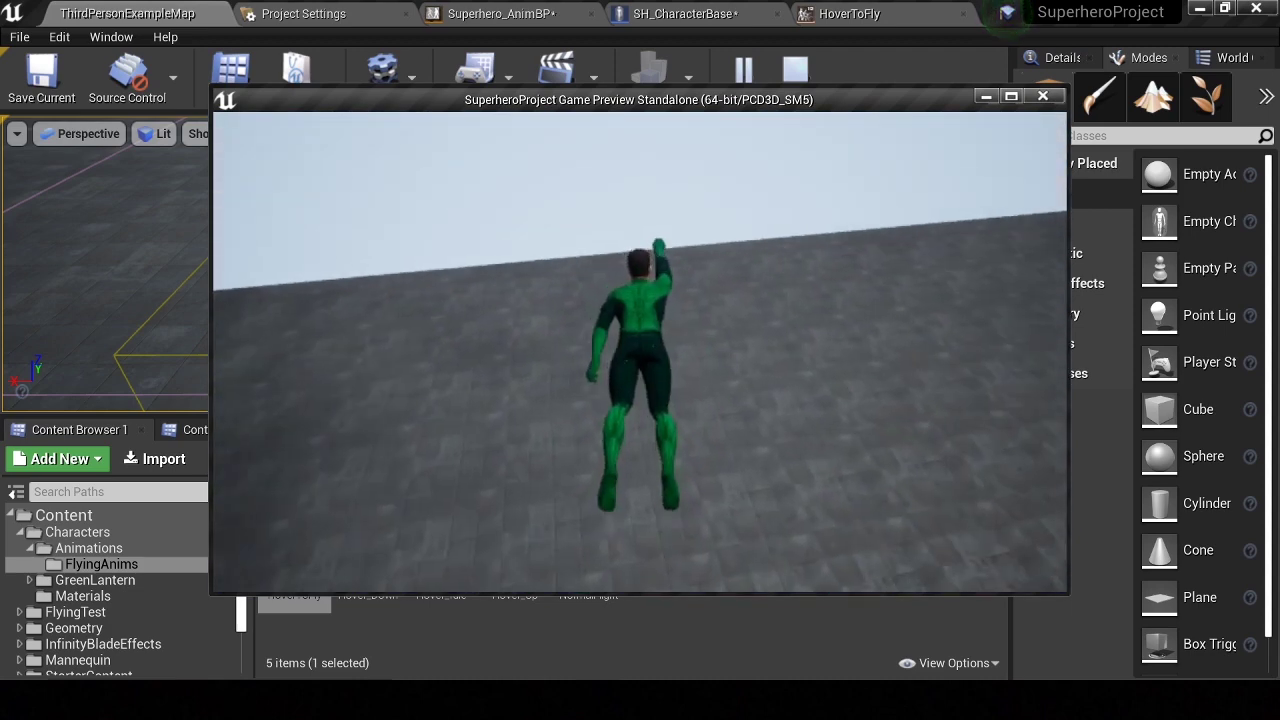
key(Escape)
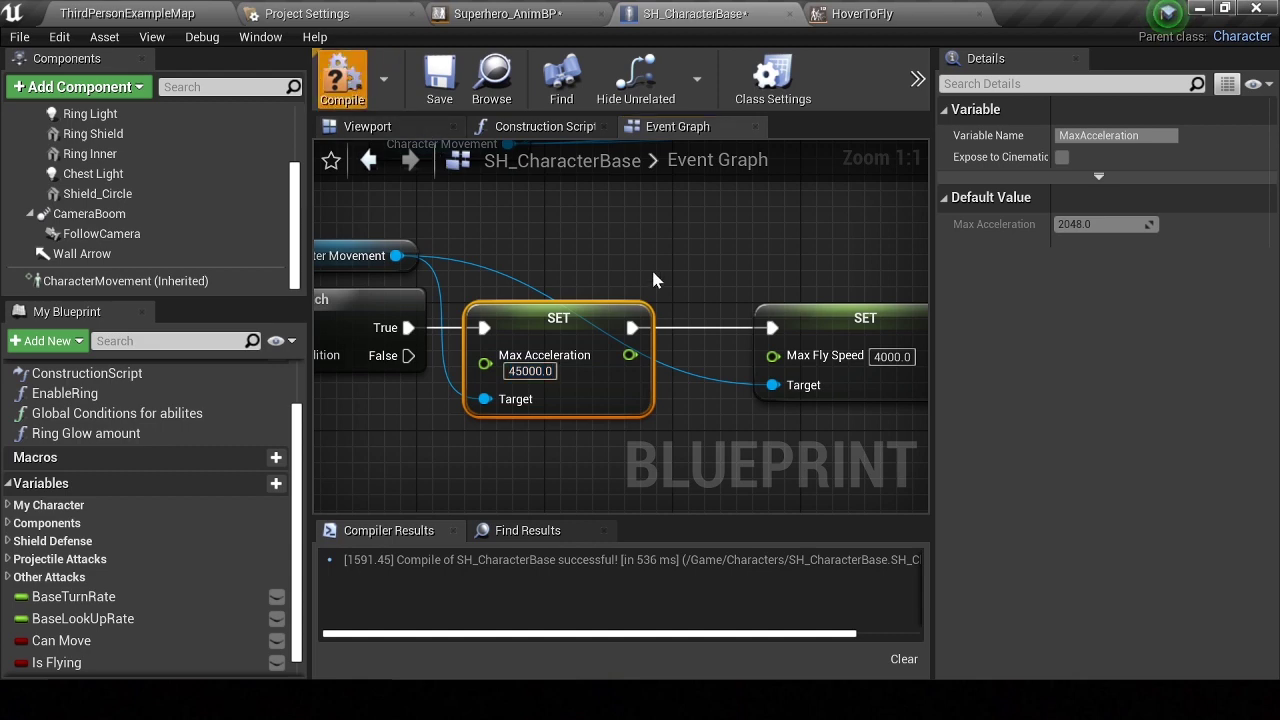
Recompile the character blueprint and place the Enable Ring node beside the Braking Deceleration Flying setter
key(F7)
scroll(652, 280, down, 6)
right_drag(652, 280, 744, 292)
scroll(744, 292, up, 2)
scroll(537, 283, up, 2)
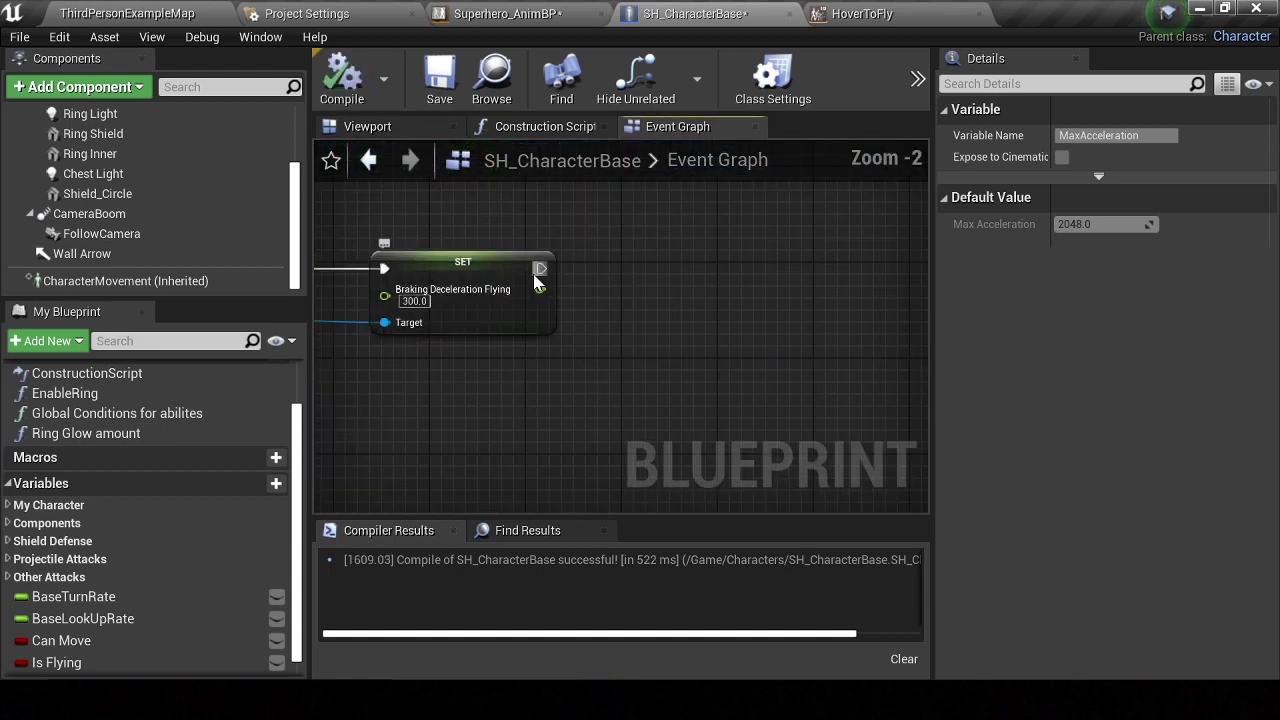
scroll(57, 447, up, 1)
drag(64, 425, 622, 266)
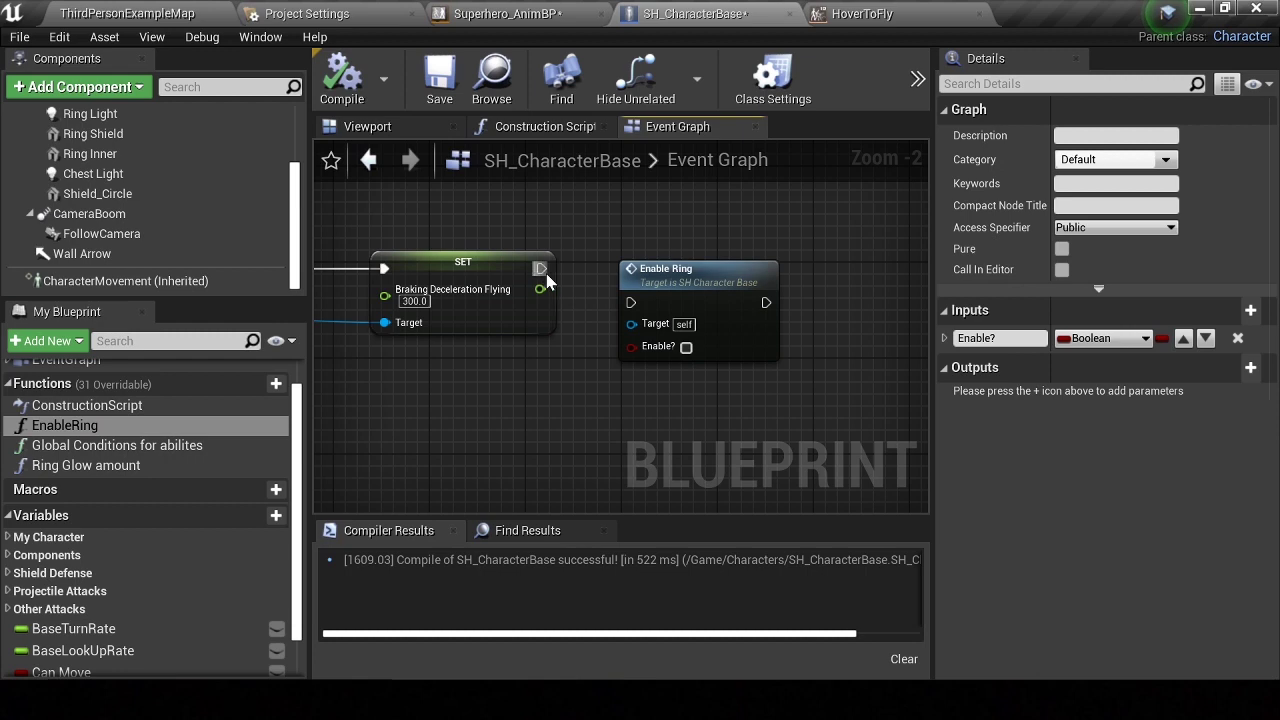
drag(670, 300, 648, 279)
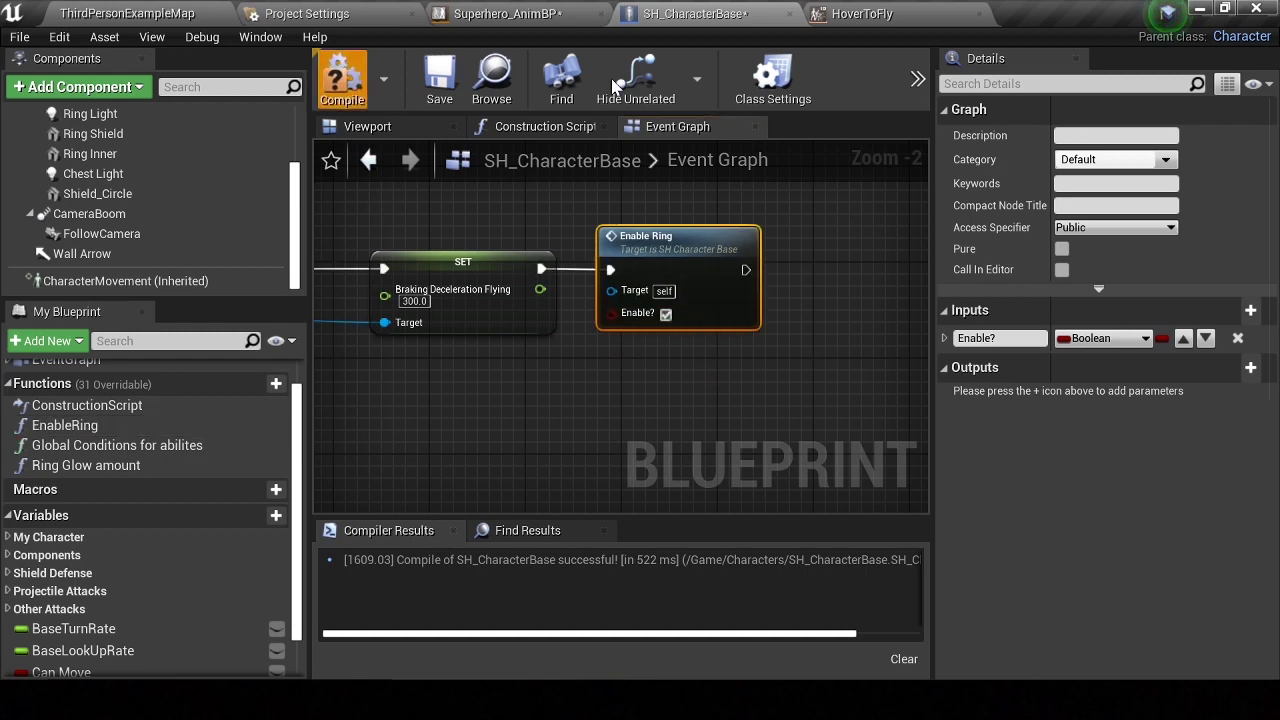
Run a standalone game preview, making the character run and take off to fly
click(918, 79)
click(925, 175)
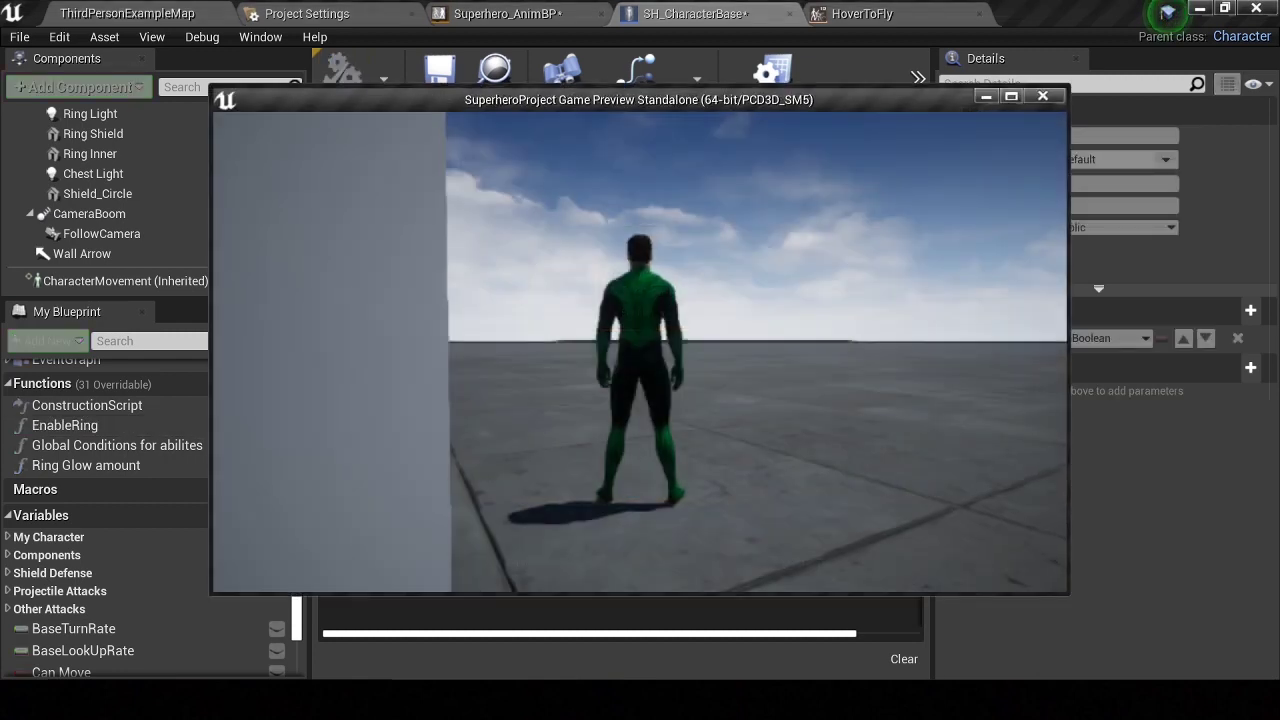
key(w)
key(space)
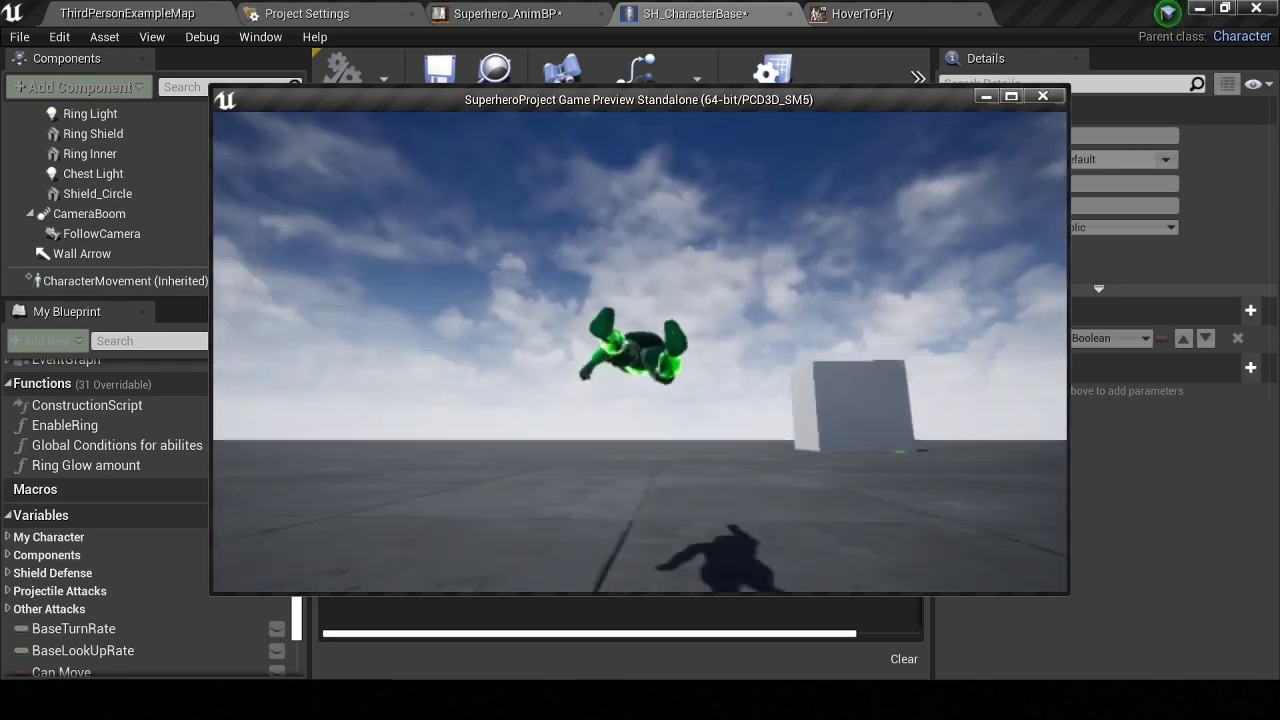
key(Escape)
Edit the HoverToFly sample's Target Weight, save the blend space, and return to ThirdPersonExampleMap
click(862, 13)
click(160, 505)
scroll(161, 439, up, 2)
scroll(97, 241, up, 3)
click(28, 80)
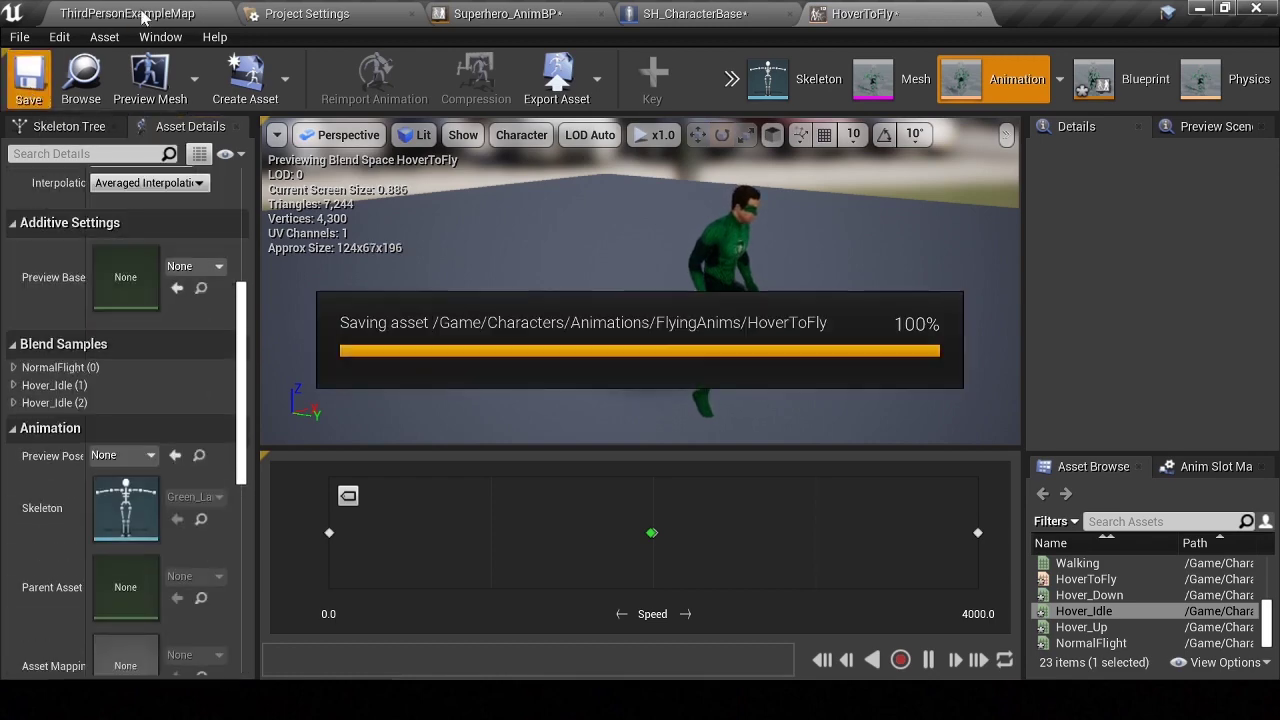
click(127, 13)
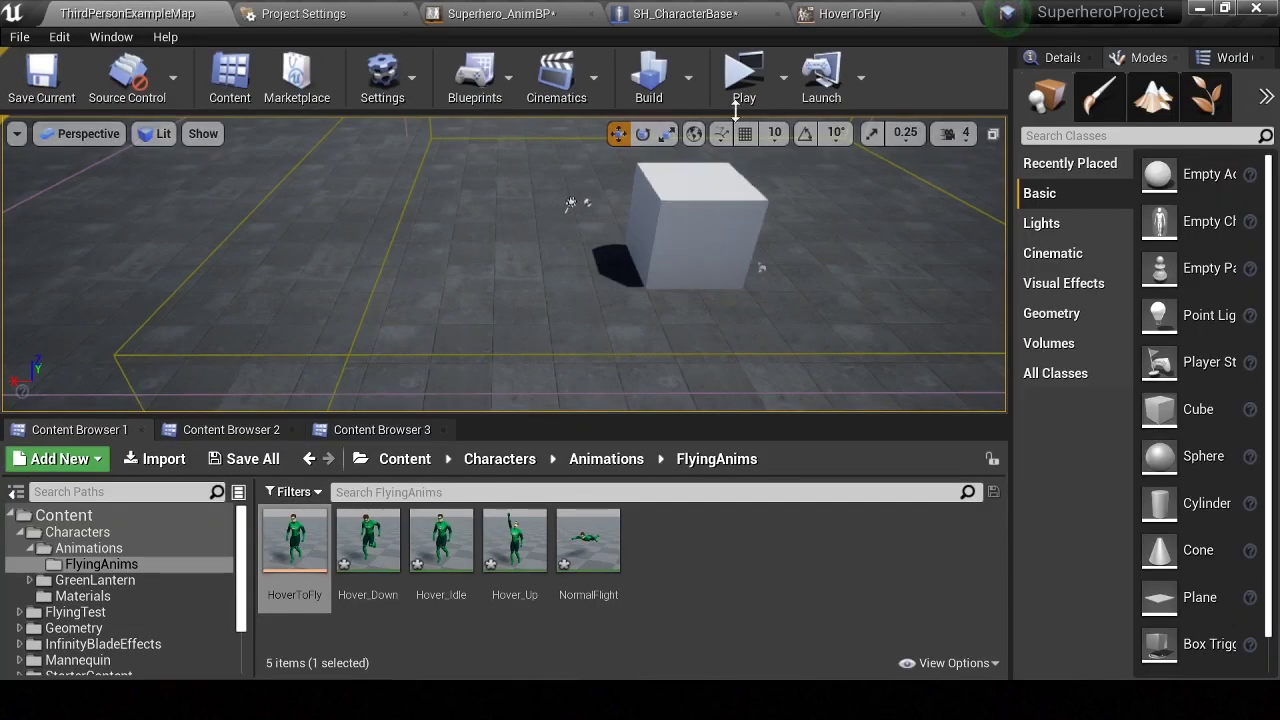
Playtest a standalone flight, taking off then landing to run back toward the camera
click(729, 80)
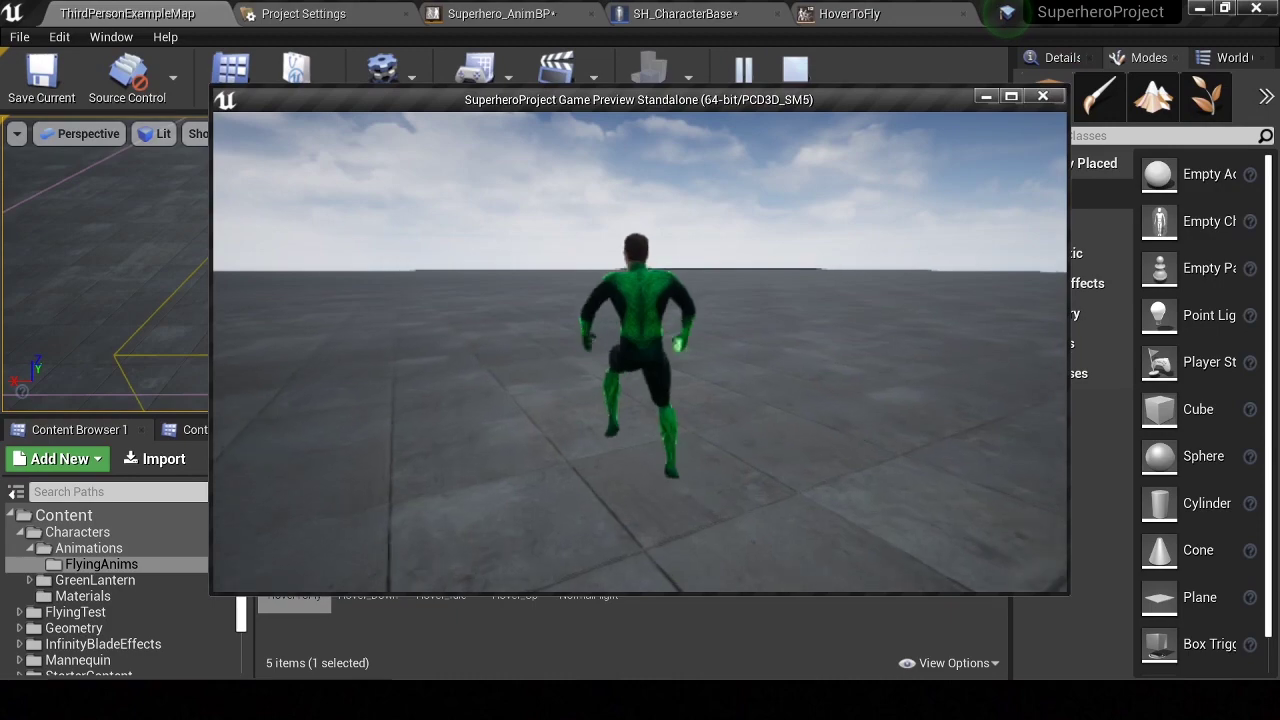
key(space)
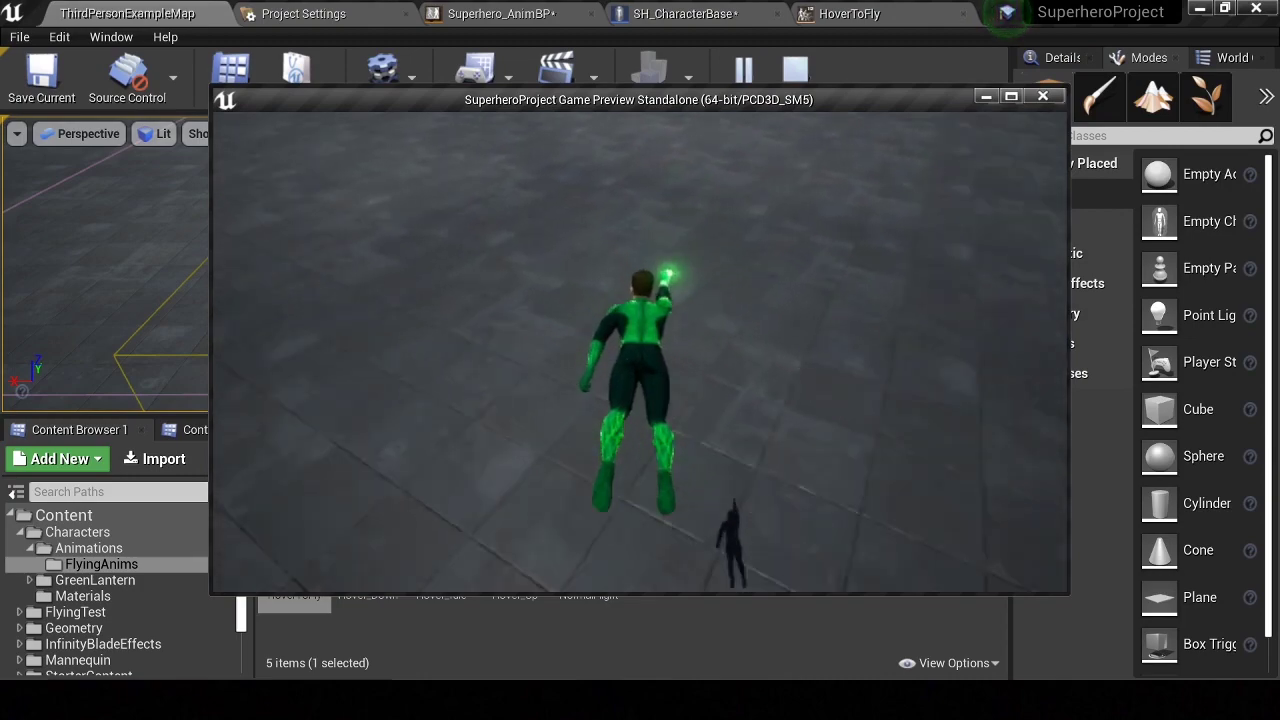
key(s)
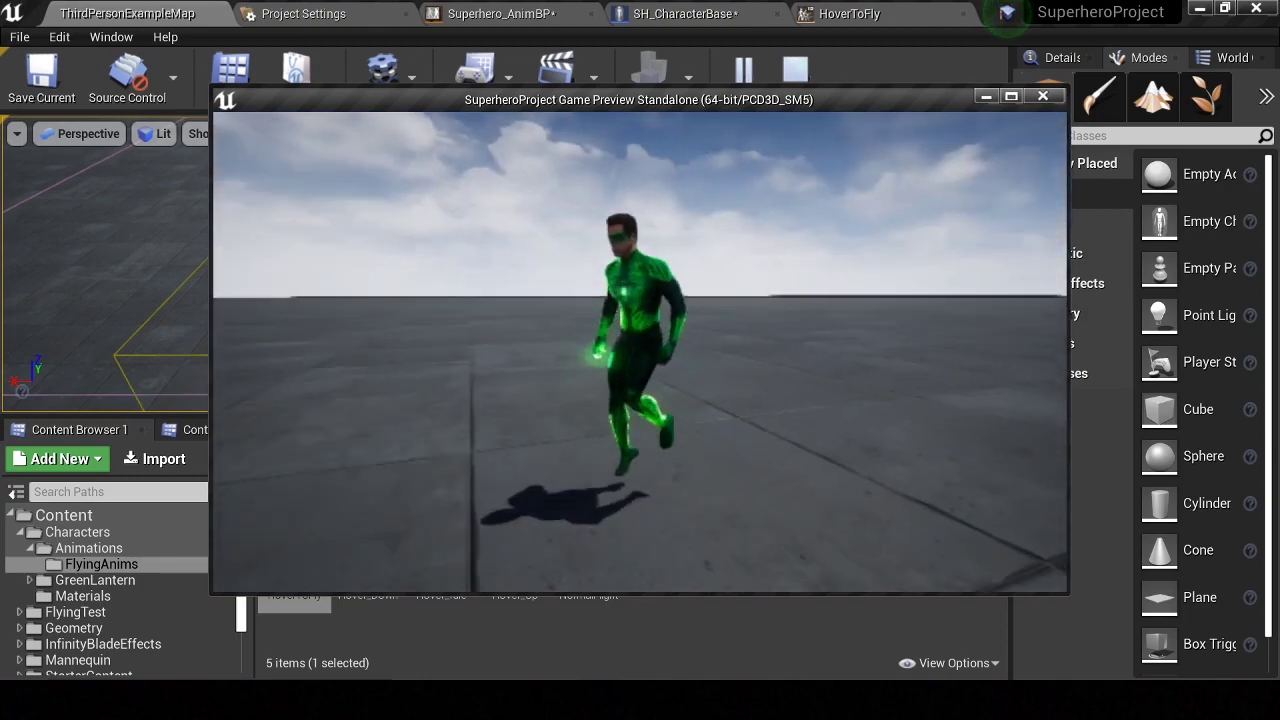
key(Escape)
click(688, 13)
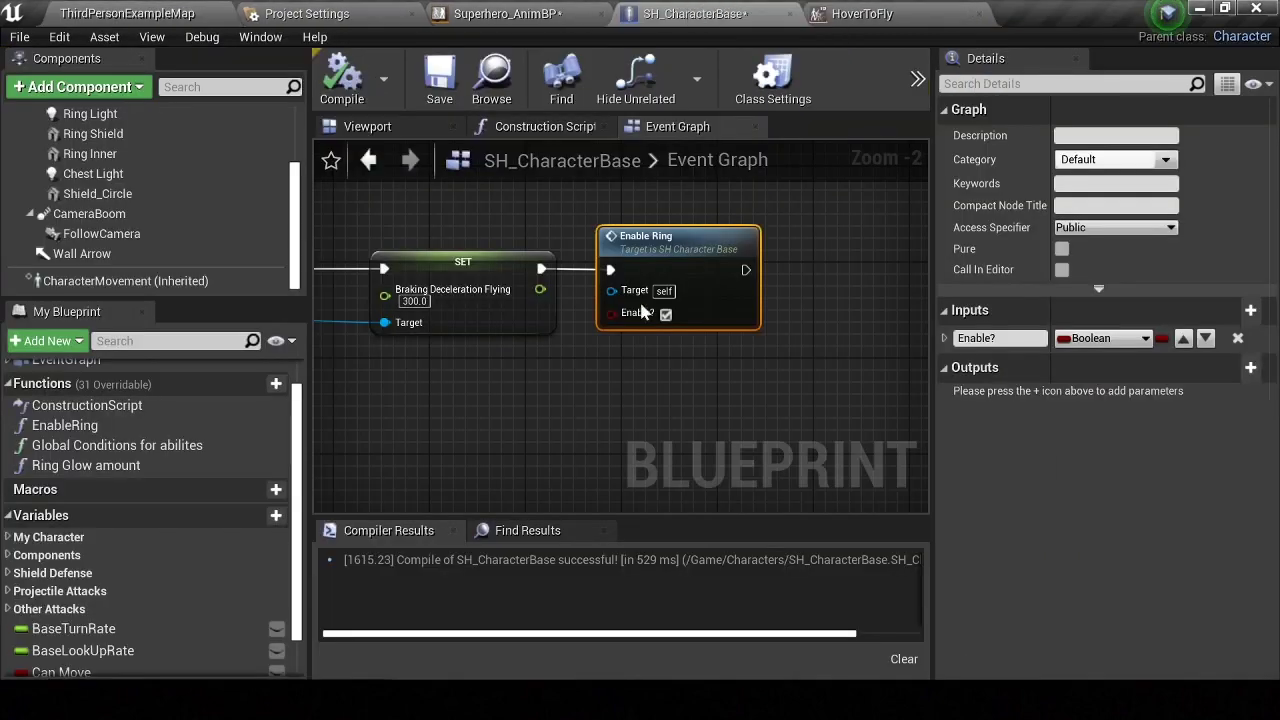
Place an Event Tick node in an empty area of the event graph
scroll(641, 378, down, 3)
right_drag(590, 382, 760, 370)
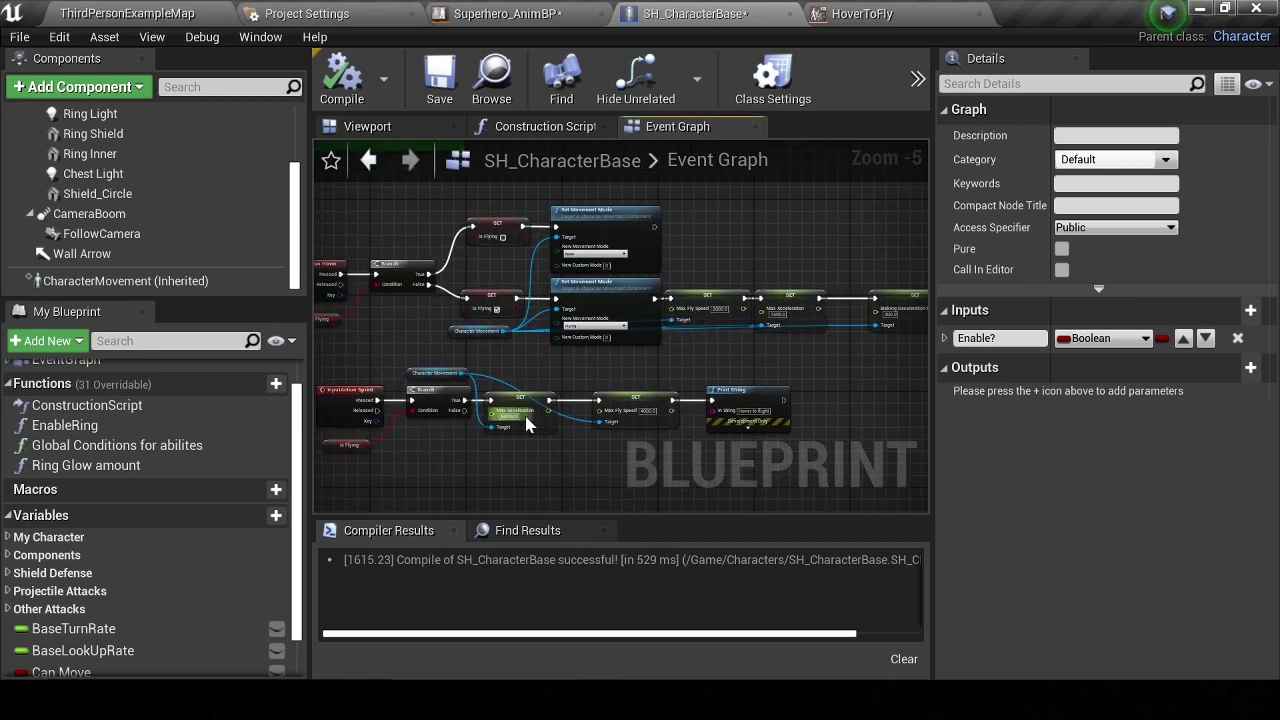
scroll(590, 382, down, 1)
scroll(580, 360, down, 1)
scroll(572, 347, down, 4)
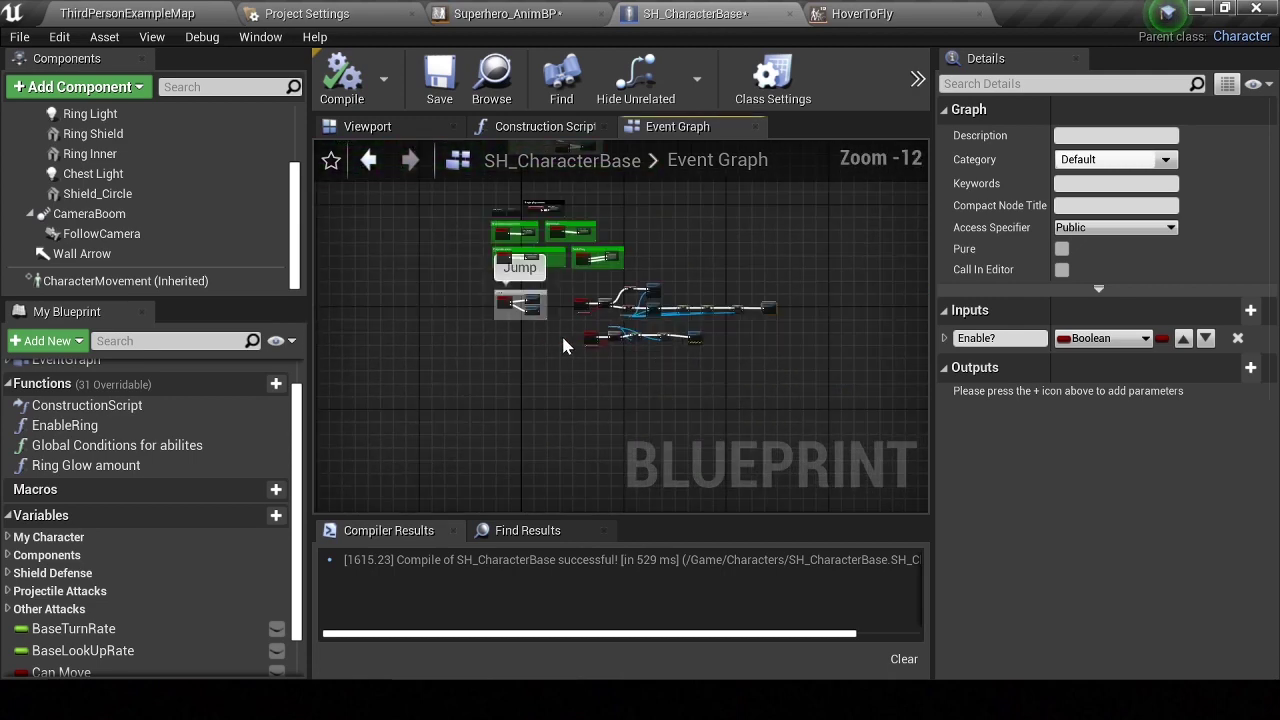
drag(562, 327, 705, 357)
scroll(690, 352, up, 3)
scroll(647, 338, up, 1)
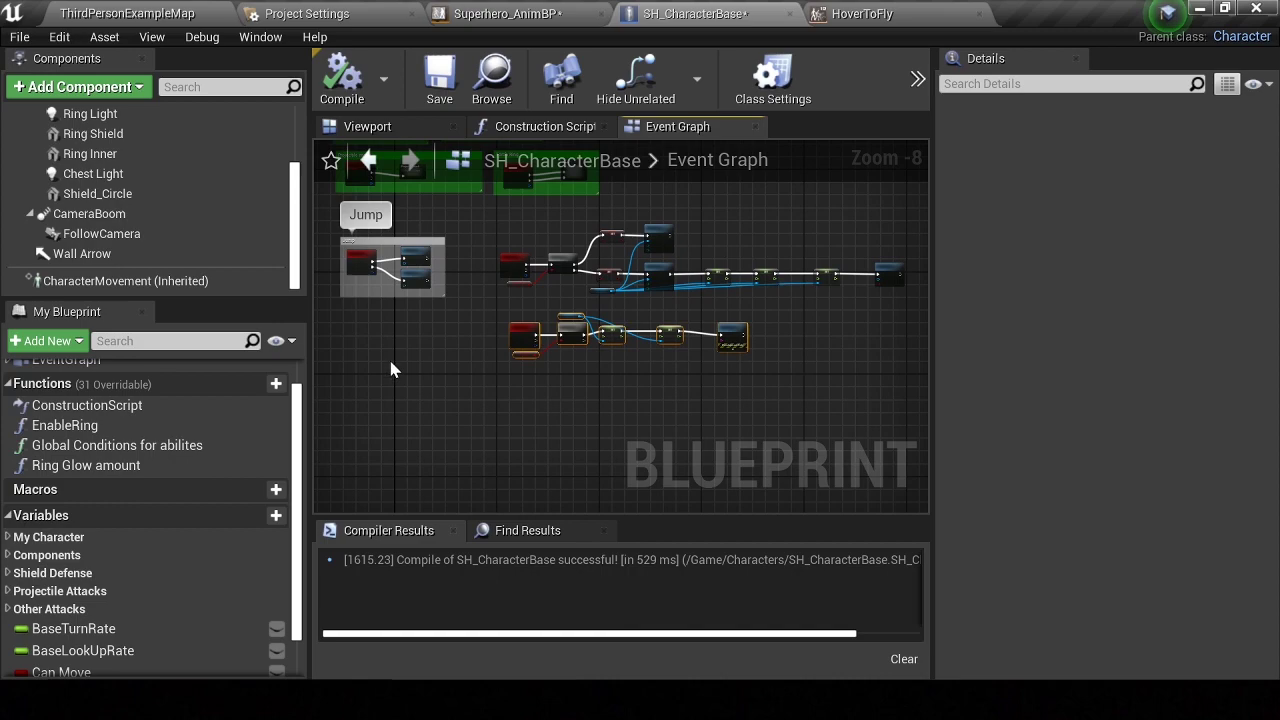
scroll(664, 312, up, 4)
right_drag(664, 312, 465, 426)
right_click(458, 434)
text(event tick)
key(Return)
Add a custom event named 'Set Actor rotation while flying'
scroll(491, 443, down, 5)
mouse_move(491, 443)
right_down()
mouse_move(526, 378)
mouse_move(490, 341)
right_up()
scroll(490, 341, up, 4)
right_click(485, 361)
text(custom even)
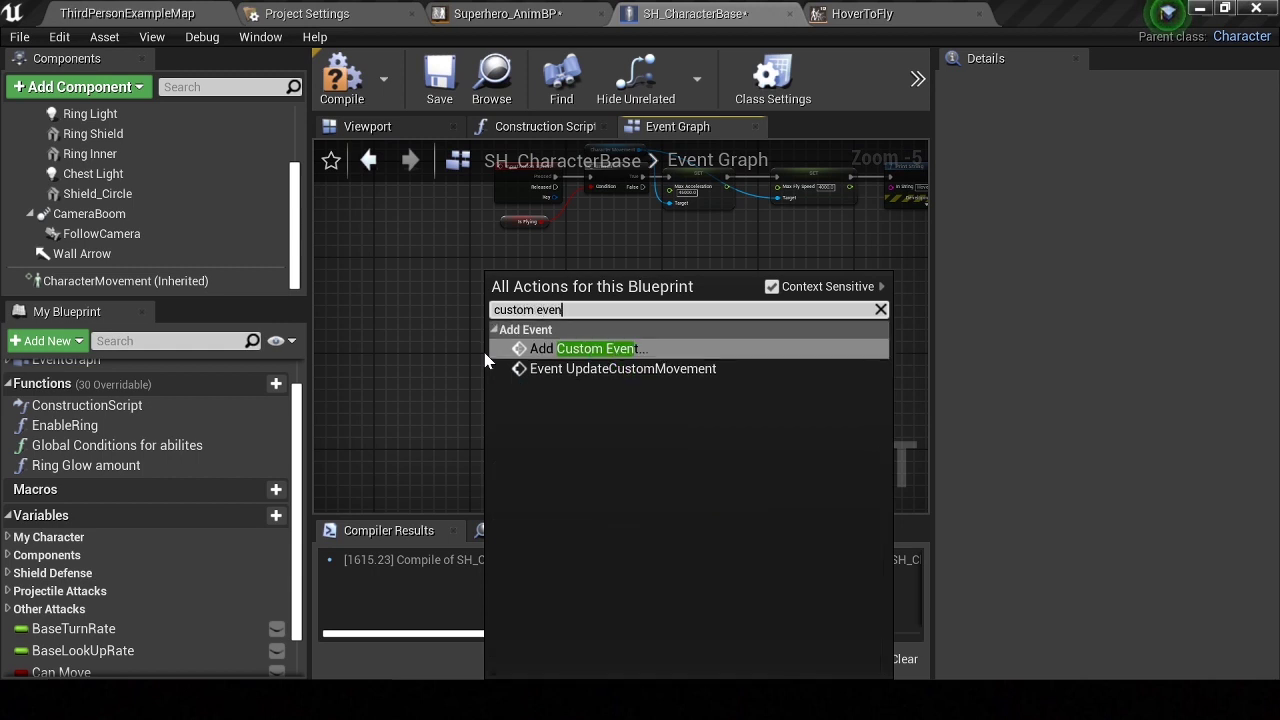
key(Return)
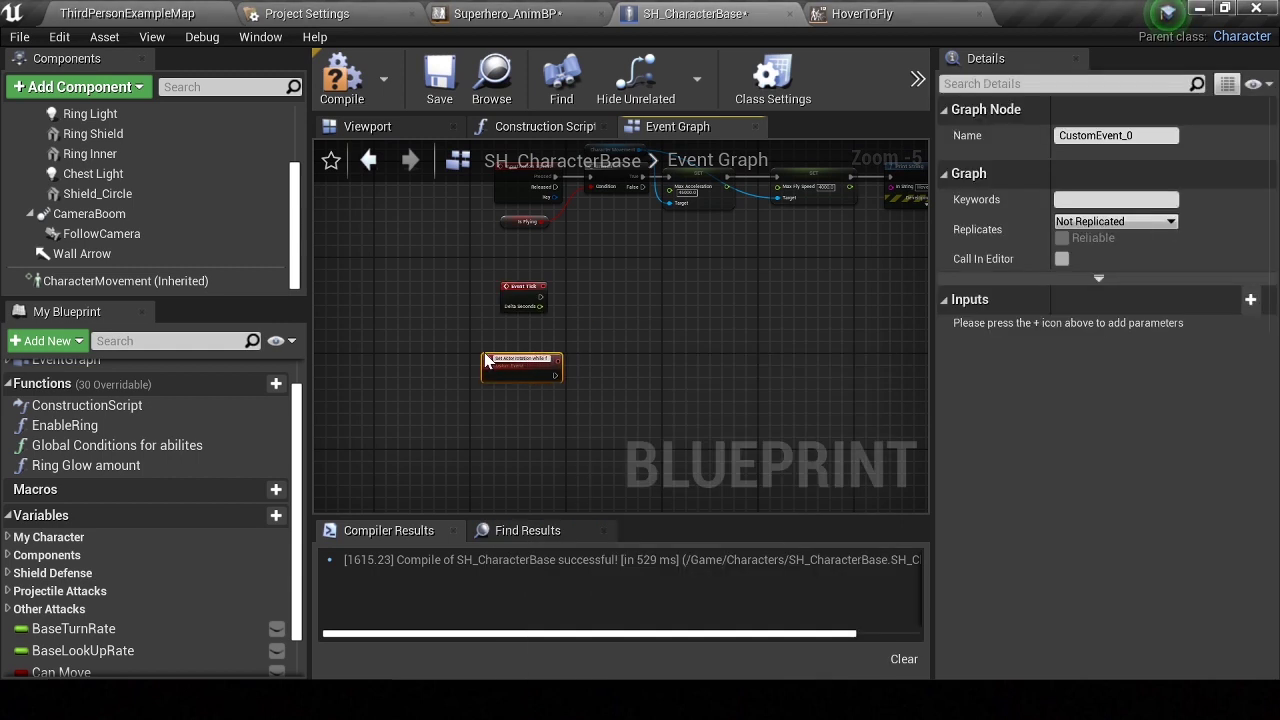
Connect Event Tick to a Sequence whose Then 0 calls Set Actor Rotation While Flying
scroll(496, 344, up, 5)
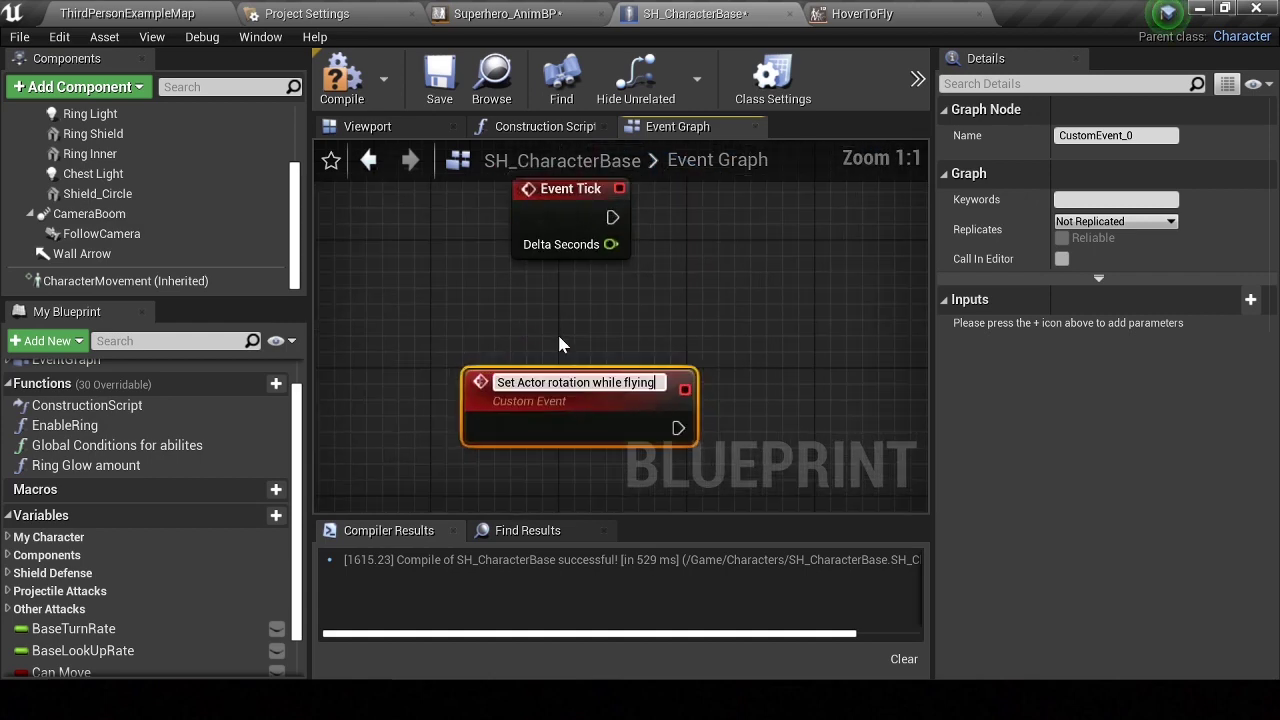
scroll(559, 344, down, 1)
drag(538, 328, 672, 326)
text(seq)
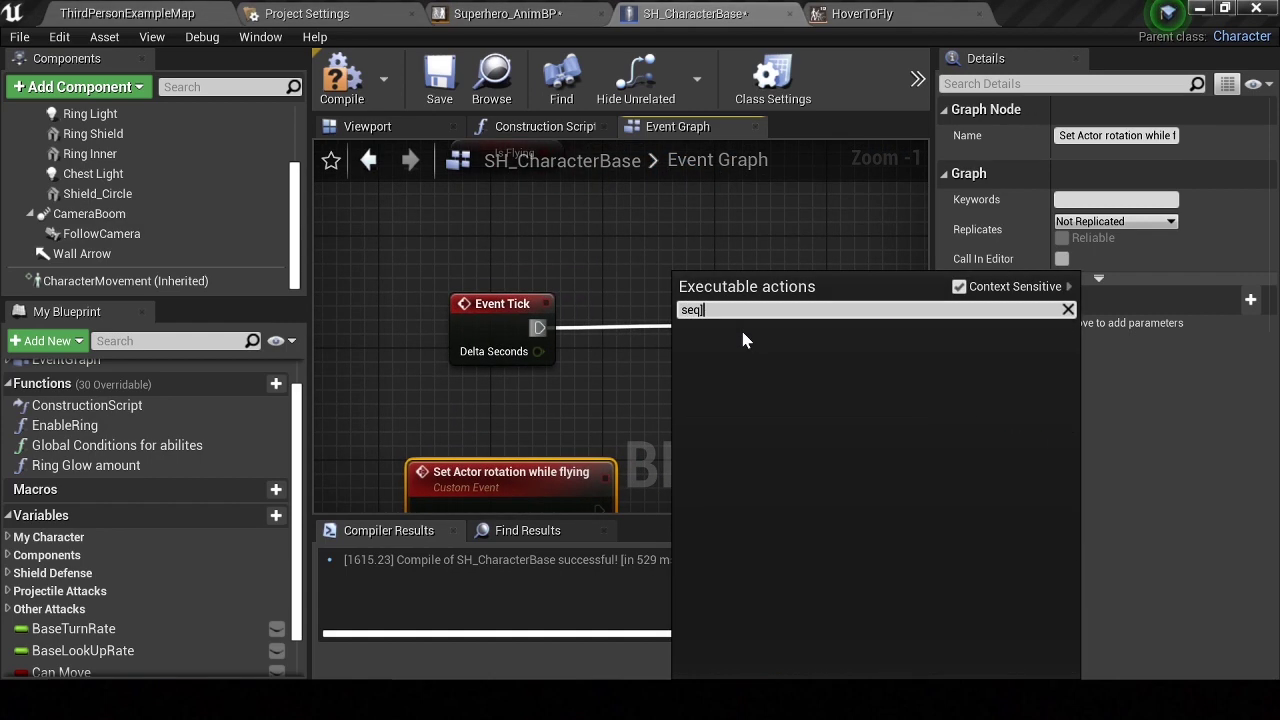
key(Return)
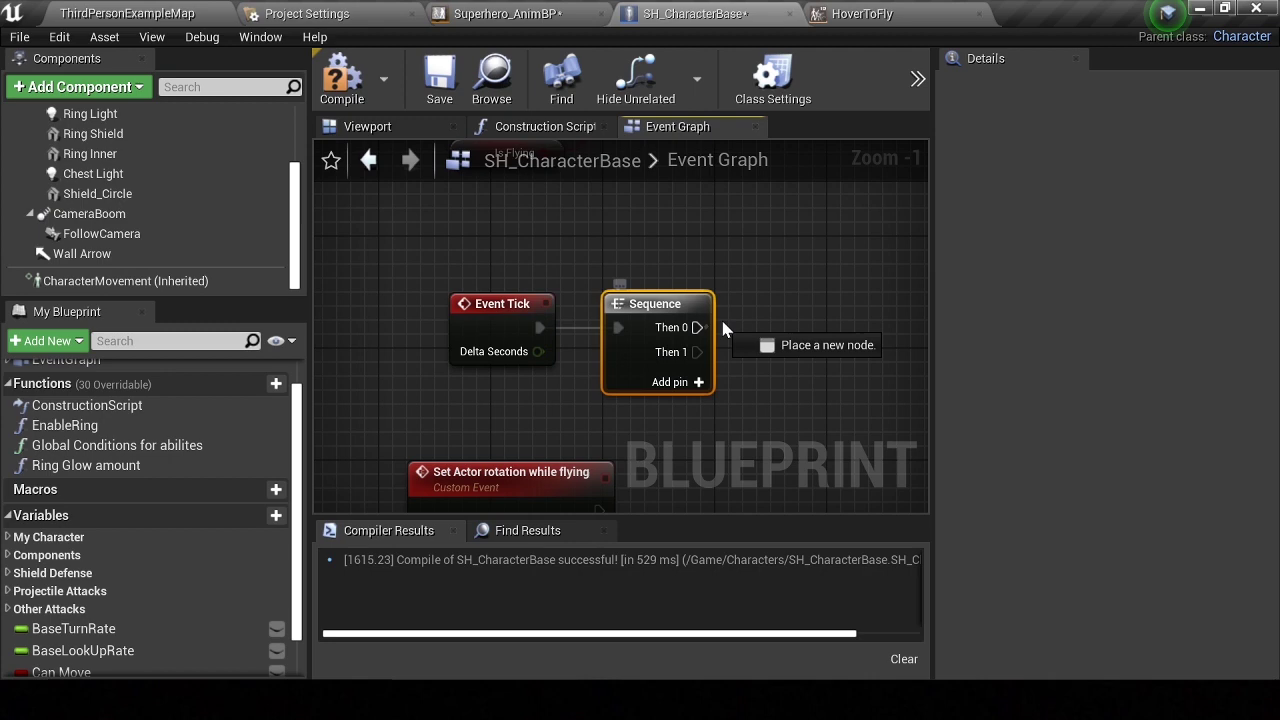
drag(724, 328, 776, 313)
text(set actor rotati)
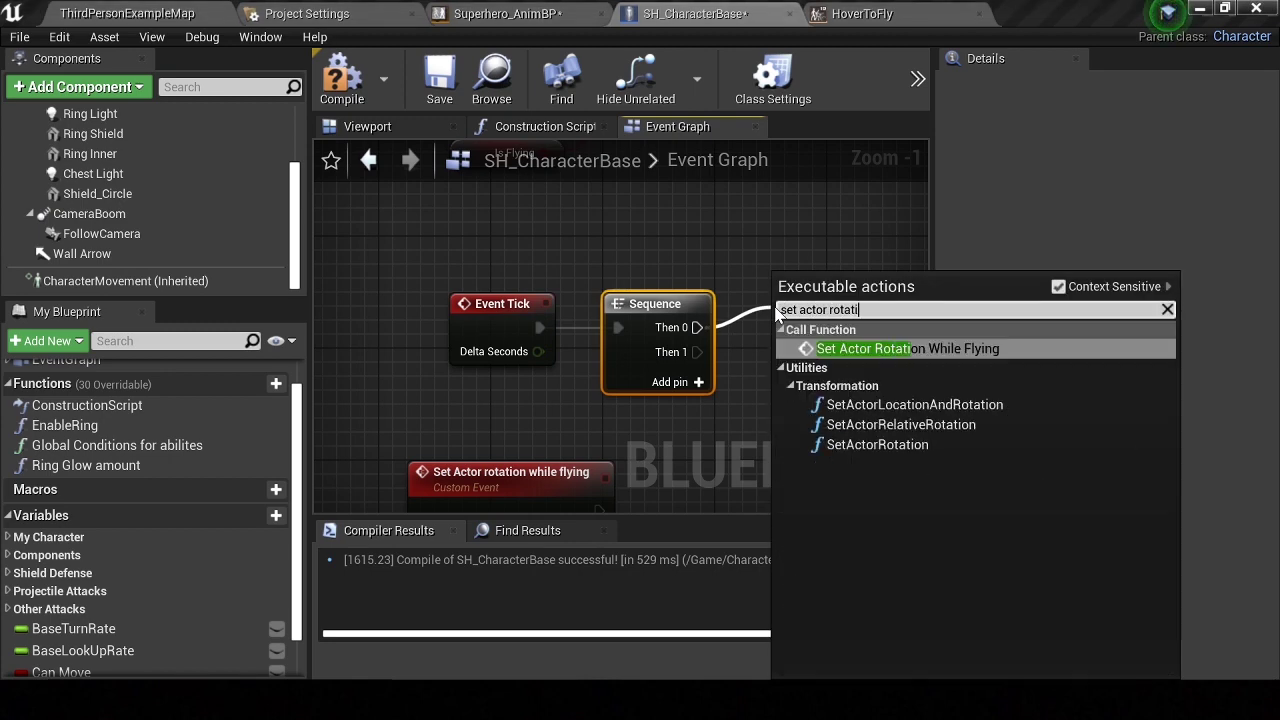
key(Return)
Move the tick nodes into free space beside the Begin Play event groups
scroll(690, 313, down, 3)
click(456, 318)
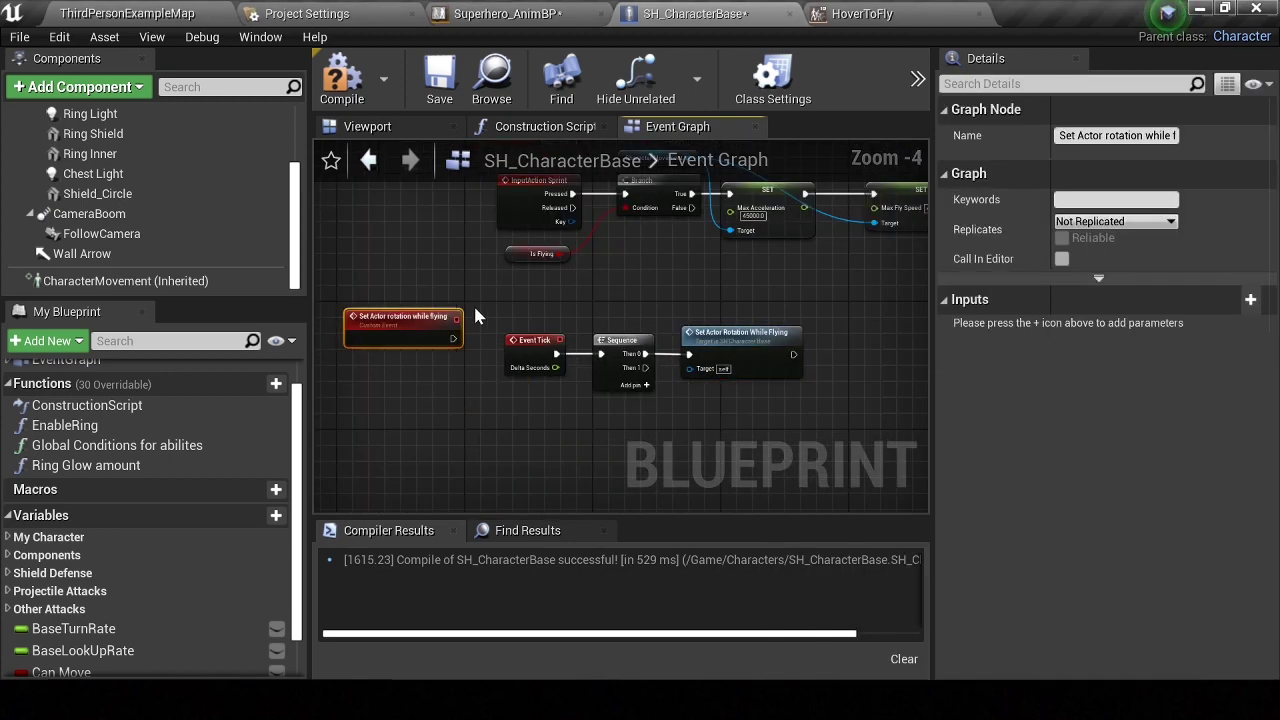
scroll(571, 346, down, 2)
mouse_move(548, 296)
right_down()
mouse_move(522, 163)
mouse_move(457, 263)
right_up()
right_drag(520, 160, 530, 300)
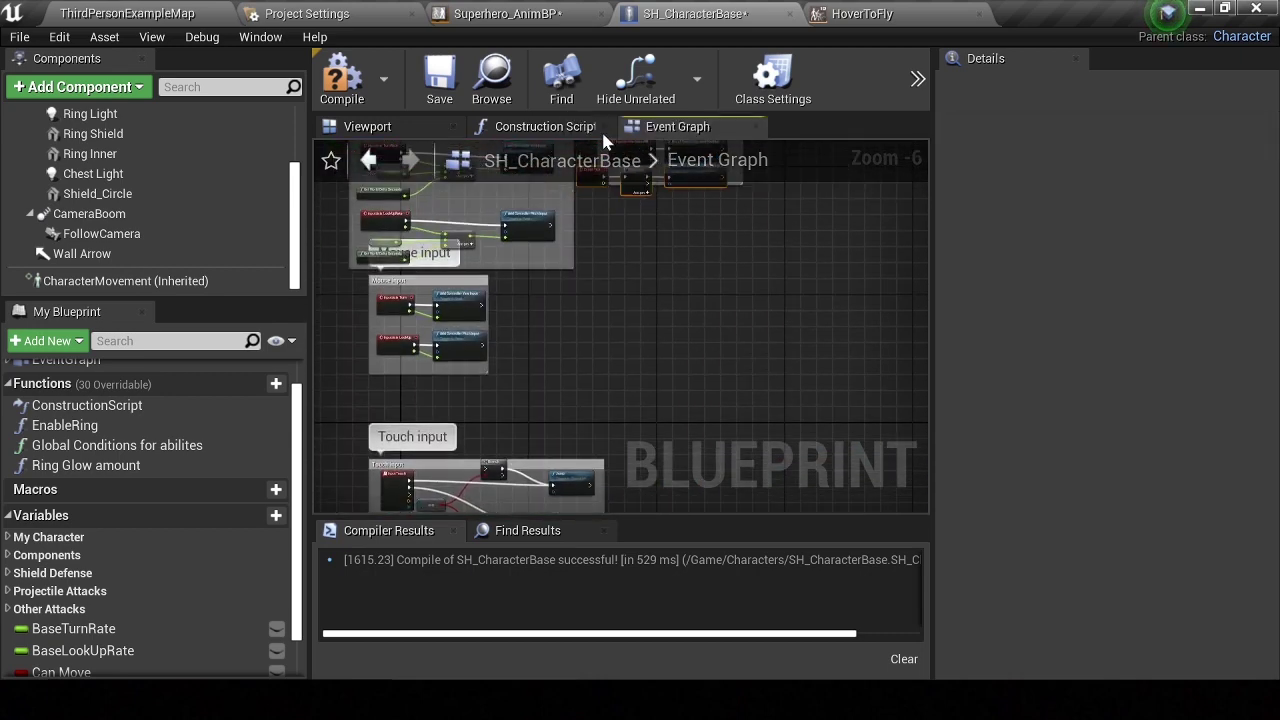
right_drag(600, 143, 657, 338)
scroll(617, 338, down, 3)
scroll(651, 307, up, 2)
scroll(653, 259, up, 1)
mouse_move(653, 259)
mouse_down()
mouse_move(660, 521)
mouse_move(602, 258)
mouse_up()
scroll(576, 228, up, 4)
scroll(600, 285, down, 1)
scroll(639, 243, down, 2)
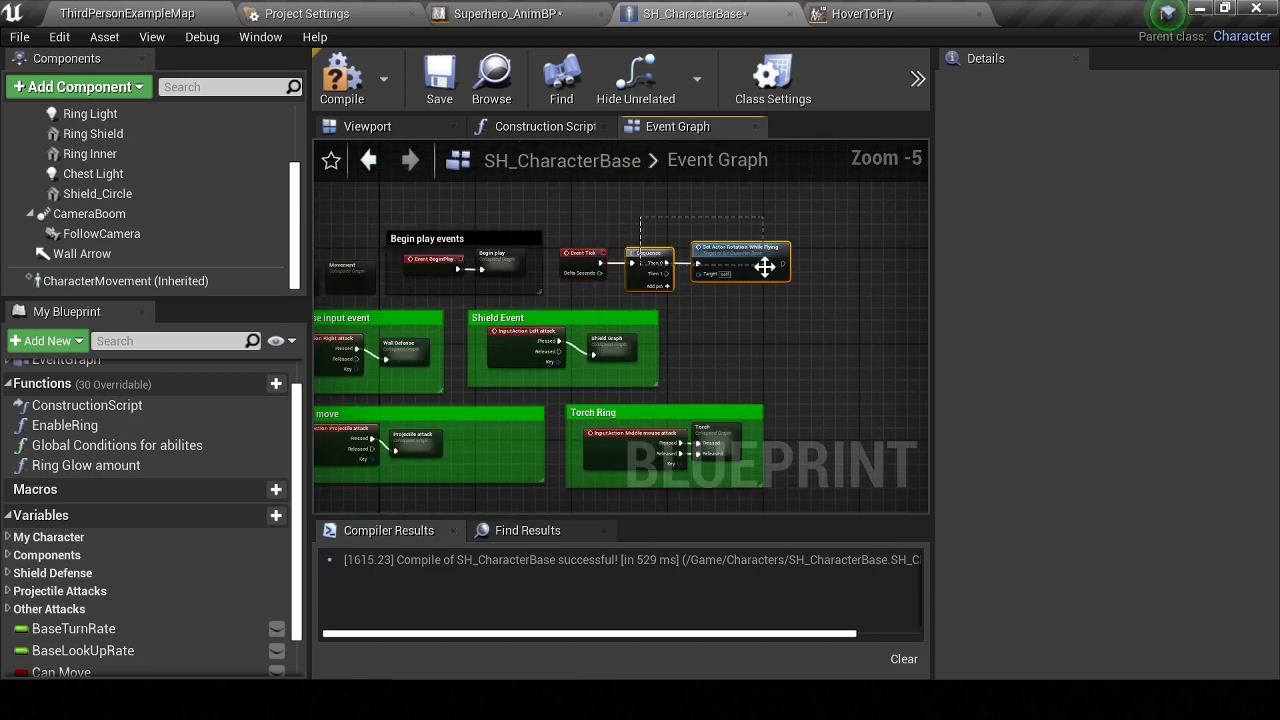
Collapse the Sequence and rotation call into a graph named Tick
right_click(765, 270)
click(832, 443)
text(Tick)
key(Return)
scroll(665, 268, up, 2)
right_drag(666, 268, 757, 320)
scroll(757, 320, down, 1)
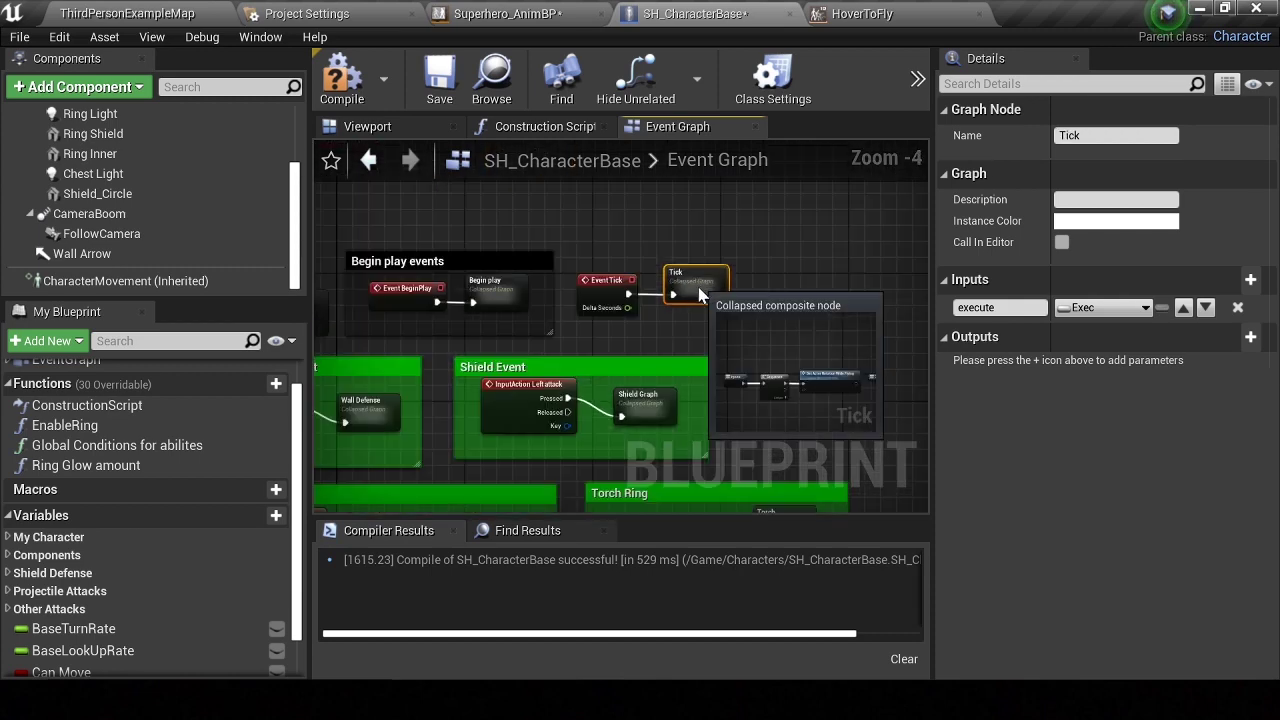
Wrap the Tick node in a black 'Tick events' comment and shift the rotation event right
key(c)
text(Tick events)
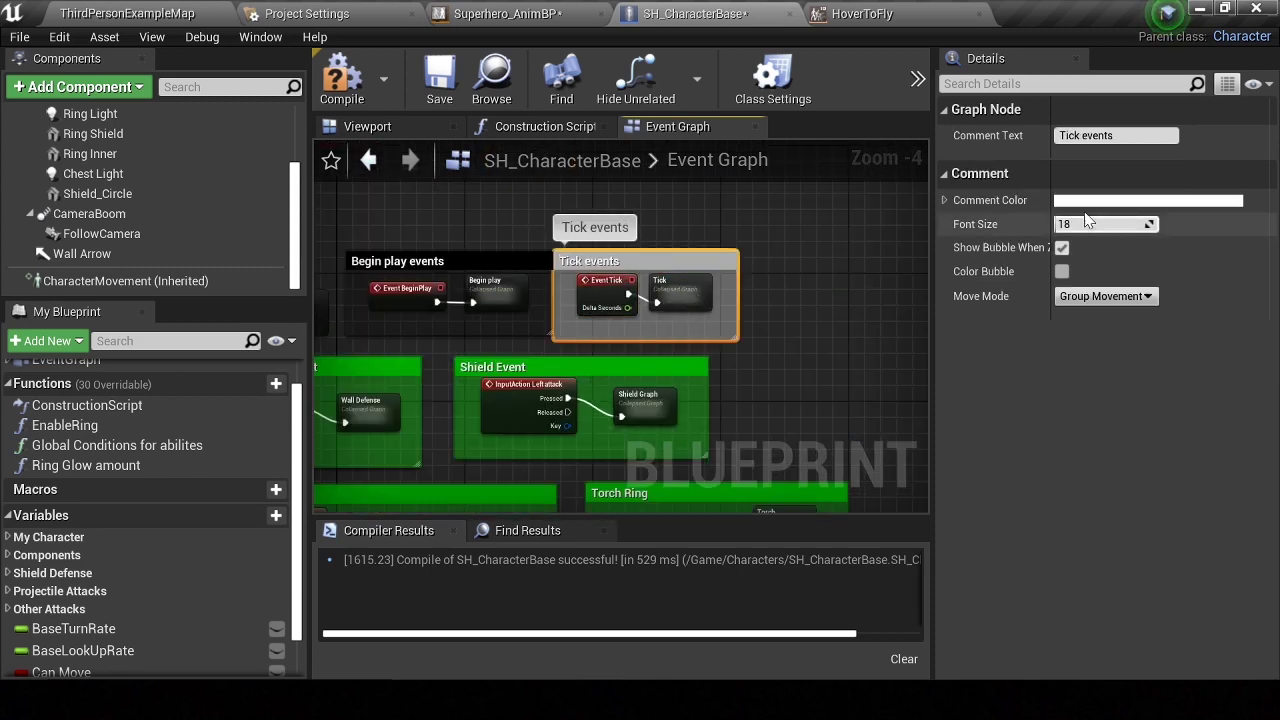
click(1090, 201)
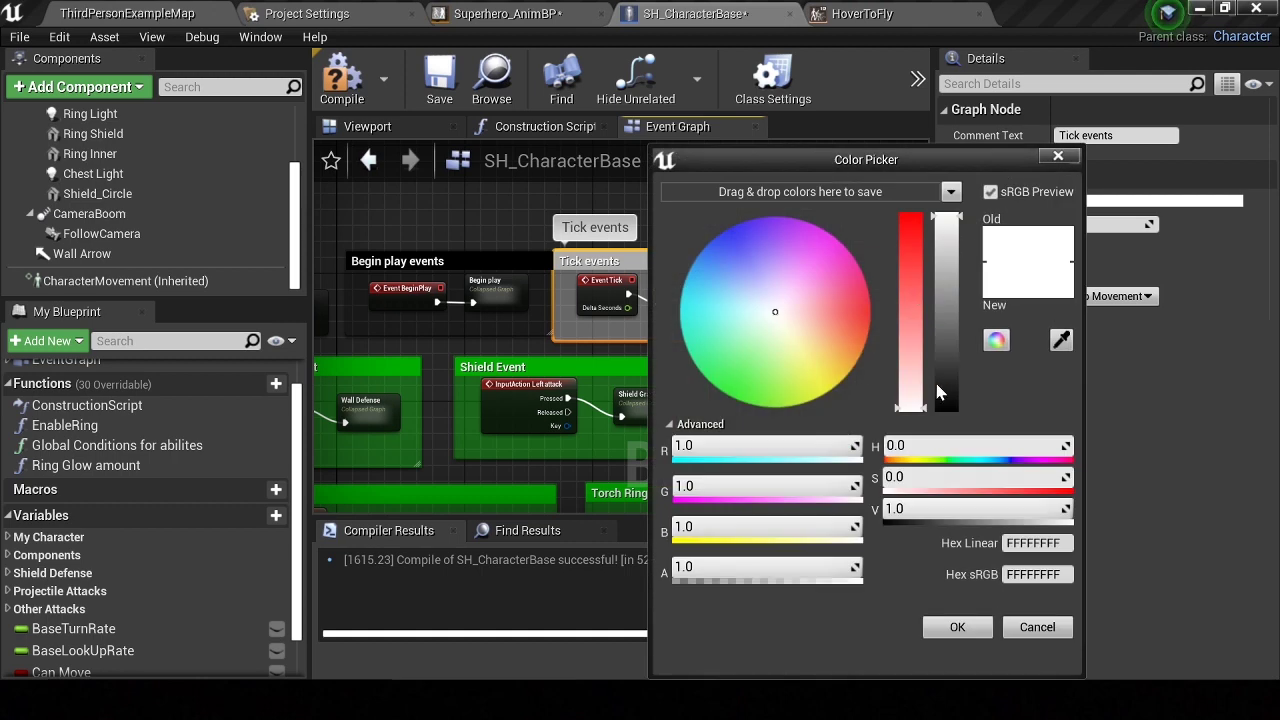
drag(938, 393, 938, 412)
click(957, 627)
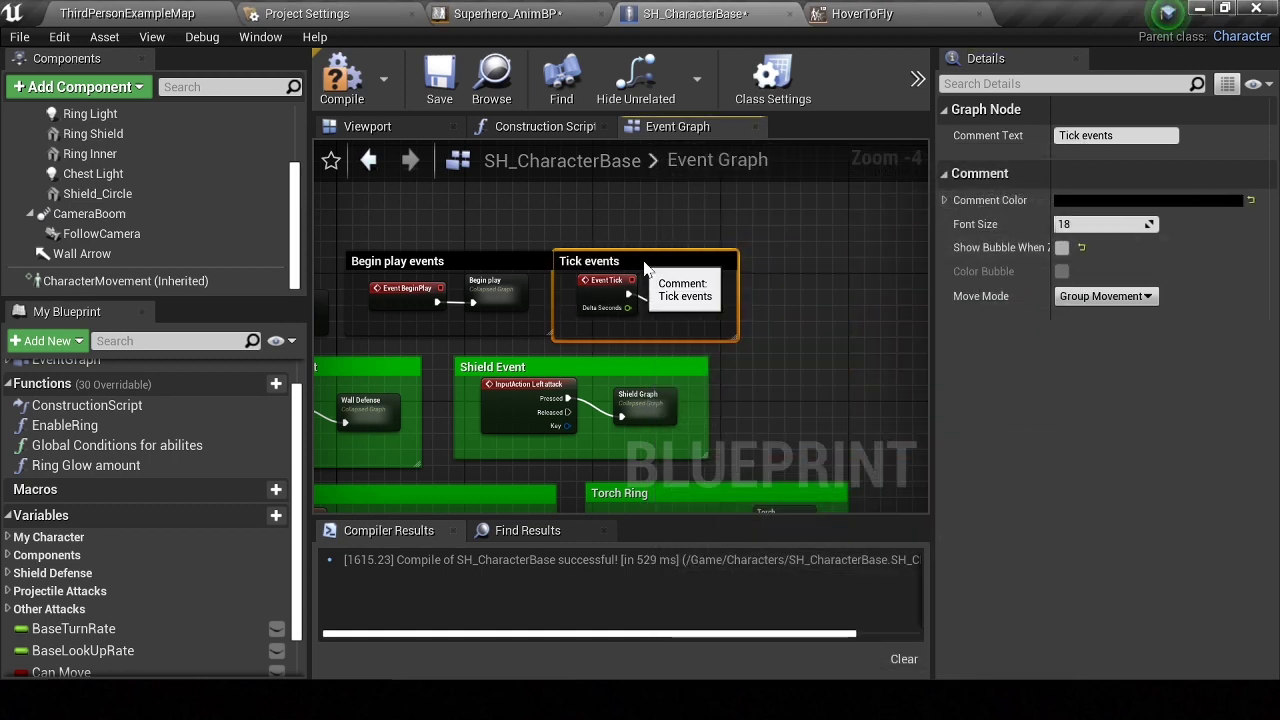
scroll(659, 261, down, 3)
scroll(575, 244, up, 2)
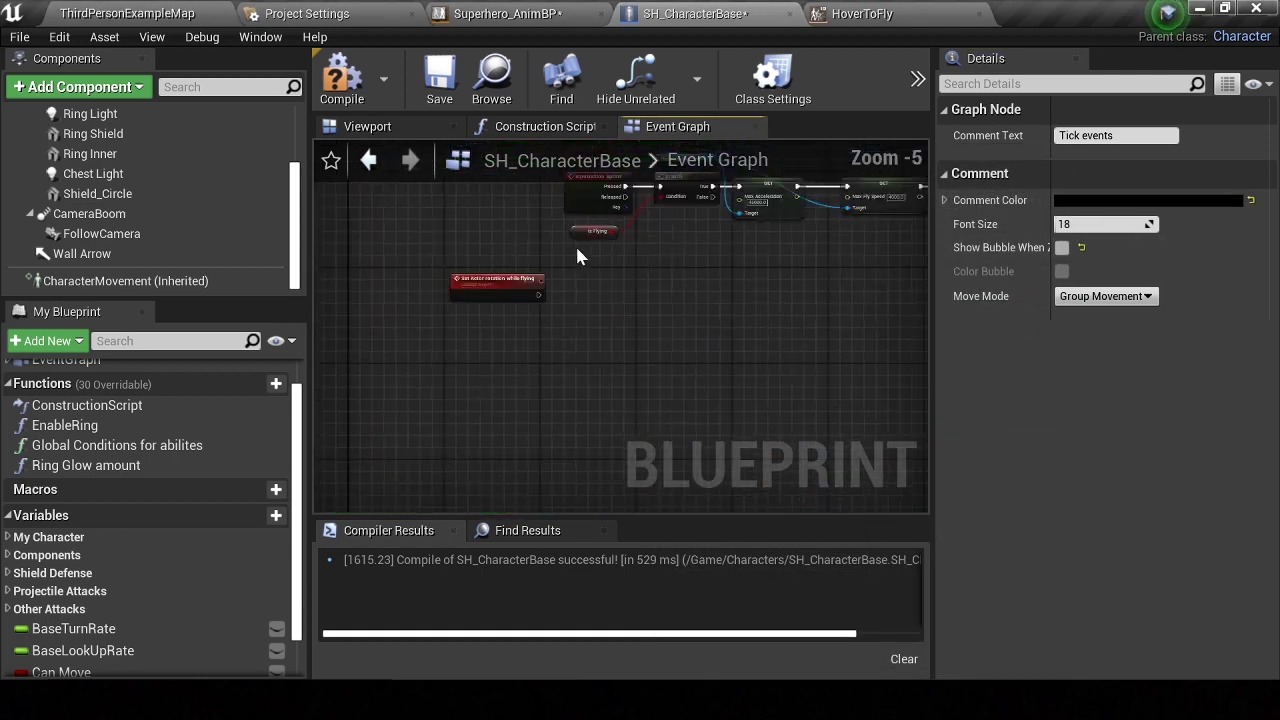
scroll(463, 311, up, 3)
scroll(511, 322, down, 1)
scroll(511, 322, down, 1)
drag(428, 343, 571, 349)
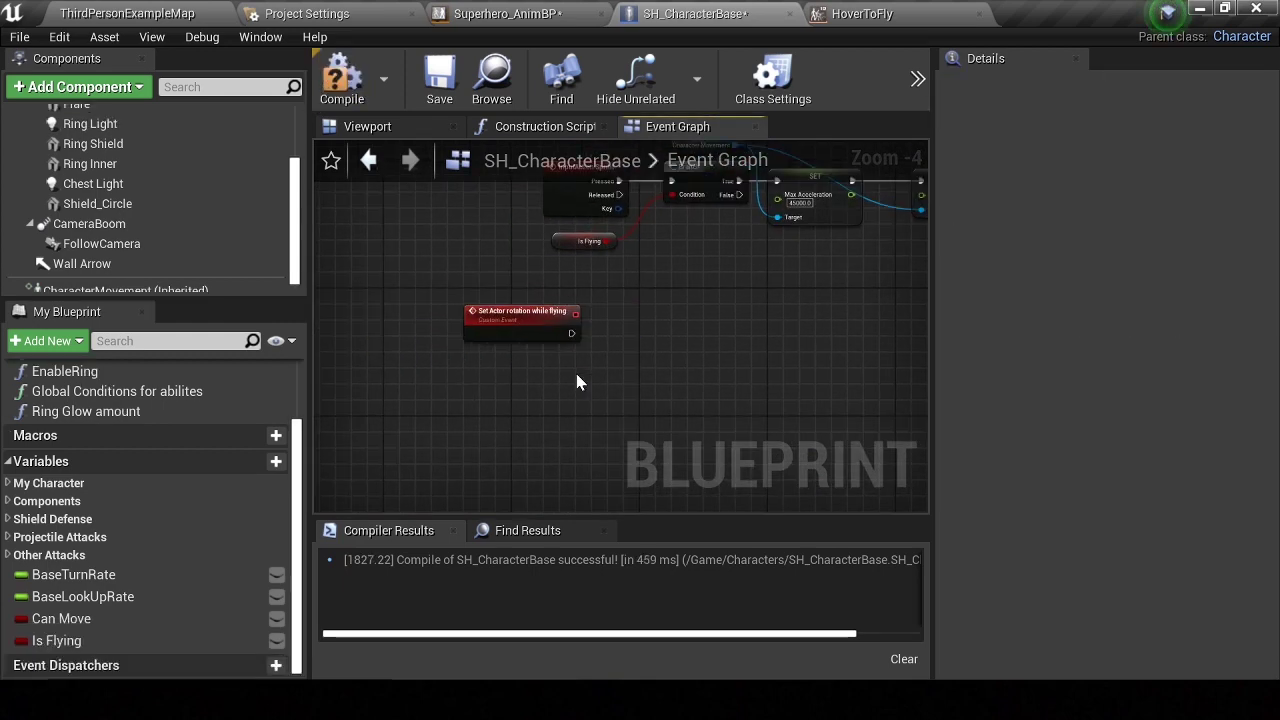
Add an Is Flying getter and a capsule SetWorldRotation node with New Rotation split
scroll(504, 298, up, 1)
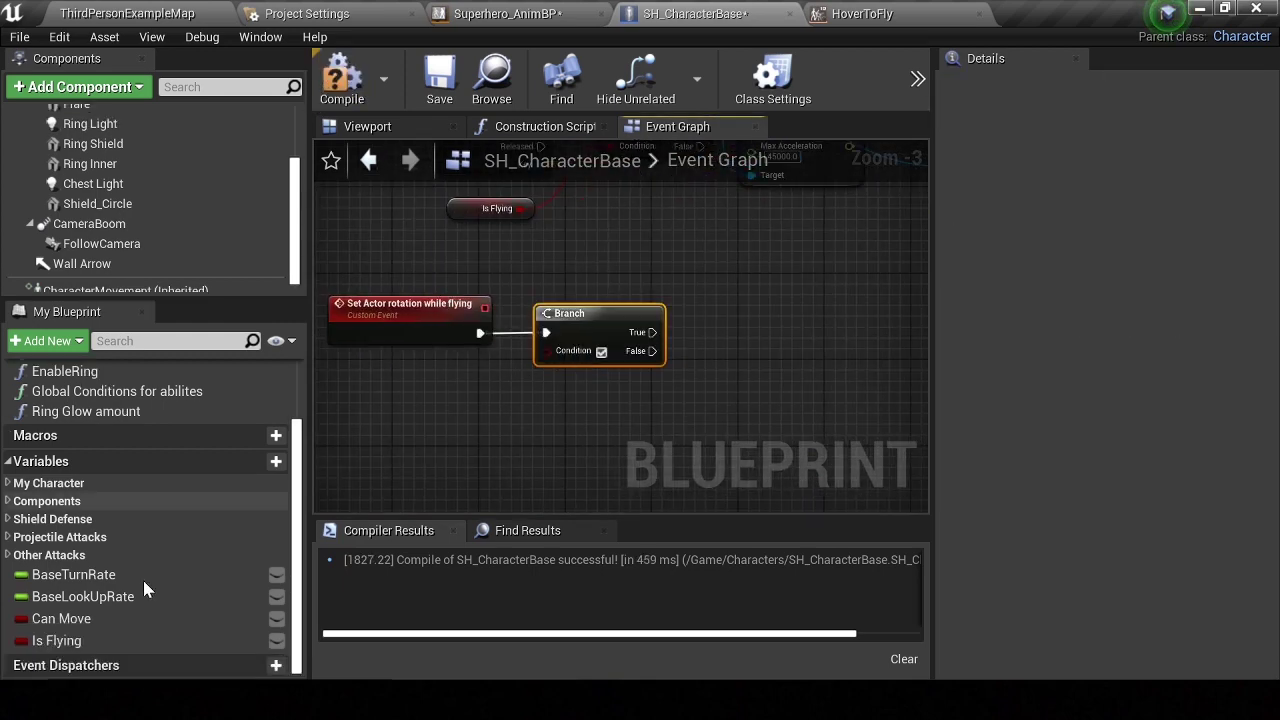
drag(60, 640, 409, 432)
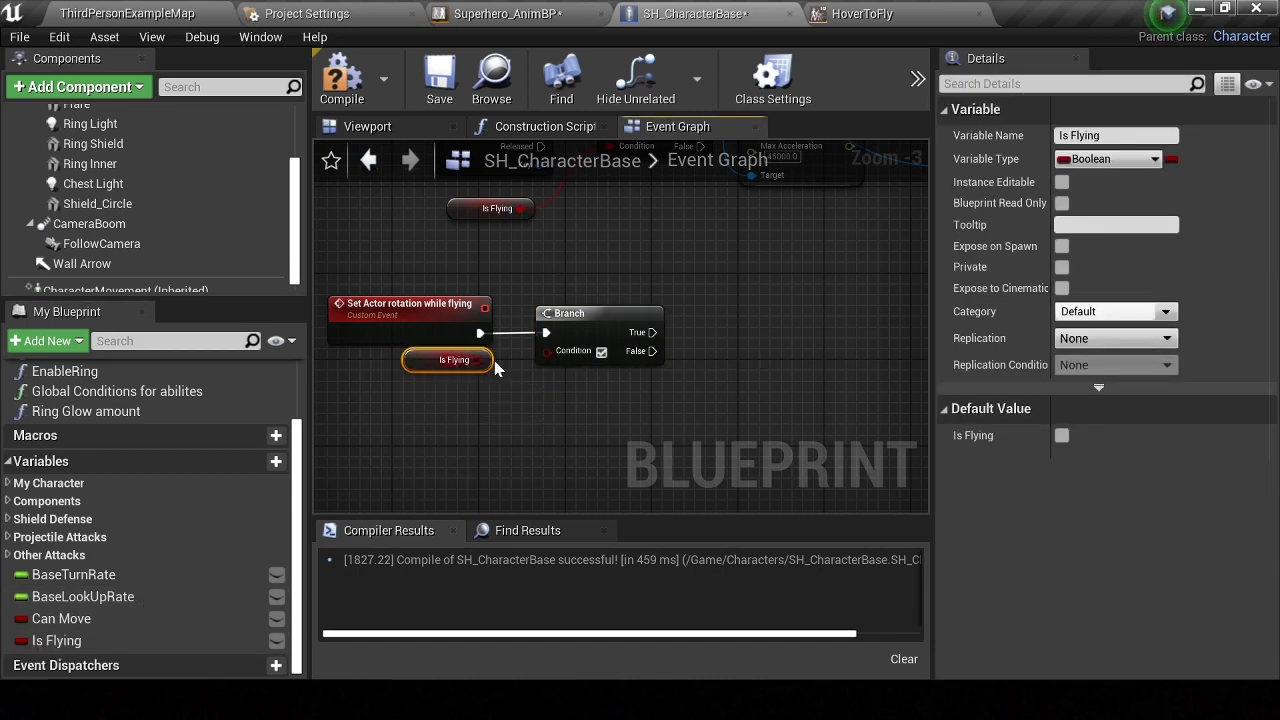
scroll(99, 190, up, 1)
scroll(97, 187, up, 2)
drag(110, 139, 562, 424)
drag(747, 355, 747, 355)
text(set )
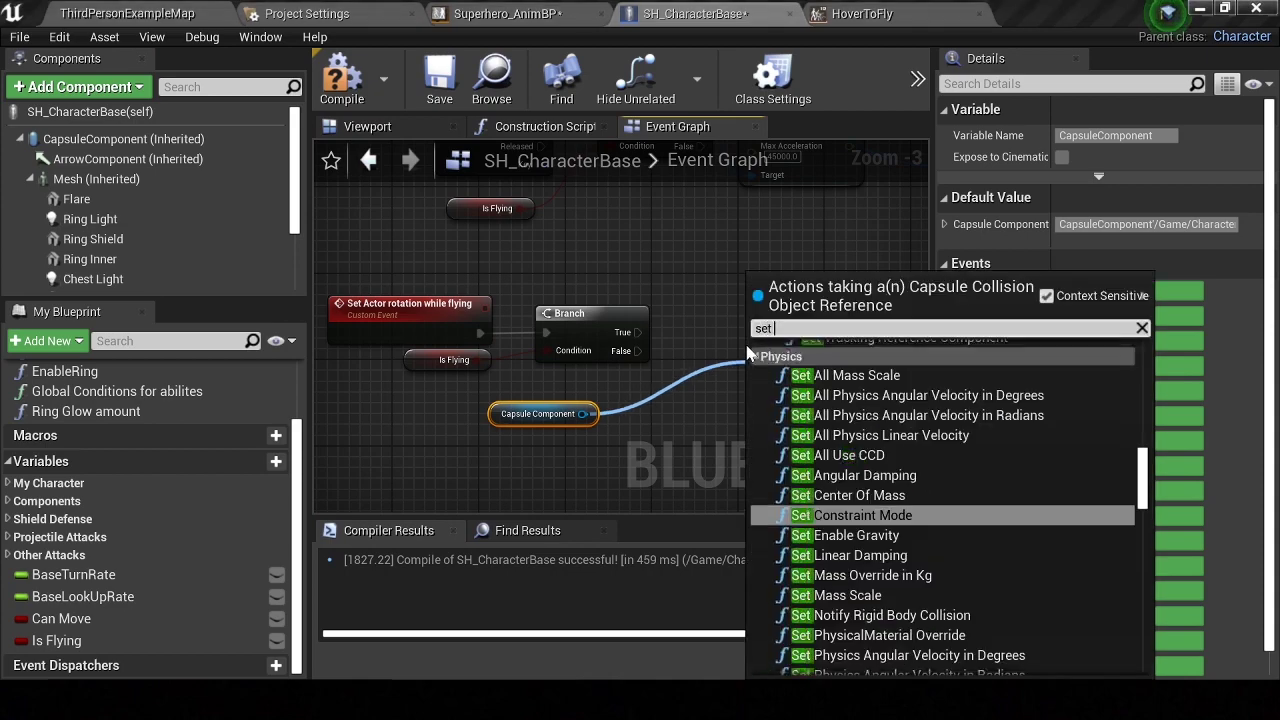
text(world)
key(Return)
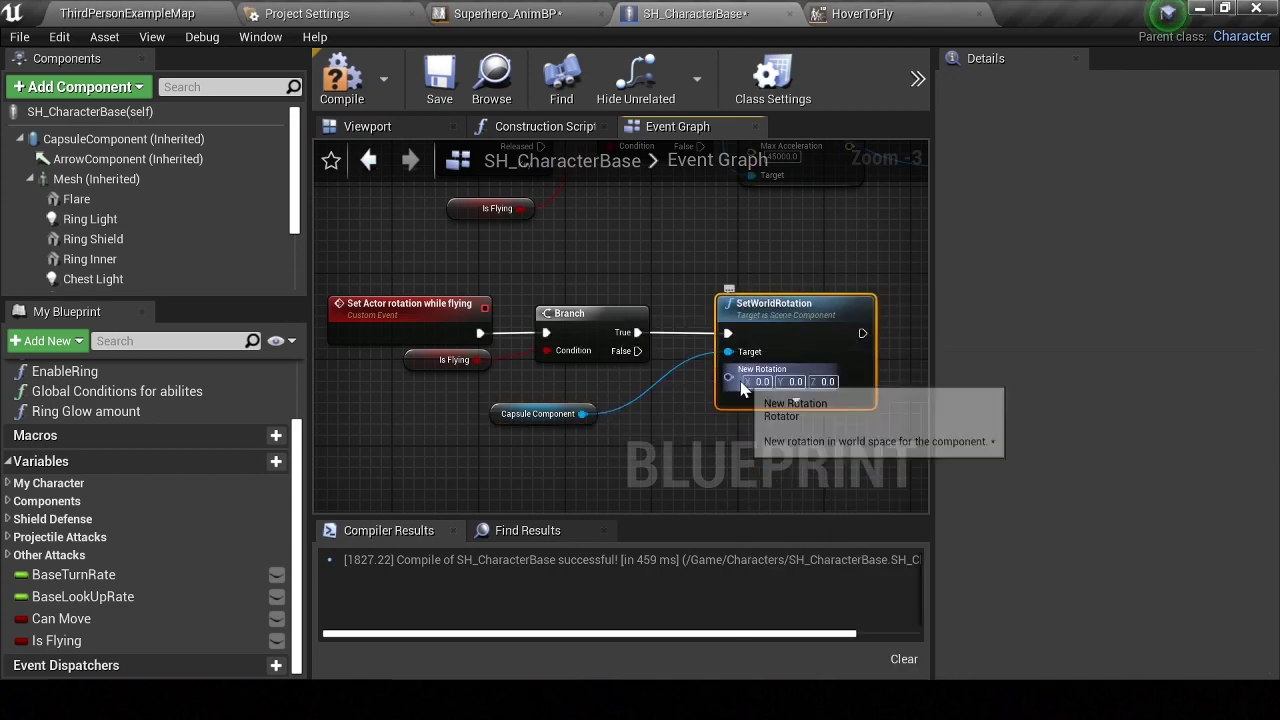
right_click(750, 387)
click(573, 427)
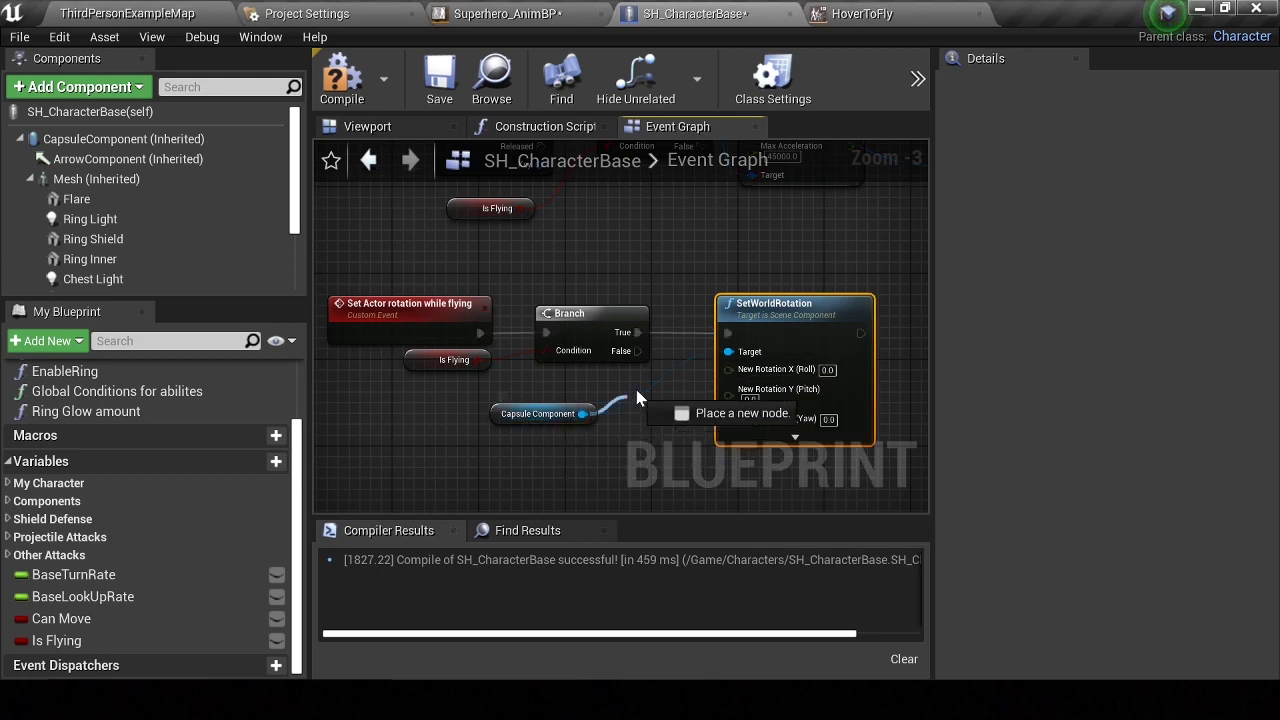
Add the capsule's GetWorldRotation and split its output into roll, pitch and yaw
drag(583, 413, 635, 400)
text(get world)
key(Return)
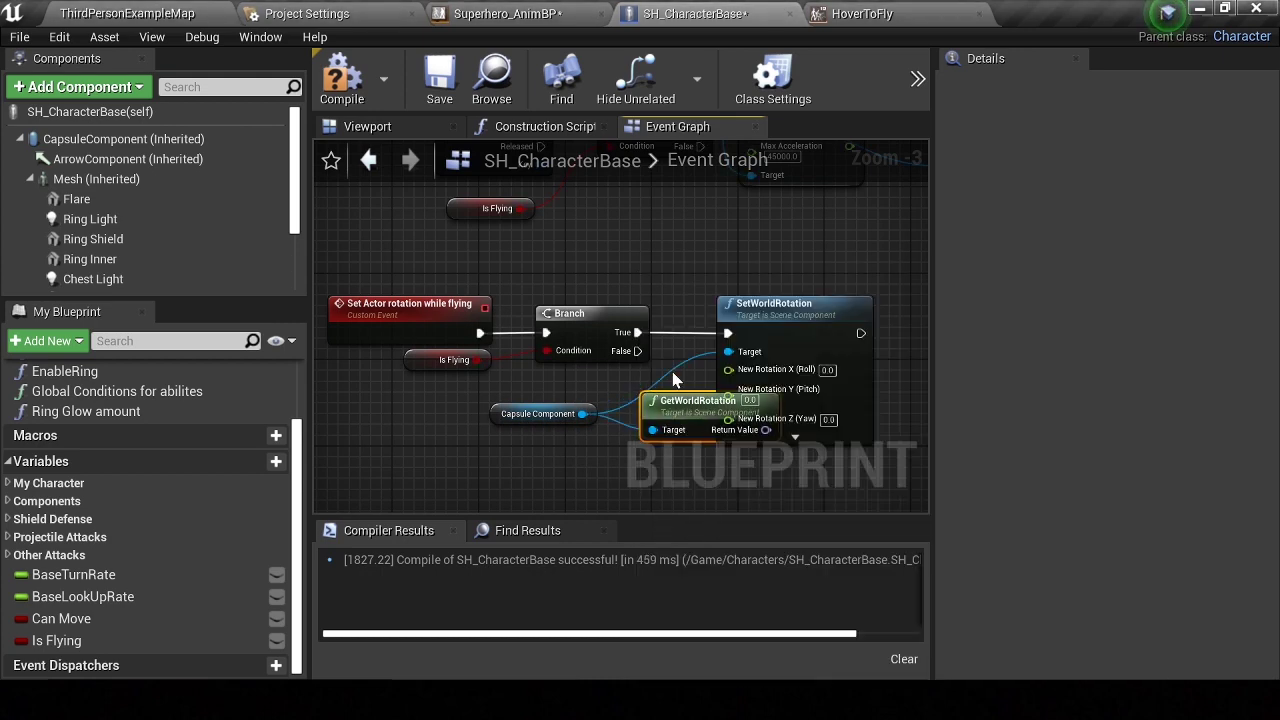
right_drag(643, 383, 547, 370)
drag(713, 309, 861, 309)
right_click(670, 417)
click(652, 460)
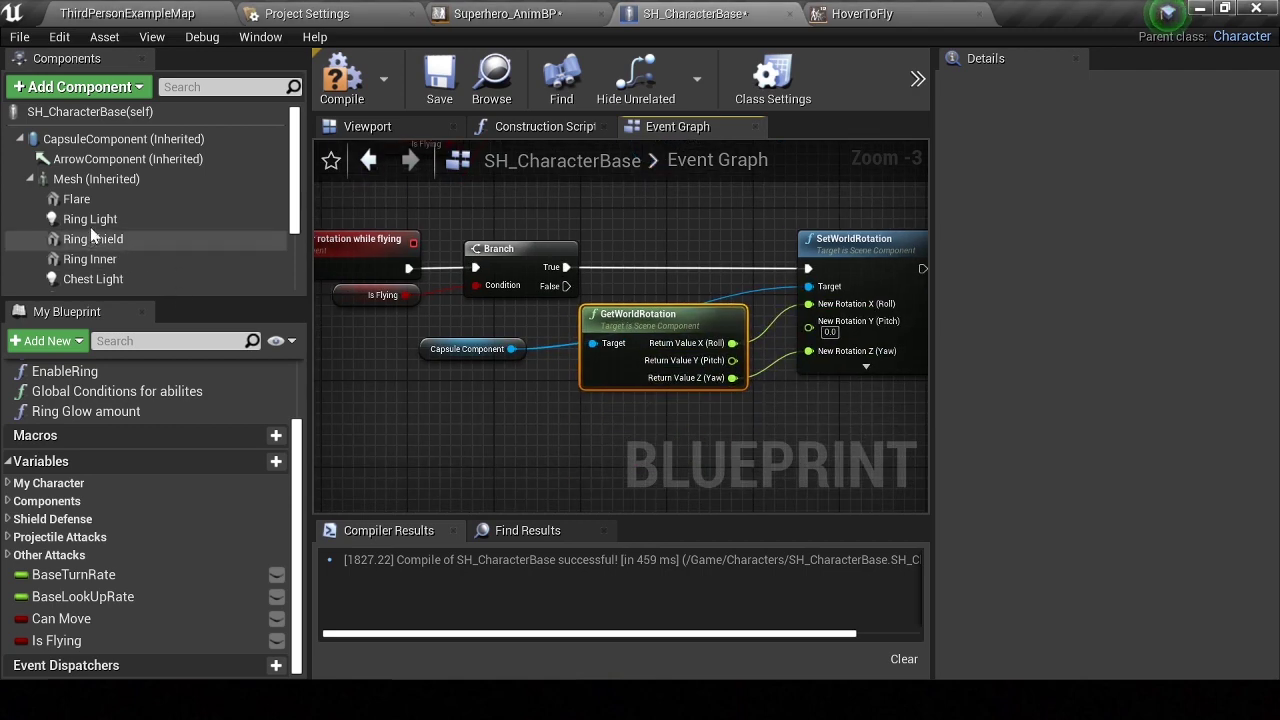
Add FollowCamera's GetWorldRotation, split it, and feed its pitch into the new rotation
scroll(94, 259, down, 1)
mouse_move(94, 234)
mouse_down()
mouse_move(492, 427)
mouse_move(630, 445)
mouse_up()
text(get worldr)
key(Return)
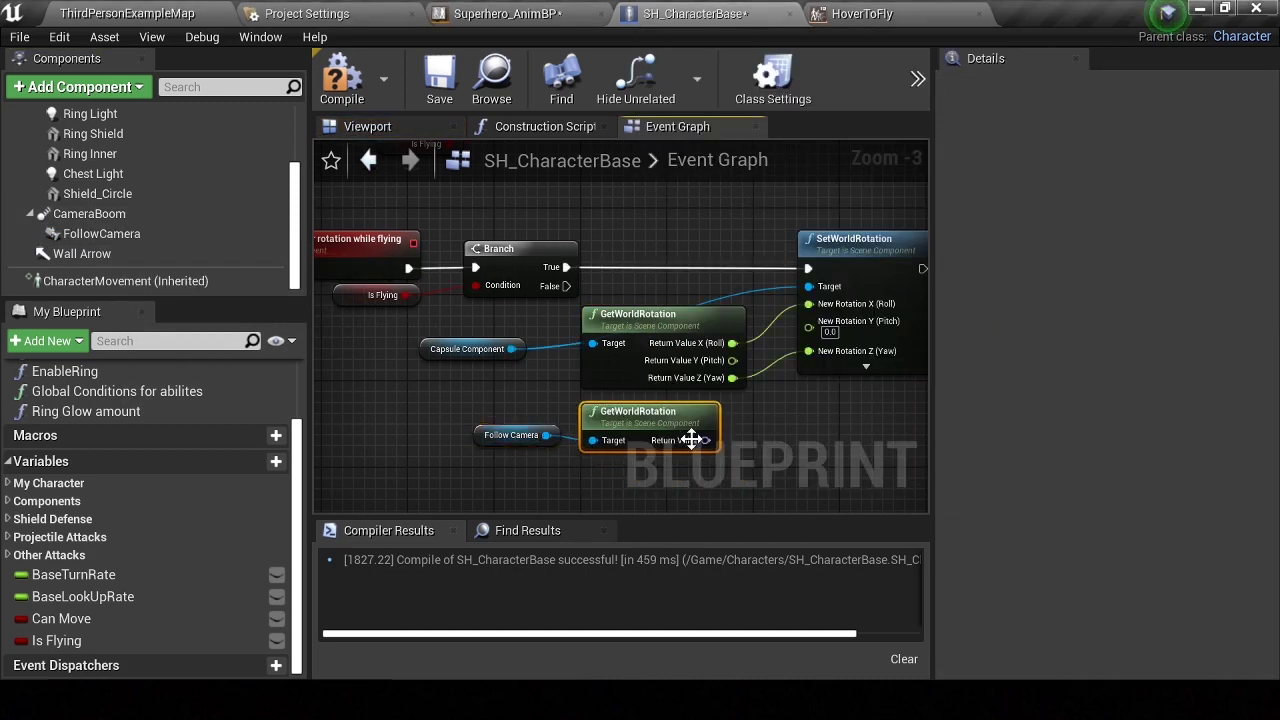
right_click(692, 440)
click(694, 489)
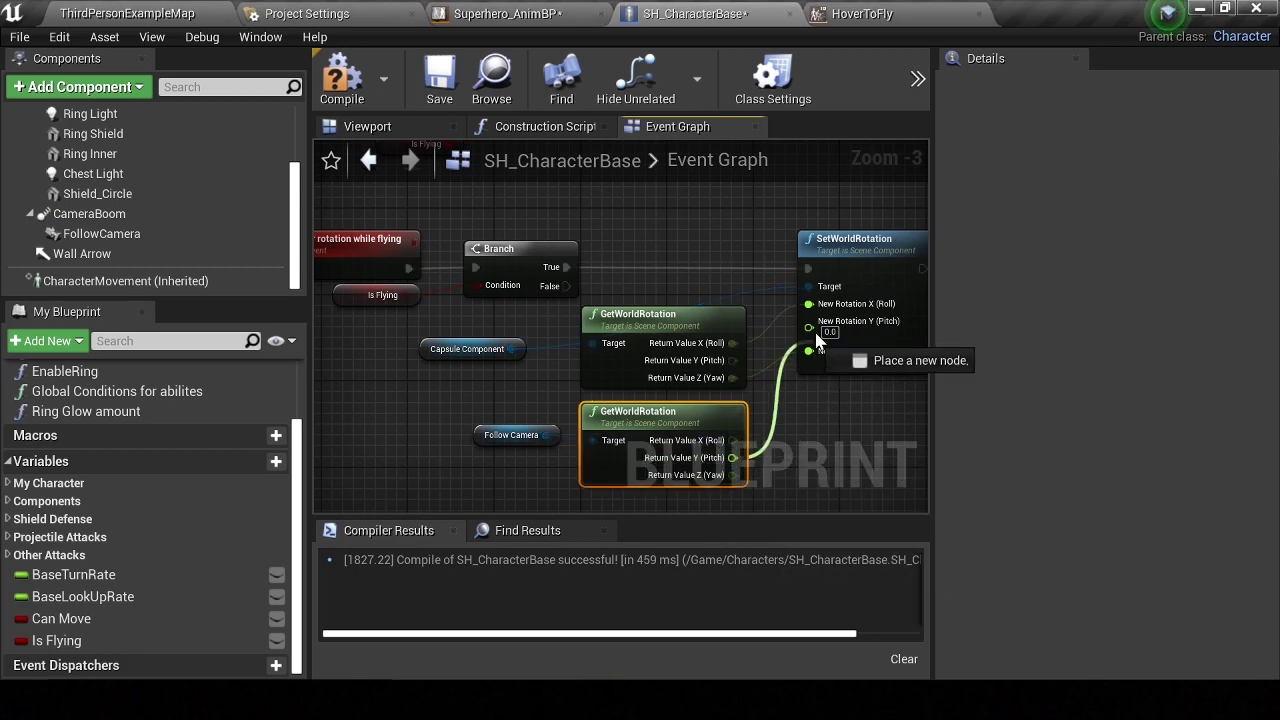
drag(817, 340, 809, 328)
scroll(752, 367, down, 1)
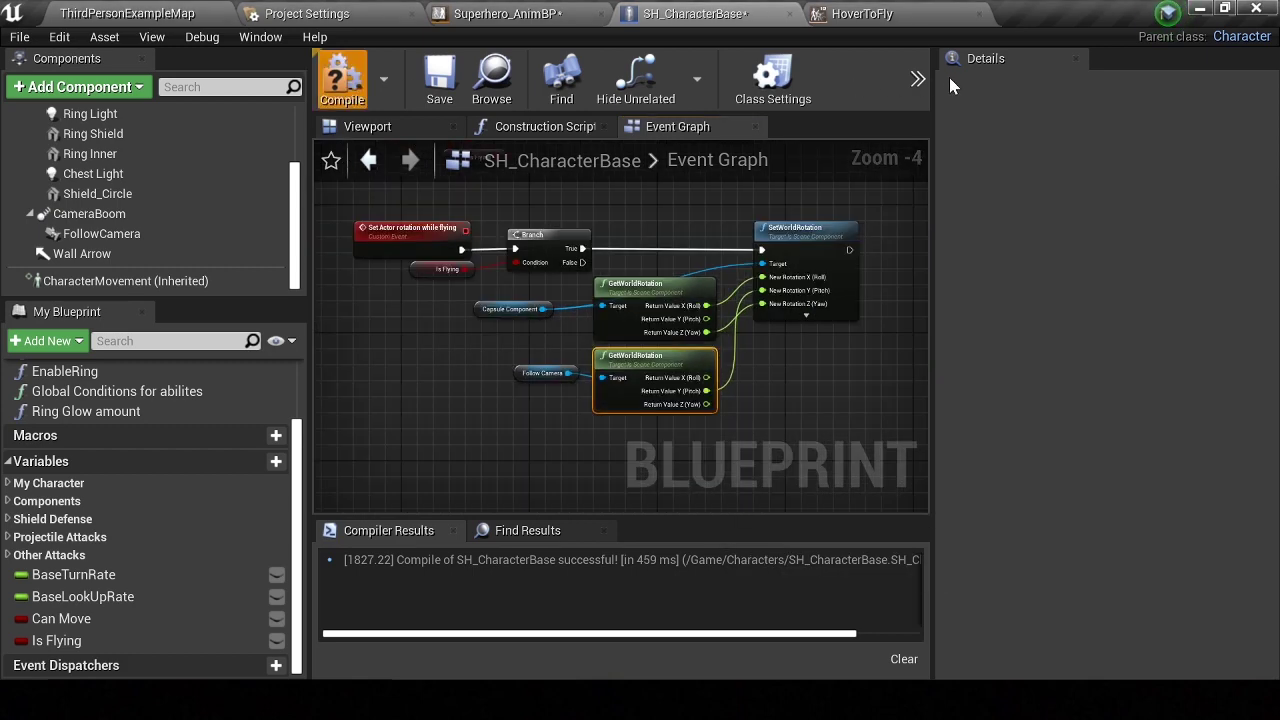
Launch a standalone game preview and run the character forward
click(916, 88)
click(941, 174)
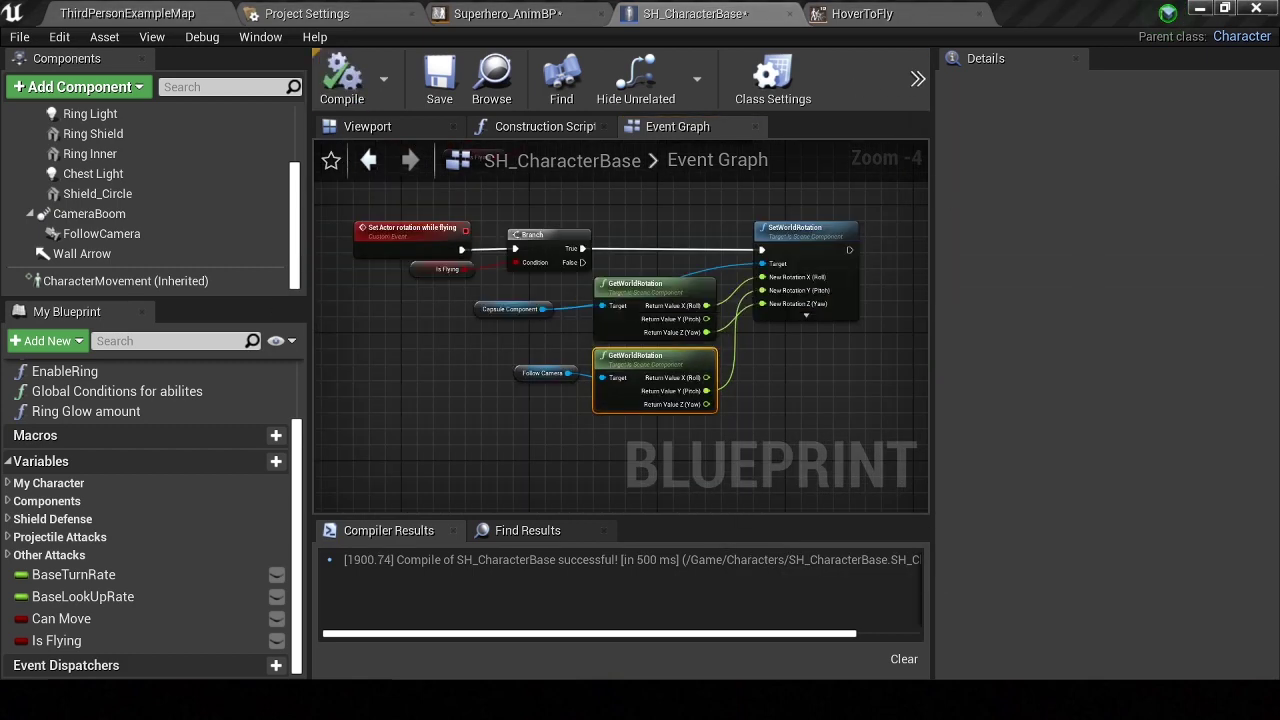
key(w)
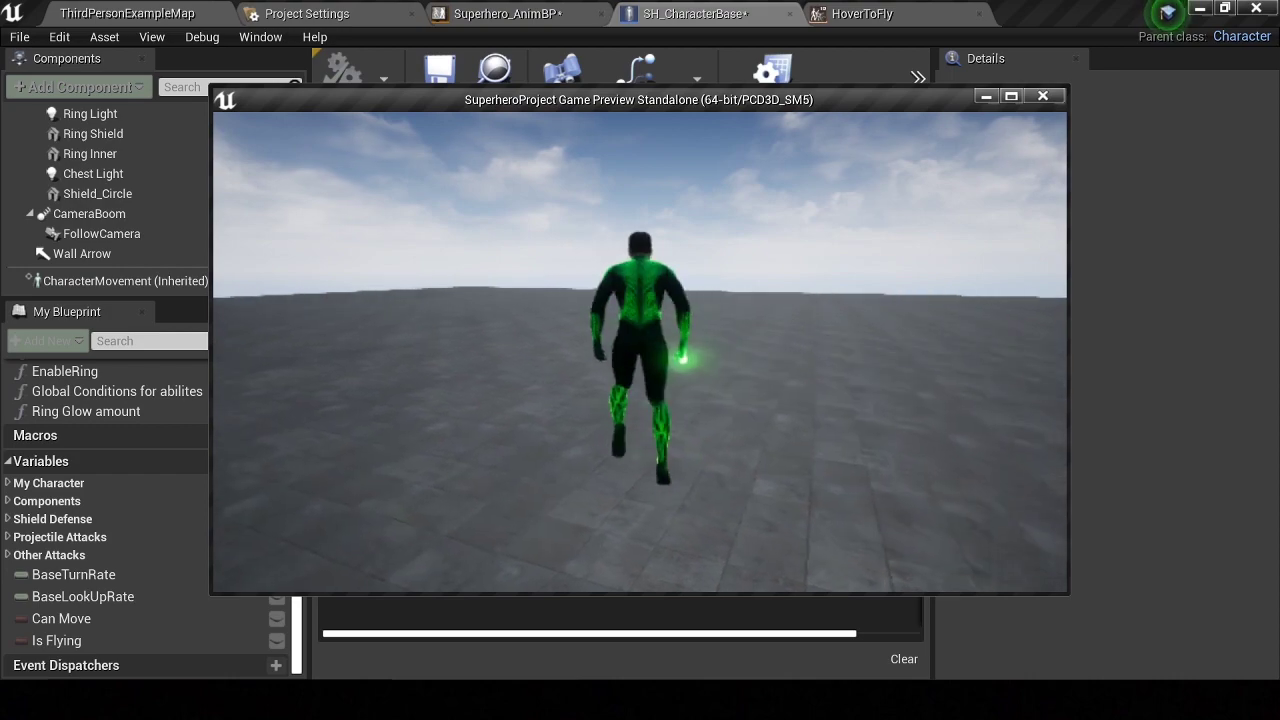
Fly the character up into the sky in its flying pose, then end the preview
key(space)
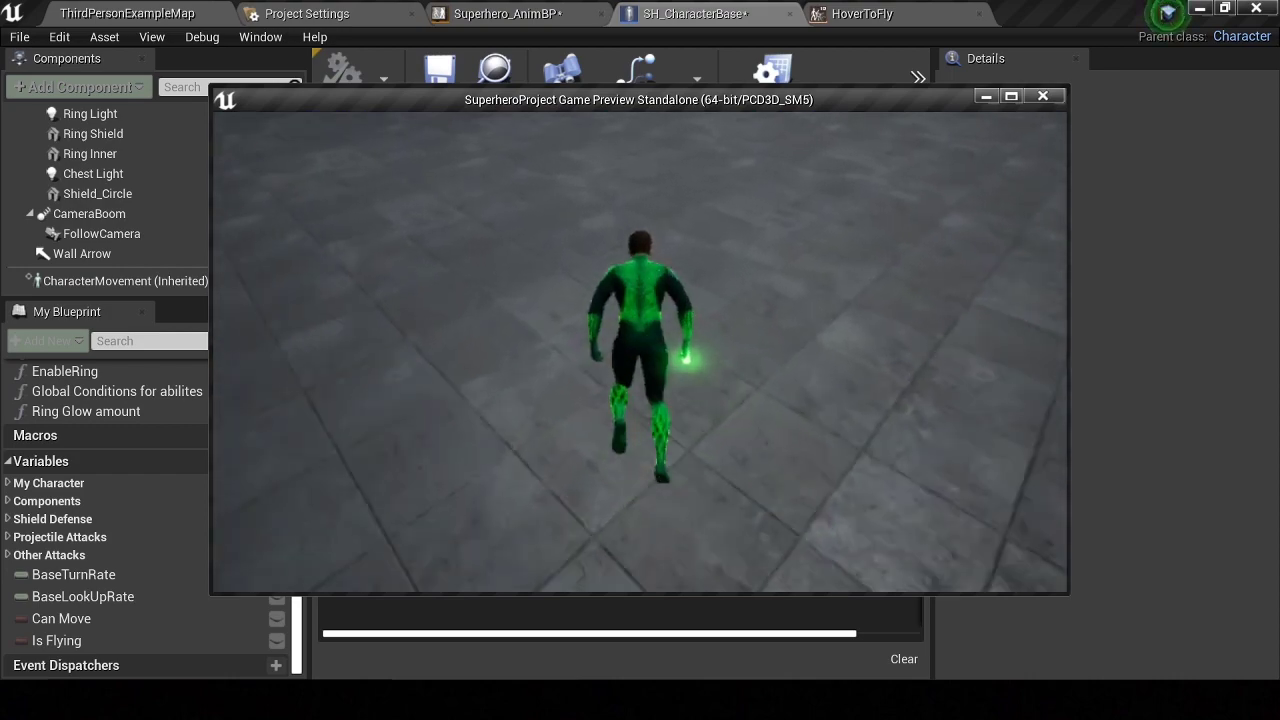
key(space)
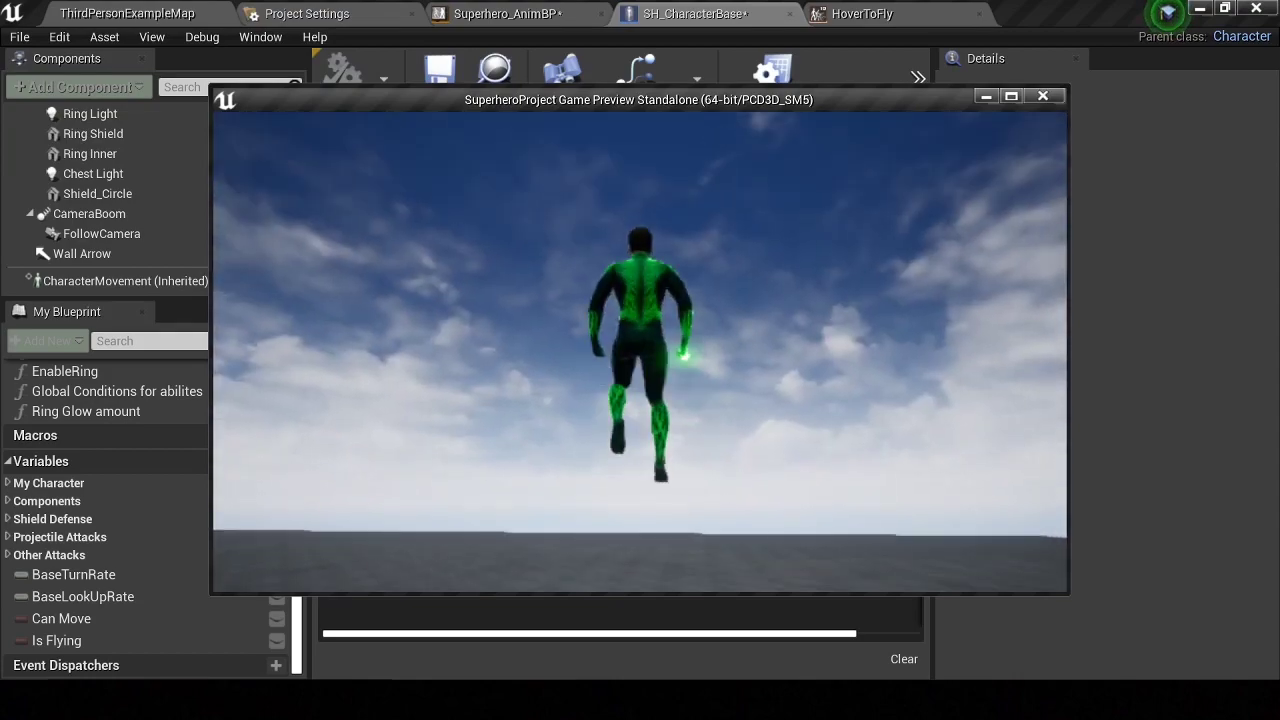
key(Escape)
scroll(601, 365, down, 8)
scroll(677, 277, up, 1)
scroll(677, 277, up, 1)
Move the Enable Ring node right to make room after the braking deceleration setter
right_drag(752, 268, 481, 279)
scroll(481, 279, up, 1)
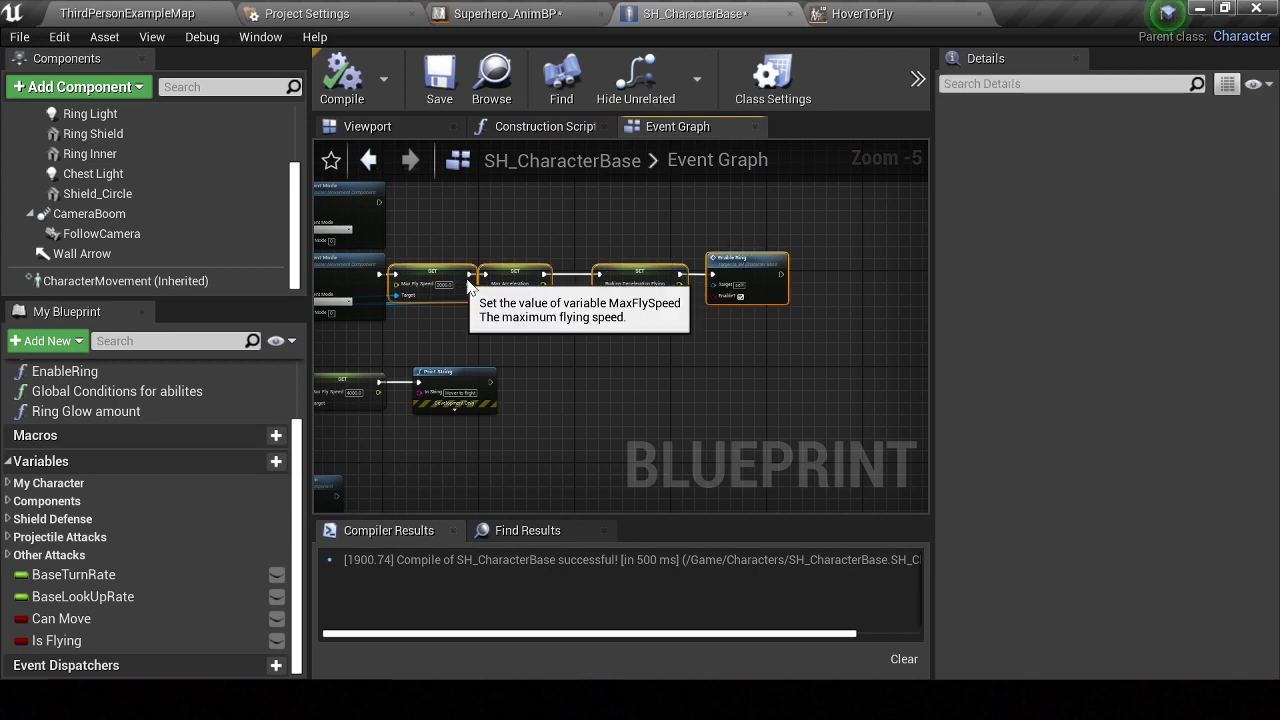
drag(462, 287, 480, 287)
click(651, 285)
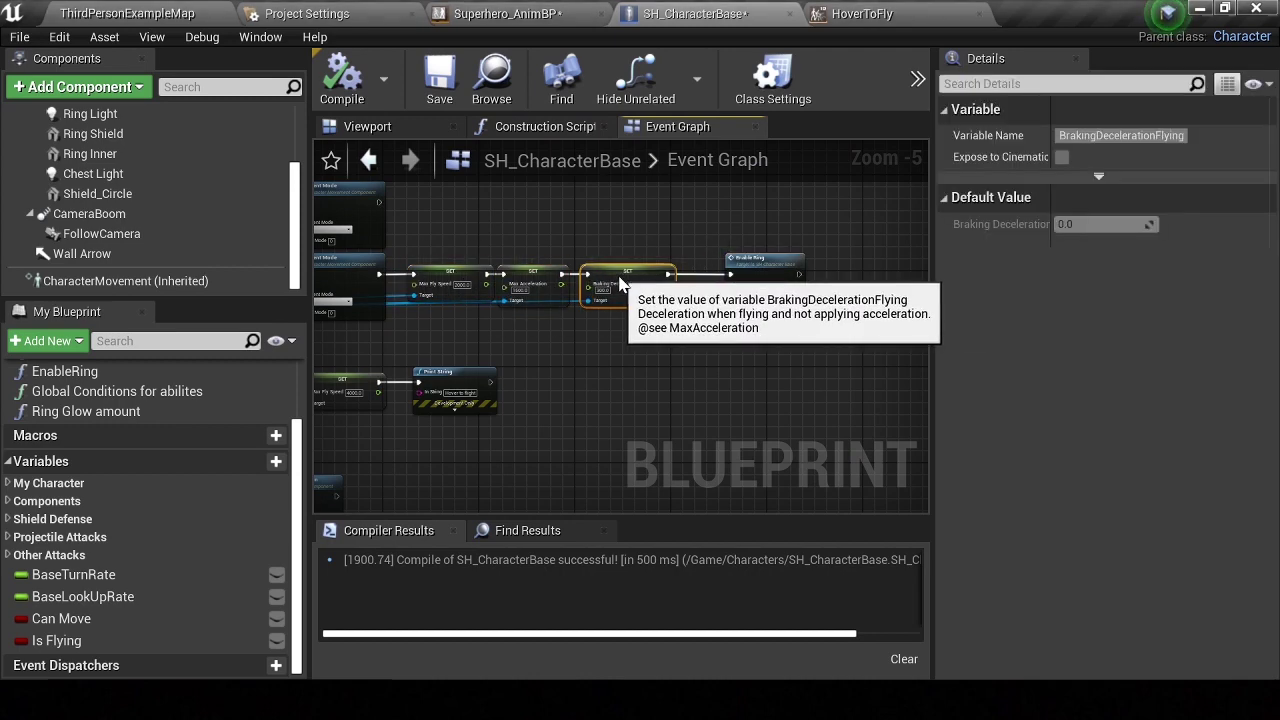
scroll(663, 283, up, 1)
scroll(680, 265, up, 1)
mouse_move(590, 272)
right_down()
mouse_move(717, 269)
mouse_move(552, 269)
right_up()
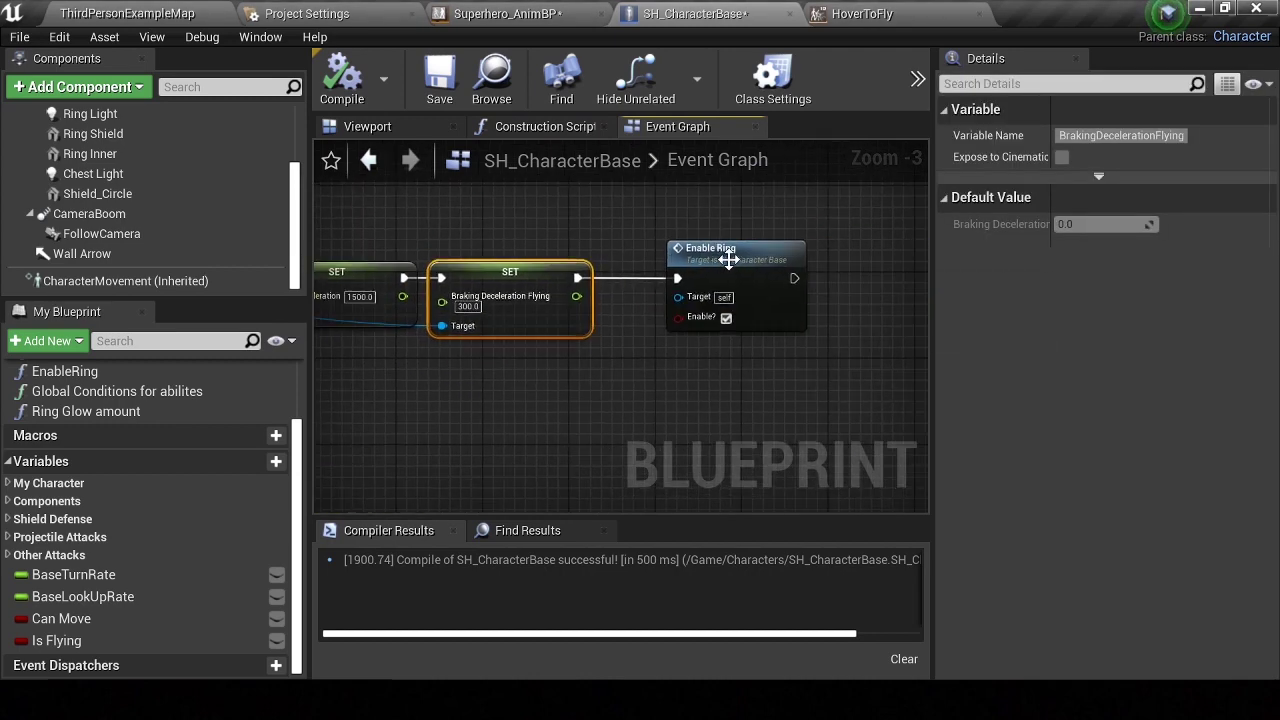
click(686, 266)
right_drag(696, 270, 576, 278)
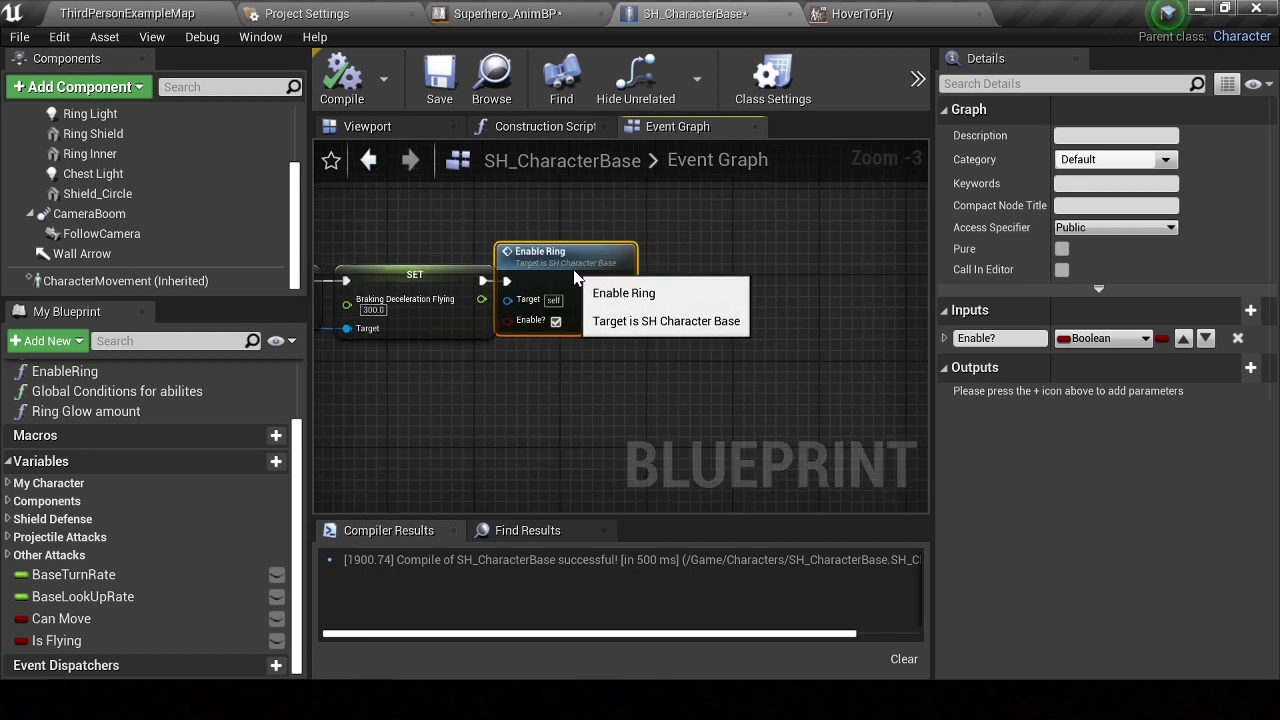
drag(575, 268, 802, 268)
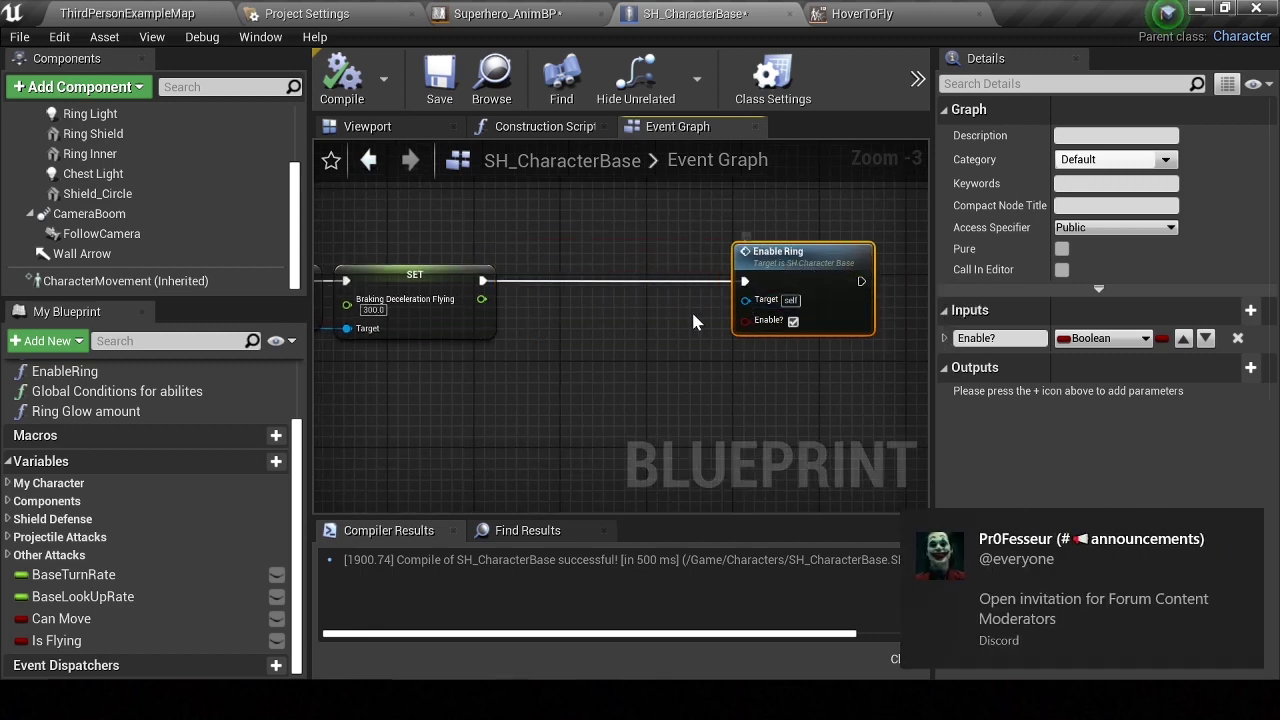
Add a Set Use Controller Rotation Yaw node between the braking setter and Enable Ring
scroll(640, 415, down, 1)
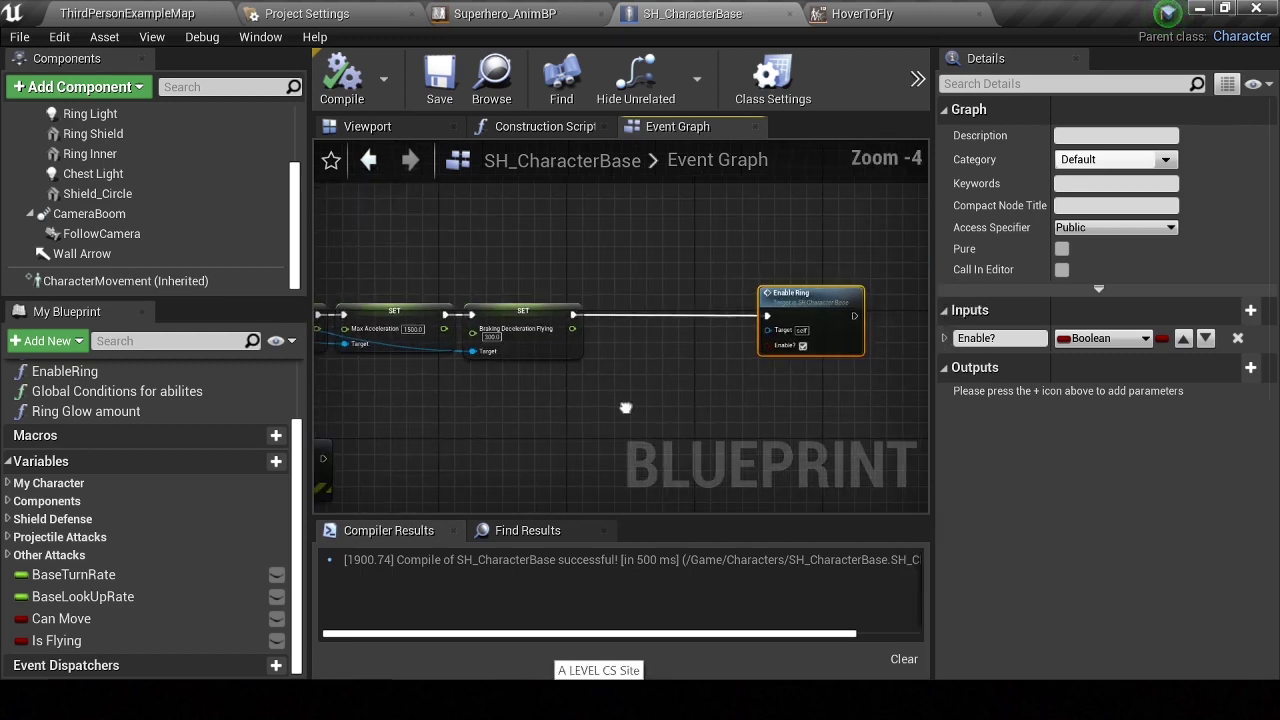
right_click(528, 418)
text(set use controll)
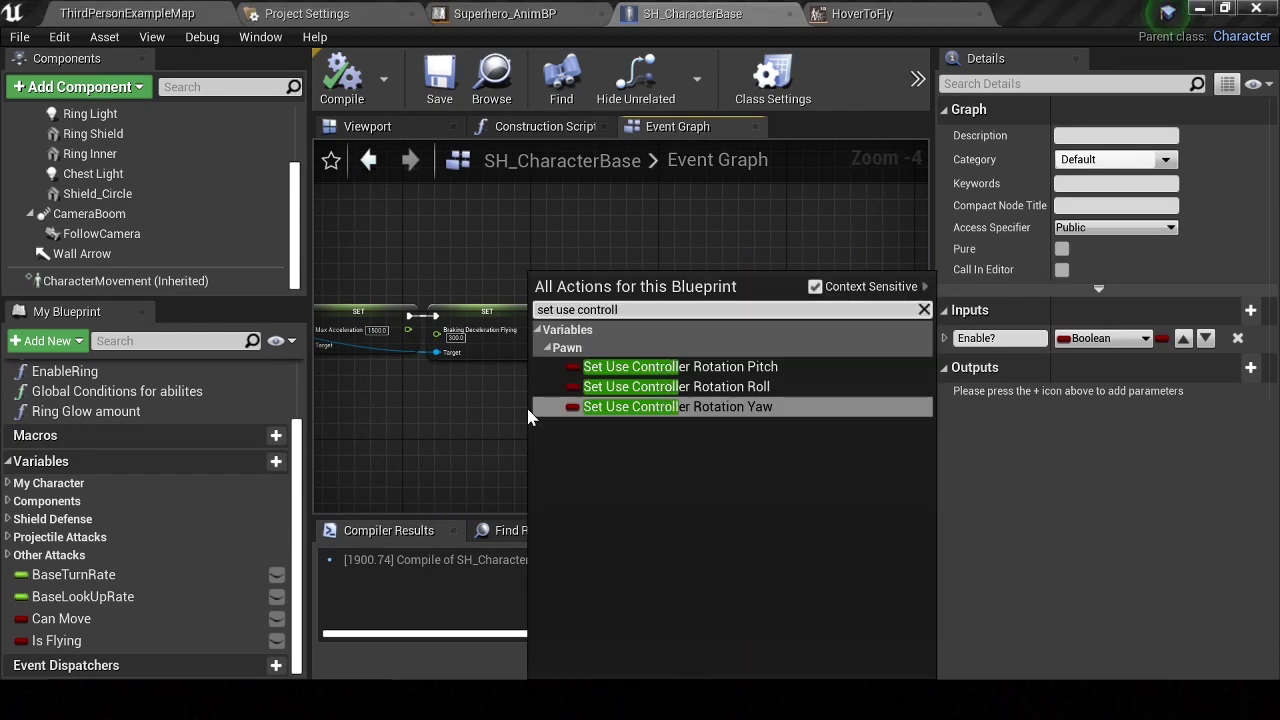
key(Return)
mouse_move(565, 405)
mouse_down()
mouse_move(570, 310)
mouse_move(537, 323)
mouse_up()
scroll(530, 318, up, 2)
drag(731, 318, 797, 326)
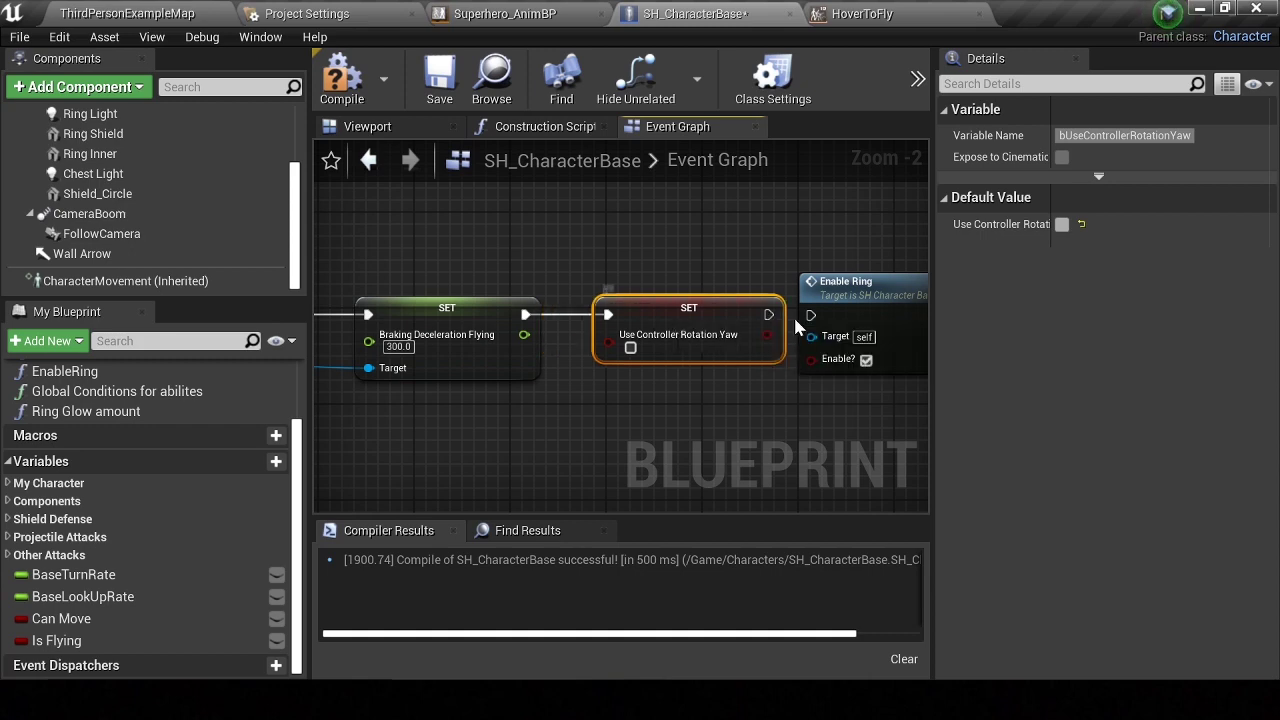
click(589, 275)
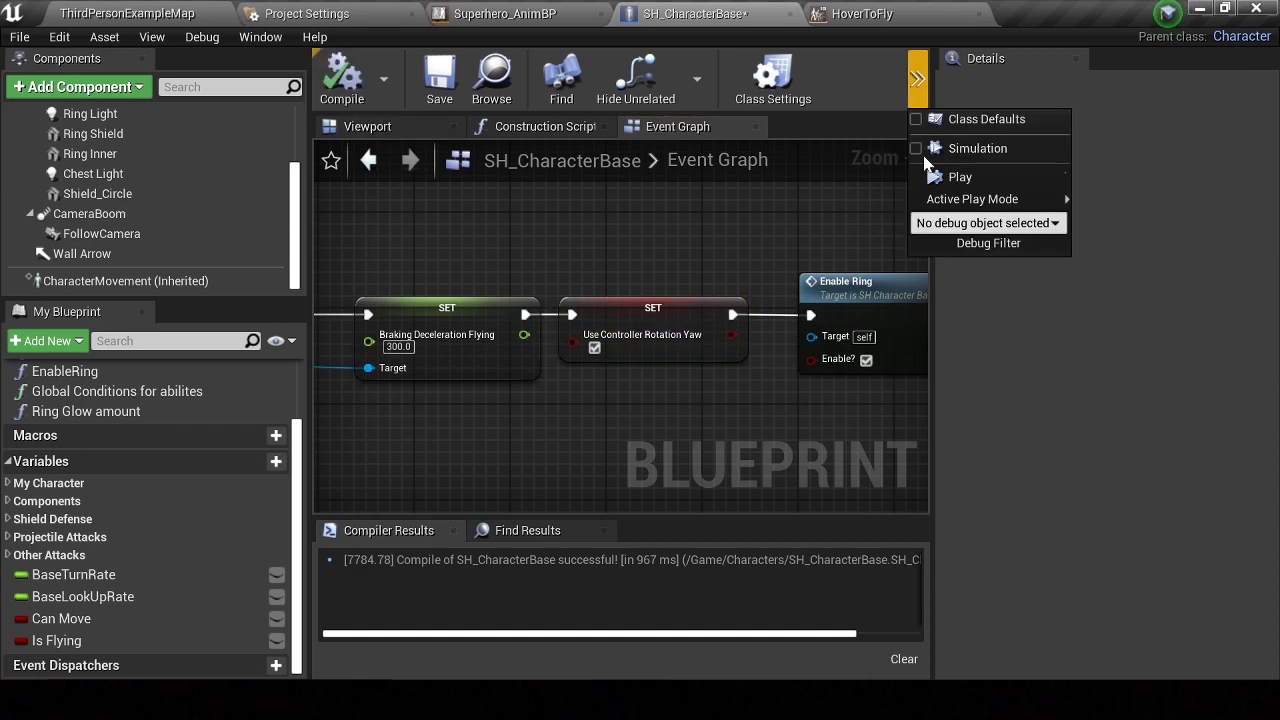
Play-test the character taking off and flying, then return to Enable Ring in the Event Graph
click(931, 180)
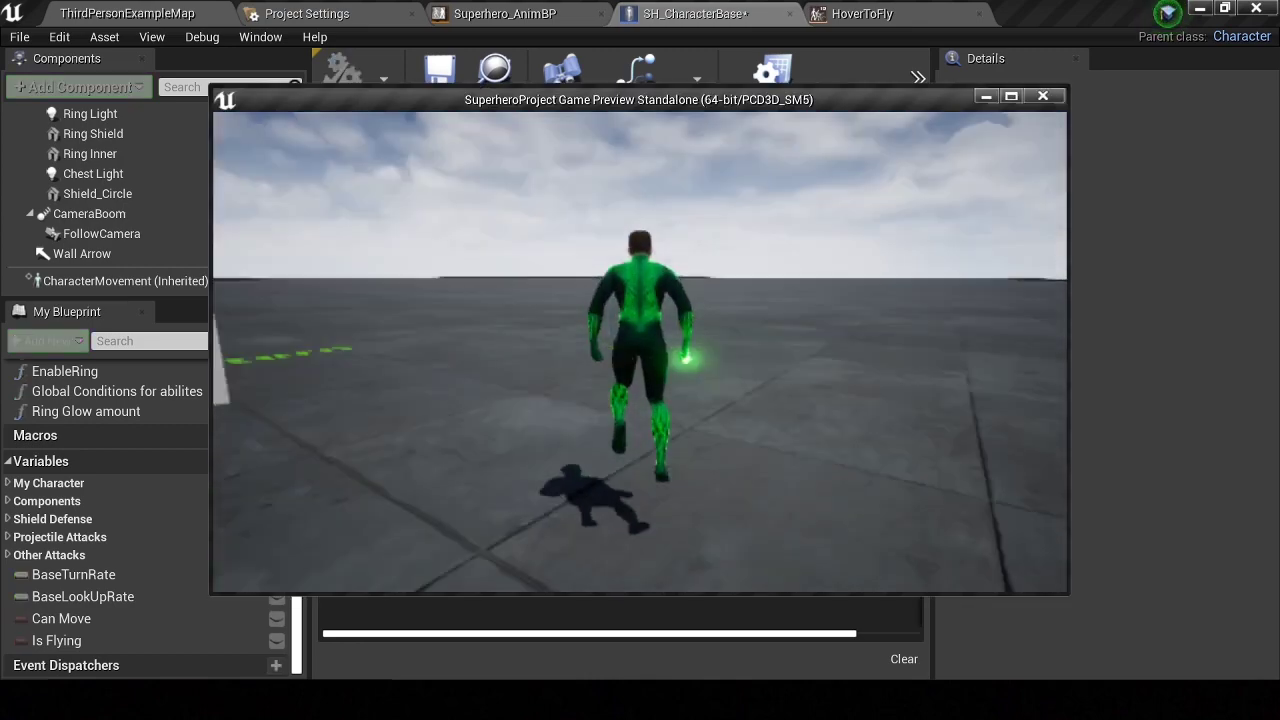
key(space)
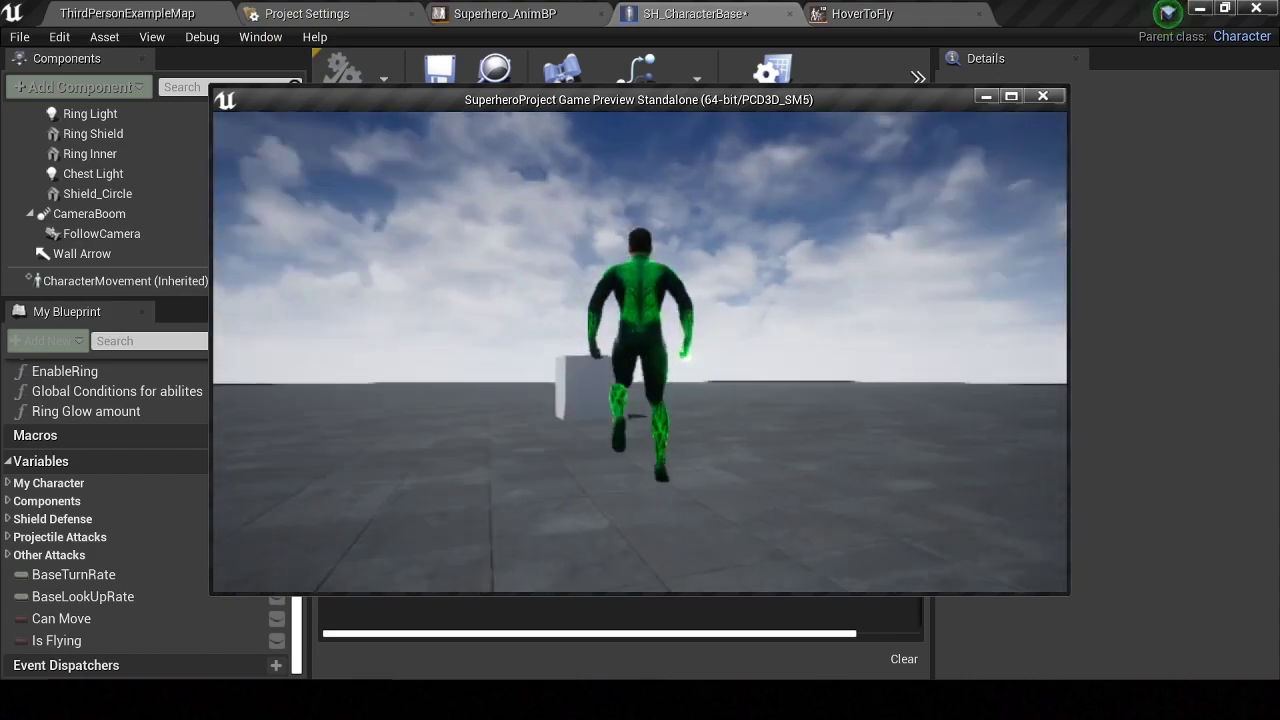
key(space)
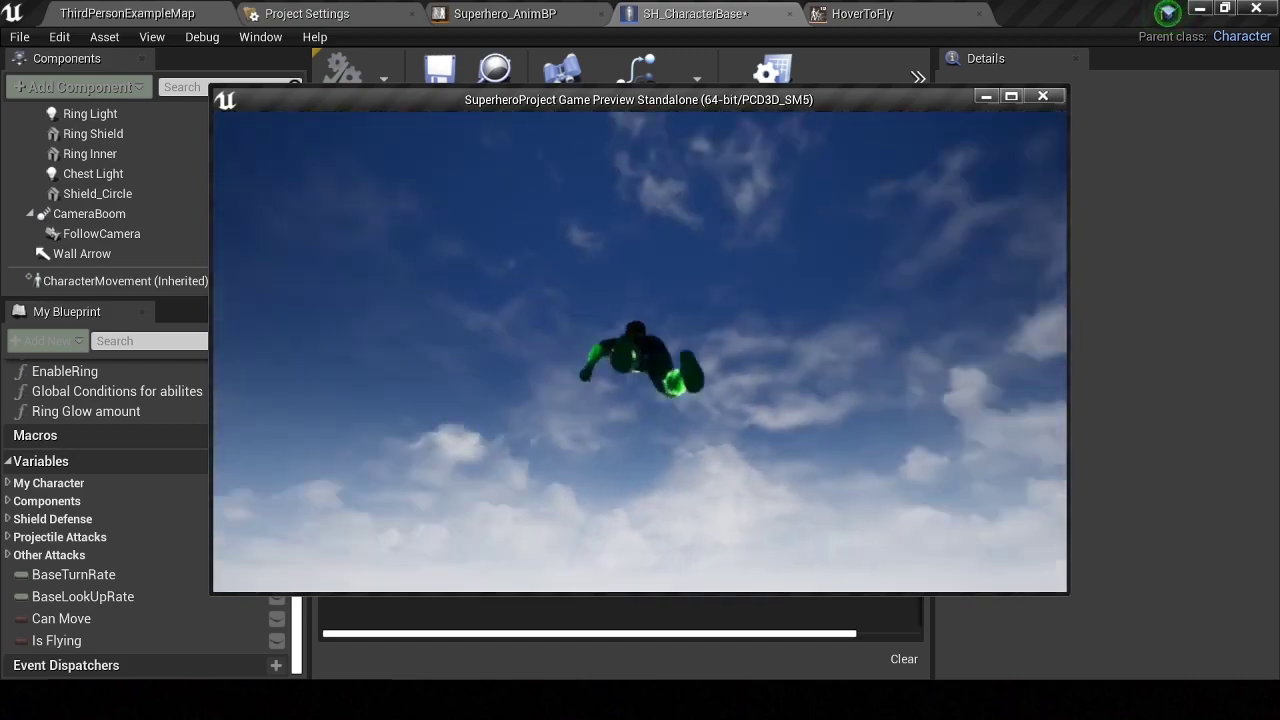
key(Escape)
mouse_move(643, 288)
right_down()
mouse_move(414, 277)
mouse_move(449, 292)
right_up()
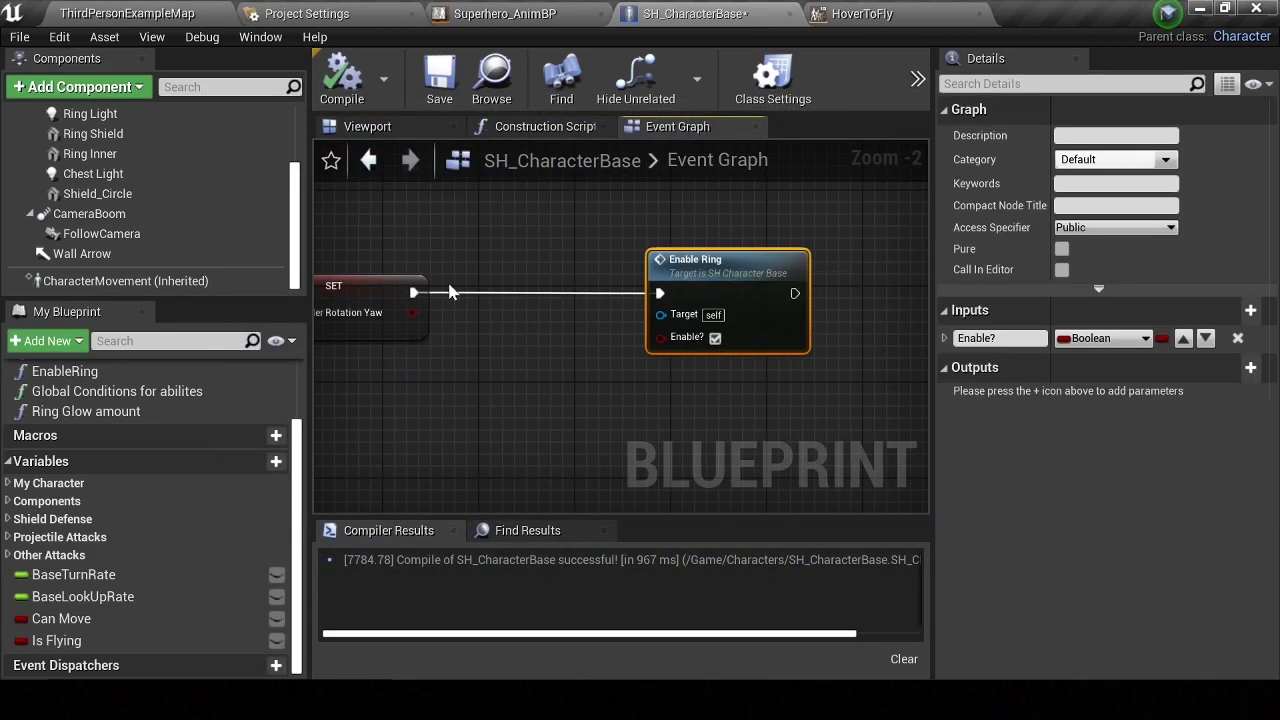
Add a Use Controller Rotation Pitch setter next to the Yaw setter
drag(500, 304, 505, 303)
text(set use controll)
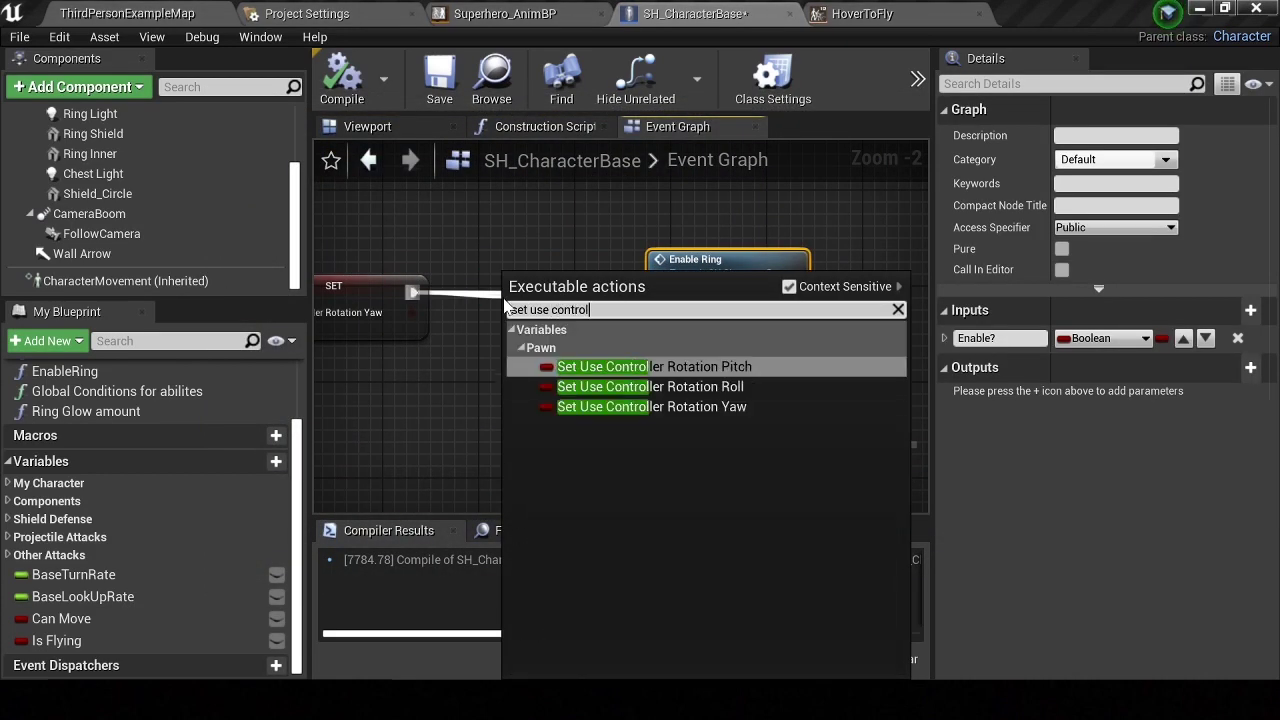
key(Return)
right_drag(500, 294, 615, 300)
drag(651, 323, 580, 330)
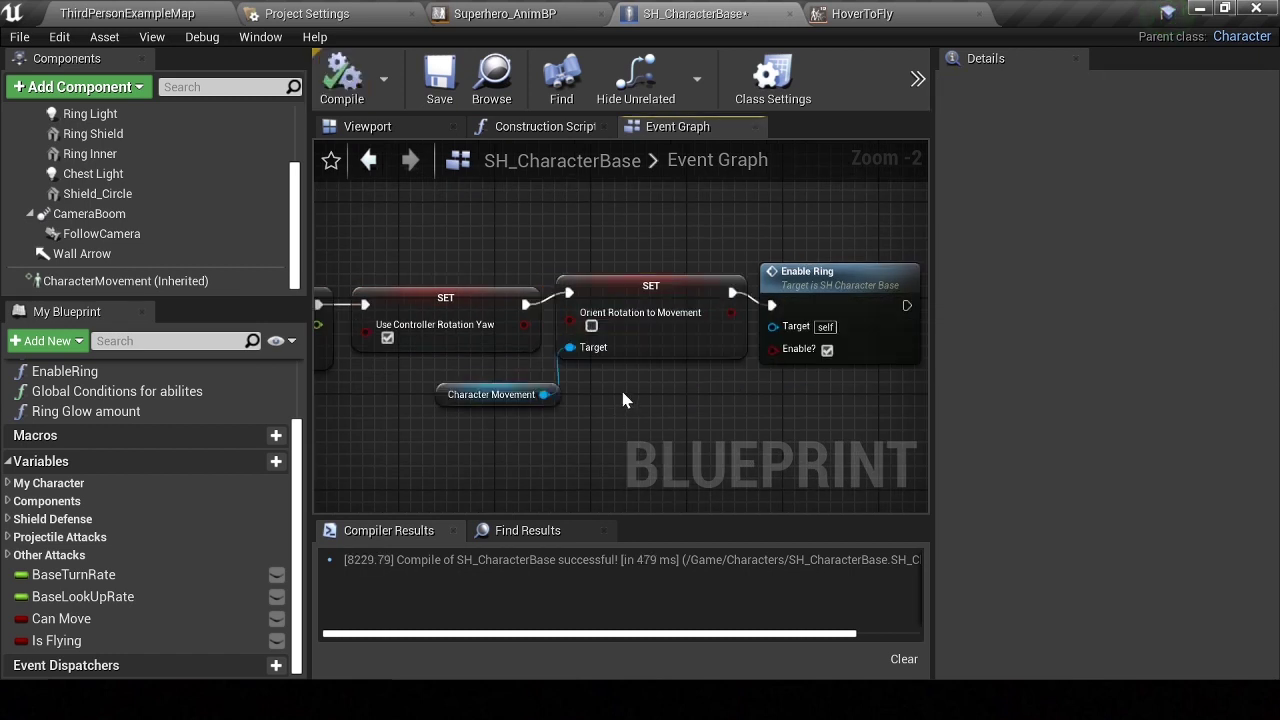
Replace the Orient Rotation to Movement setter with a new one from CharacterMovement beside the Yaw setter
click(658, 294)
key(Delete)
mouse_move(110, 283)
mouse_down()
mouse_move(428, 378)
mouse_move(590, 364)
mouse_up()
text(set ori)
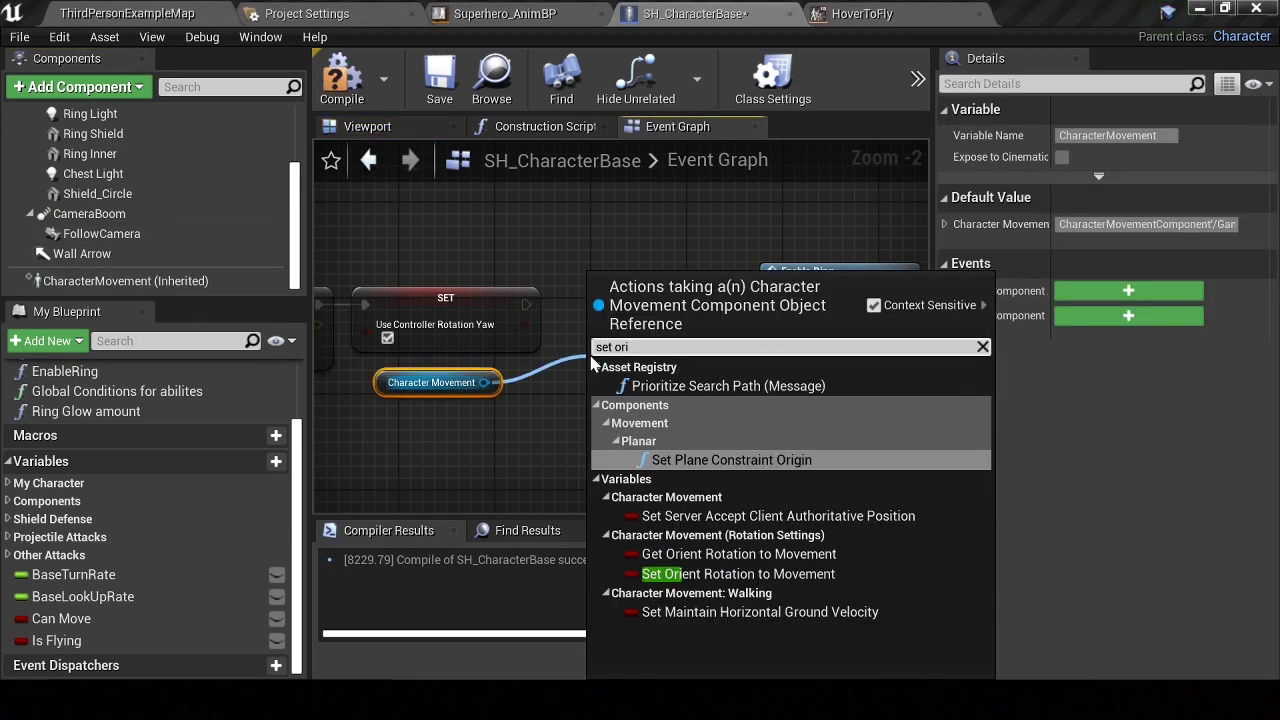
key(Down)
key(Down)
key(Down)
key(Return)
mouse_move(617, 383)
mouse_down()
mouse_move(585, 304)
mouse_move(533, 308)
mouse_move(580, 304)
mouse_up()
key(Escape)
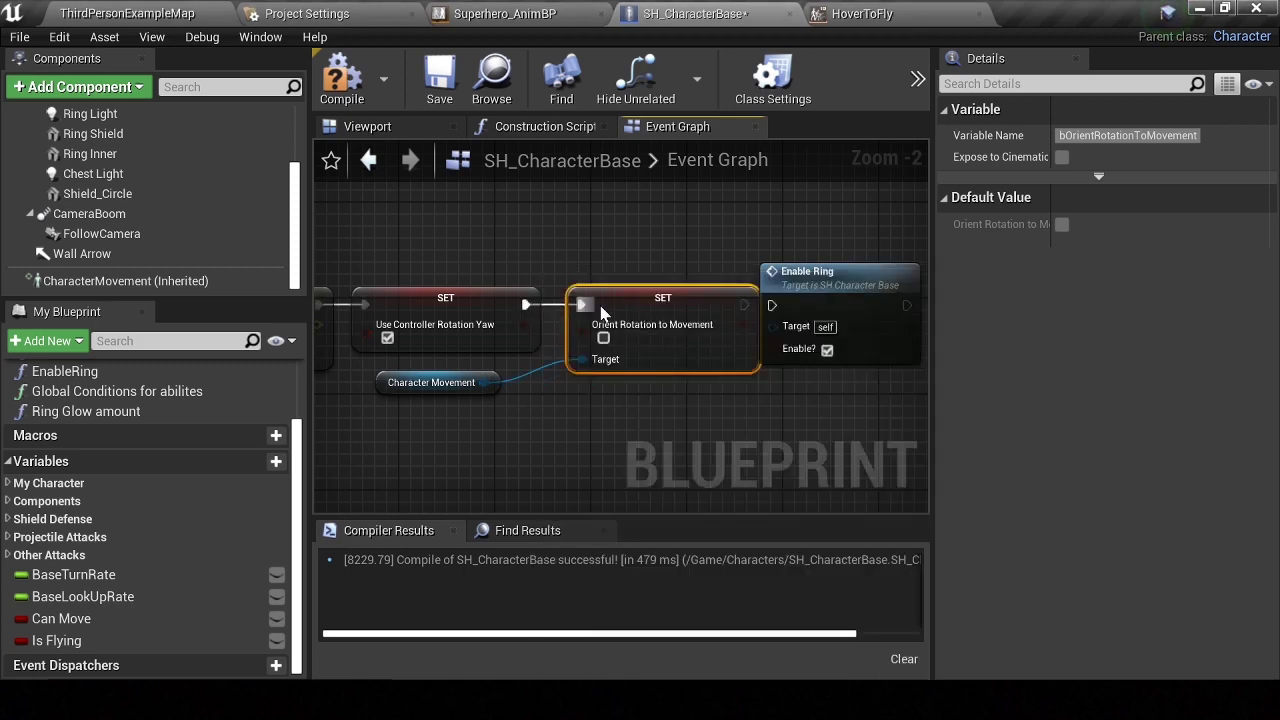
Chain the Orient Rotation to Movement setter into Enable Ring
drag(786, 314, 775, 305)
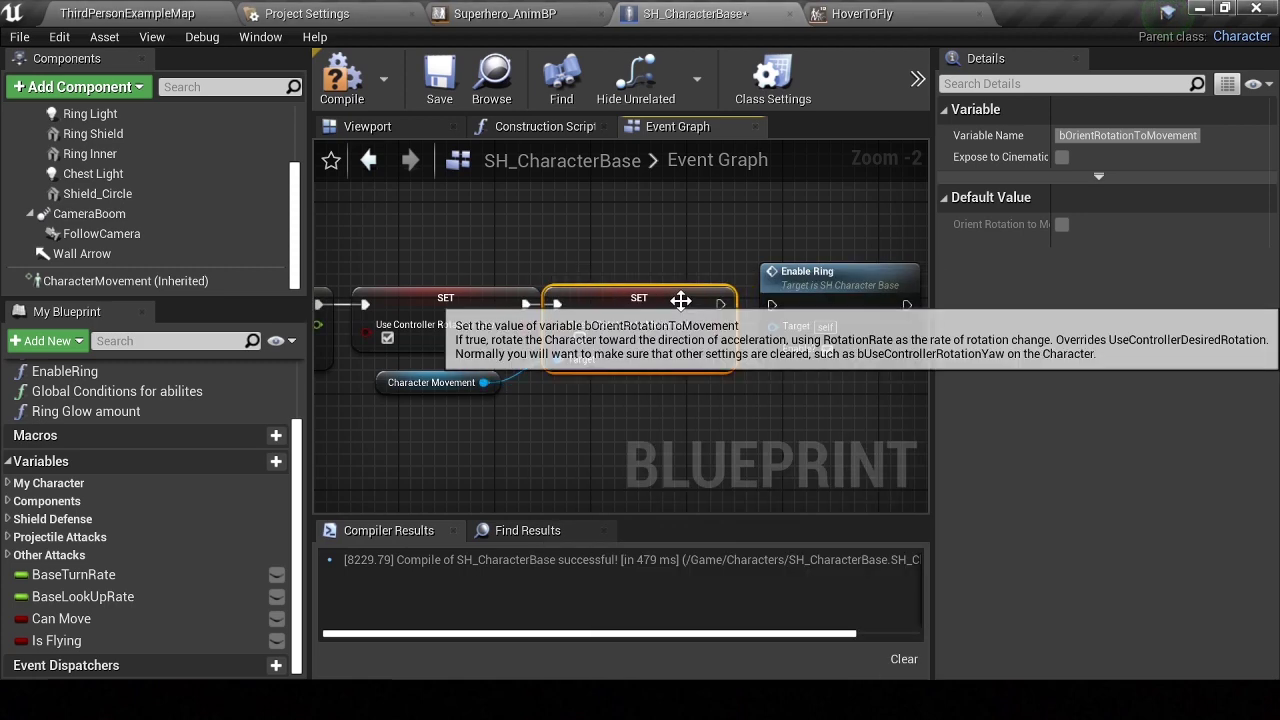
scroll(680, 294, down, 4)
right_drag(591, 317, 517, 340)
scroll(517, 340, up, 2)
scroll(517, 340, down, 2)
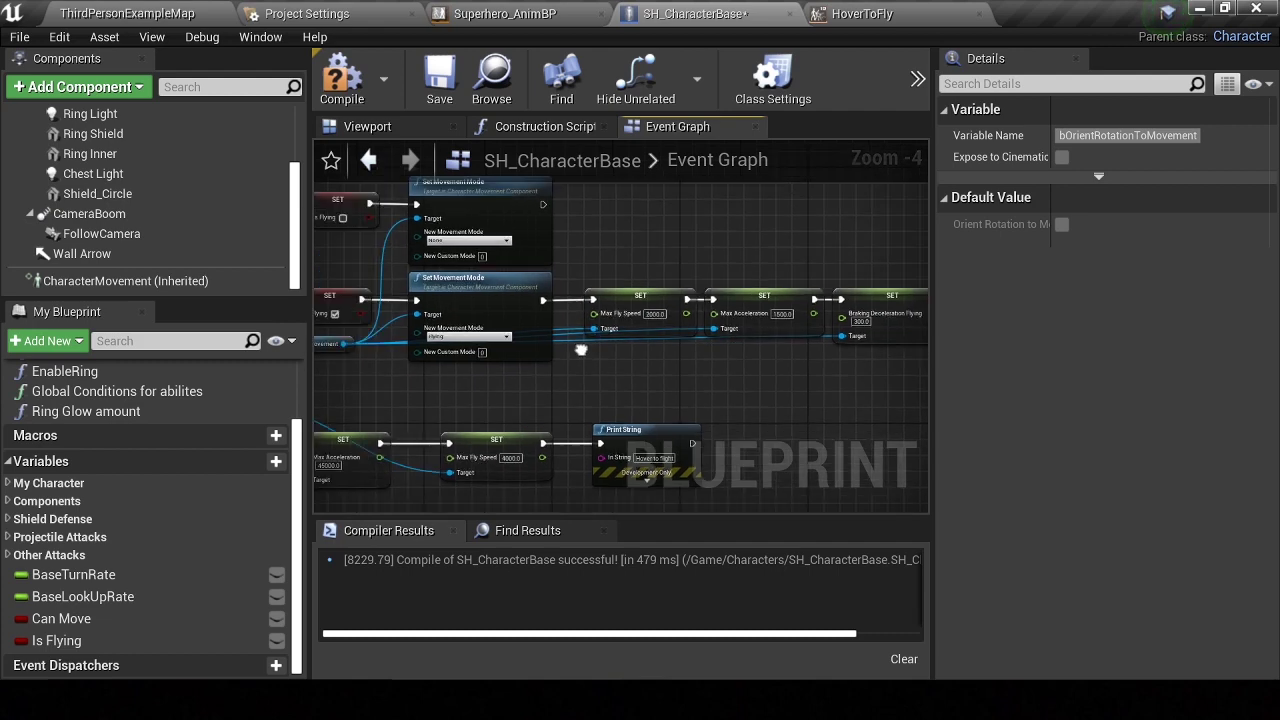
Bring the Braking Deceleration Flying setter (2000) into view and open the Play options menu
scroll(498, 342, up, 1)
scroll(498, 342, down, 1)
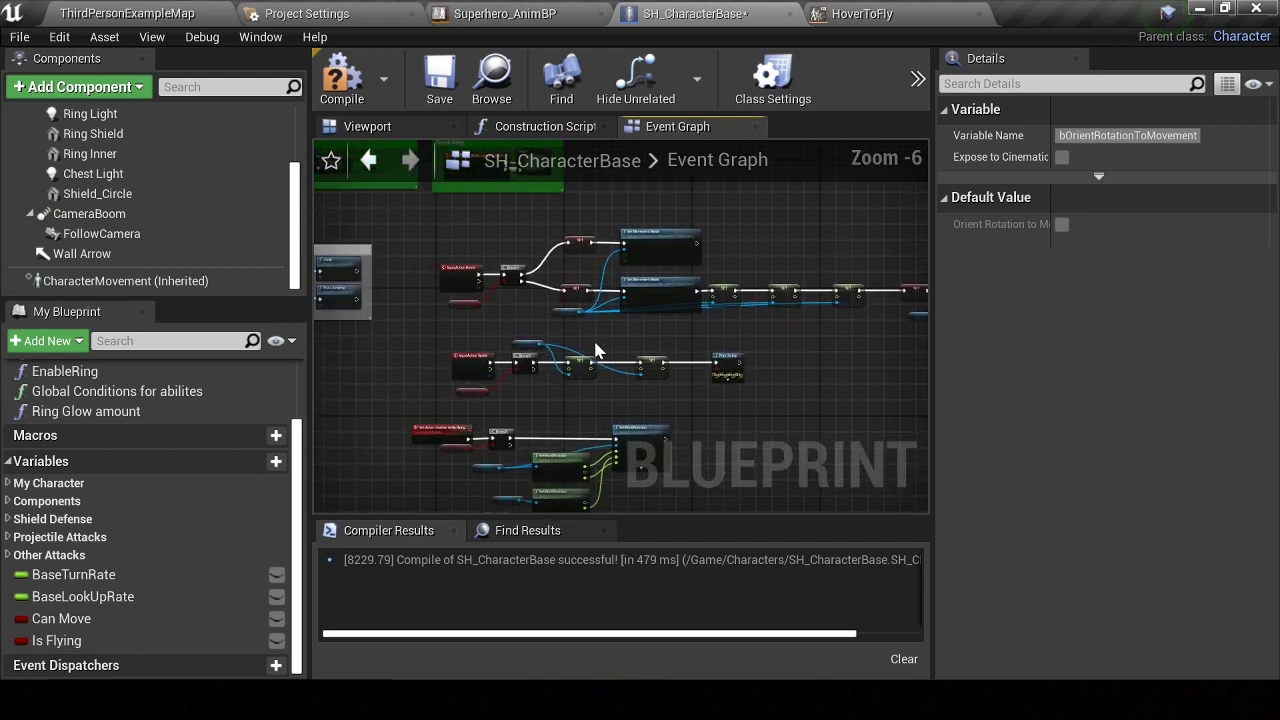
scroll(600, 330, down, 1)
scroll(673, 313, down, 1)
scroll(673, 313, up, 6)
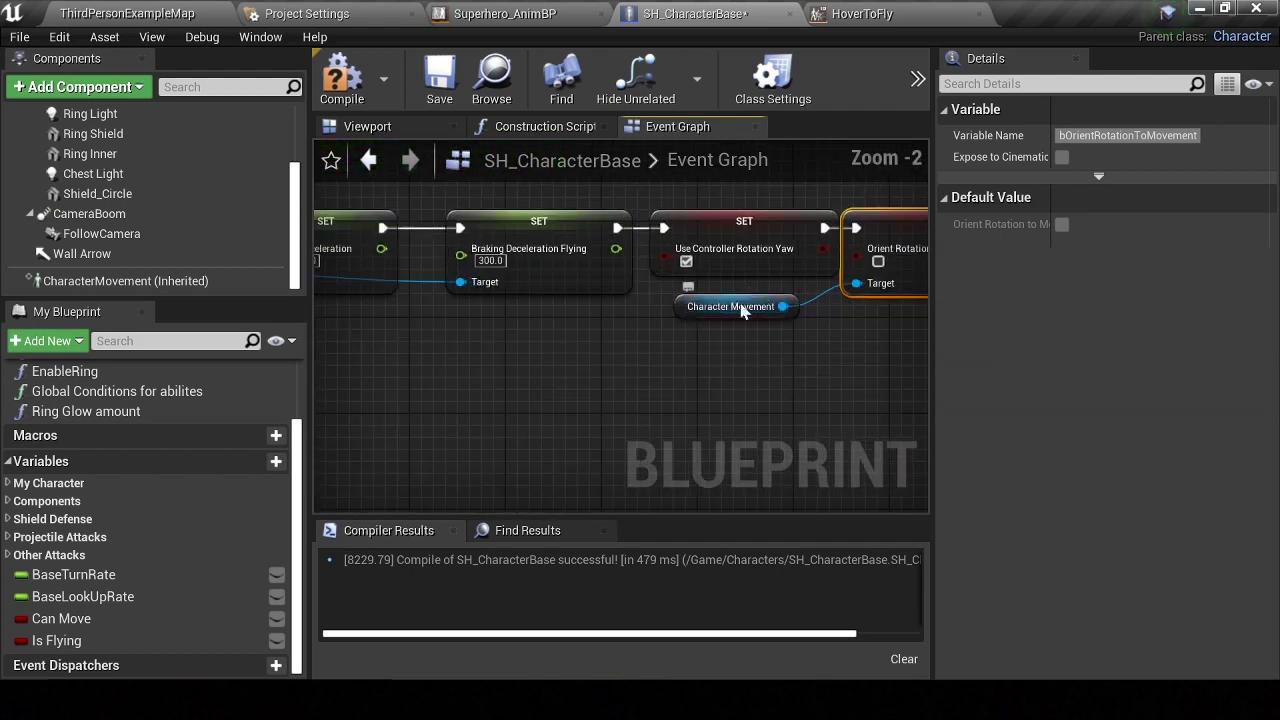
scroll(618, 247, down, 2)
scroll(643, 284, down, 2)
scroll(700, 300, up, 2)
scroll(773, 313, up, 2)
right_drag(773, 313, 590, 310)
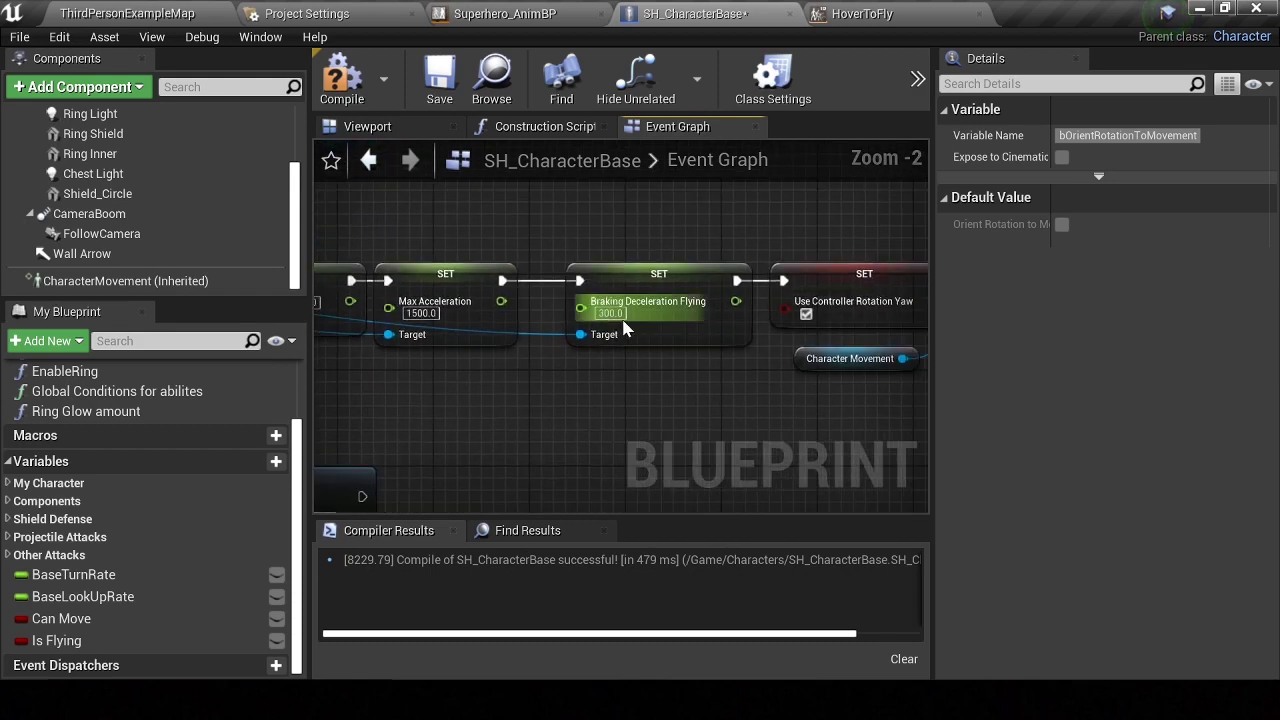
scroll(600, 310, up, 1)
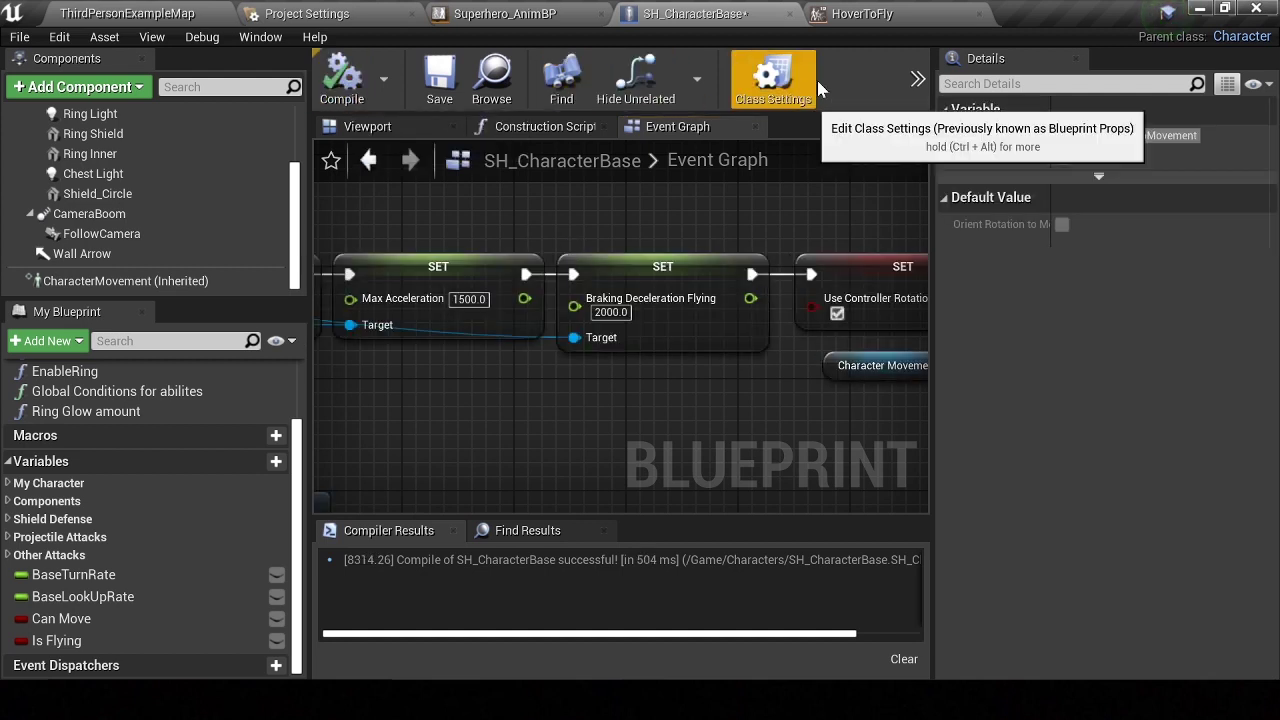
click(918, 93)
Test flying in a standalone preview: take off, land and fly again
click(965, 168)
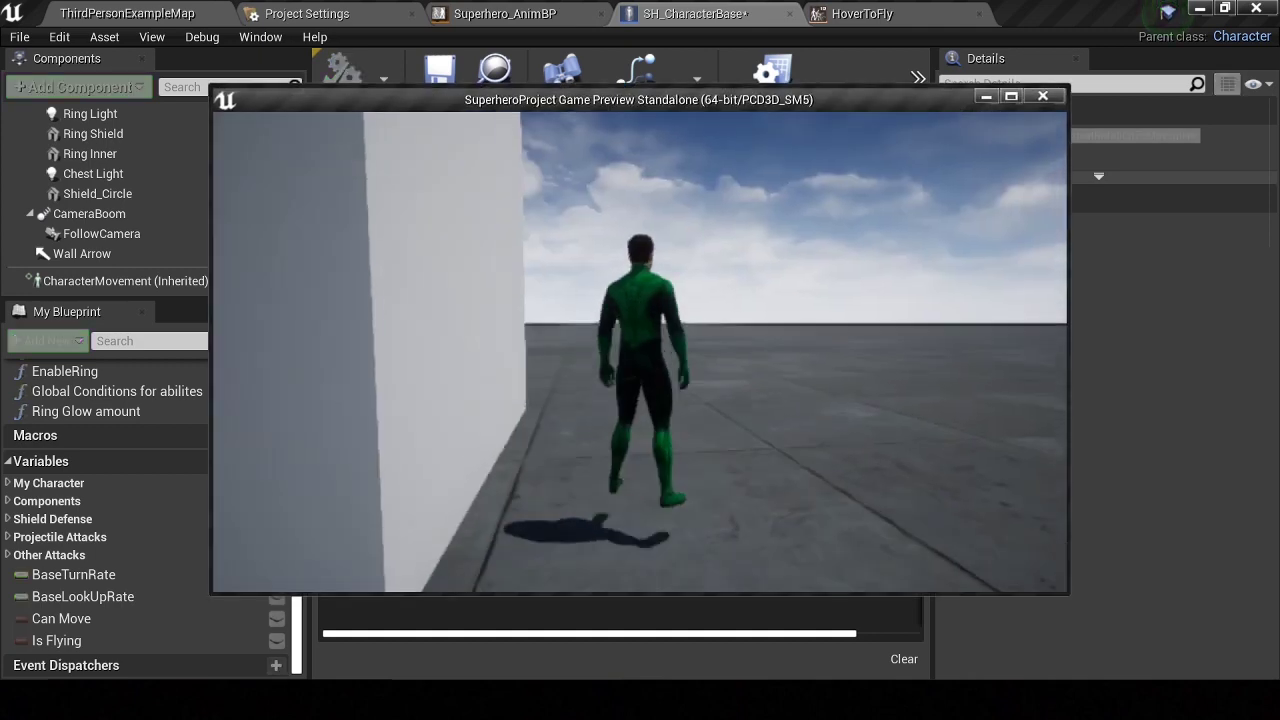
key(space)
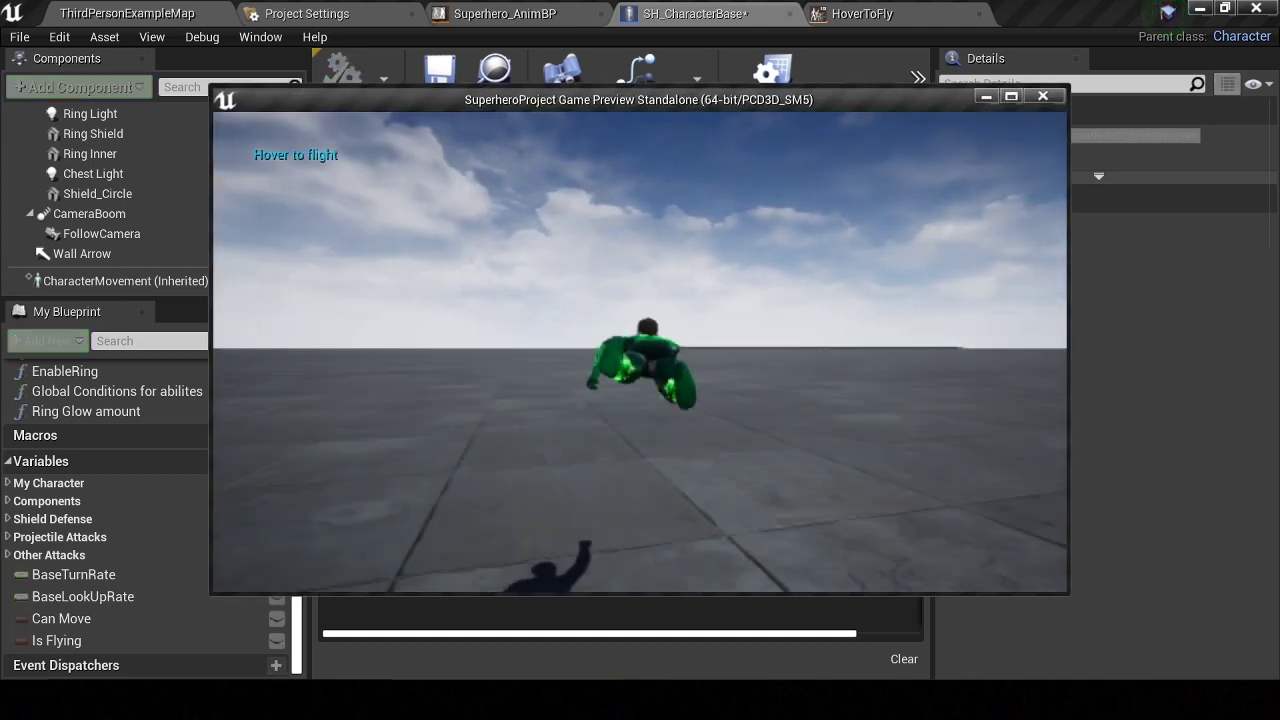
key(space)
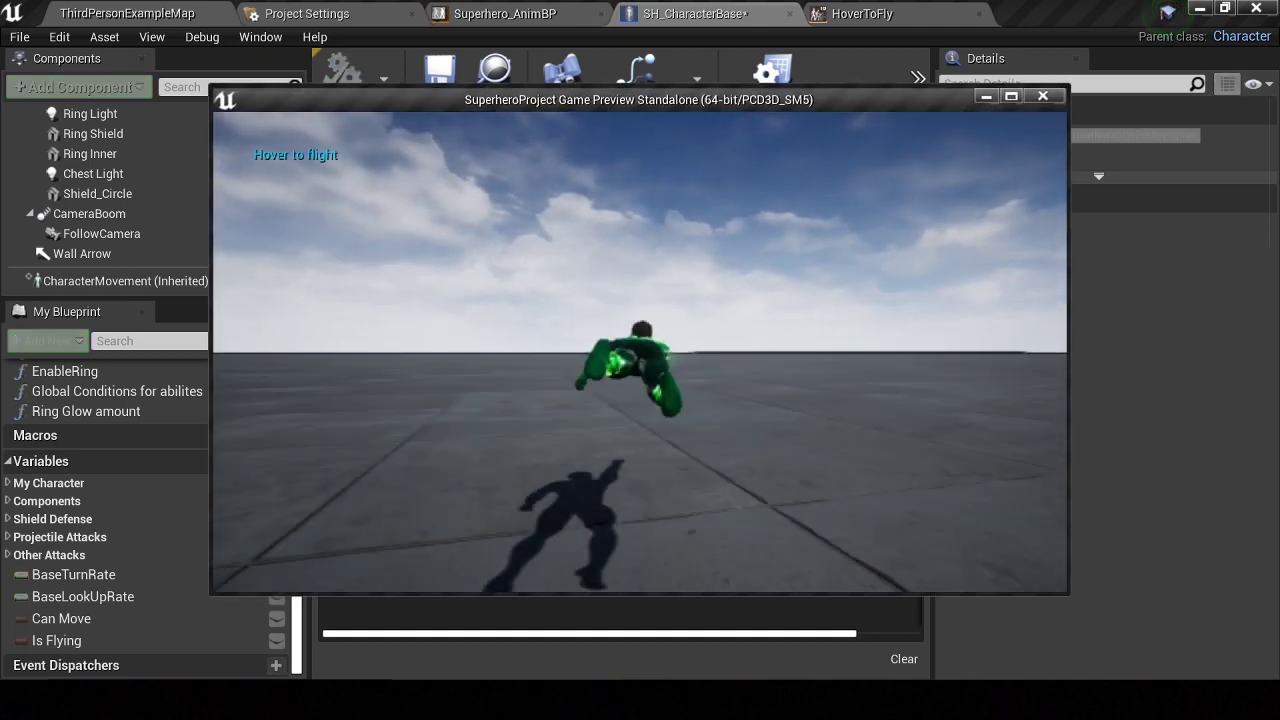
key(Escape)
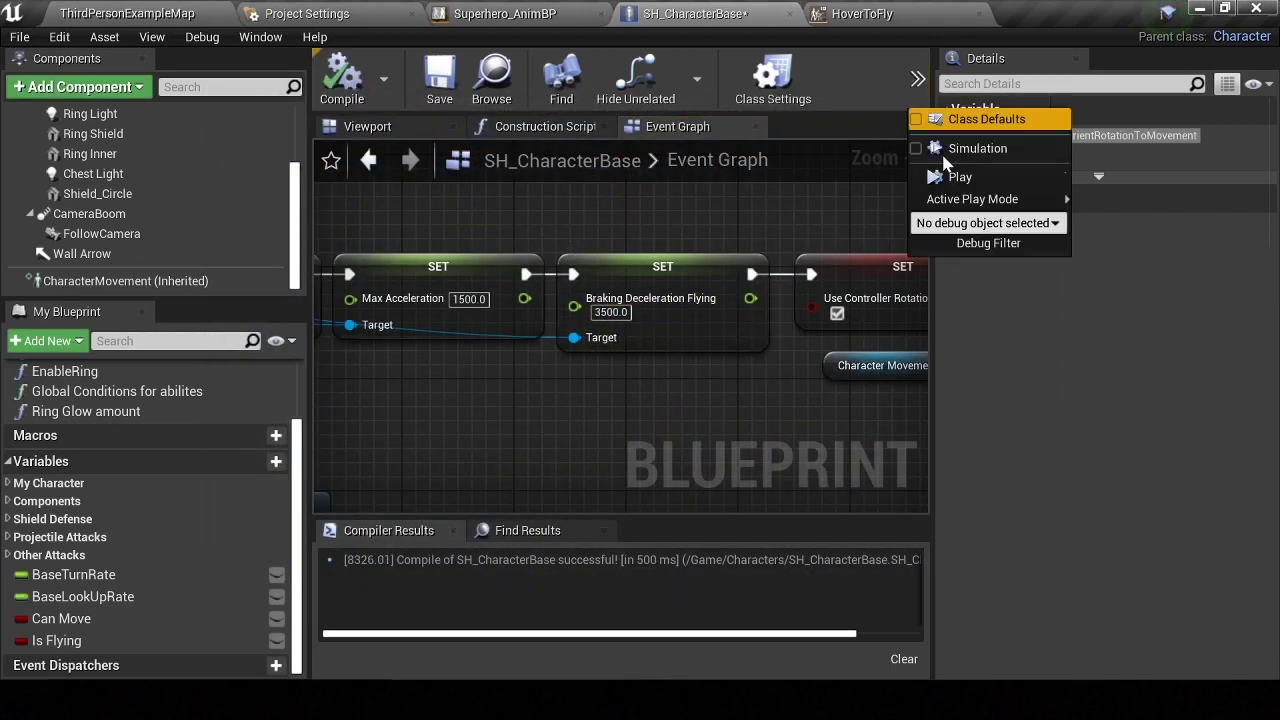
Retest flight with braking deceleration at 3500, then return to the Set Movement Mode nodes
click(958, 177)
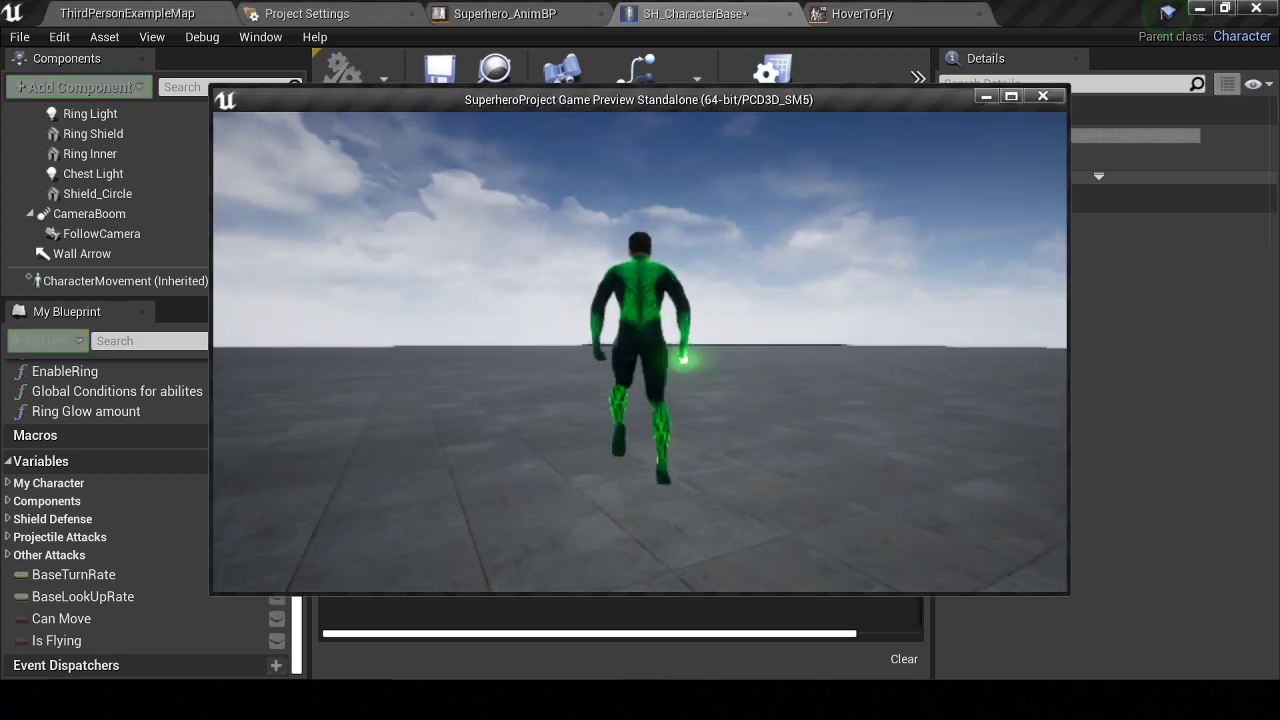
key(space)
key(space)
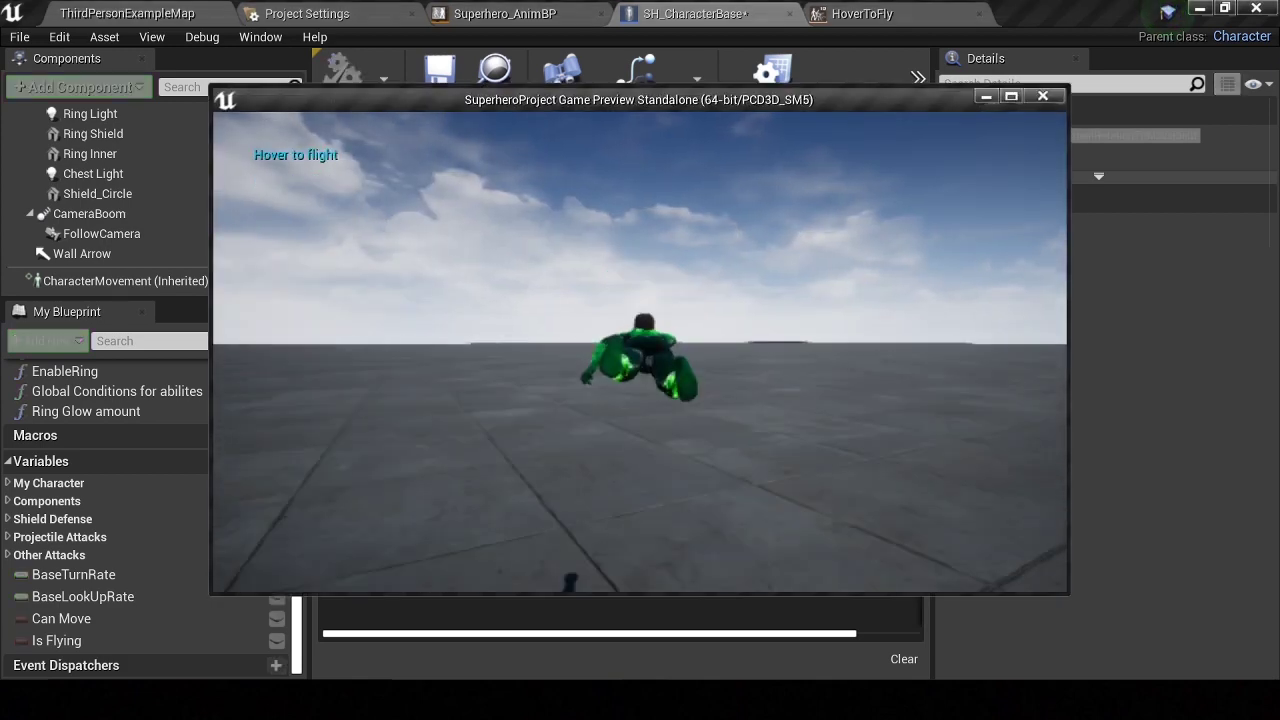
key(space)
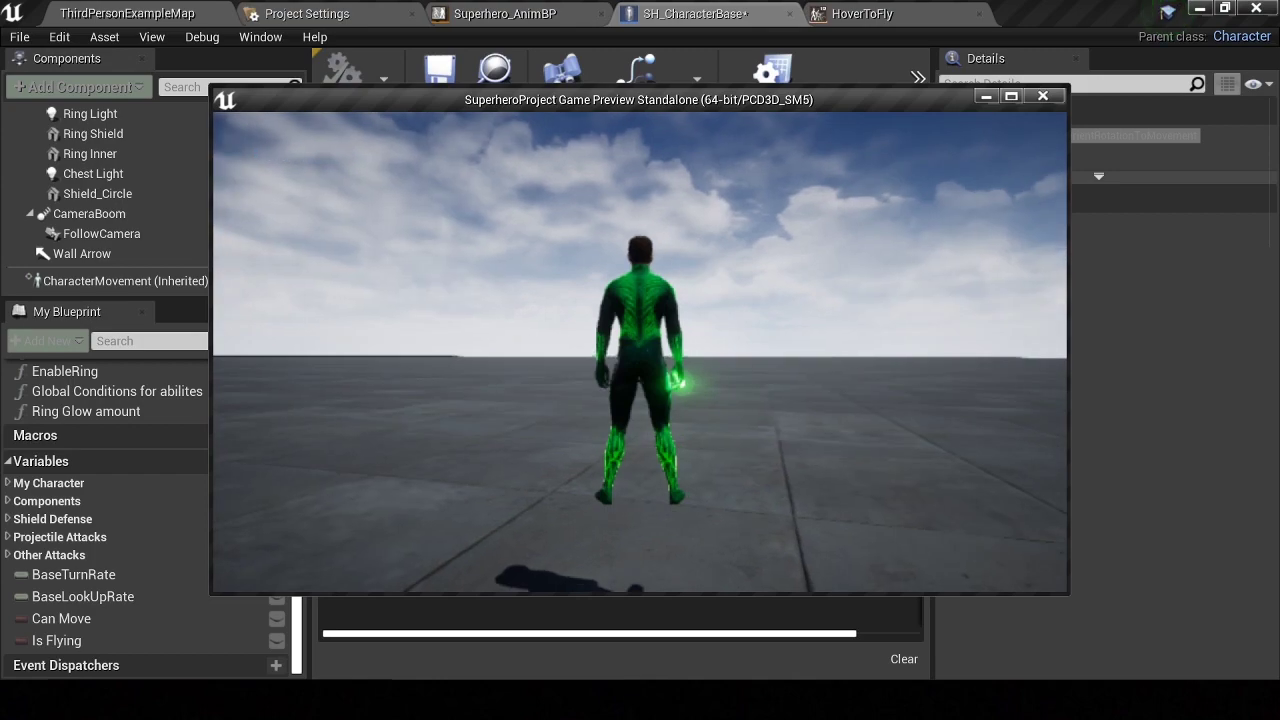
key(Escape)
right_drag(623, 251, 920, 290)
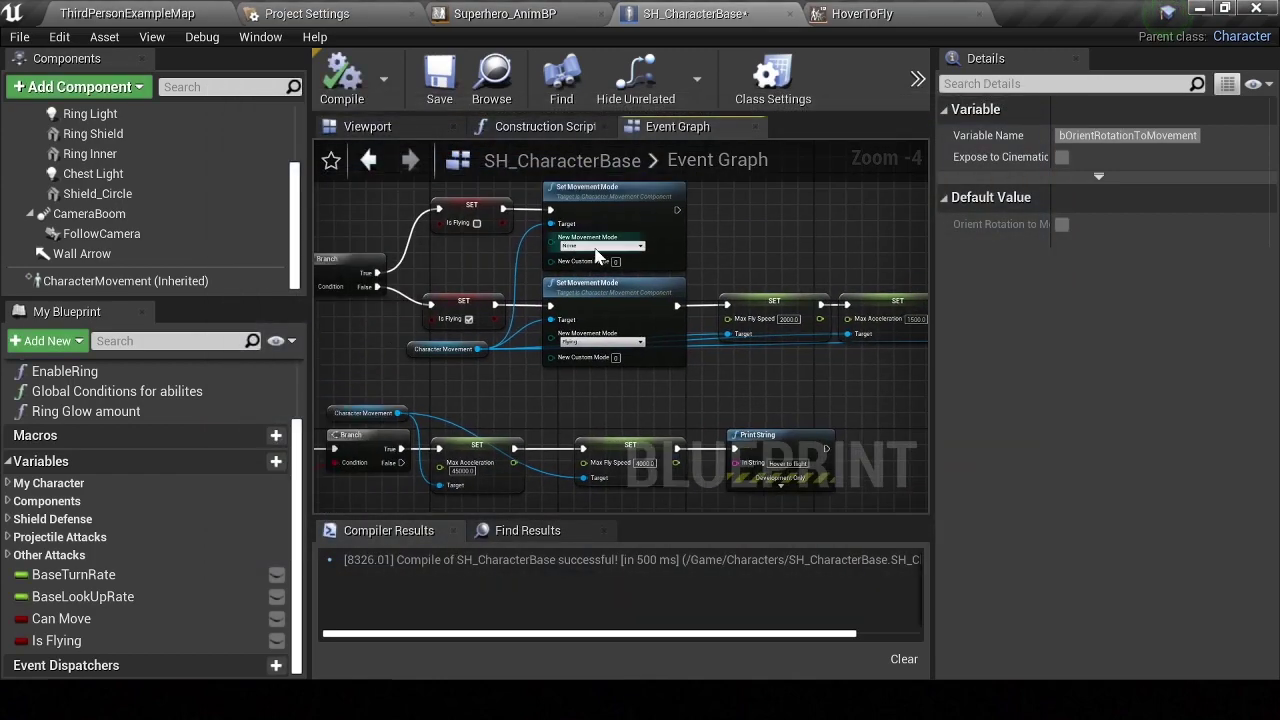
Set the landing Set Movement Mode node to Walking
scroll(597, 256, up, 3)
click(552, 272)
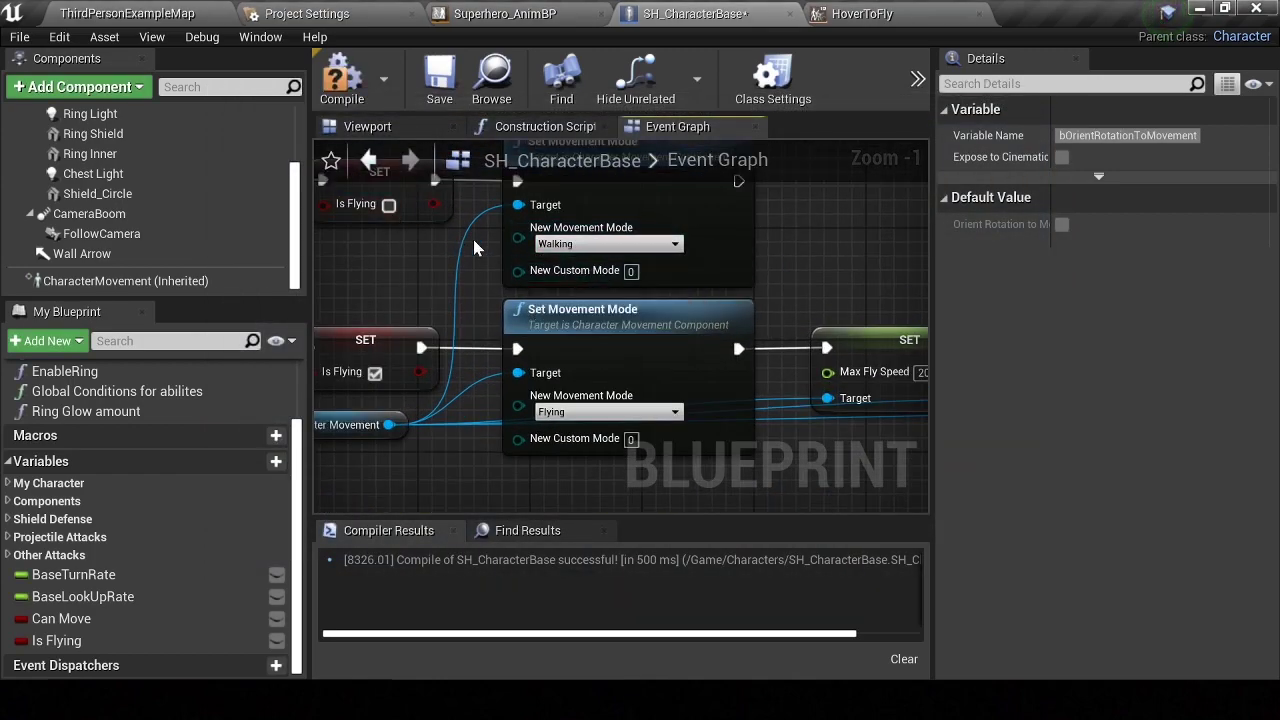
scroll(480, 266, down, 2)
Select the rotation setters and place an Enable Ring call after the landing setters
right_drag(632, 327, 483, 292)
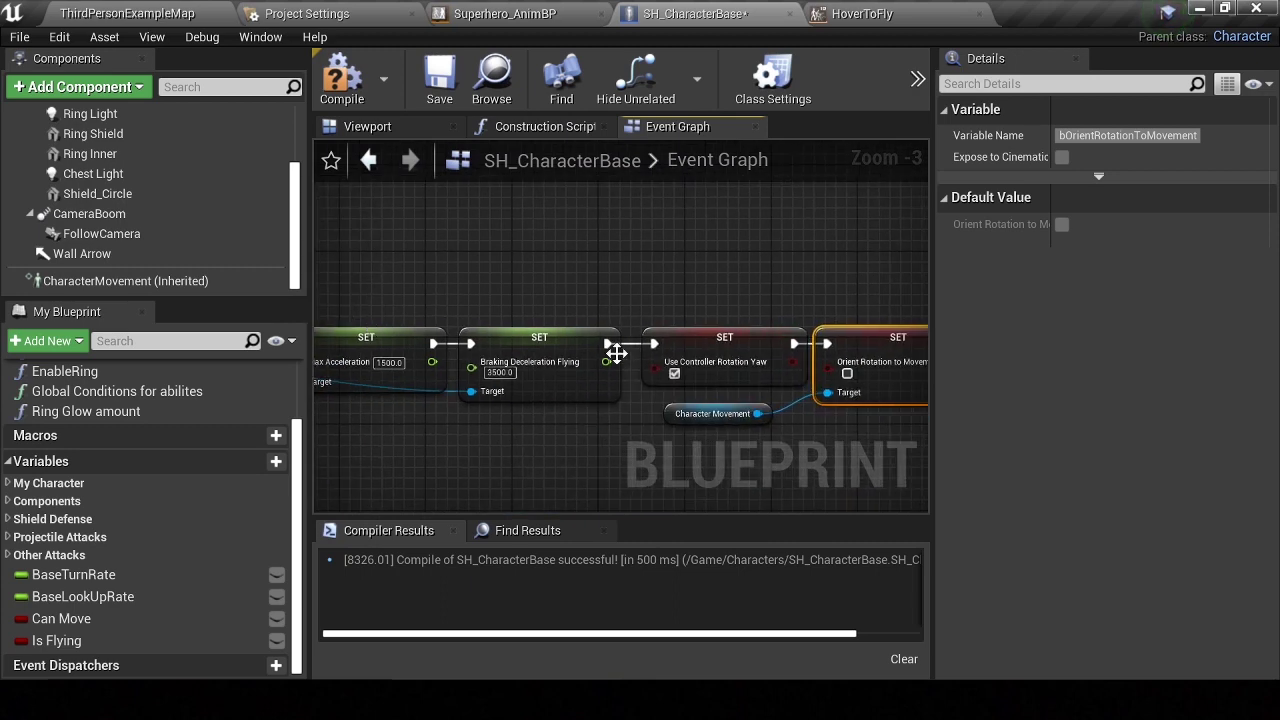
drag(483, 297, 661, 417)
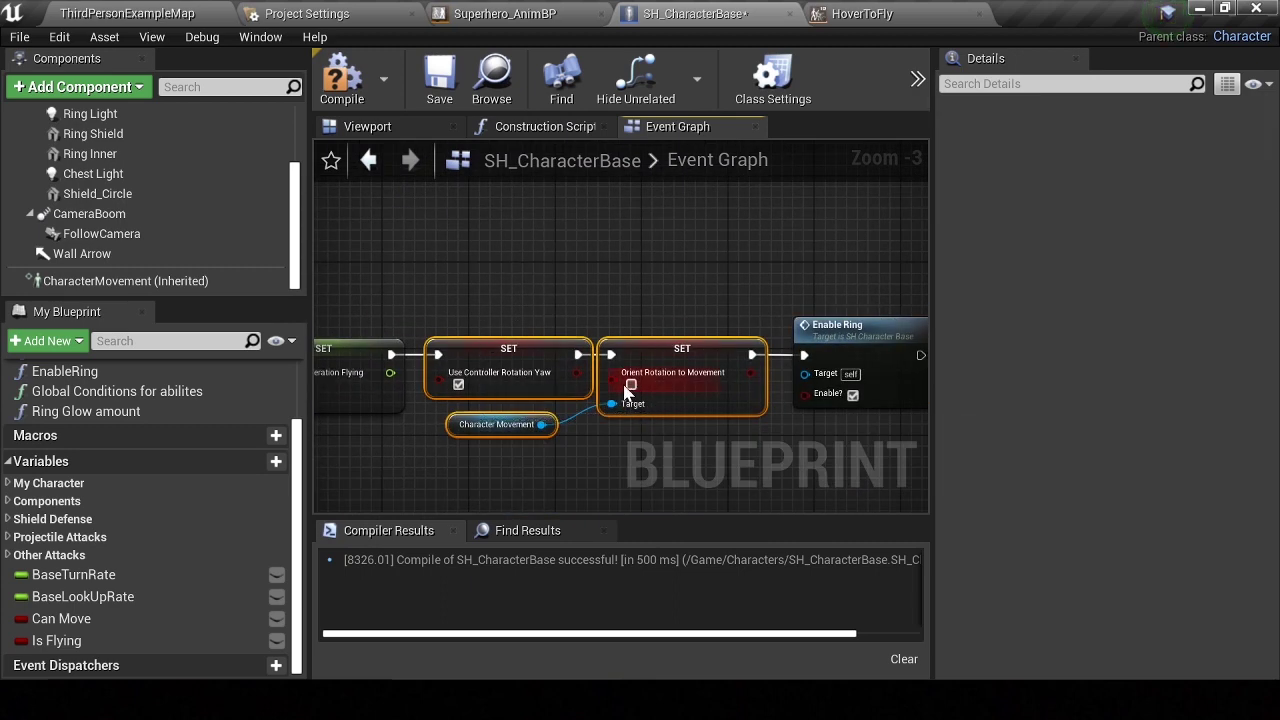
scroll(502, 318, down, 1)
right_drag(487, 307, 737, 314)
click(487, 269)
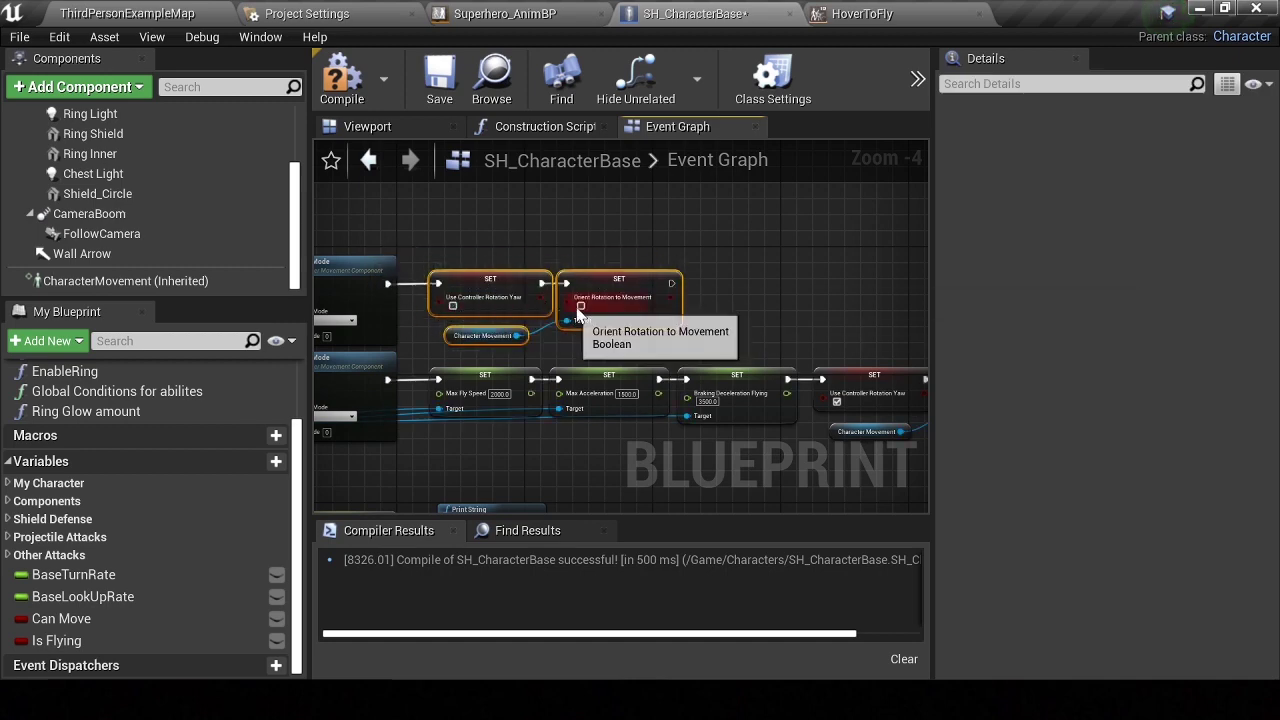
right_drag(880, 370, 557, 325)
drag(783, 330, 557, 298)
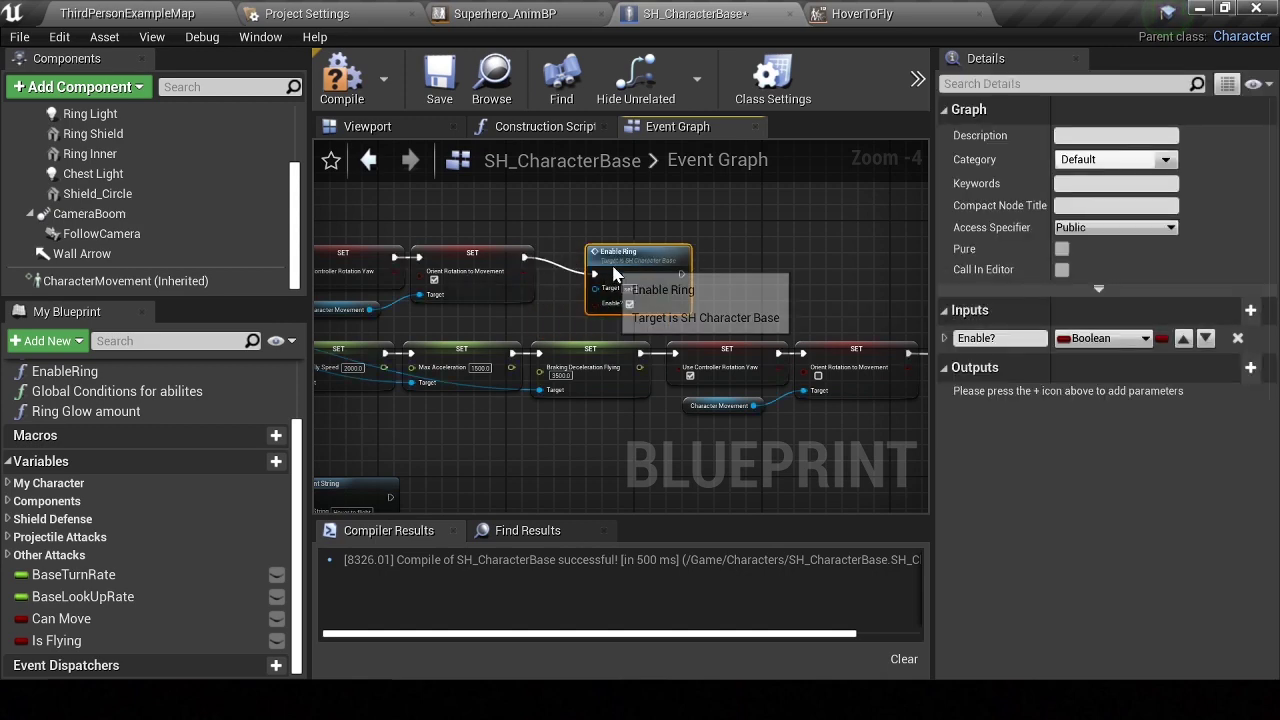
scroll(640, 262, up, 2)
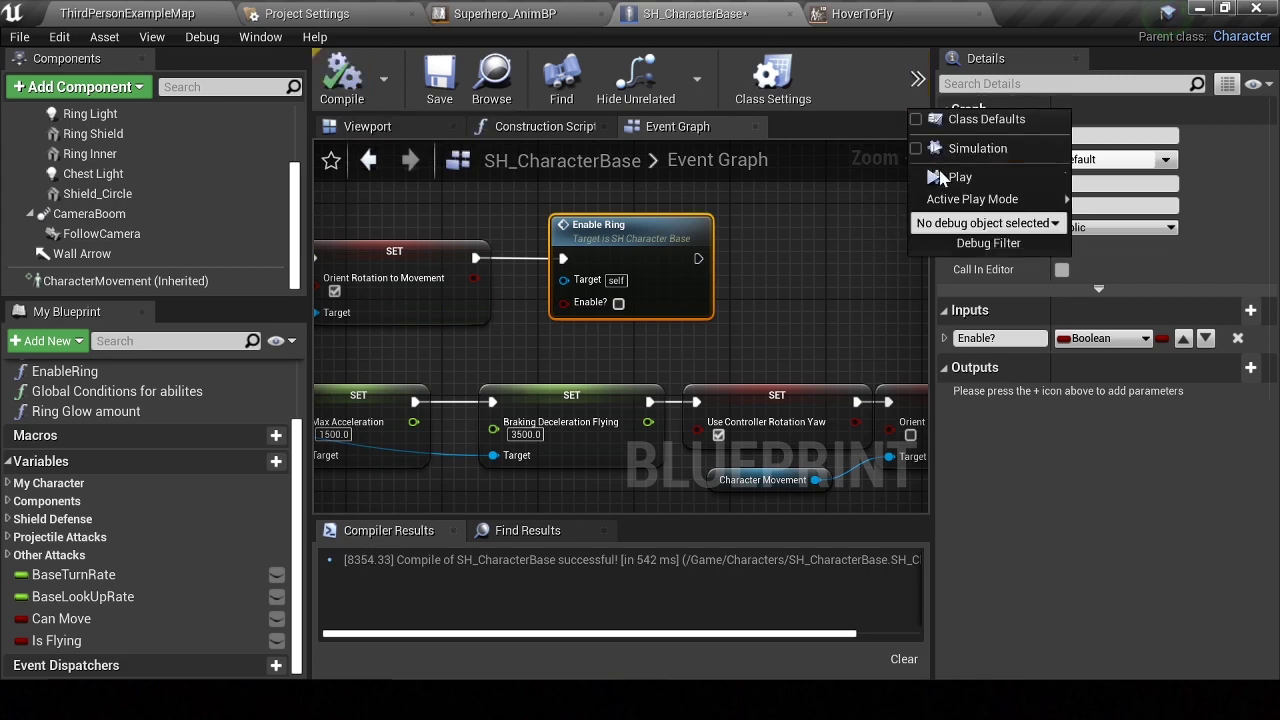
Start a standalone preview and fly the character up until 'Hover to flight' appears
click(942, 177)
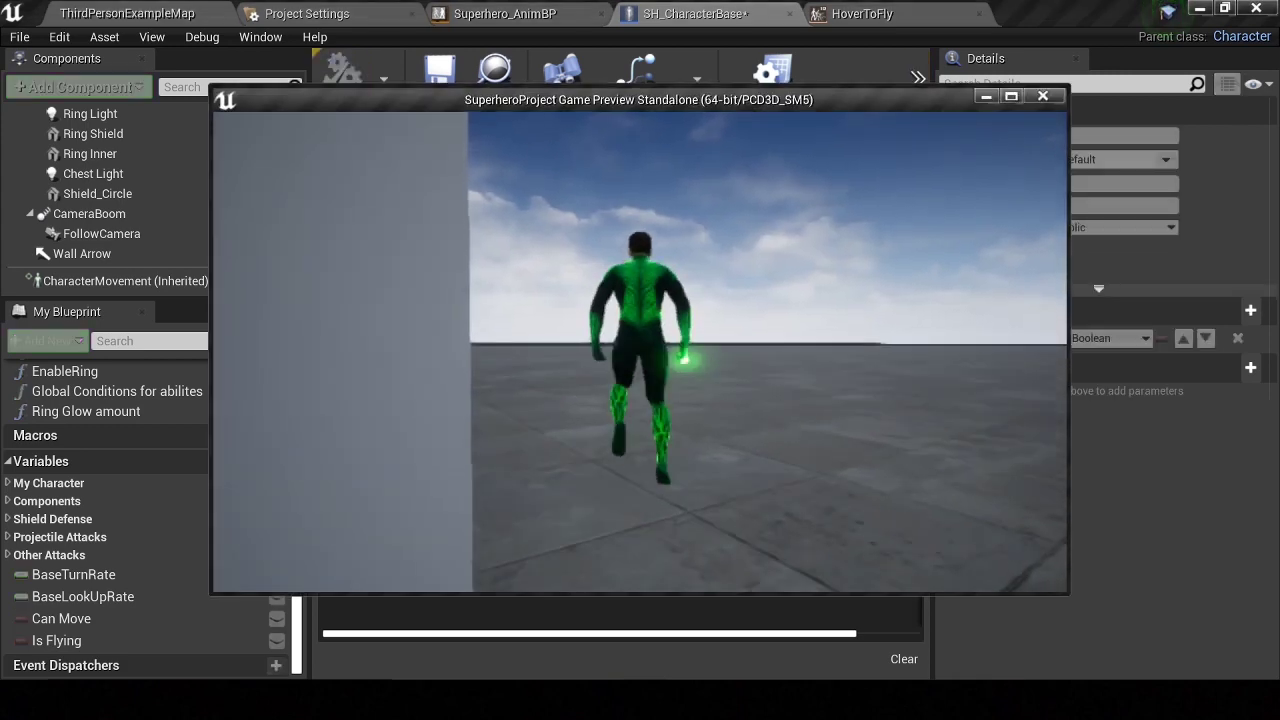
key(space)
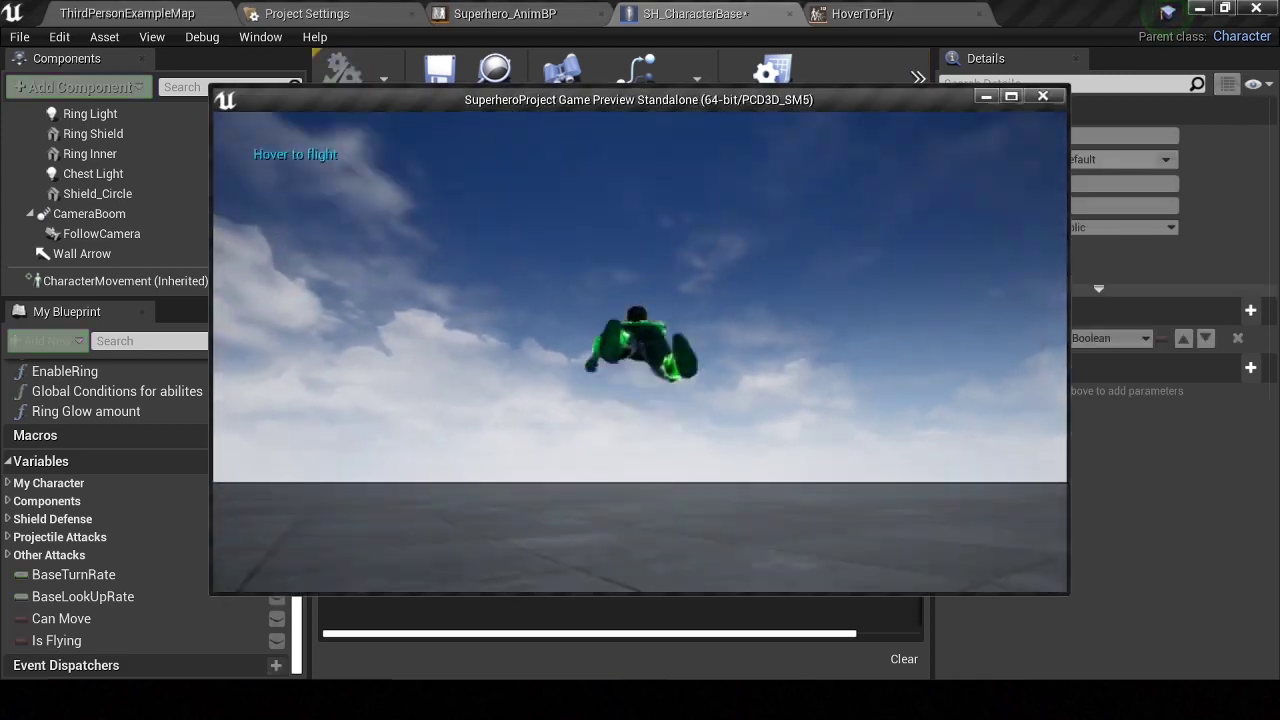
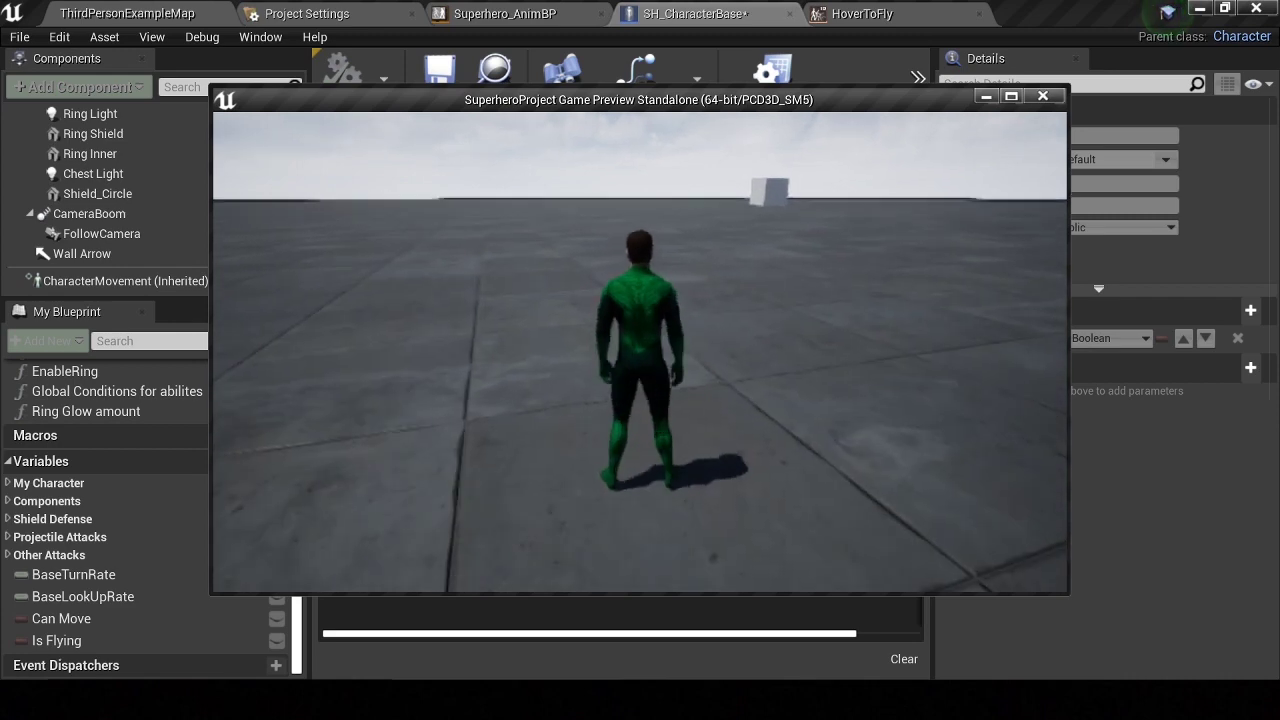
Close the preview, place SetWorldRotation and Capsule Component after the first Enable Ring, and relaunch
key(Escape)
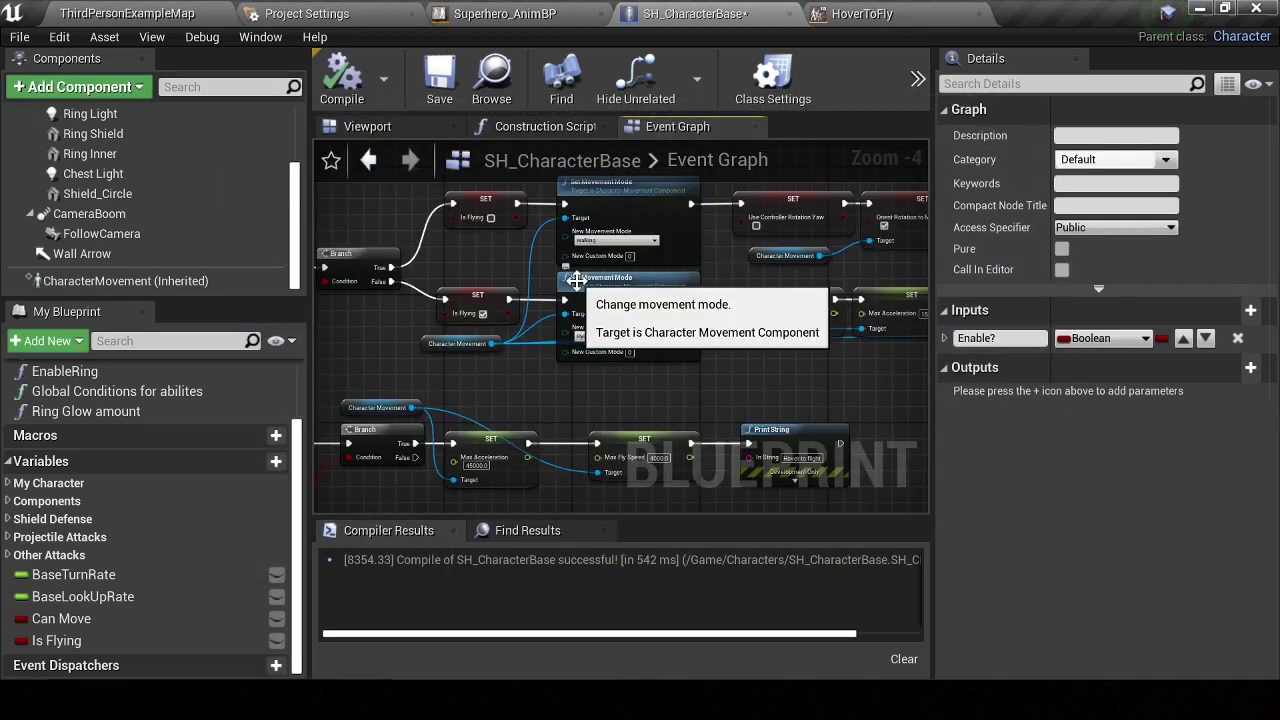
scroll(585, 290, down, 2)
right_drag(600, 300, 620, 280)
click(645, 352)
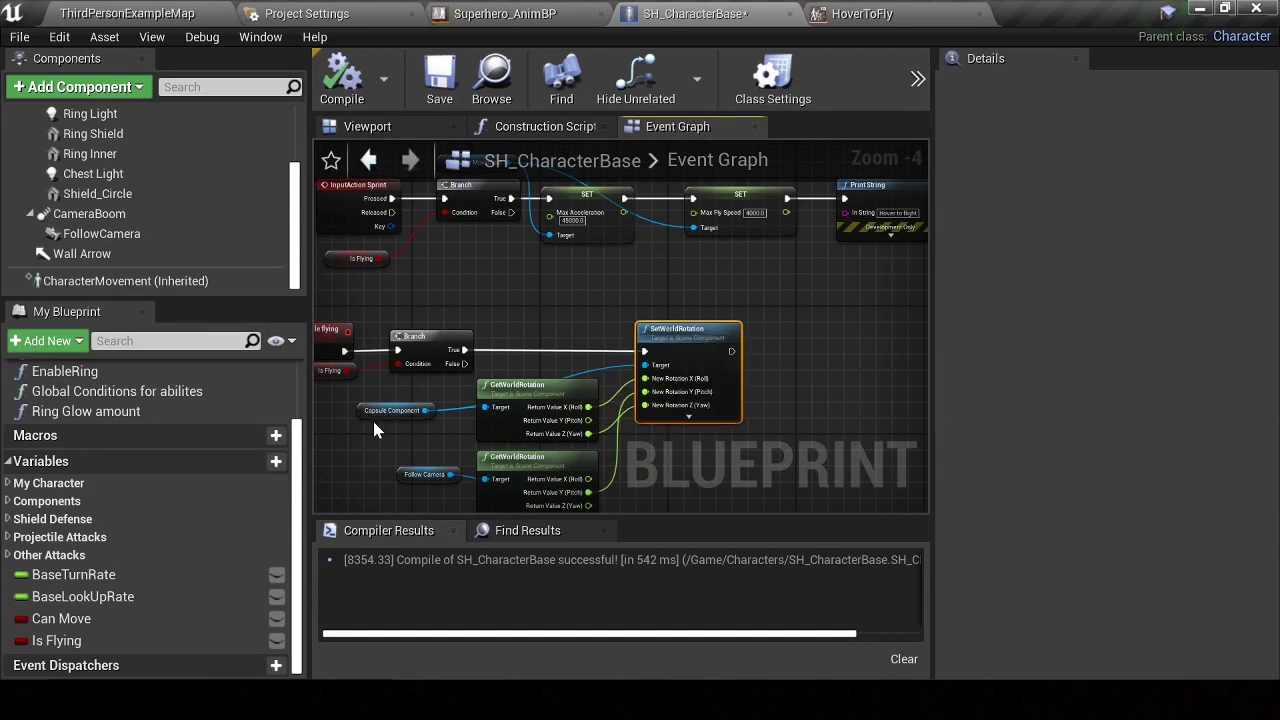
mouse_move(546, 372)
right_down()
mouse_move(510, 357)
mouse_move(694, 288)
right_up()
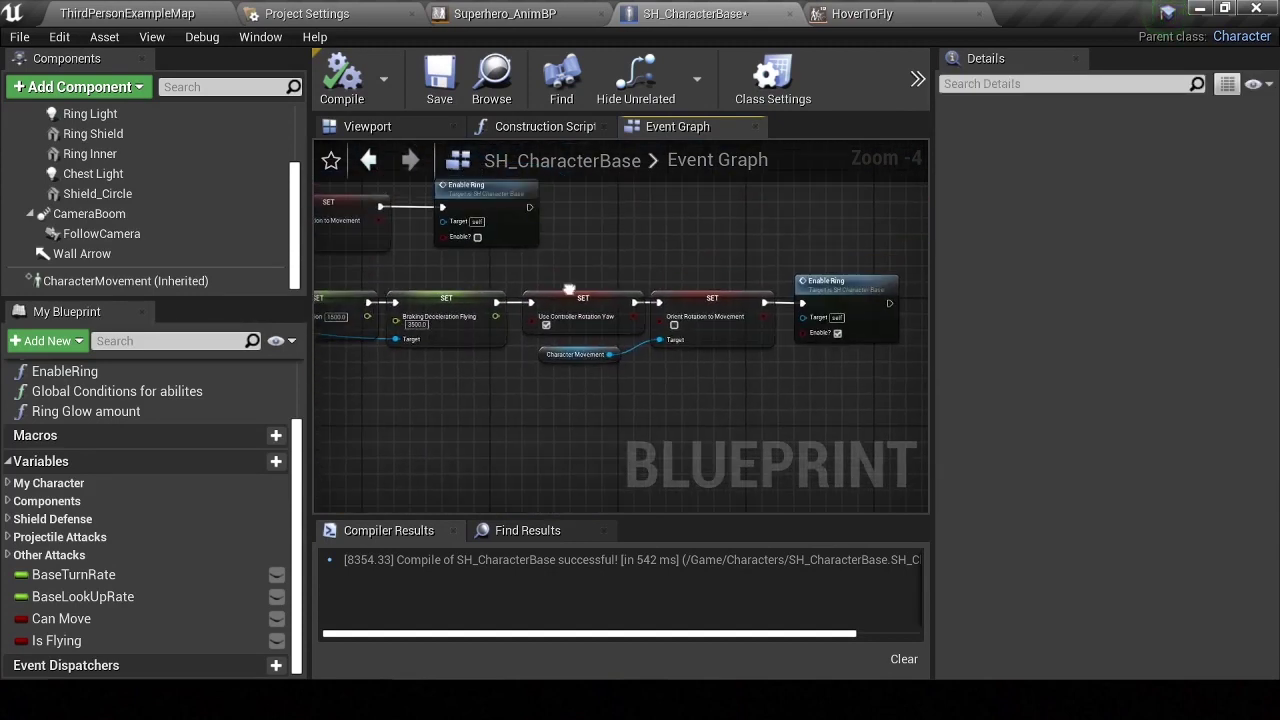
drag(590, 330, 510, 274)
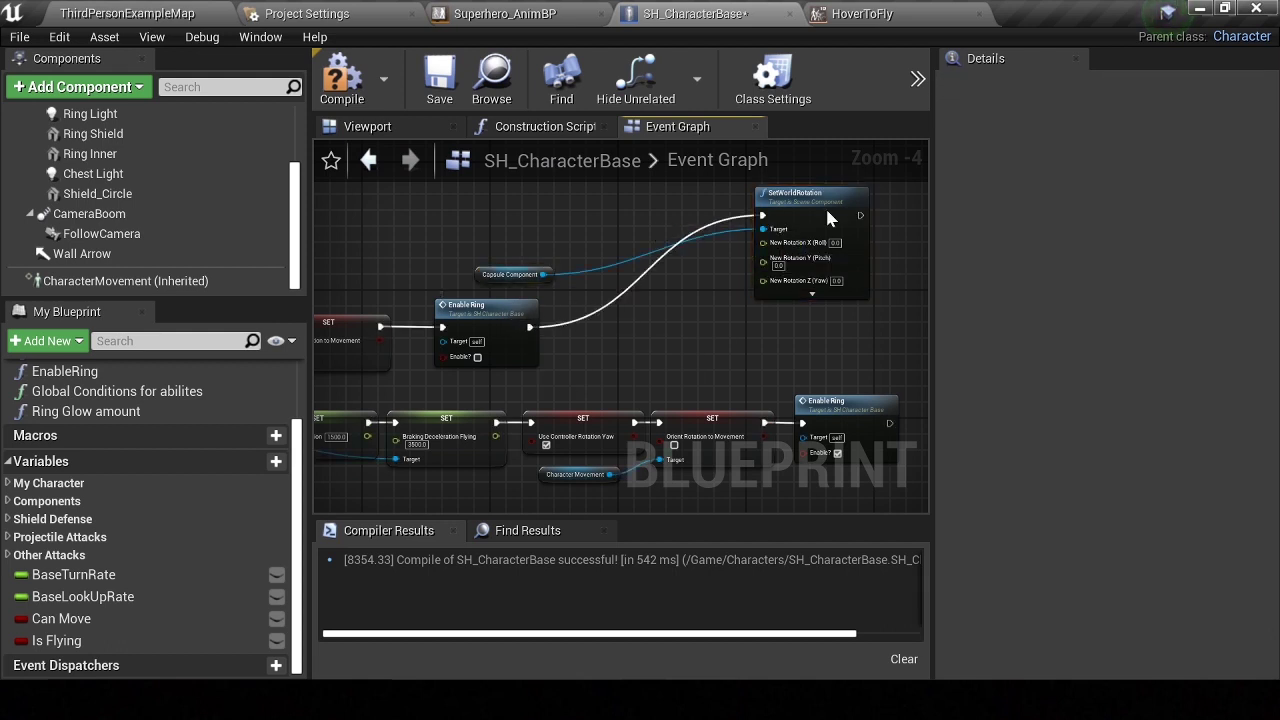
drag(828, 210, 658, 298)
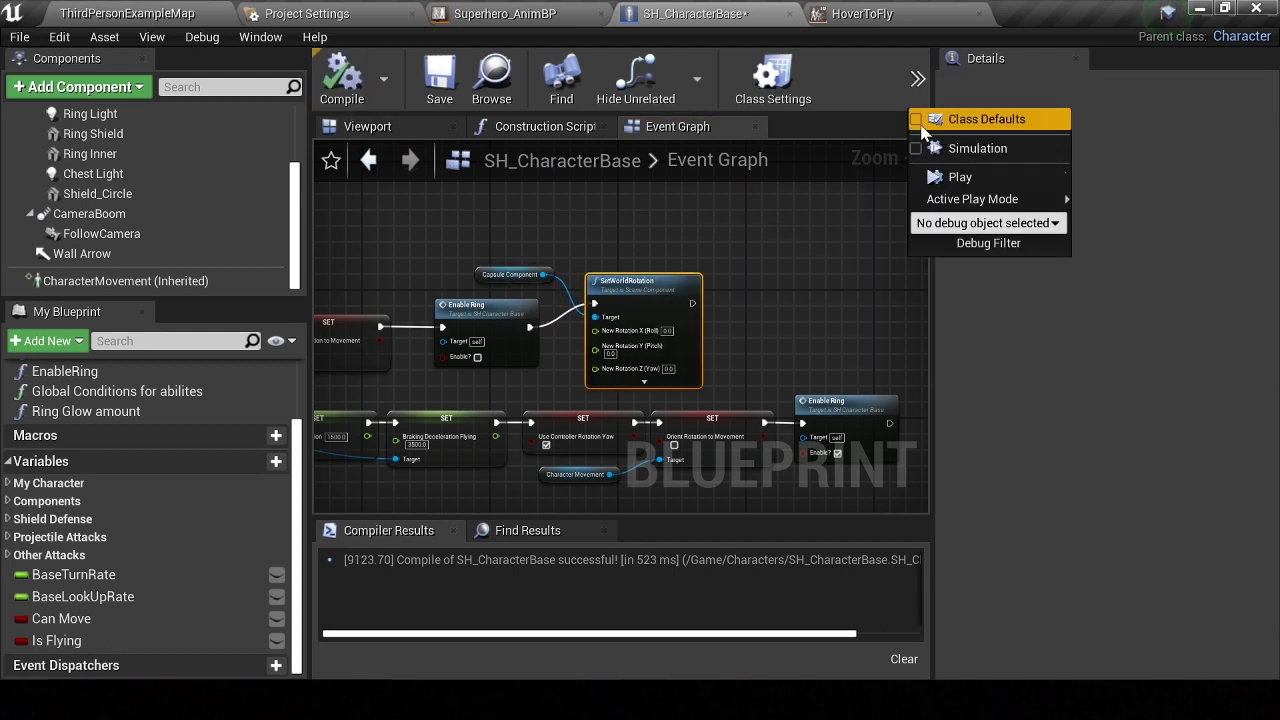
click(925, 176)
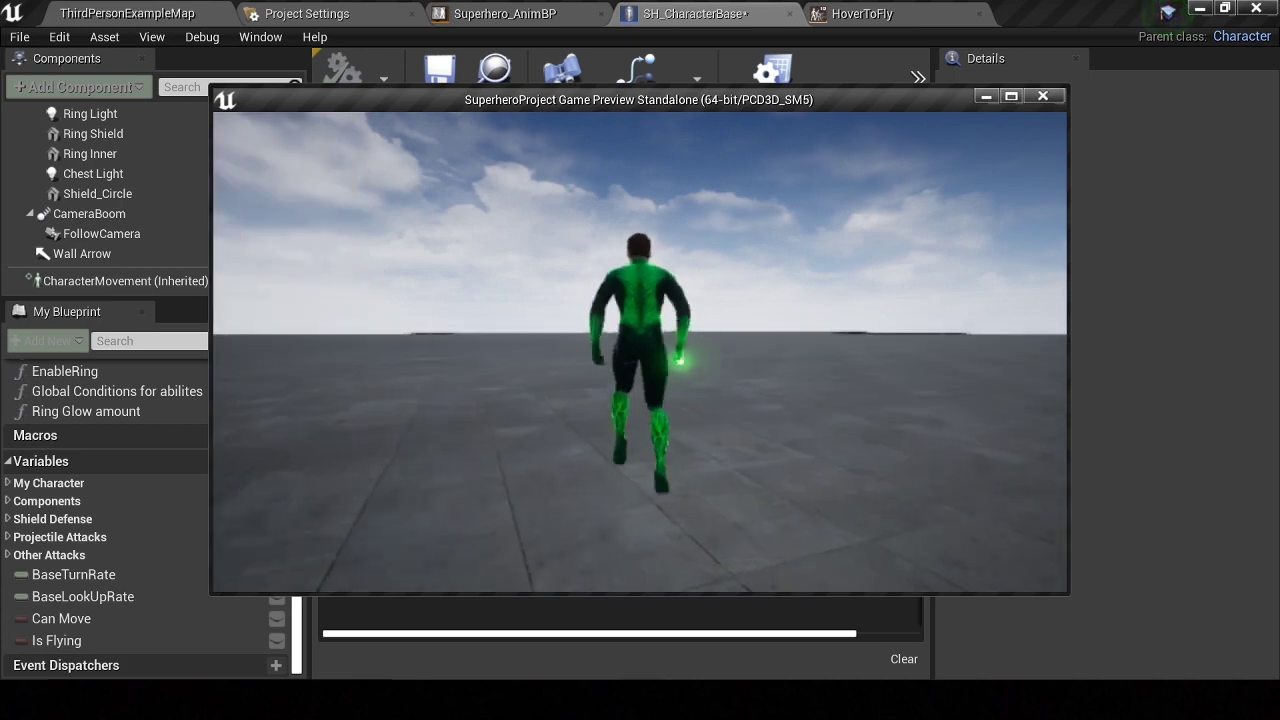
Hover into flight twice in the preview and turn the camera behind the character
key(space)
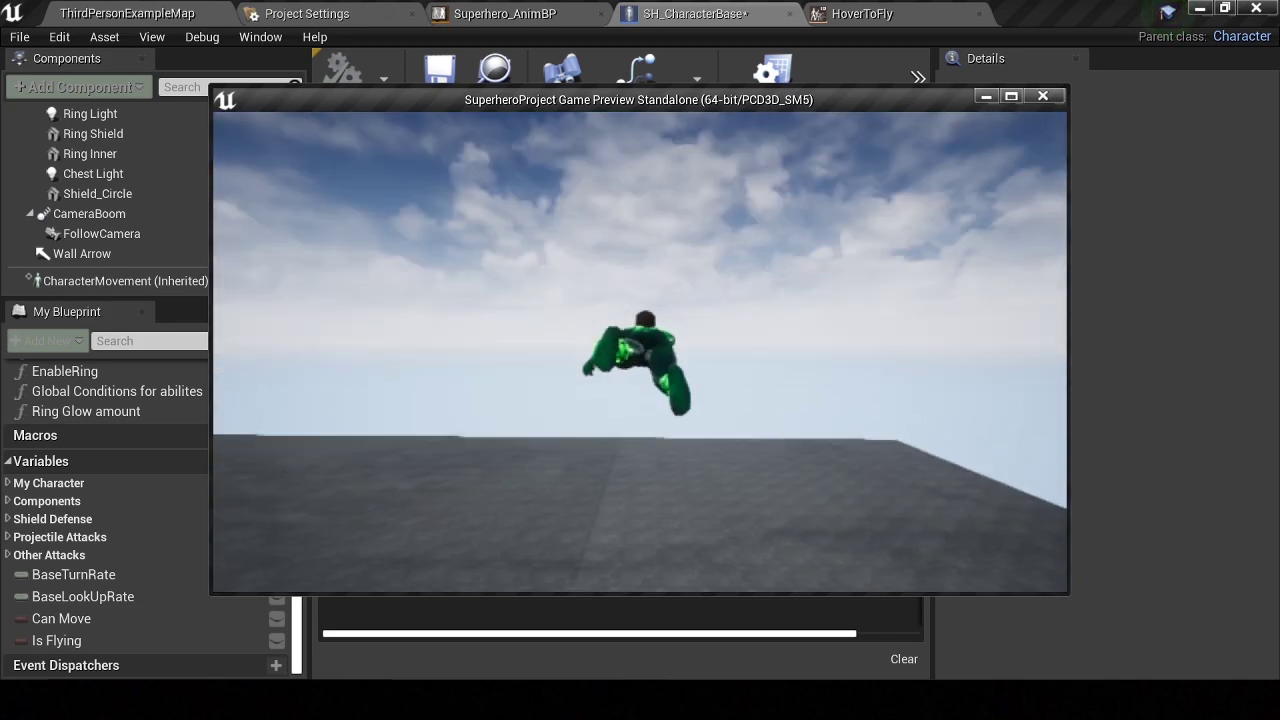
key(space)
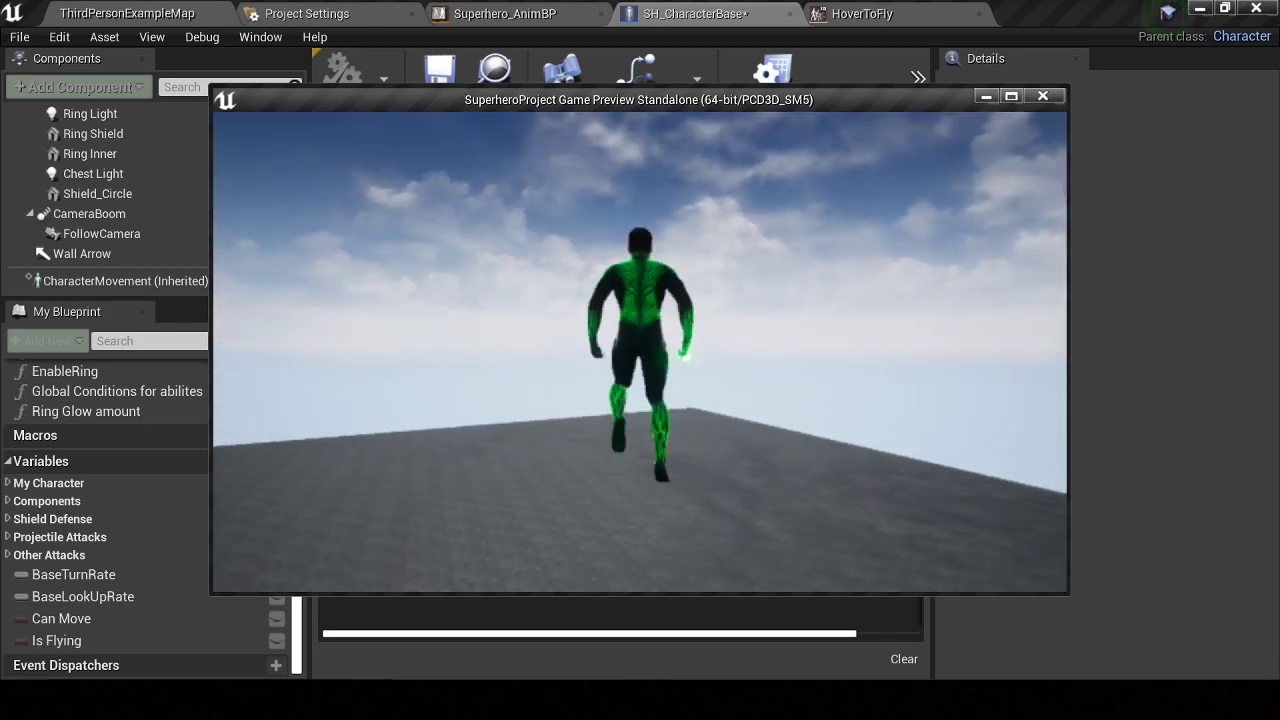
key(w)
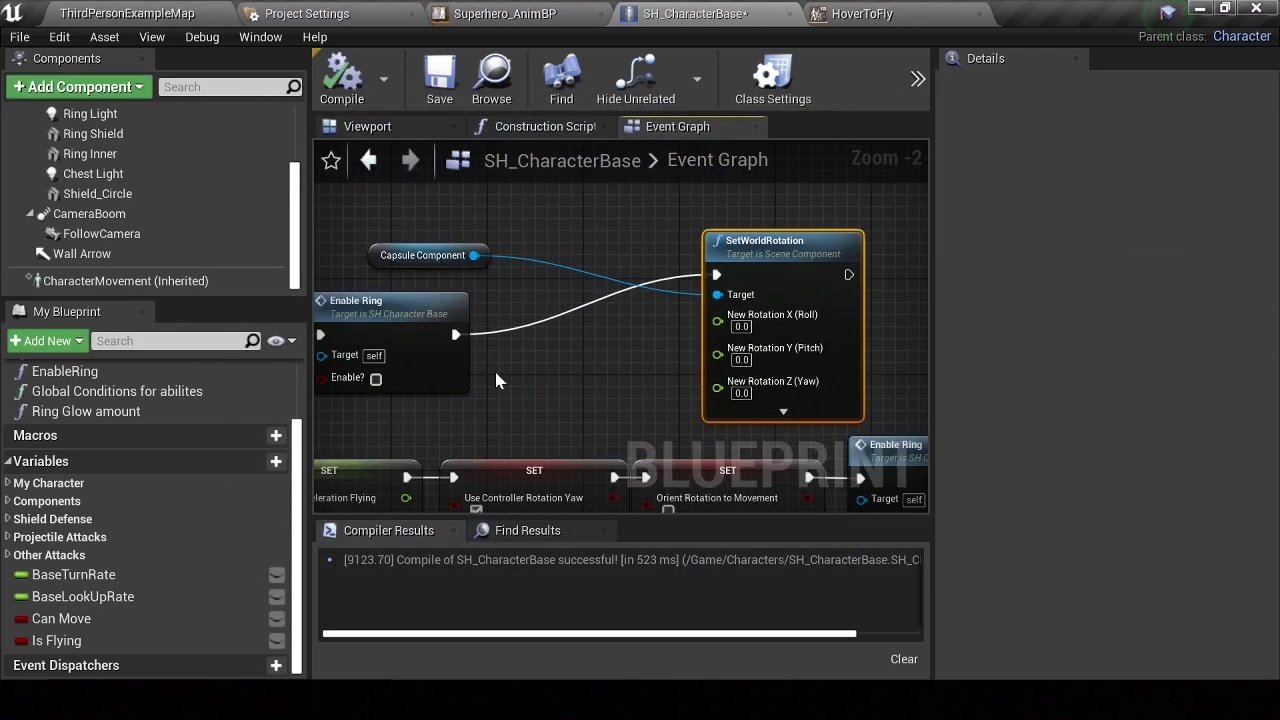
Add a Get Control Rotation node and split its rotation output into X, Y, Z
right_click(498, 380)
text(get control)
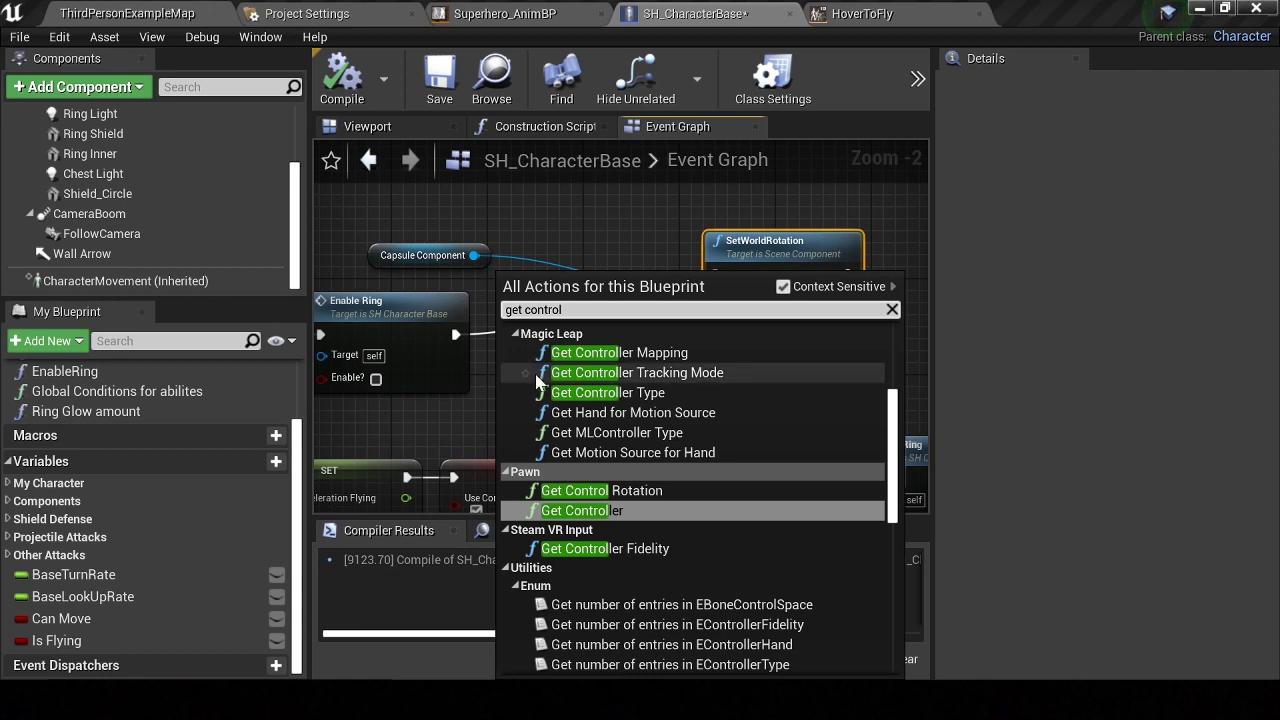
click(600, 490)
right_click(657, 418)
click(697, 466)
Wire its Z (Yaw) into SetWorldRotation's New Rotation and launch the standalone preview
drag(580, 385, 544, 265)
drag(730, 395, 730, 393)
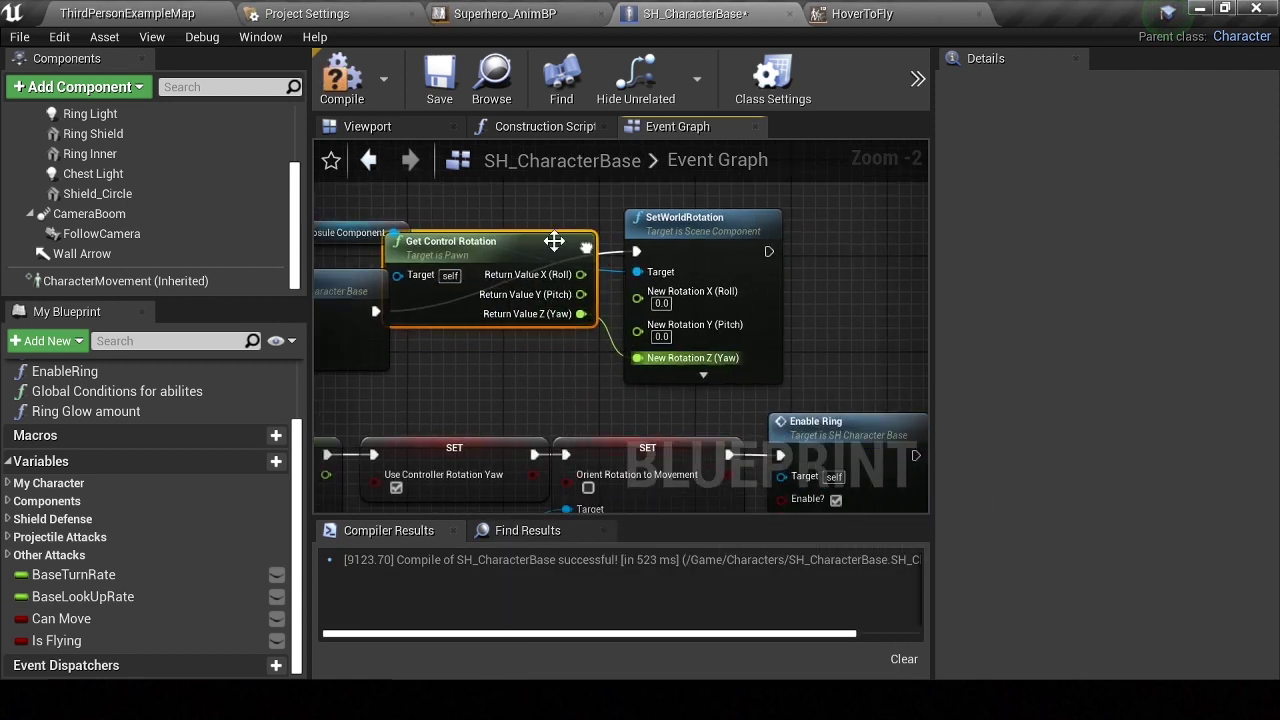
drag(460, 225, 494, 282)
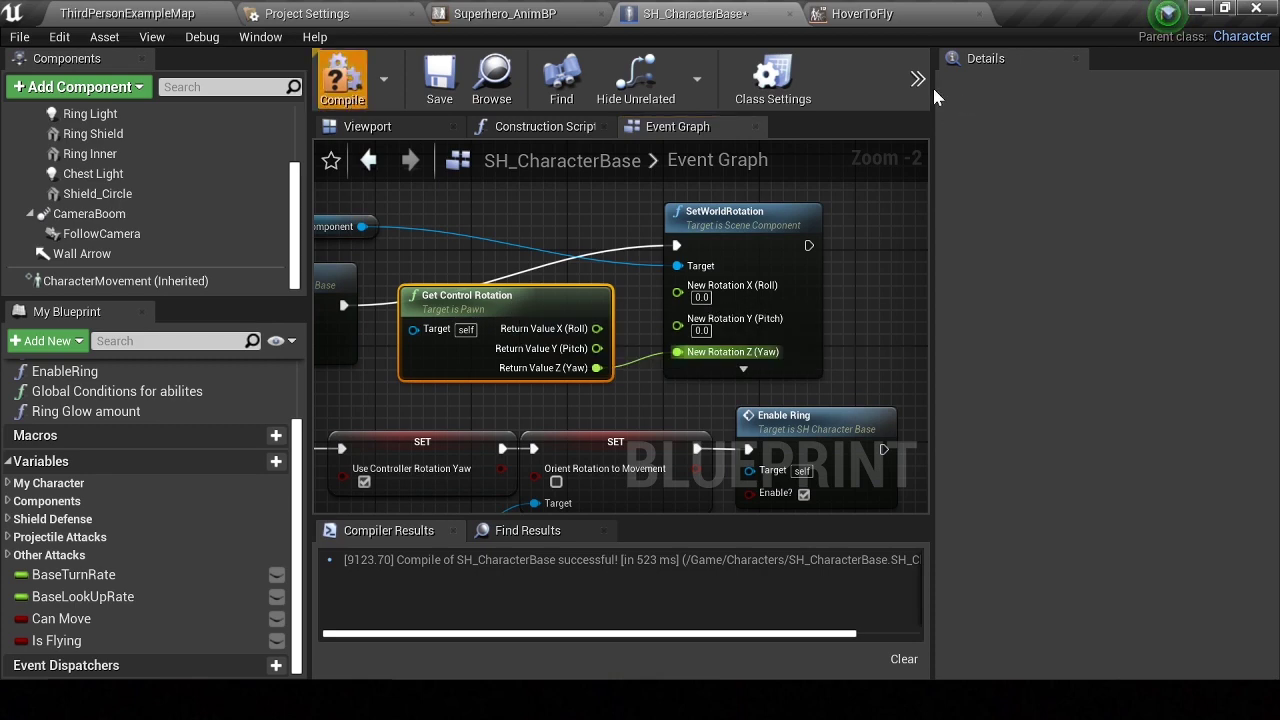
click(960, 177)
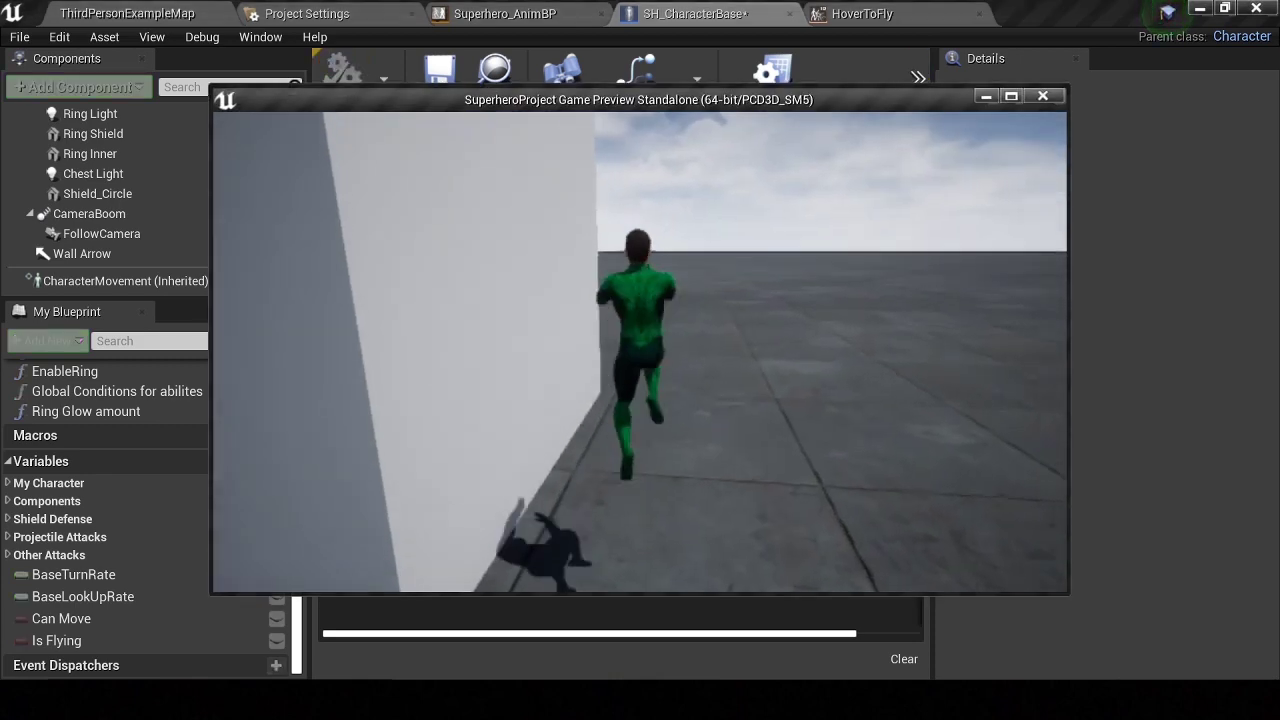
Leap into hover flight, turn left toward the white cube, run at it, and lift off again
key(space)
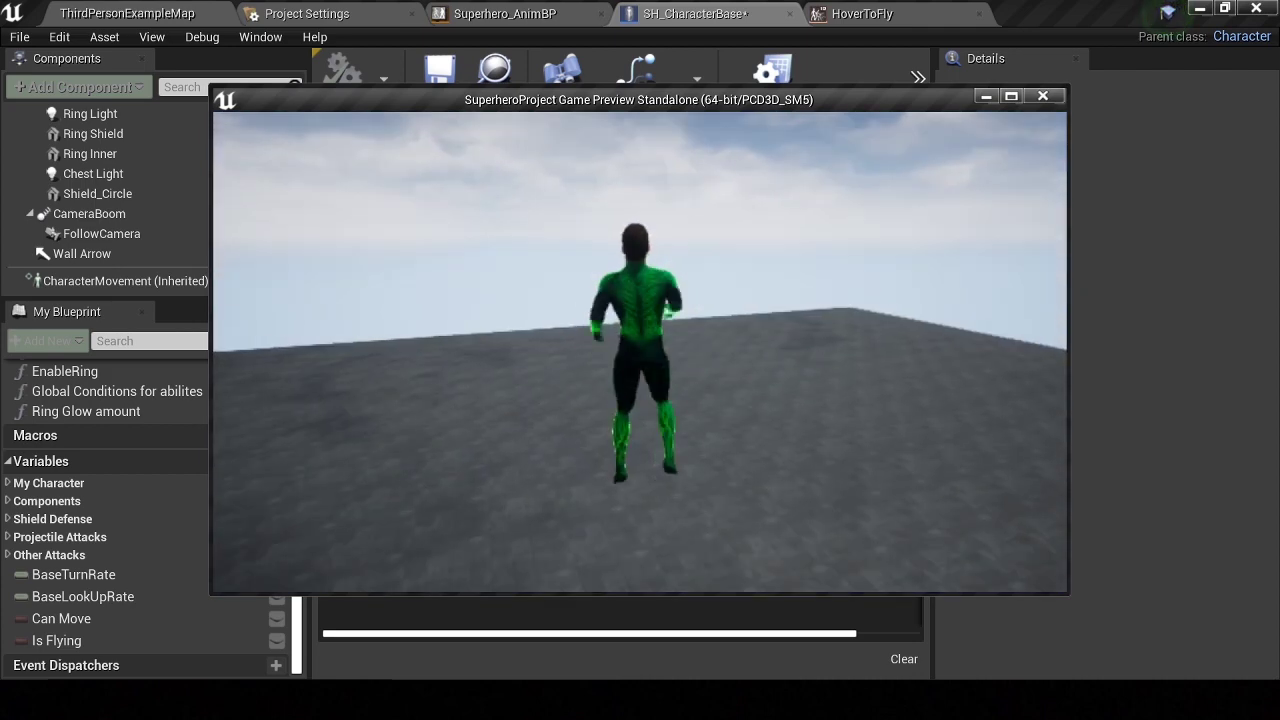
key(a)
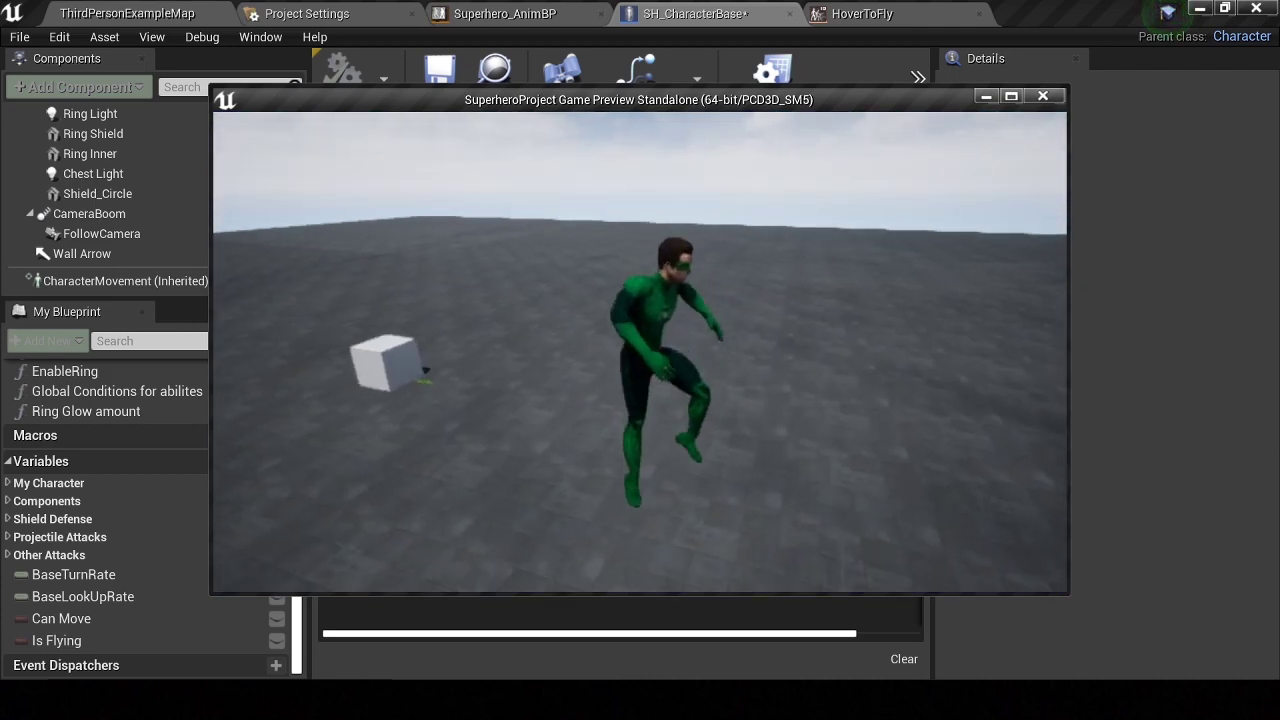
key(w)
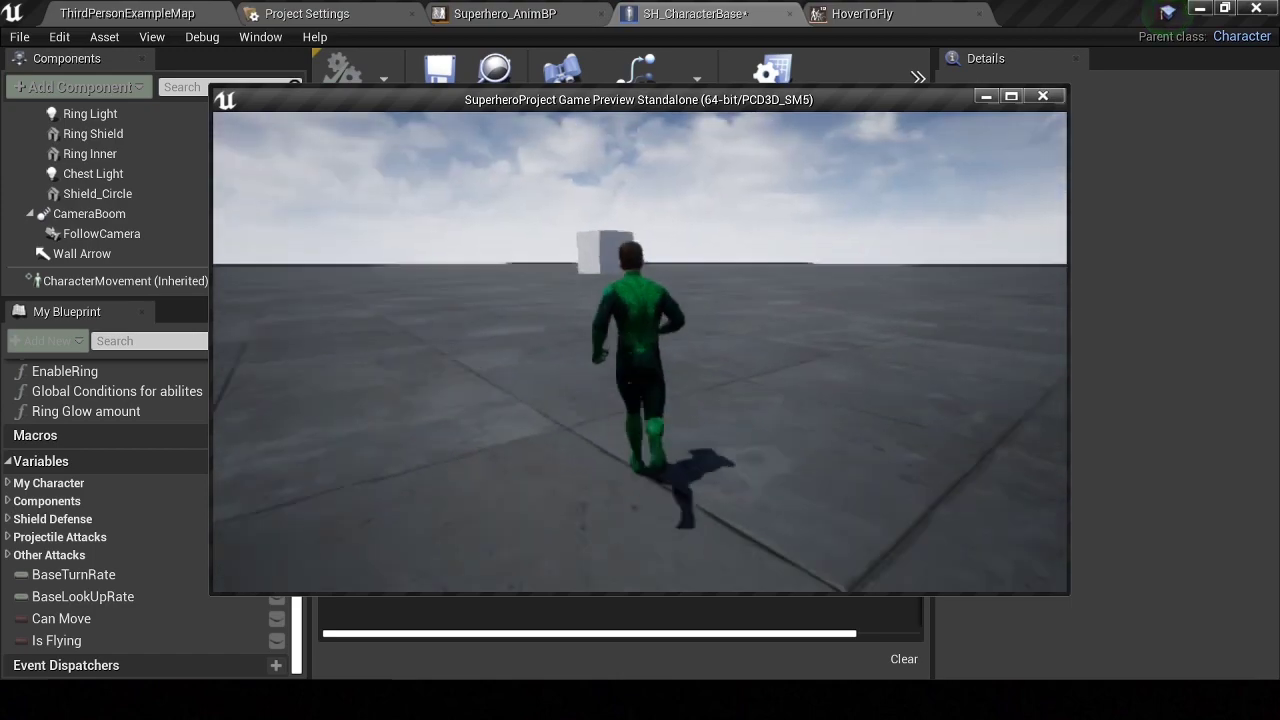
key(space)
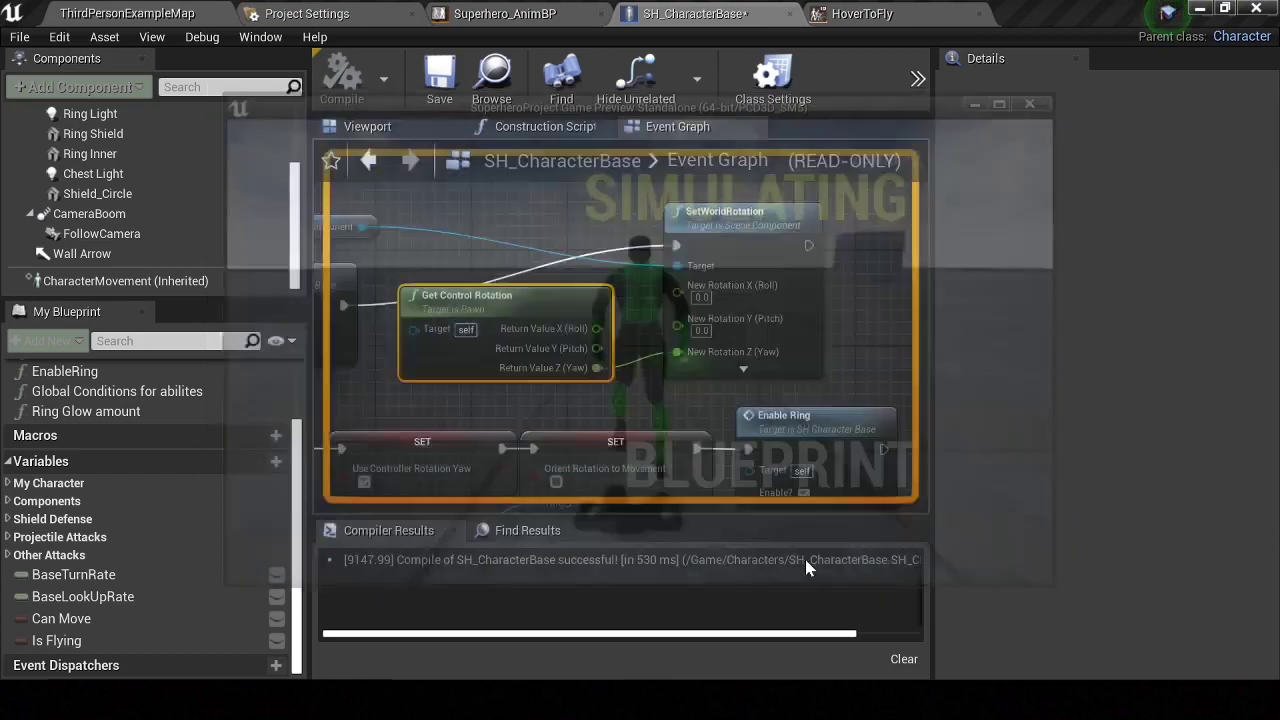
Bring all node groups into view and open the collapsed Movement graph
scroll(718, 371, down, 4)
scroll(688, 343, down, 2)
right_drag(688, 343, 599, 368)
scroll(599, 368, down, 2)
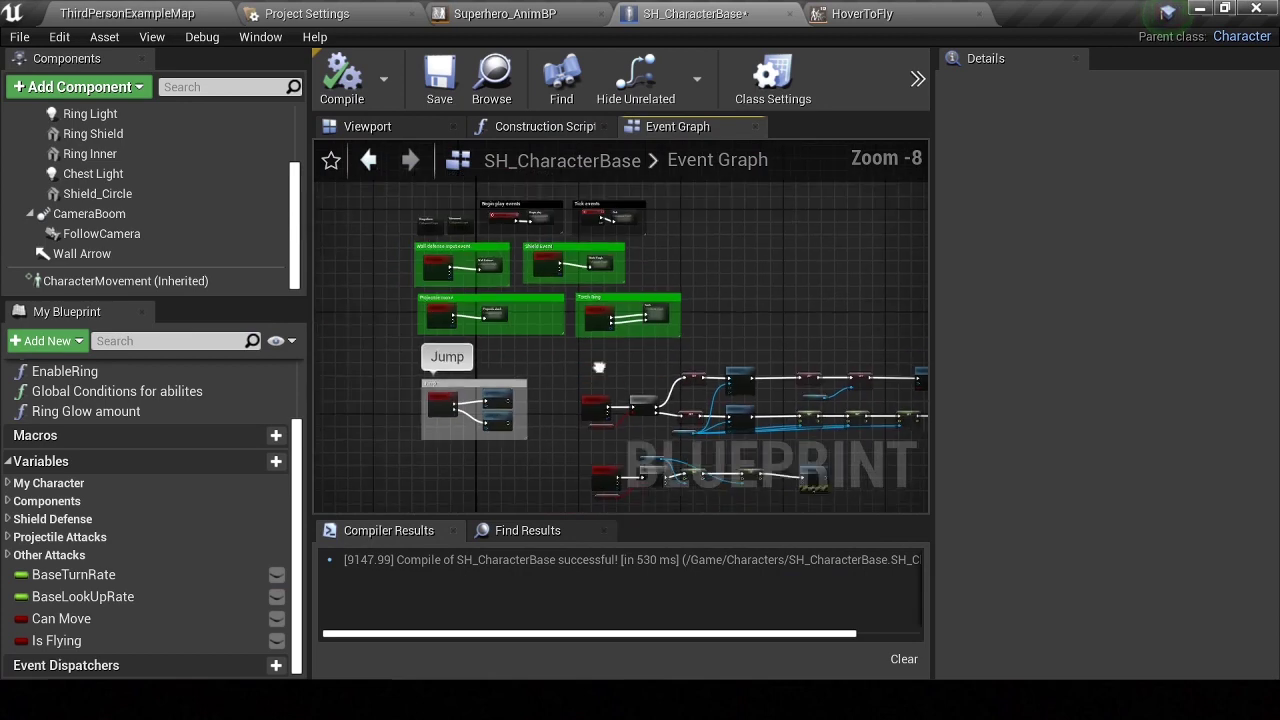
scroll(550, 274, up, 2)
scroll(486, 277, up, 3)
double_click(486, 277)
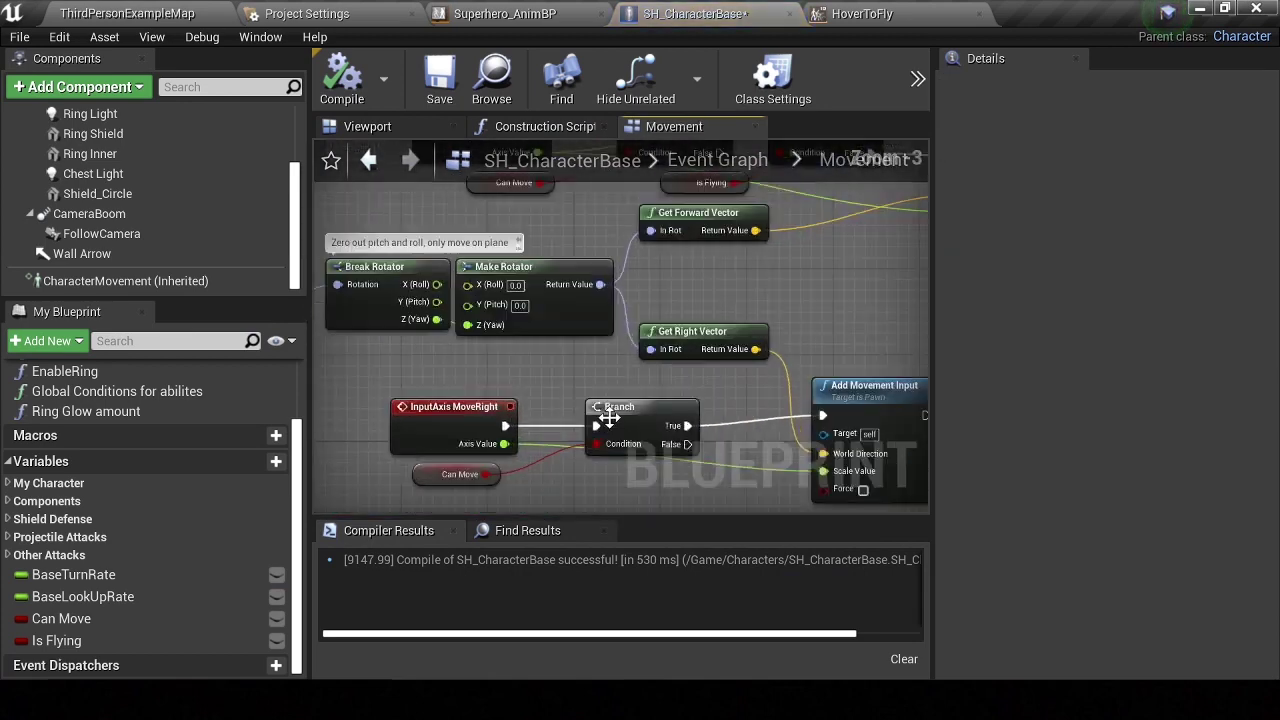
Shift the MoveRight input nodes left, add an Is Flying getter, and return to the Event Graph
drag(624, 361, 494, 361)
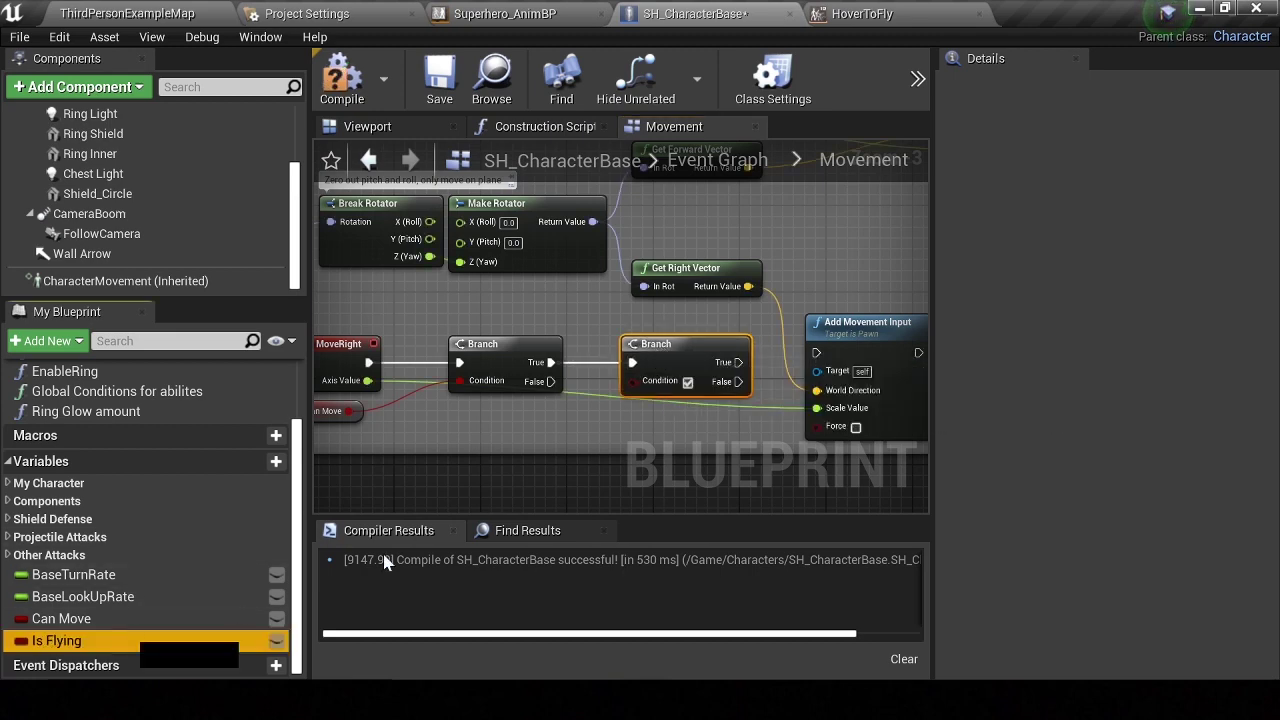
ctrl+drag(388, 563, 537, 412)
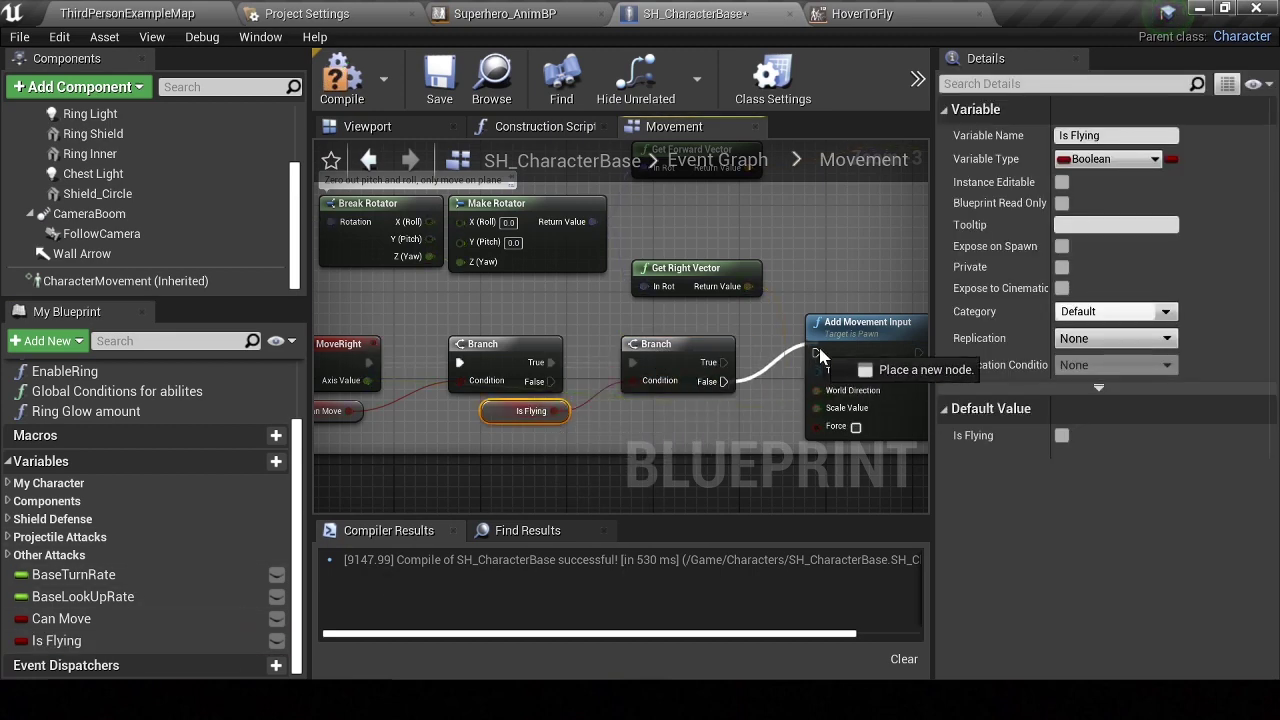
click(735, 160)
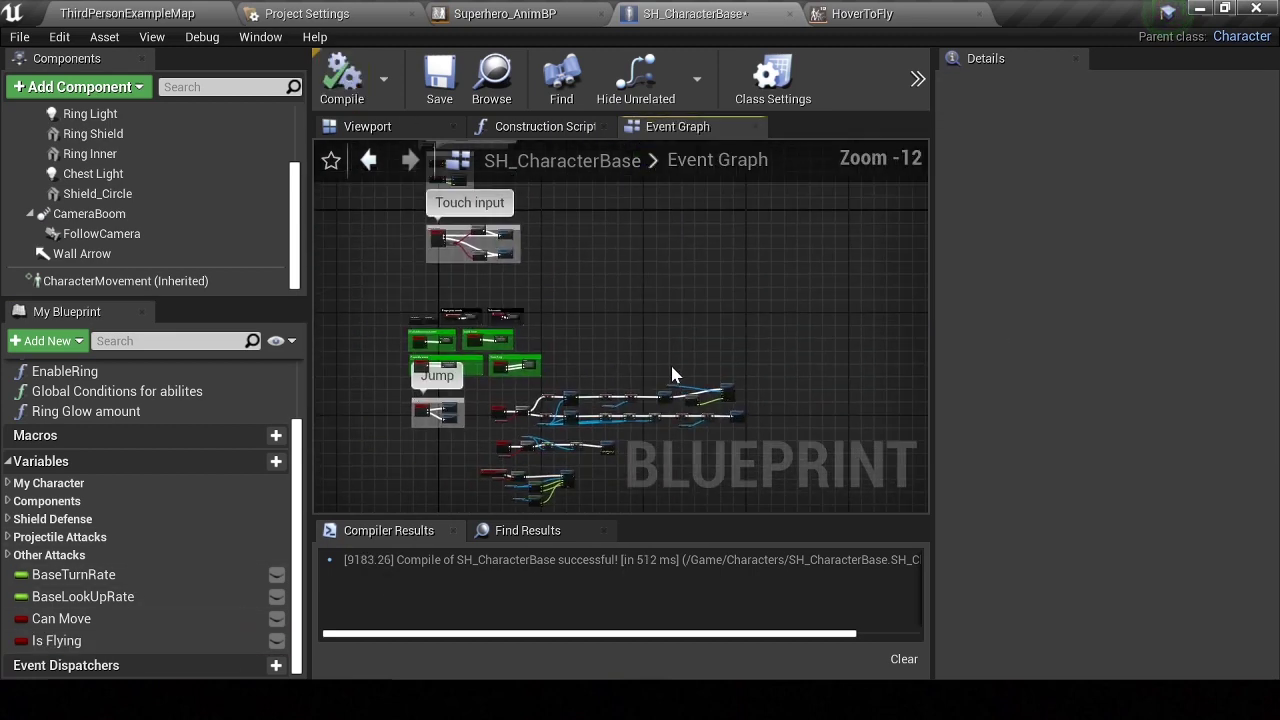
scroll(617, 311, up, 3)
scroll(729, 334, up, 2)
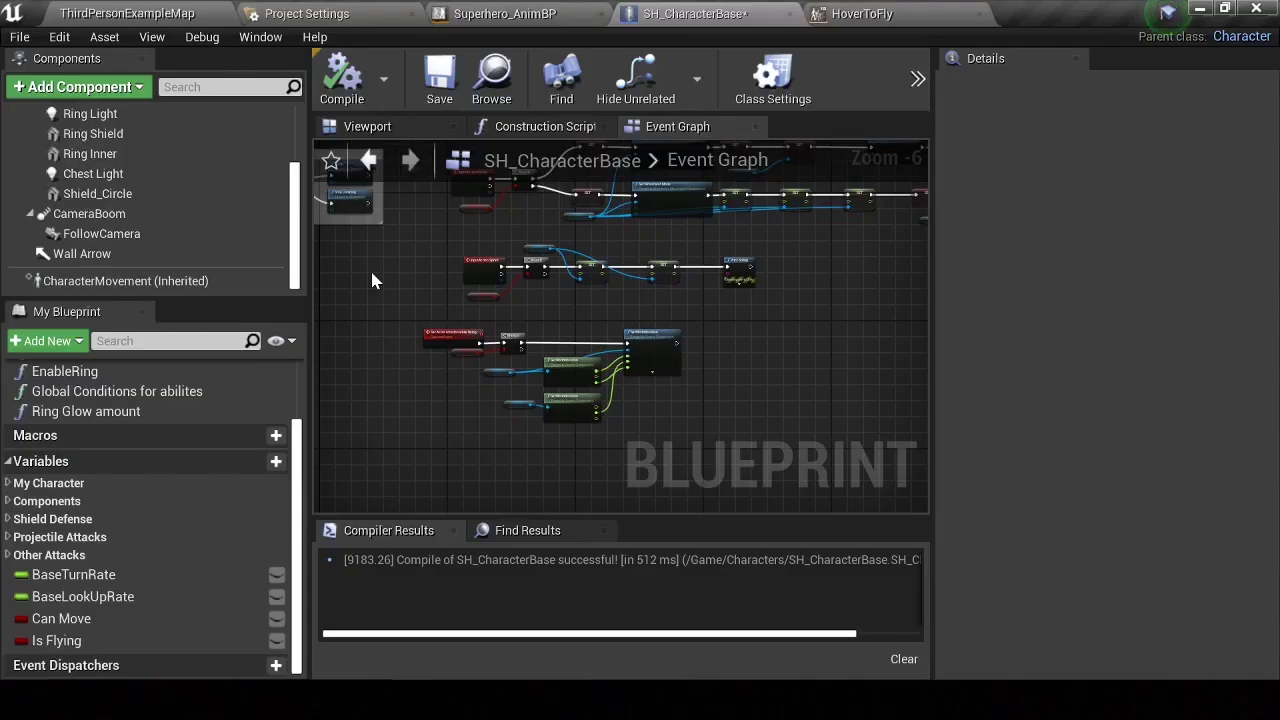
scroll(540, 335, down, 1)
Shift the rotation node group right and the Sprint input, Branch and Is Flying left
scroll(540, 335, down, 1)
scroll(440, 335, down, 1)
drag(741, 421, 748, 407)
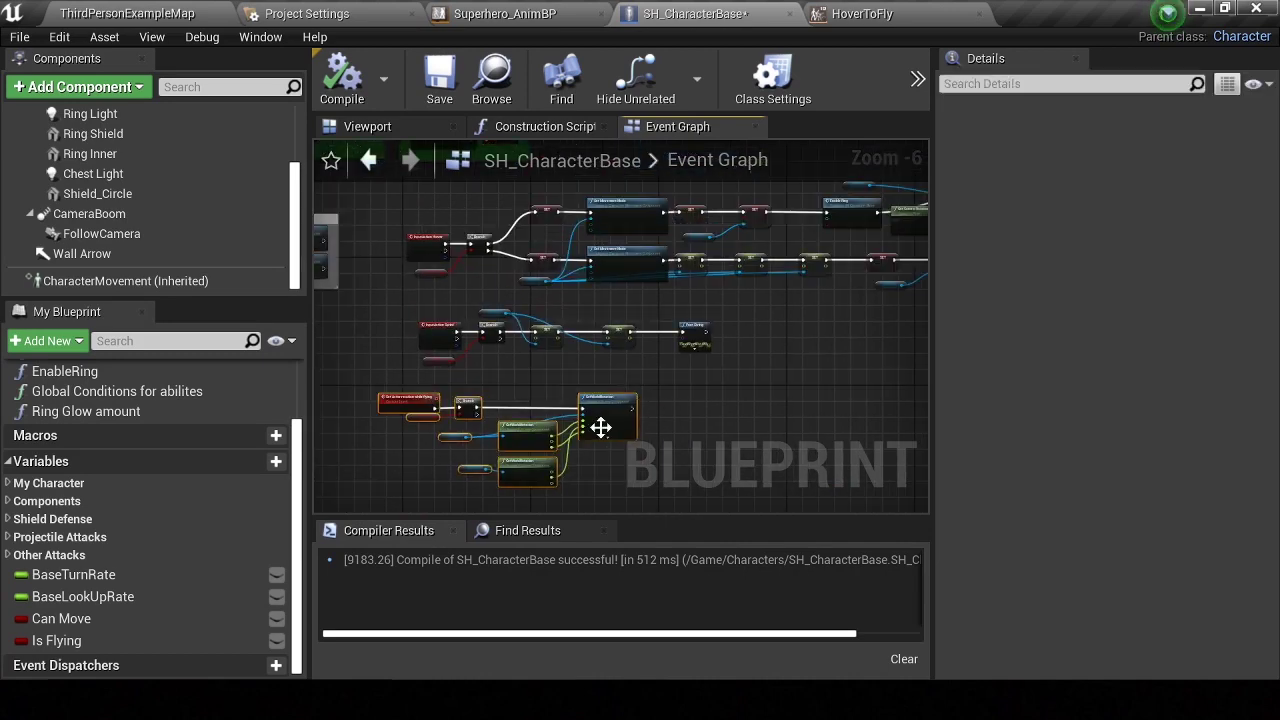
scroll(523, 371, down, 2)
drag(523, 371, 862, 360)
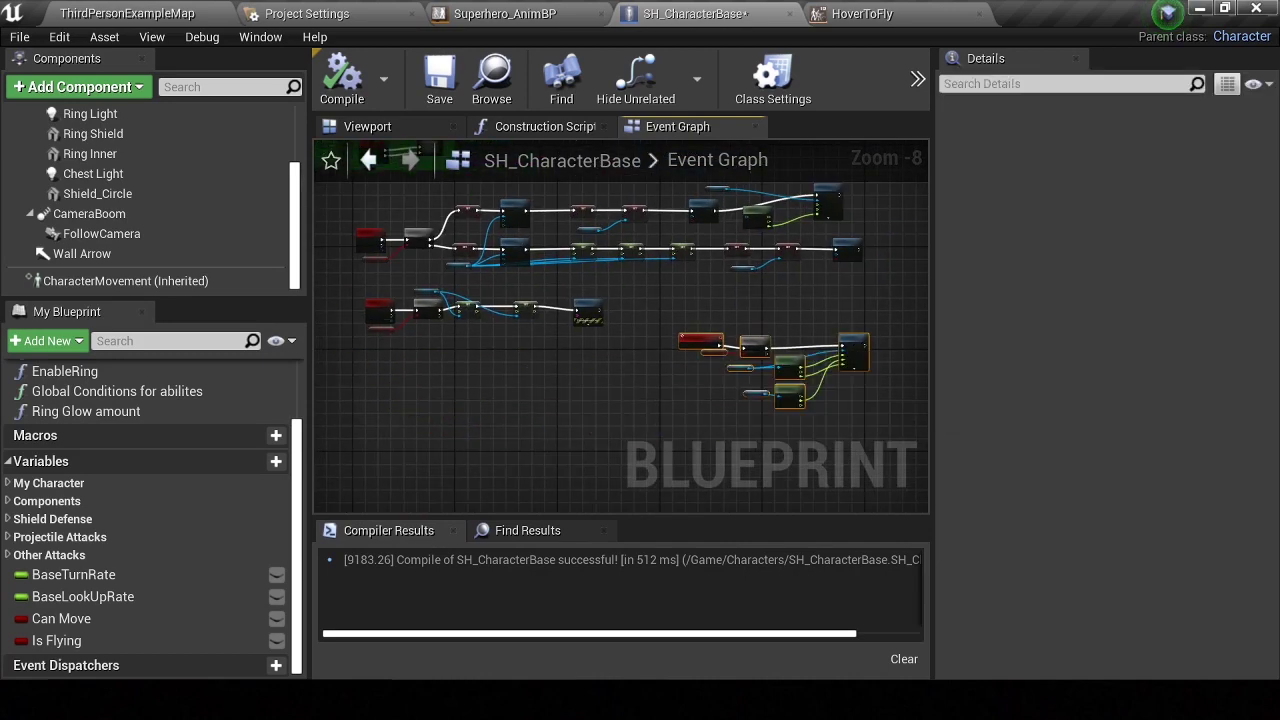
drag(376, 351, 617, 310)
scroll(493, 348, up, 4)
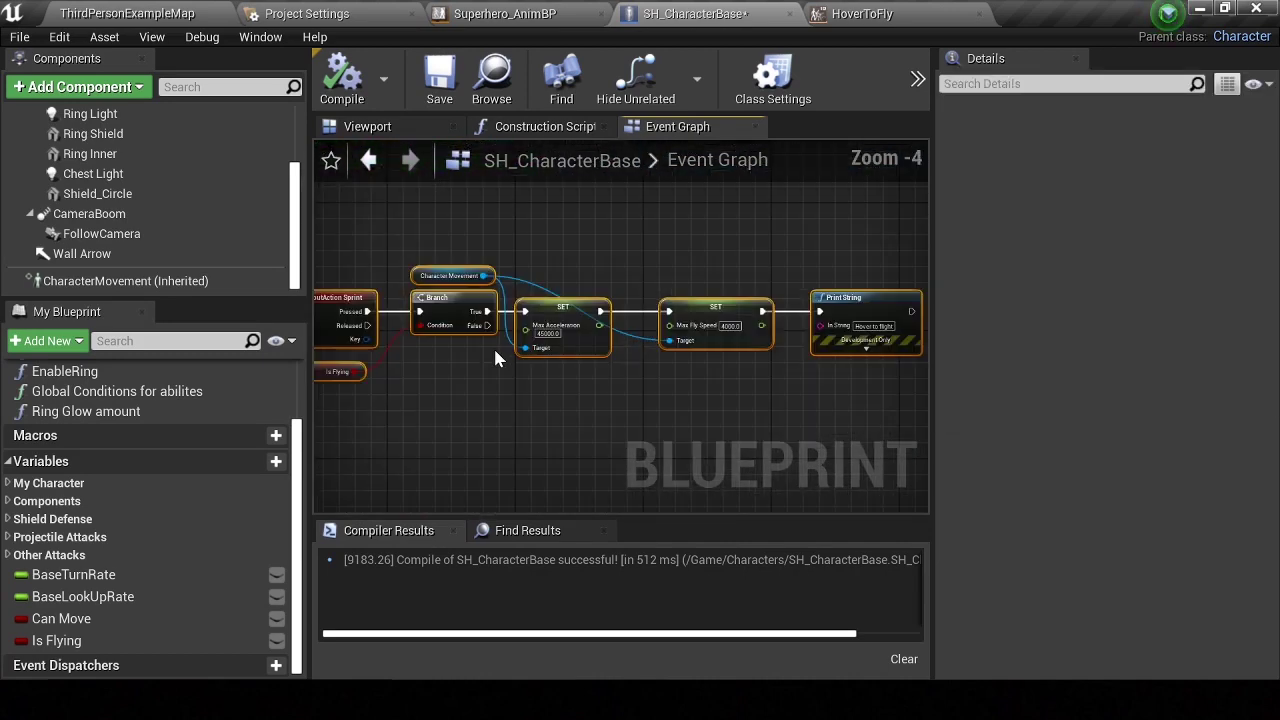
click(445, 398)
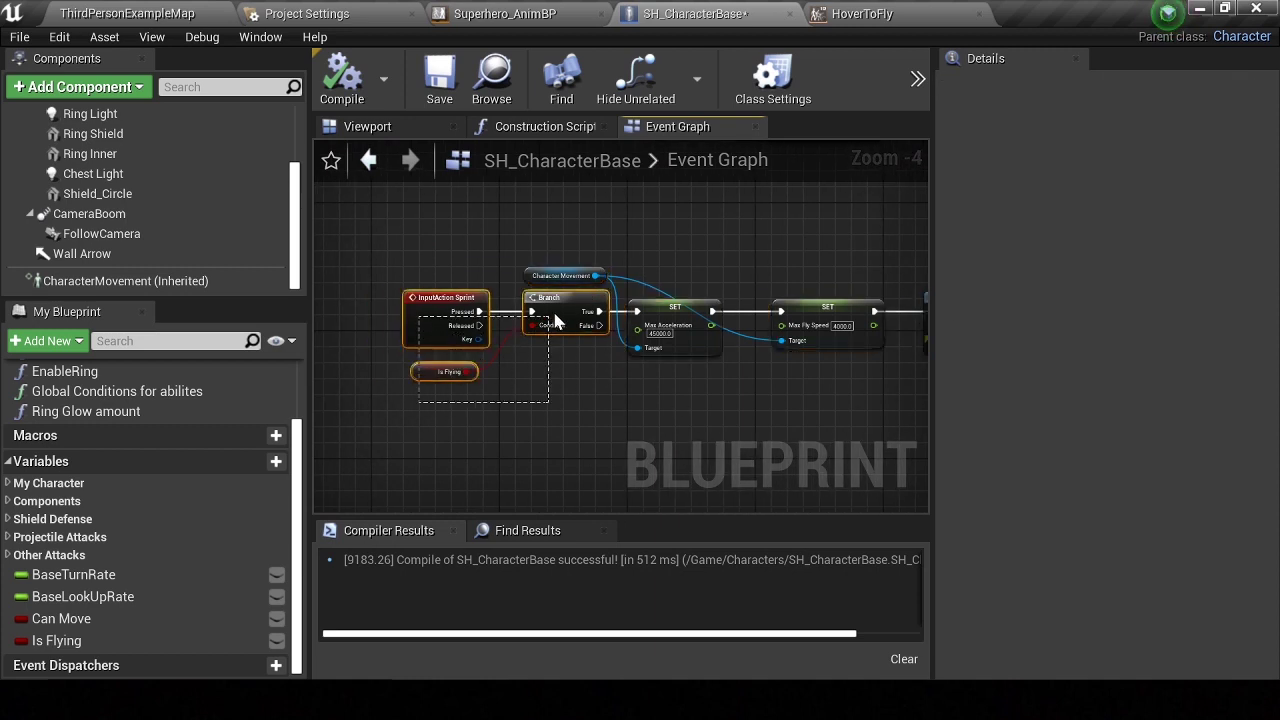
mouse_move(557, 320)
mouse_down()
mouse_move(461, 320)
mouse_move(601, 320)
mouse_up()
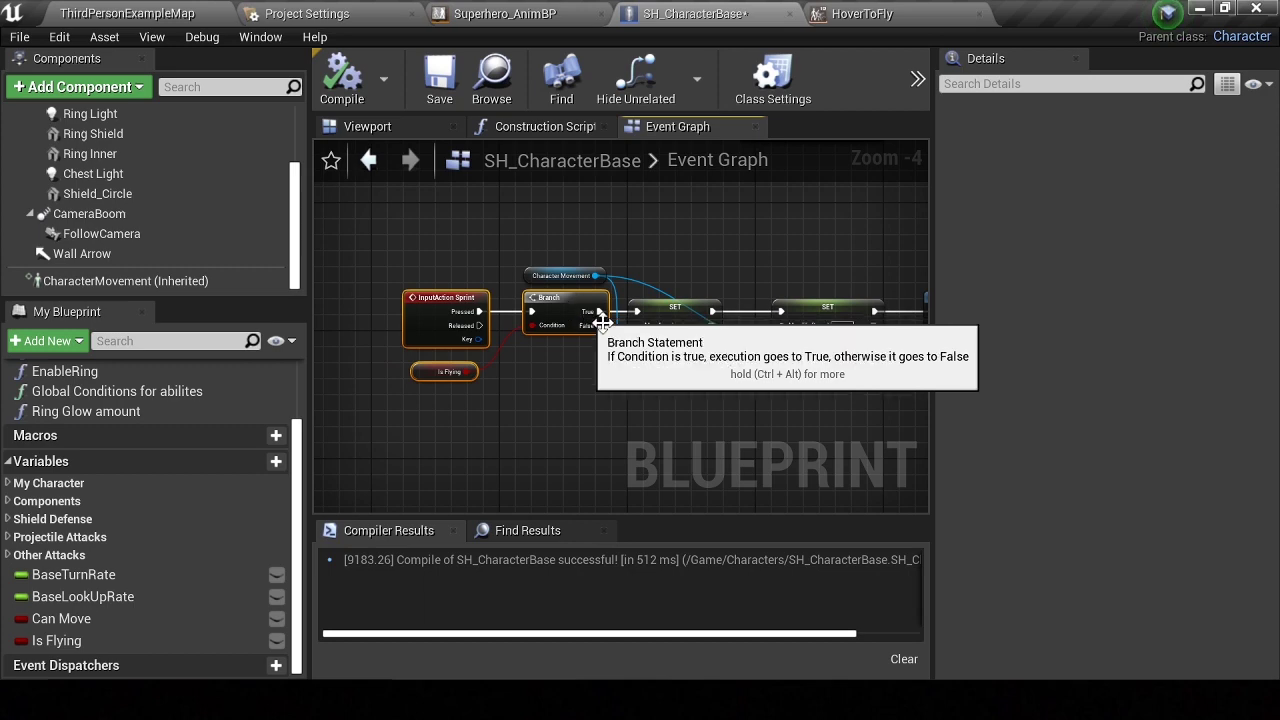
scroll(601, 320, up, 2)
Add a Select node beside the Max Acceleration setter
drag(640, 338, 565, 400)
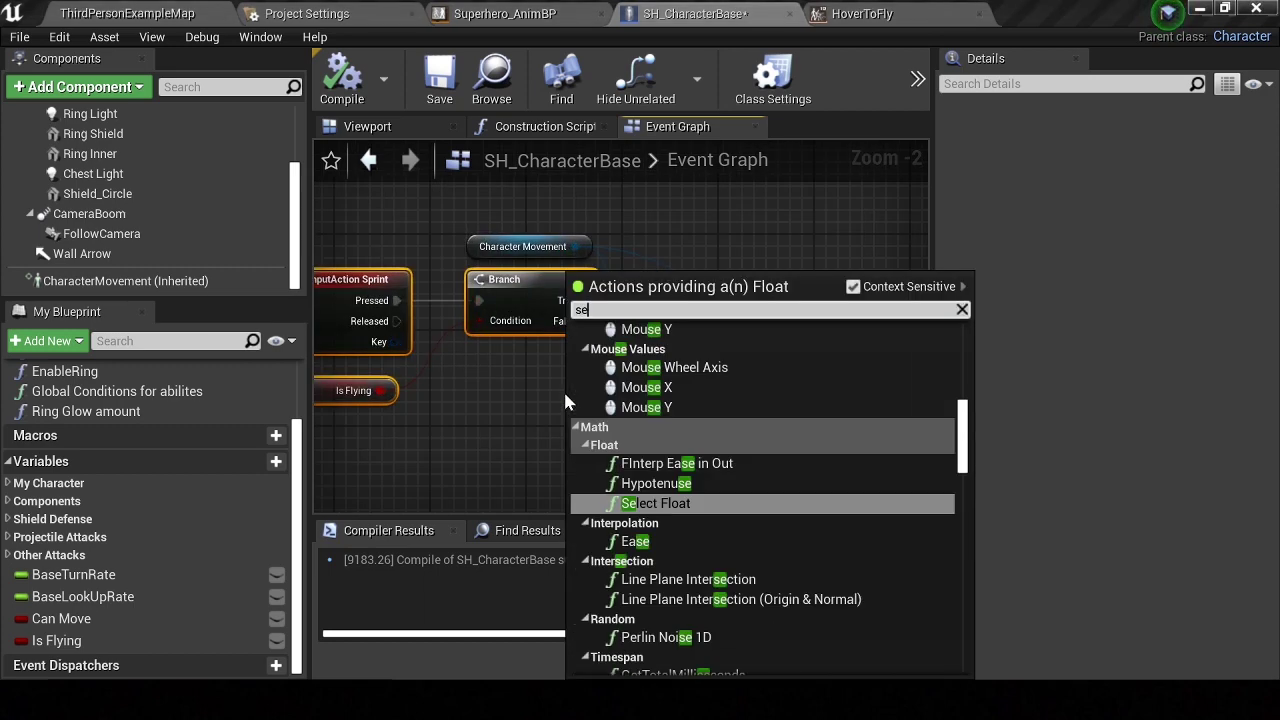
text(select)
key(Return)
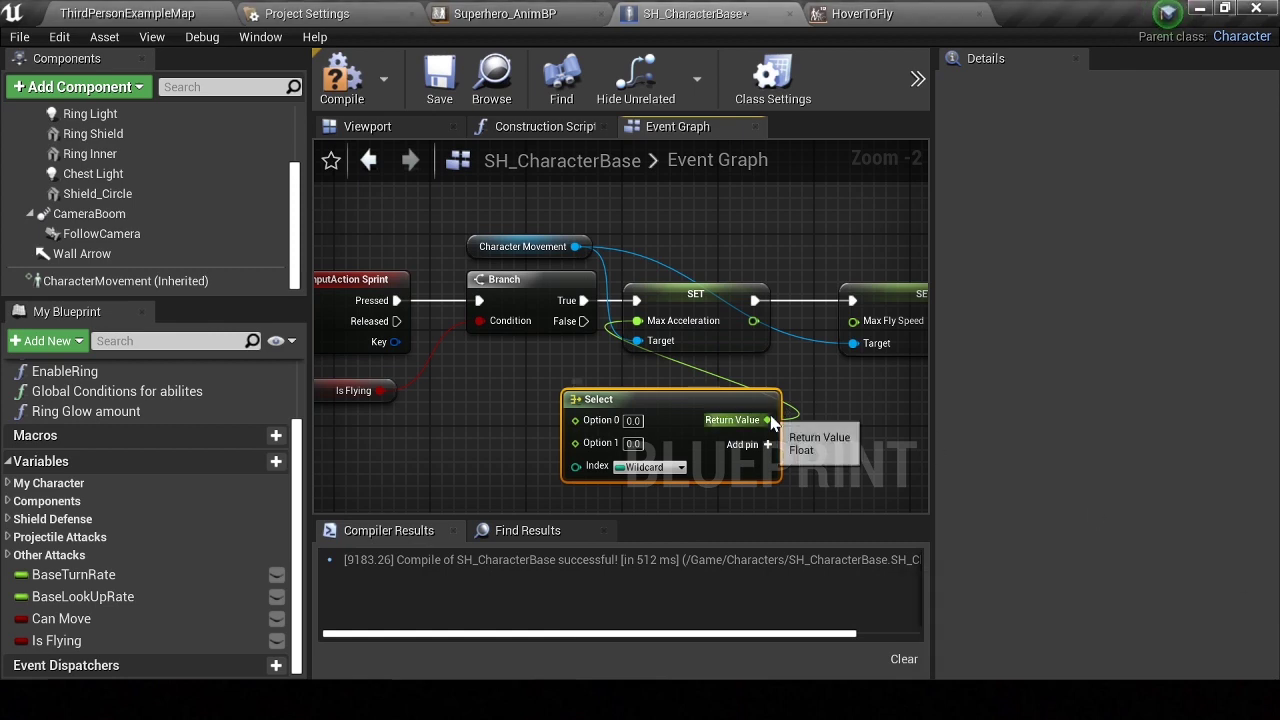
alt+click(768, 420)
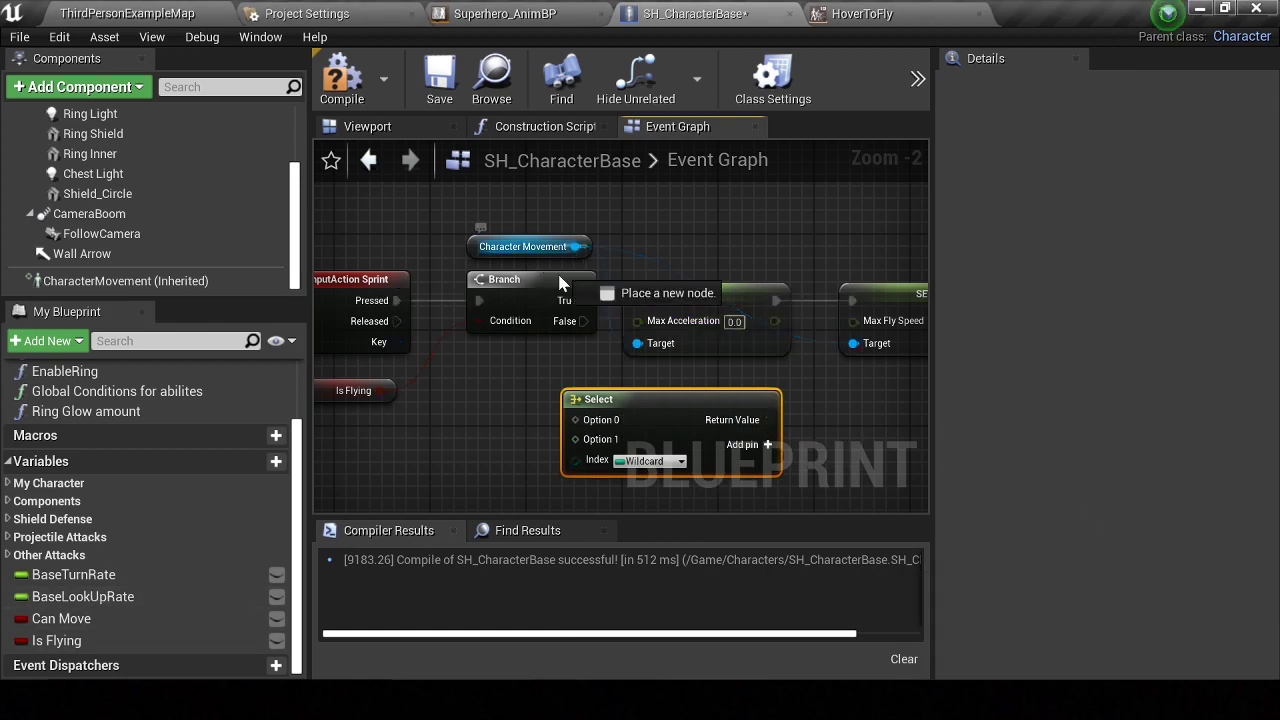
Add a Get Max Acceleration node from Character Movement below Is Flying
drag(575, 246, 456, 443)
text(get max ac)
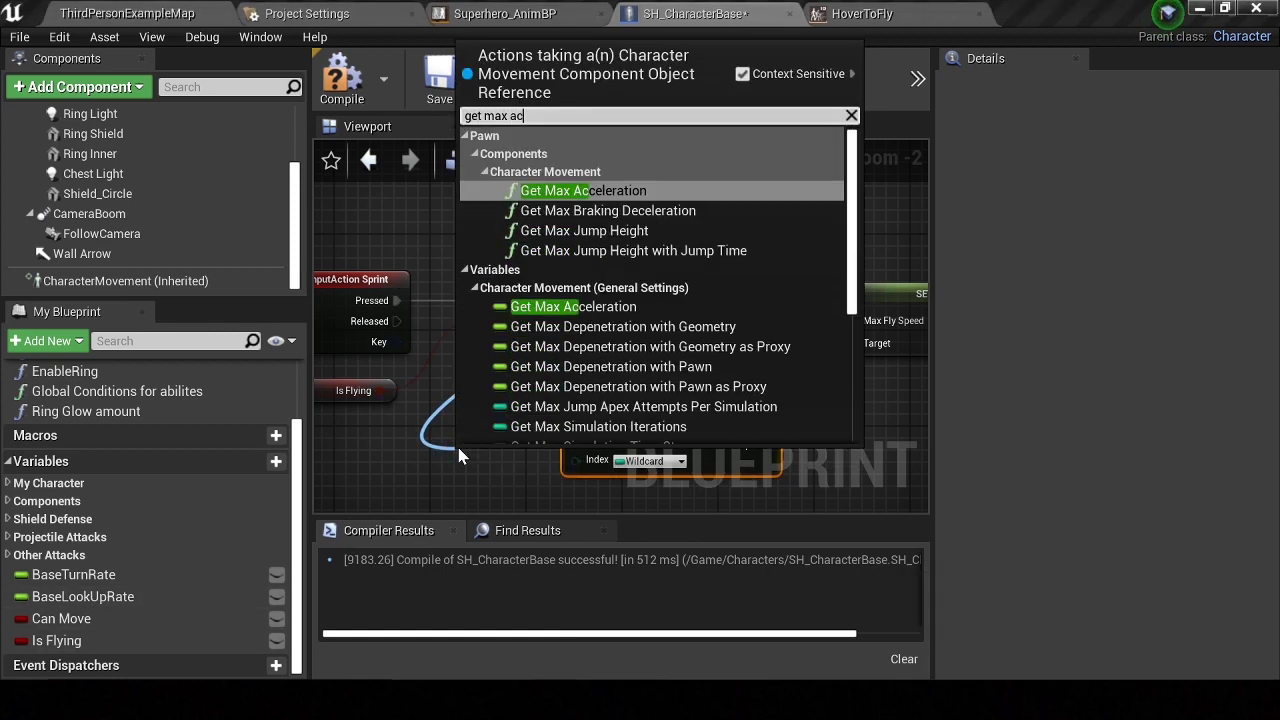
key(Return)
drag(498, 462, 365, 420)
right_drag(477, 454, 553, 443)
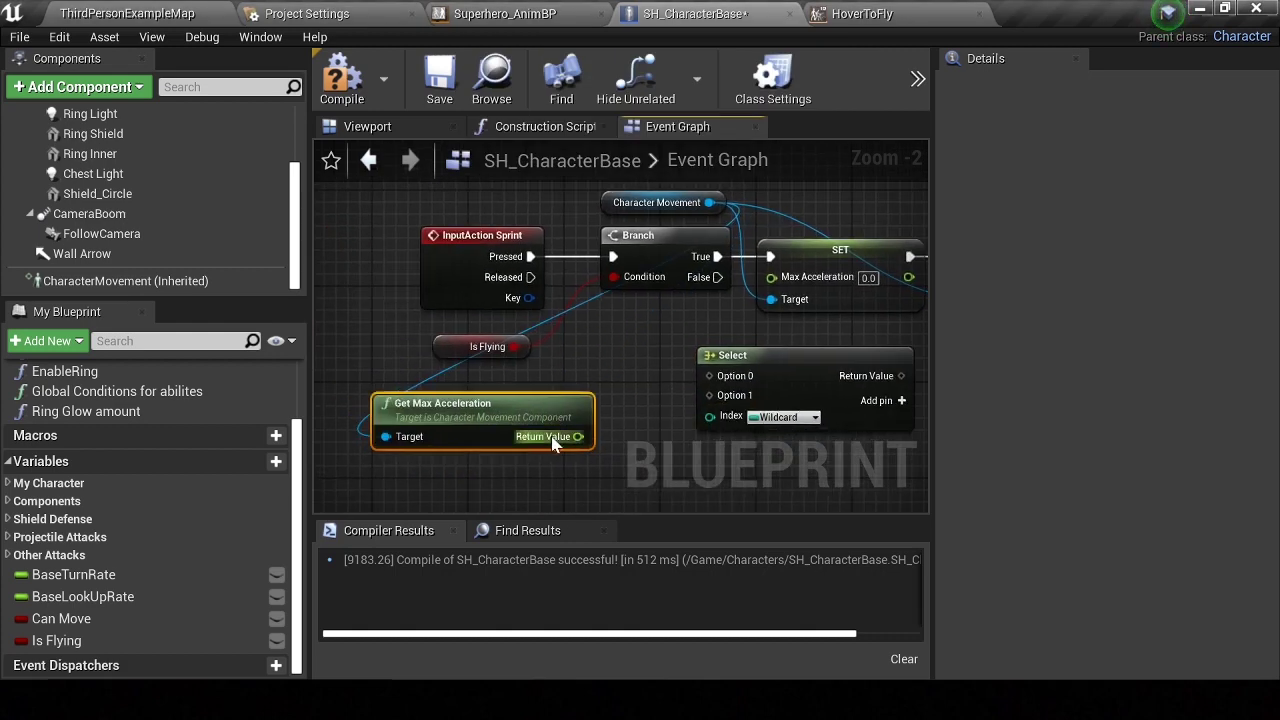
Compare the max acceleration with an Equal (float) node placed beside the getter
drag(652, 451, 652, 451)
text(=)
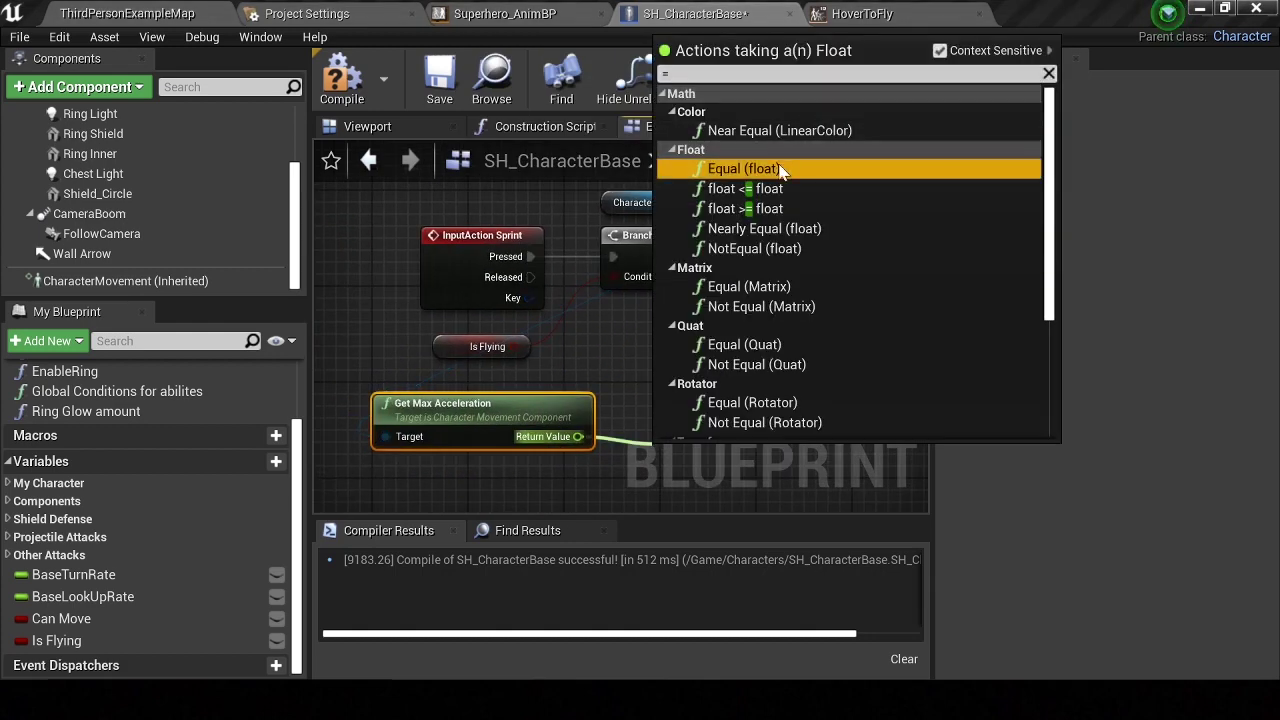
click(729, 175)
drag(713, 456, 665, 447)
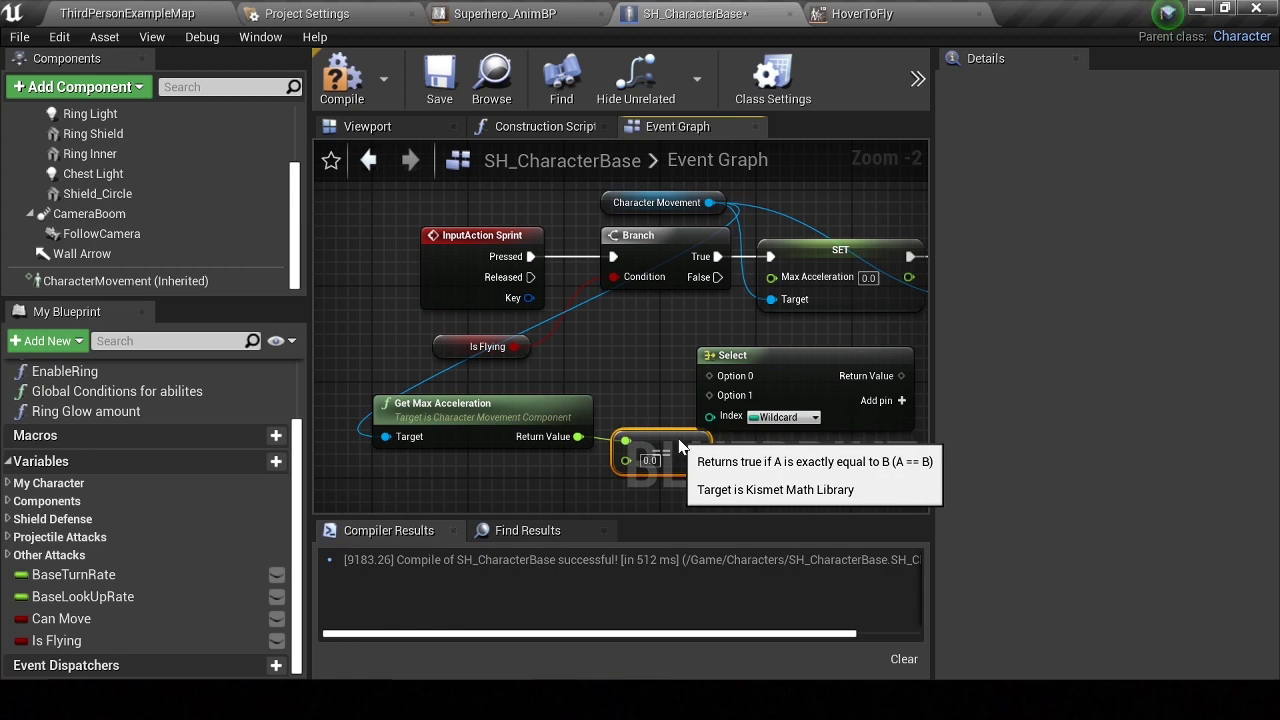
ctrl+click(480, 403)
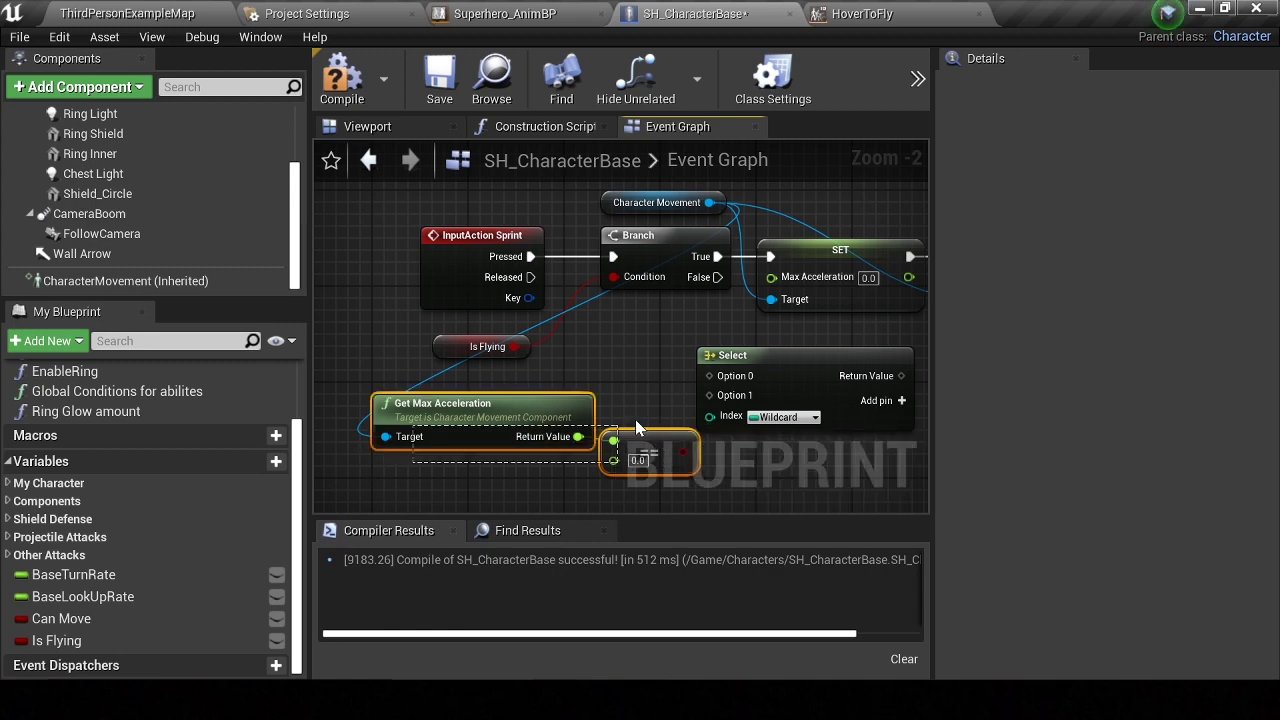
drag(643, 451, 594, 438)
Connect the Select result to Max Acceleration and set its True value to 5000
scroll(708, 421, down, 1)
right_drag(708, 421, 661, 418)
mouse_move(749, 402)
right_down()
mouse_move(683, 374)
mouse_move(734, 314)
mouse_move(645, 378)
mouse_move(585, 380)
right_up()
scroll(645, 378, up, 2)
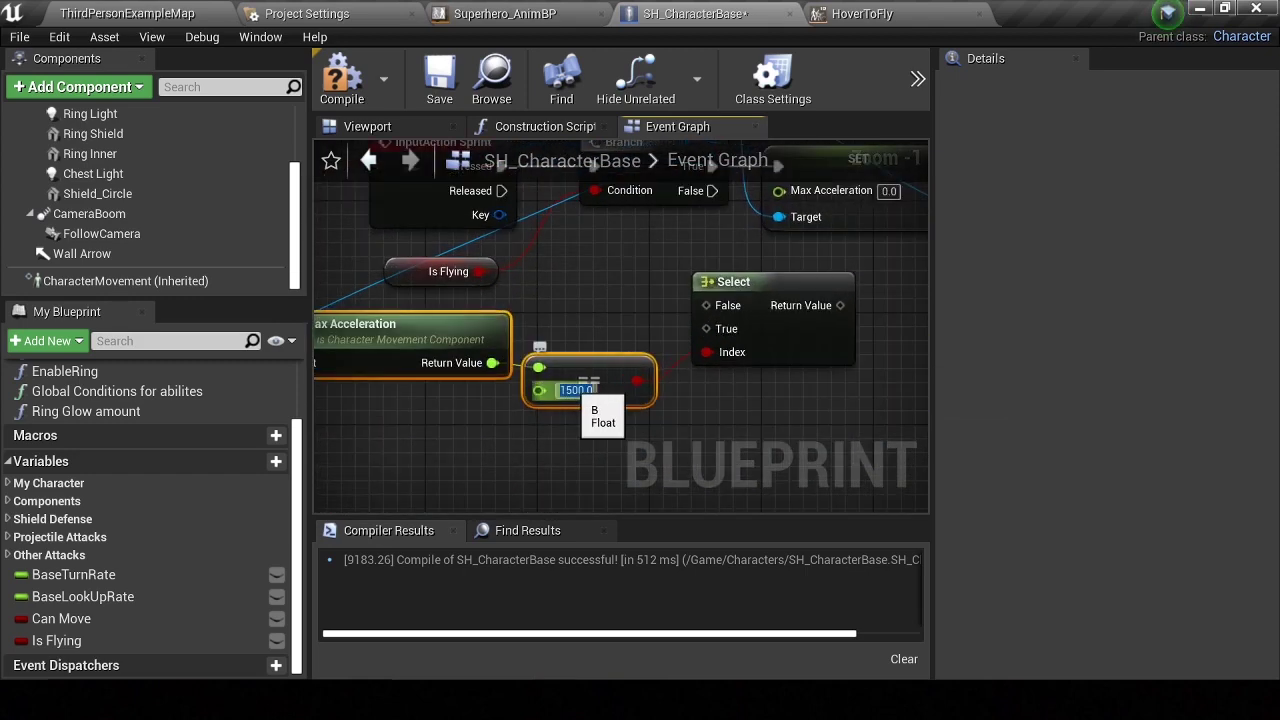
right_drag(825, 320, 765, 318)
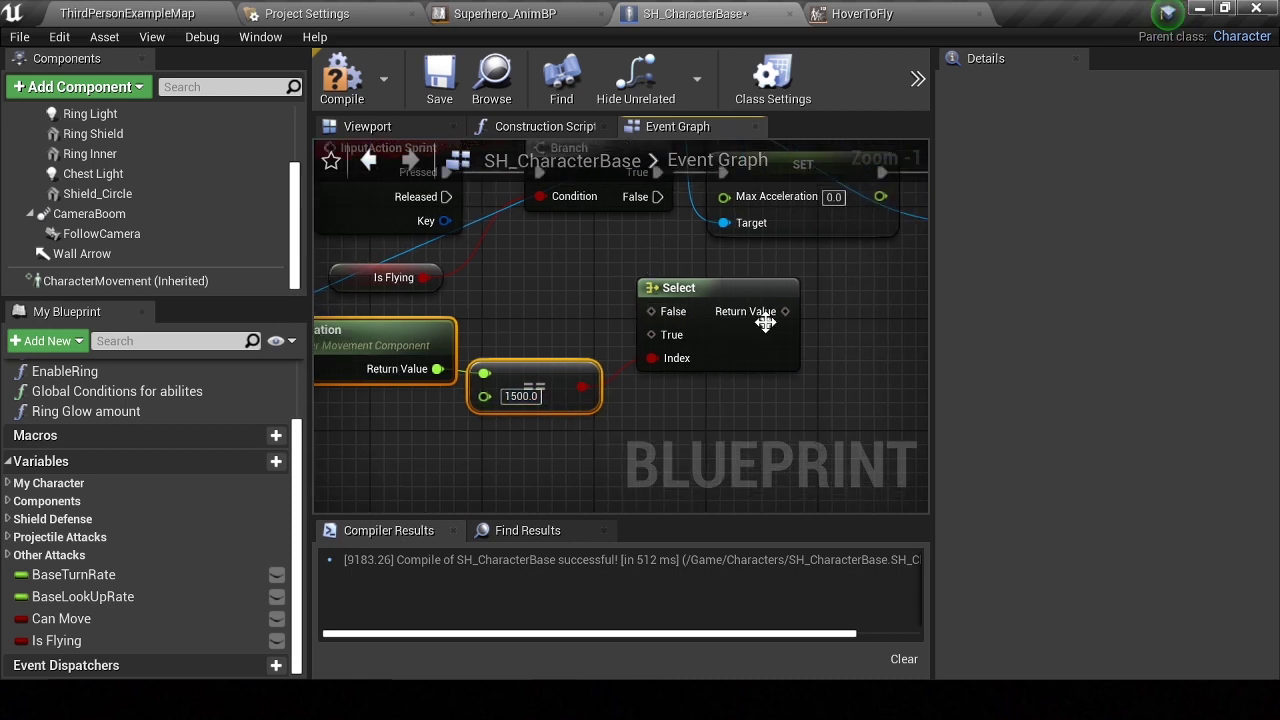
drag(781, 311, 724, 196)
drag(723, 342, 720, 356)
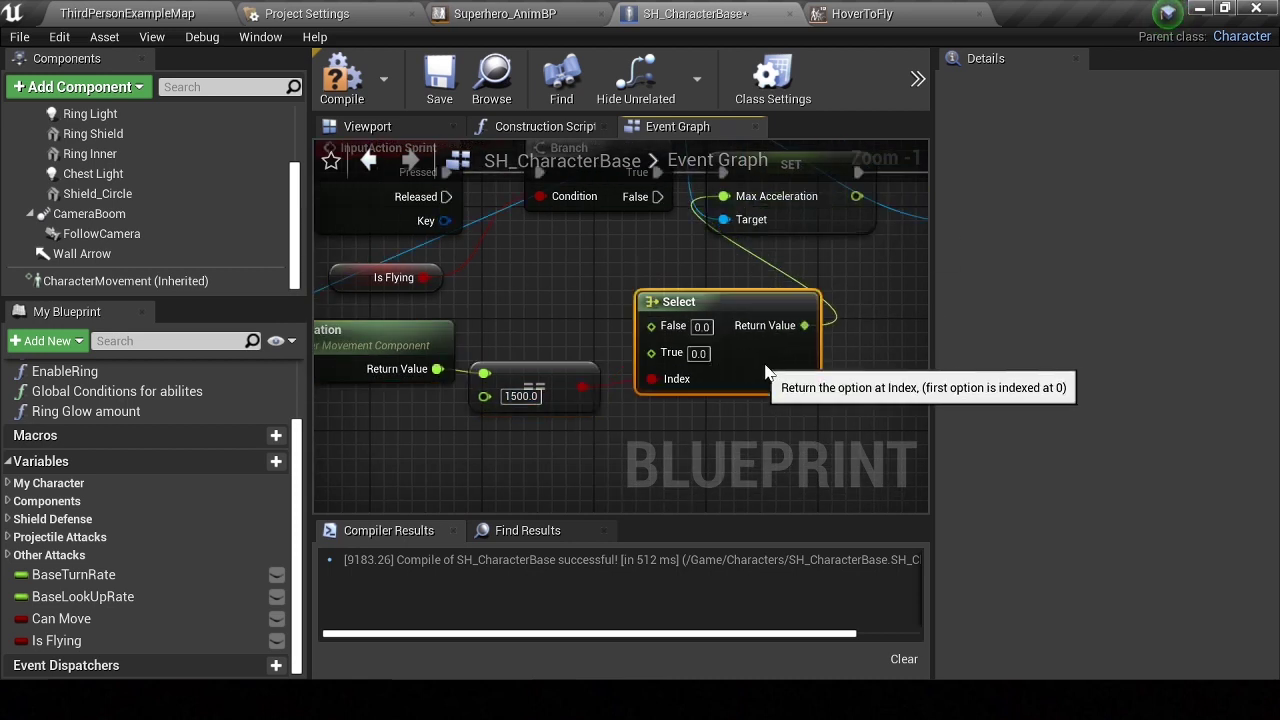
click(698, 353)
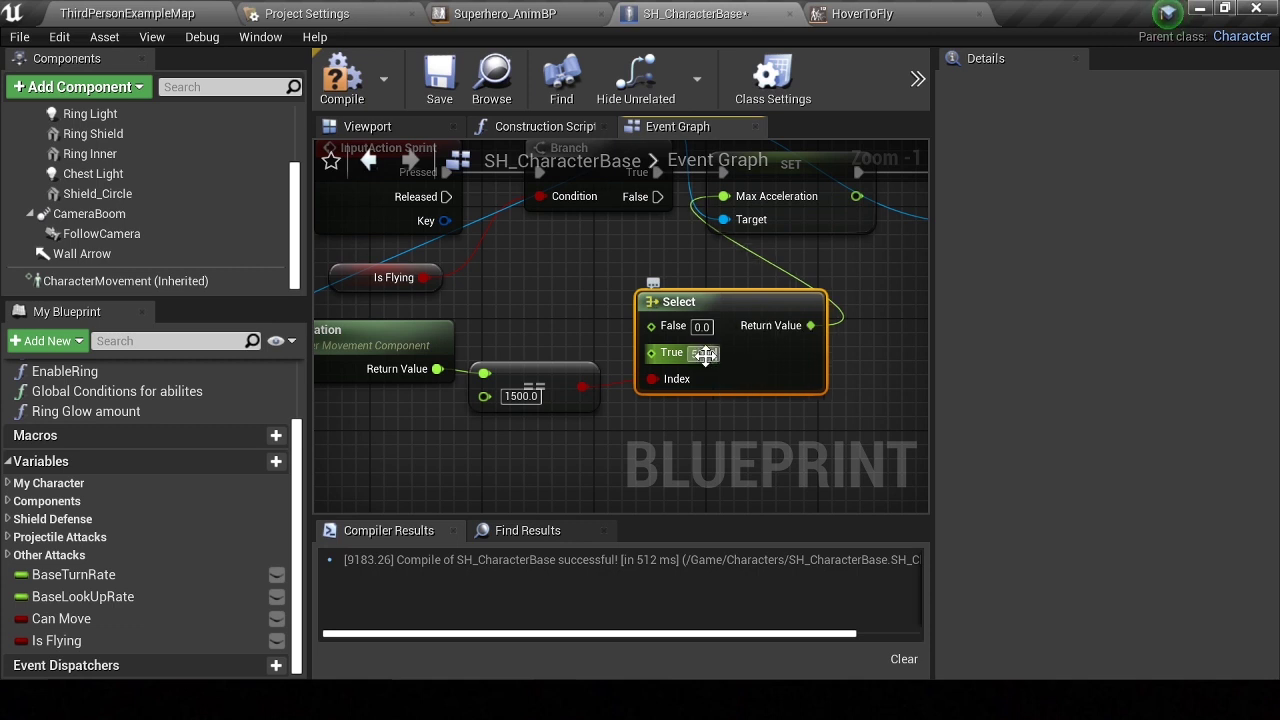
key(Return)
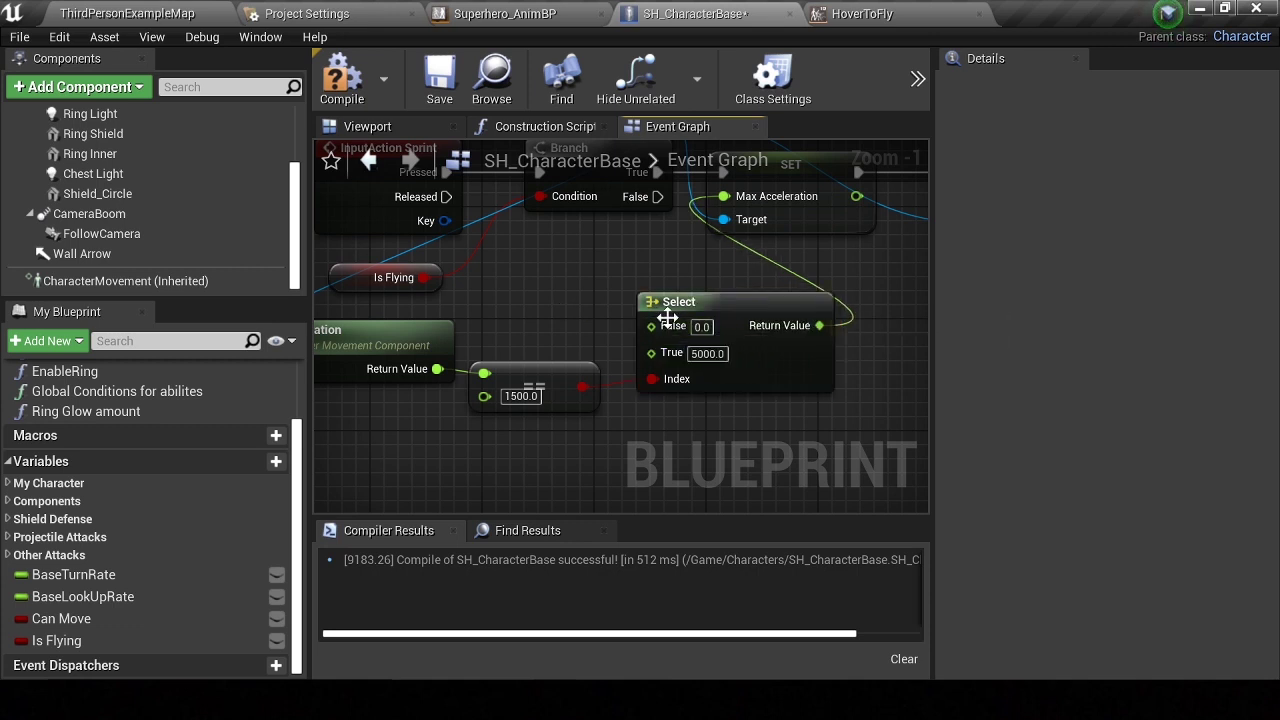
scroll(679, 293, down, 1)
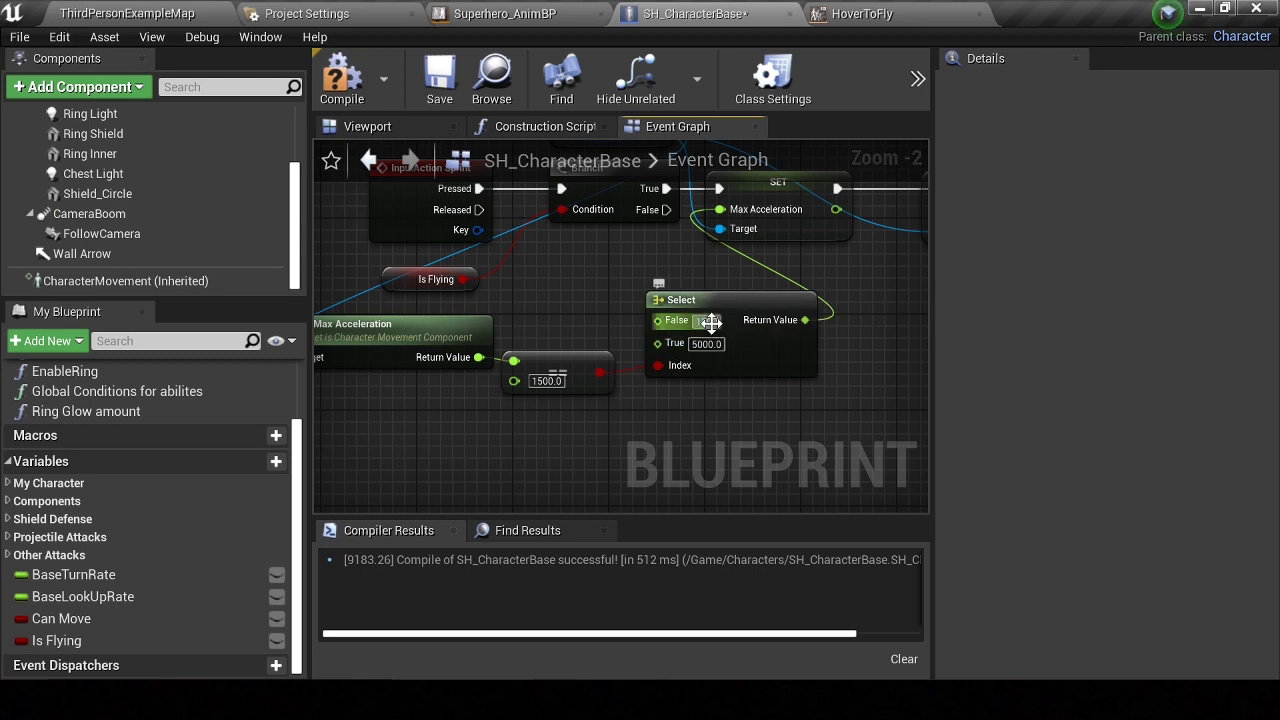
right_drag(786, 292, 530, 325)
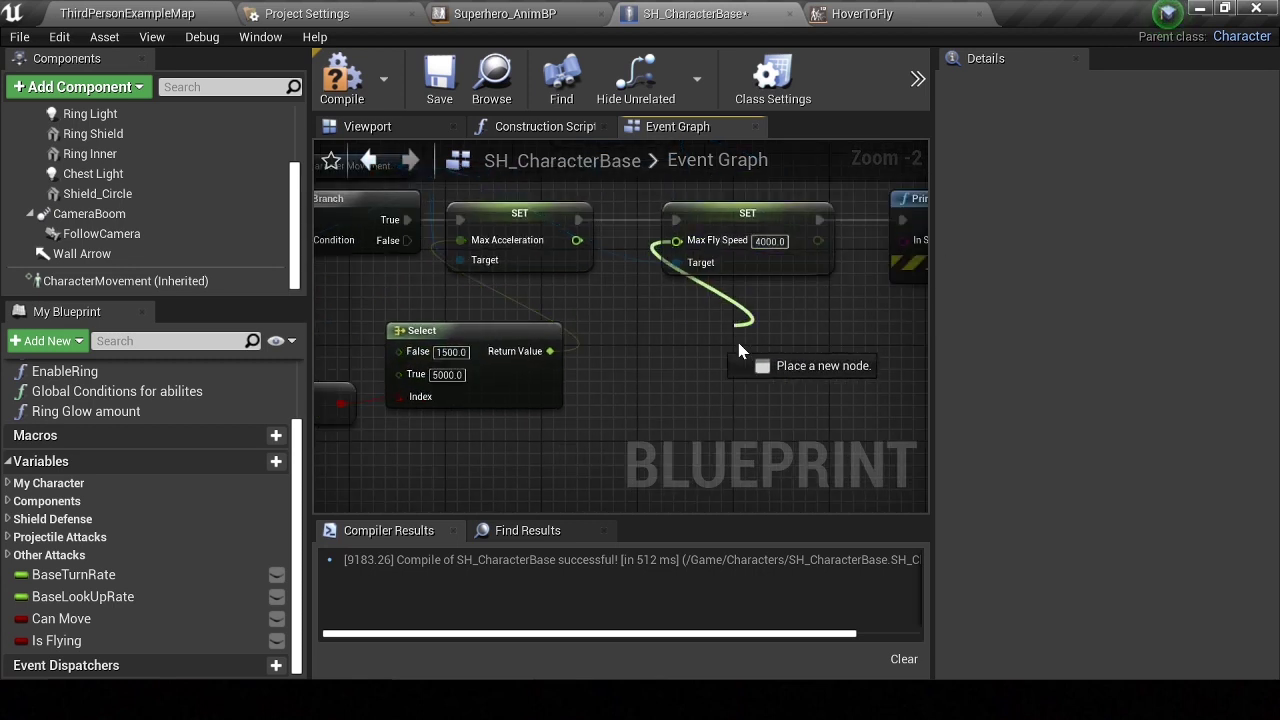
Add a Select node feeding Max Fly Speed
drag(708, 250, 736, 332)
text(select)
click(908, 435)
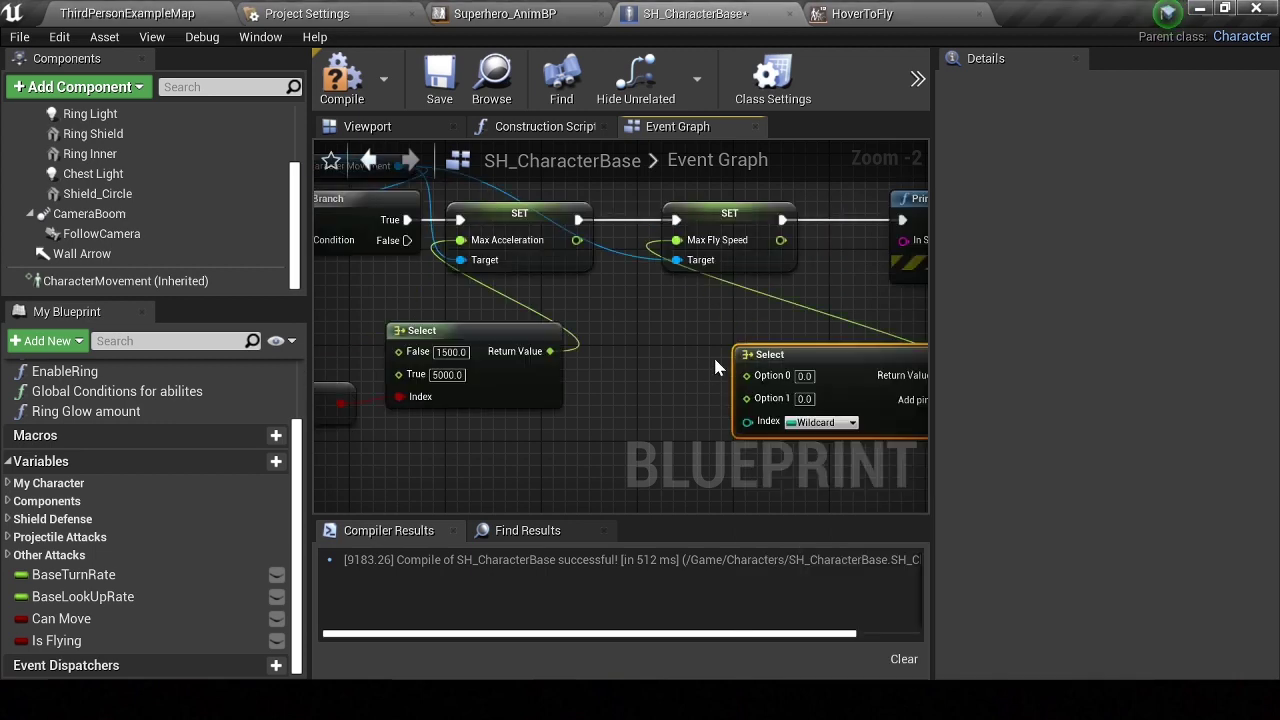
Add a Get Max Fly Speed getter from Character Movement below the first Select
right_drag(555, 361, 845, 362)
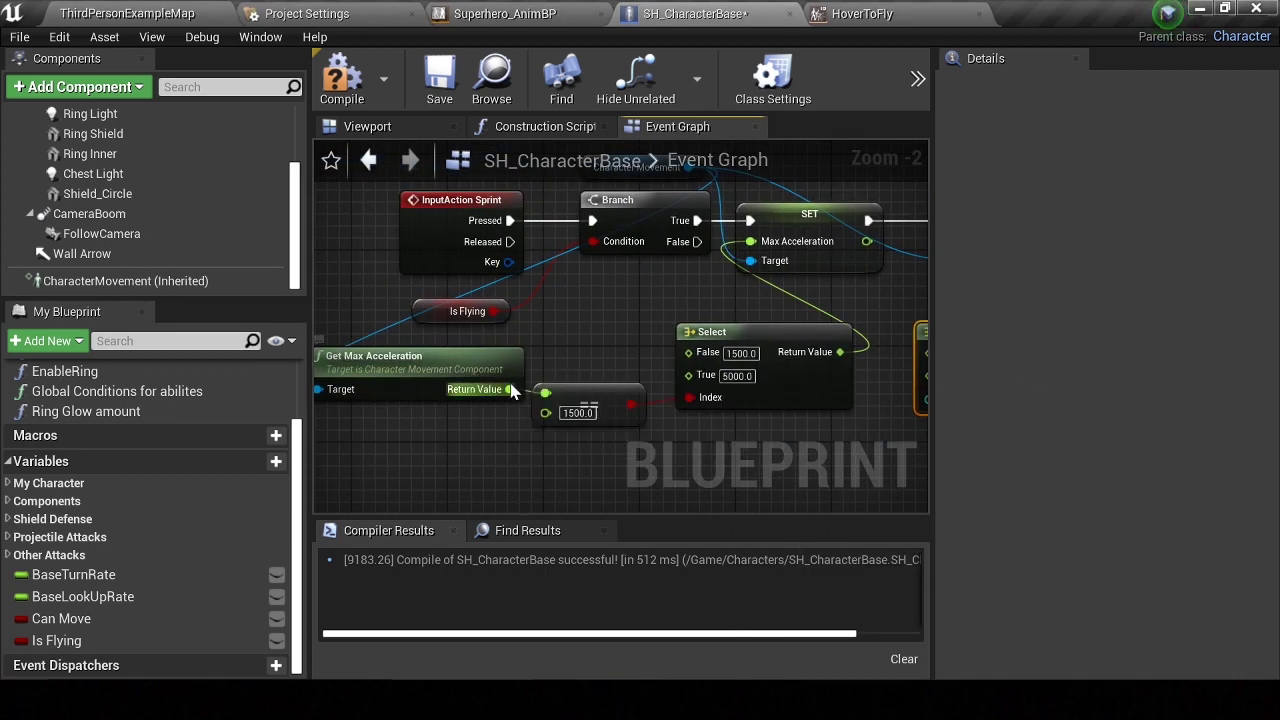
right_drag(650, 270, 484, 366)
drag(556, 263, 475, 487)
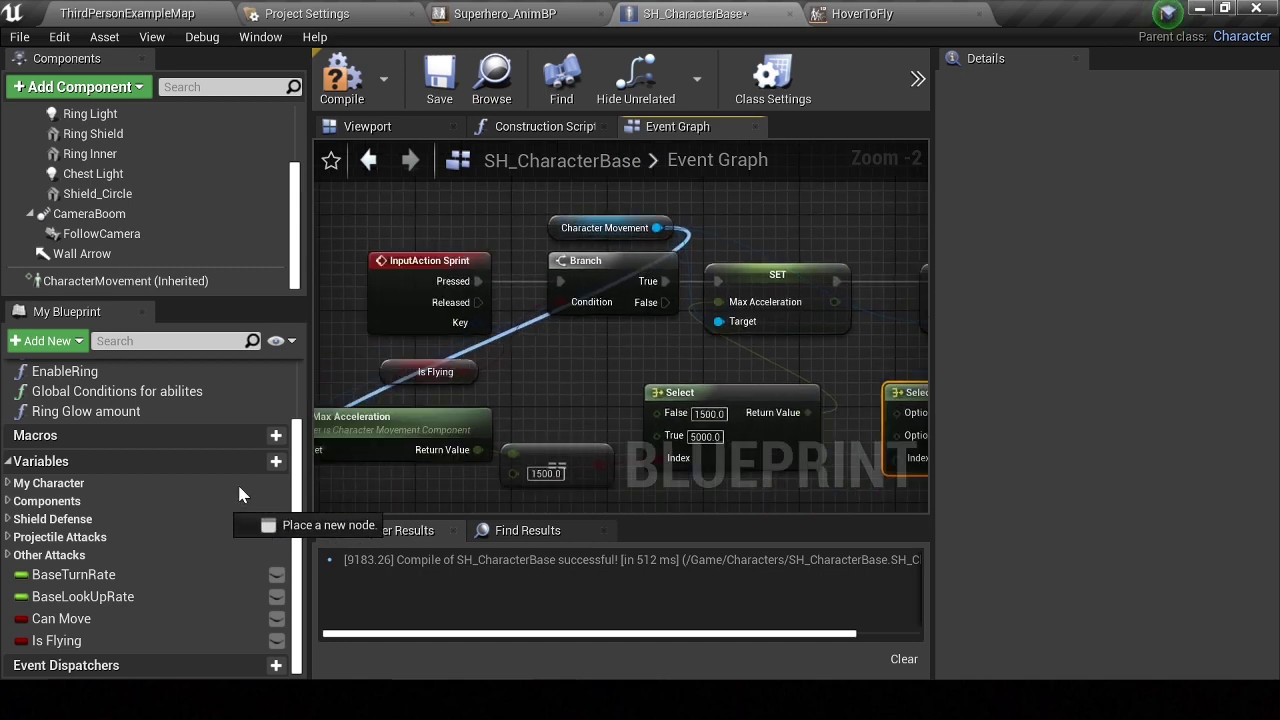
text(get max fly)
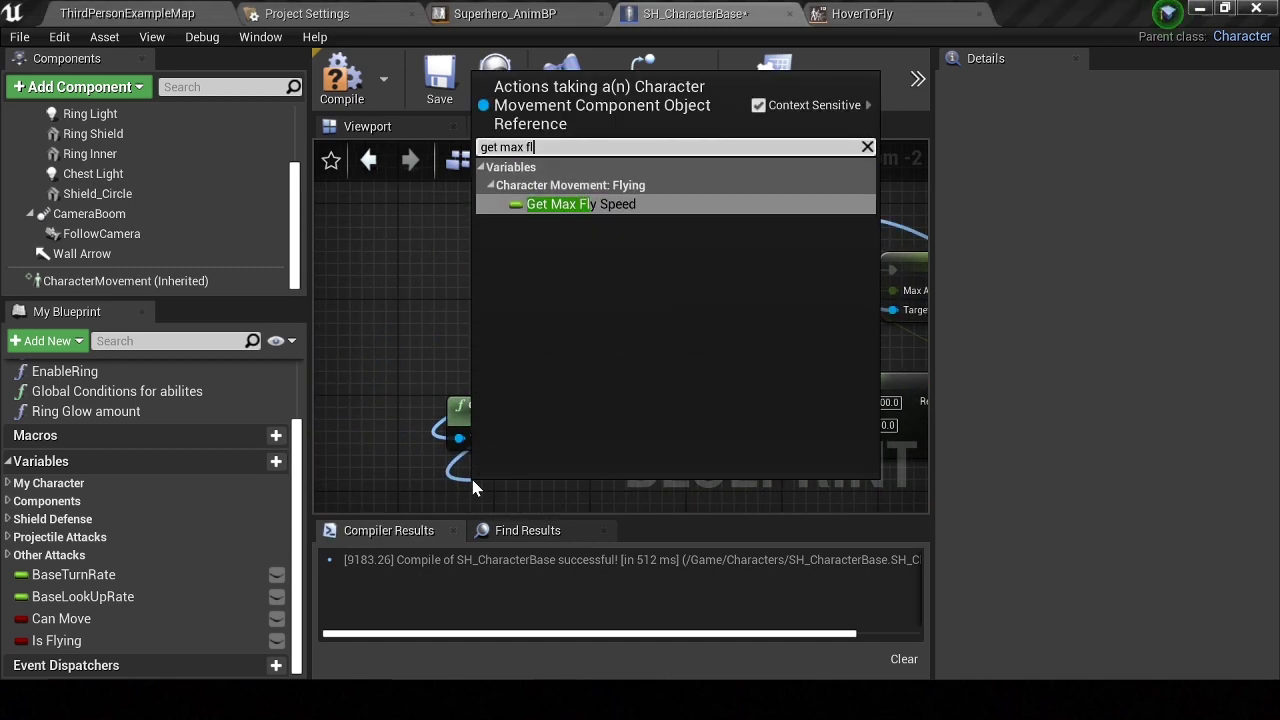
key(Return)
right_drag(580, 453, 552, 433)
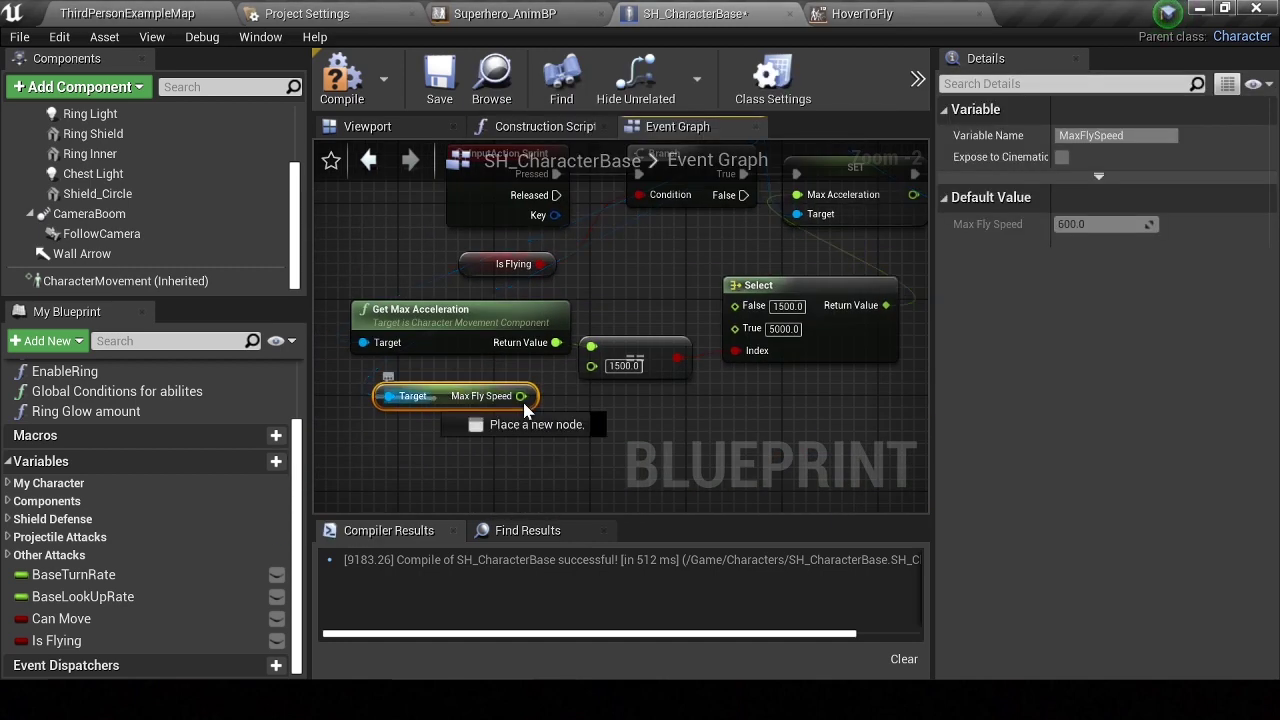
mouse_move(463, 400)
mouse_down()
mouse_move(435, 380)
mouse_move(588, 400)
mouse_up()
Compare the fly speed with an Equal (float) node wired into the new Select's Index
text(=)
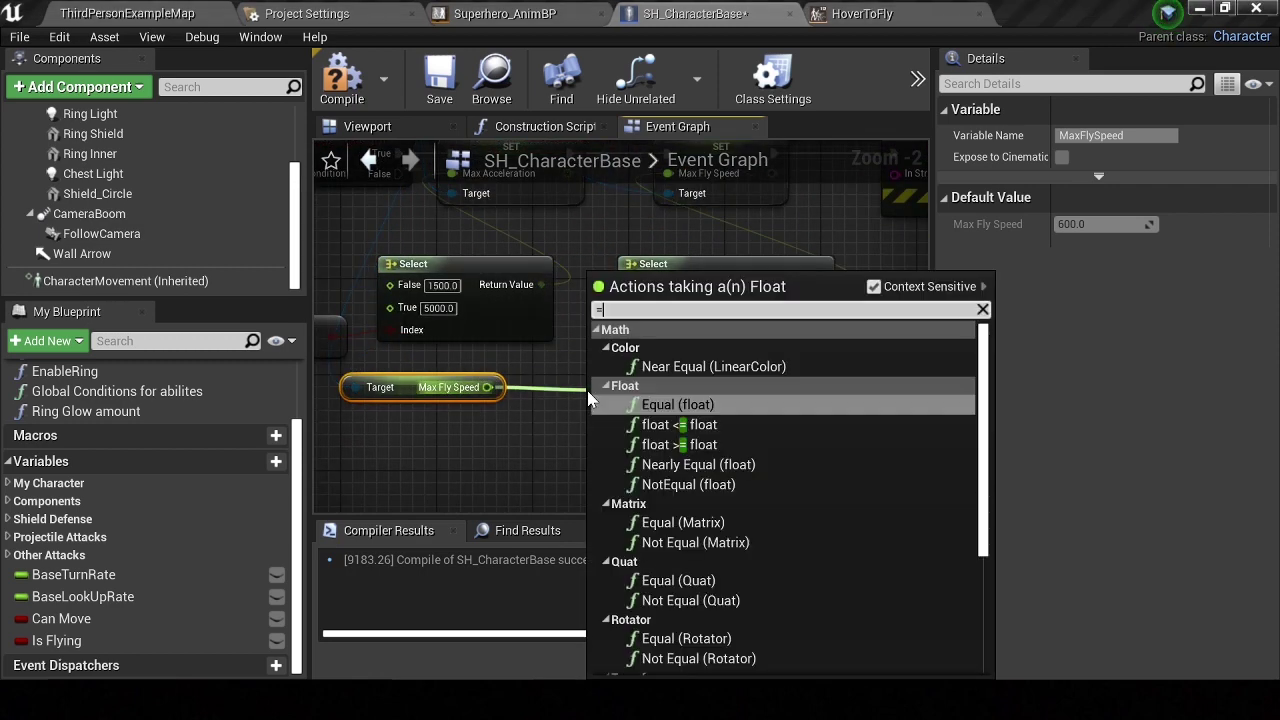
click(684, 405)
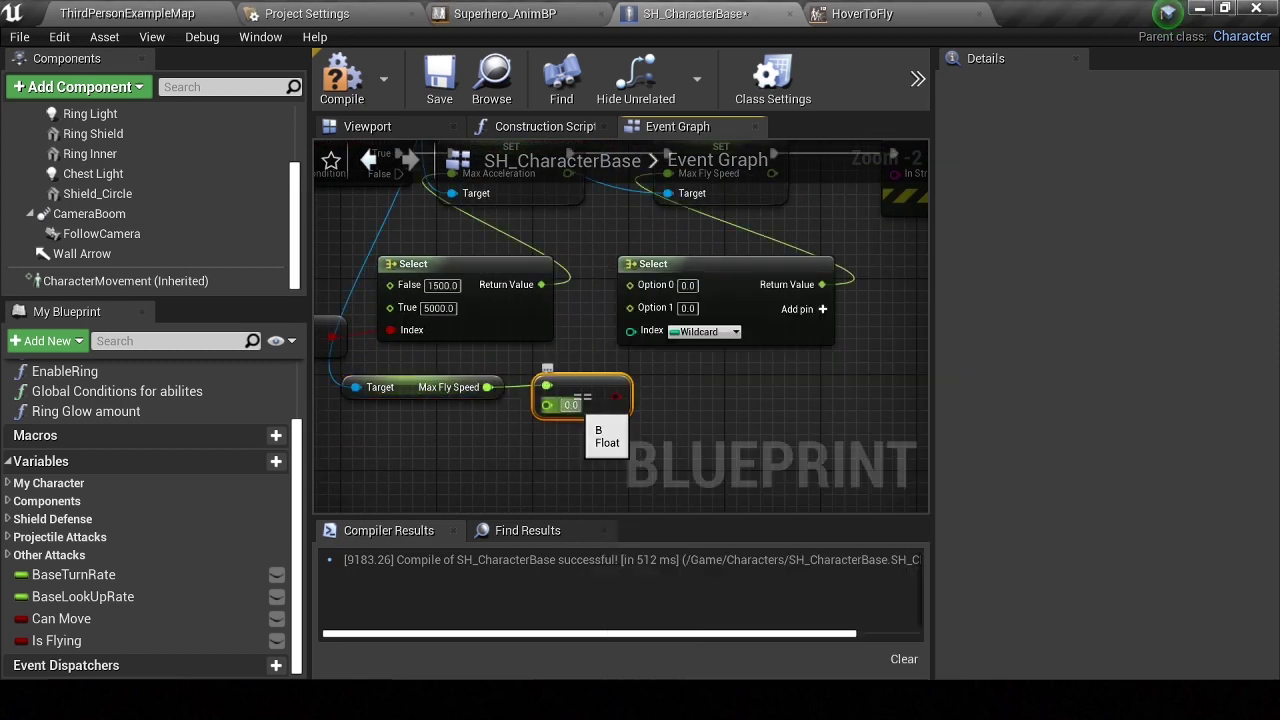
text(4000)
drag(633, 397, 648, 345)
mouse_move(607, 383)
right_down()
mouse_move(786, 395)
mouse_move(400, 433)
right_up()
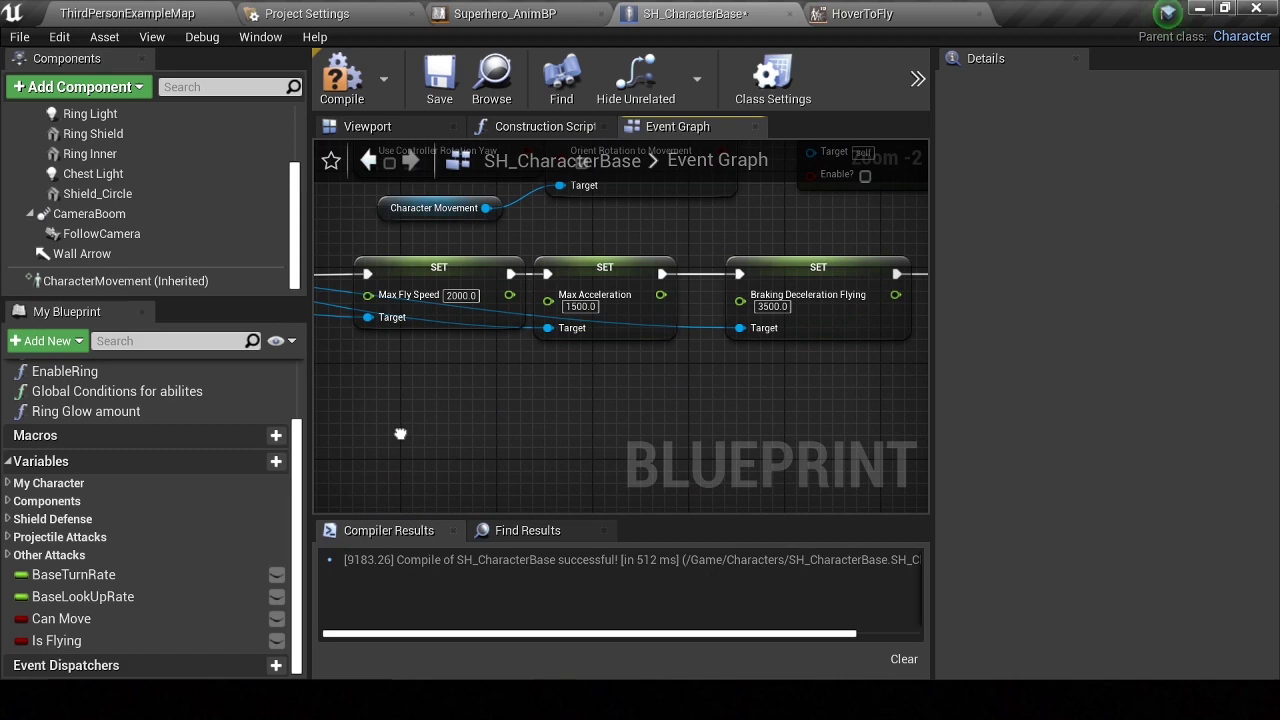
Set the fly-speed Select's True value to 4000
right_drag(400, 433, 620, 427)
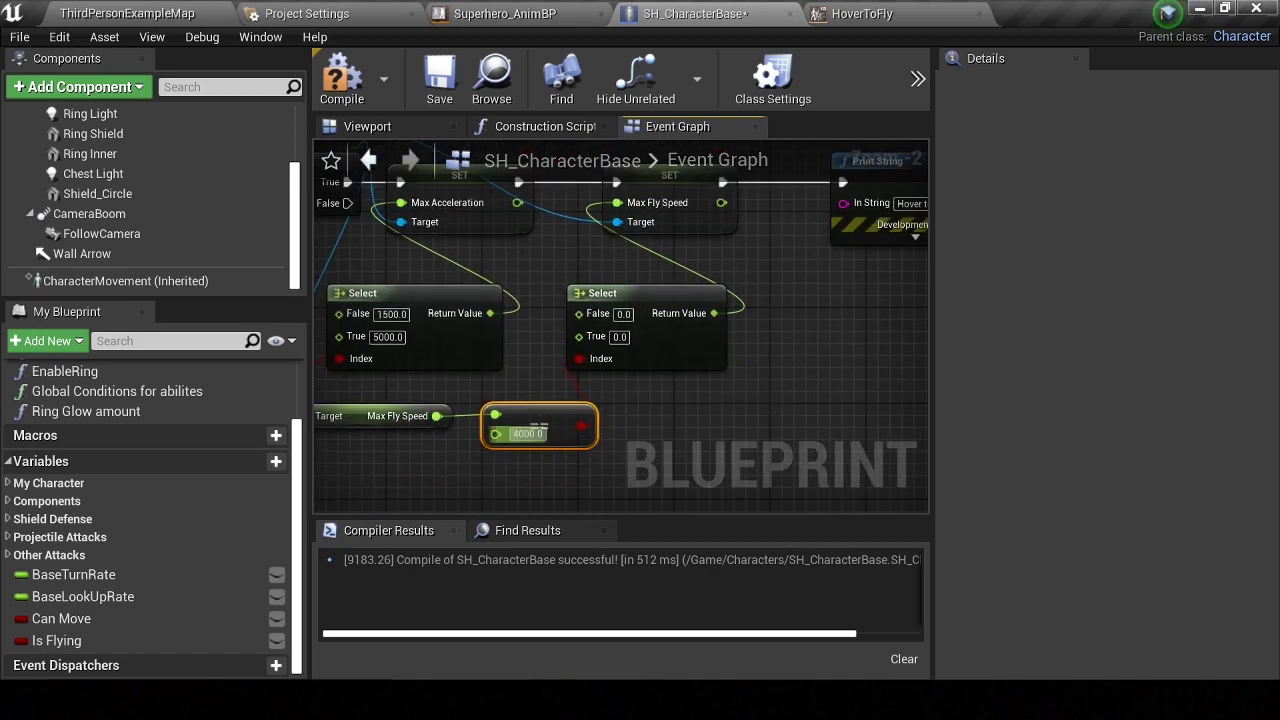
right_drag(530, 432, 759, 387)
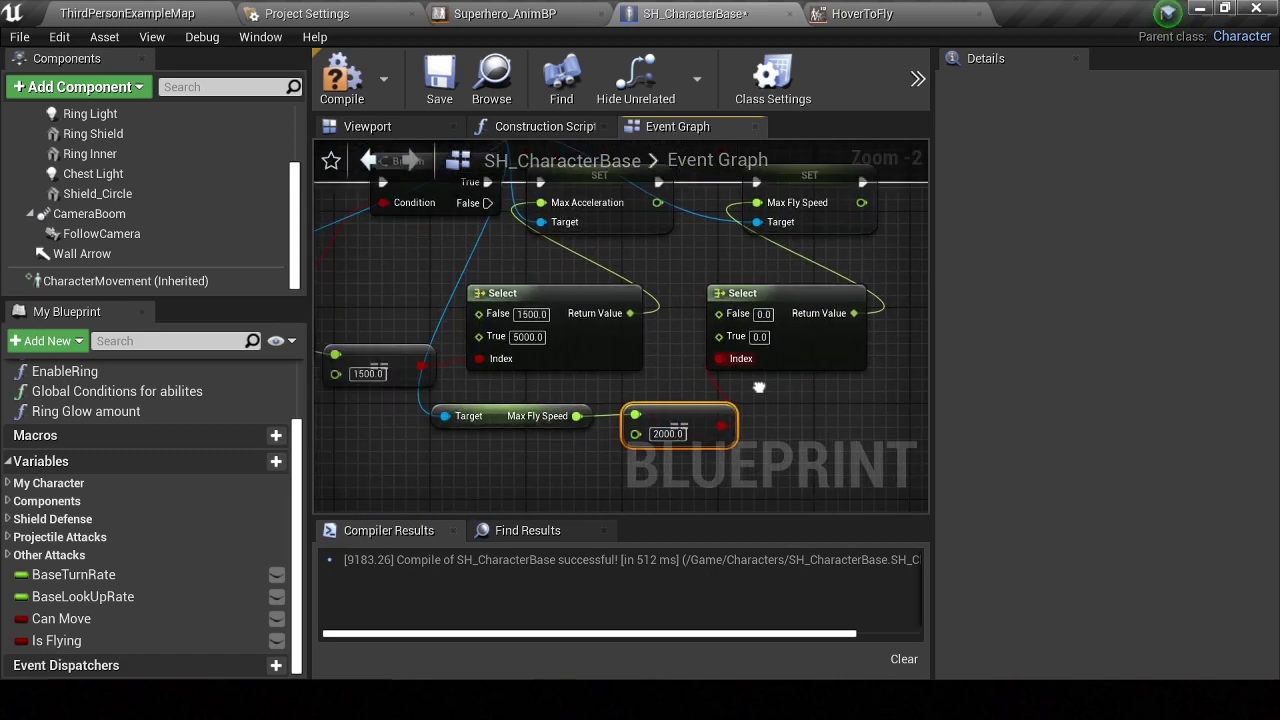
text(4000)
key(Return)
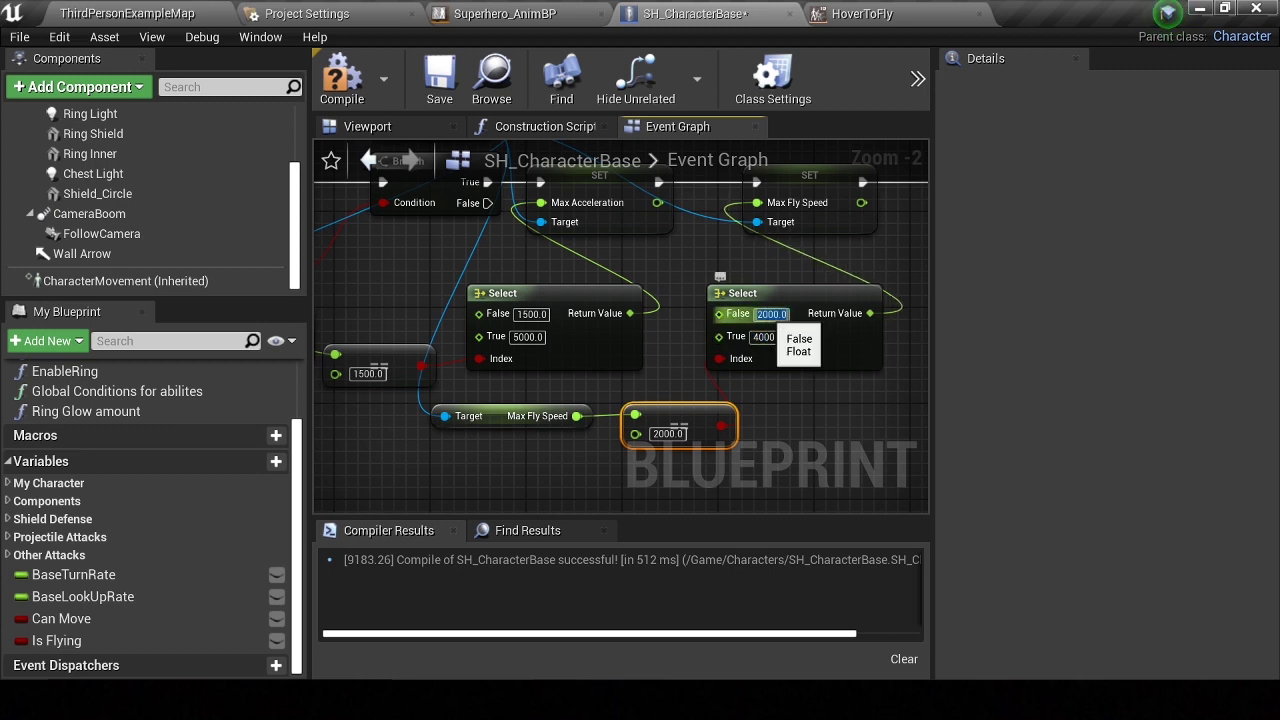
click(918, 80)
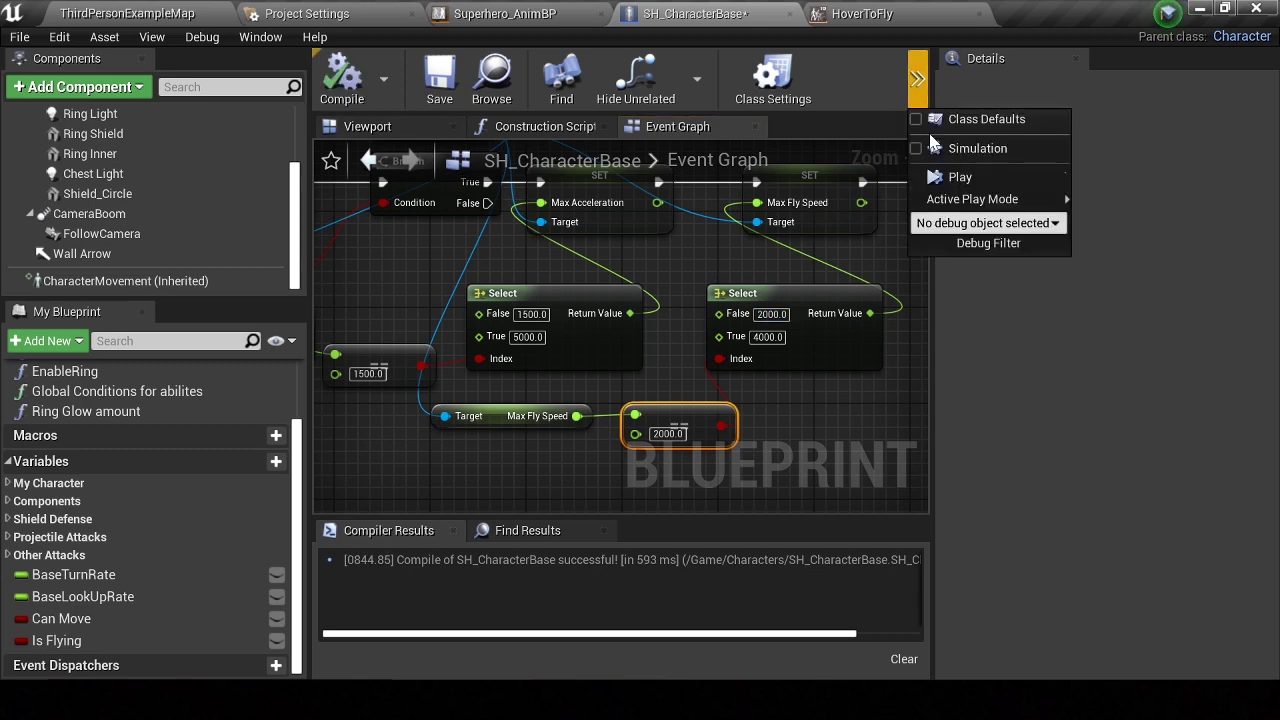
Run a standalone preview: hover, drop out of flight, take off from a run, then close it
click(932, 174)
key(space)
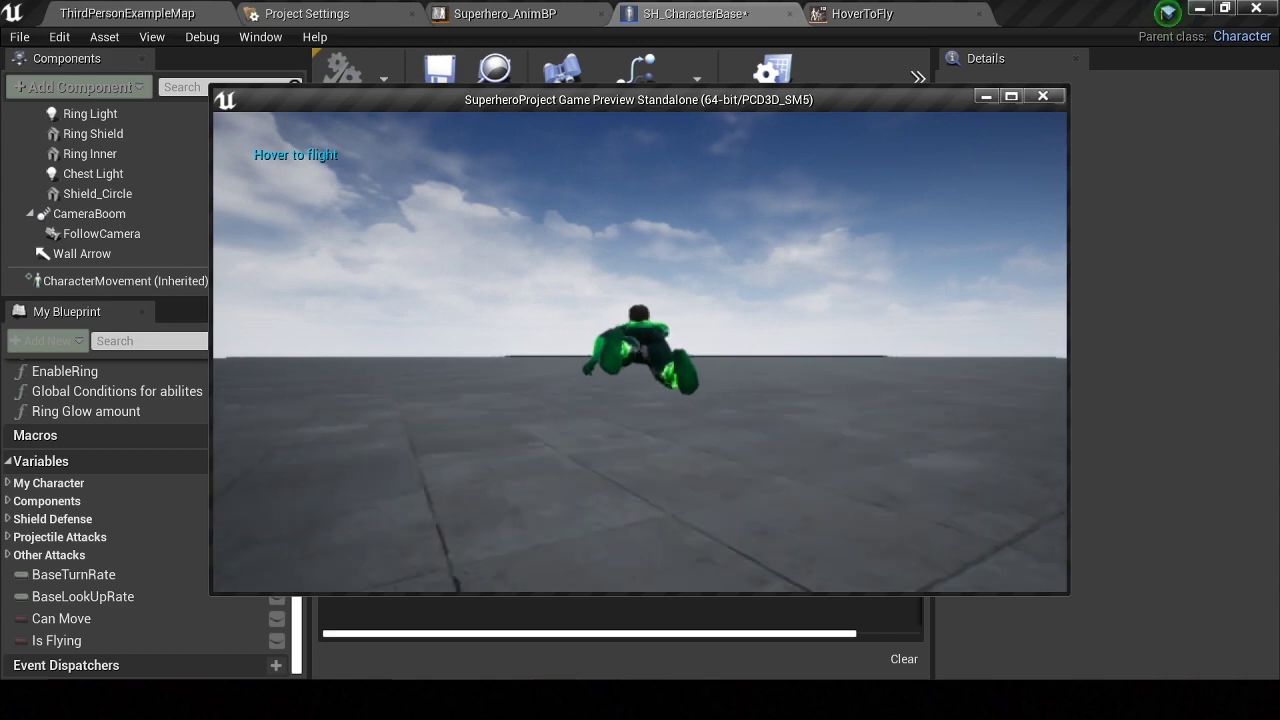
key(space)
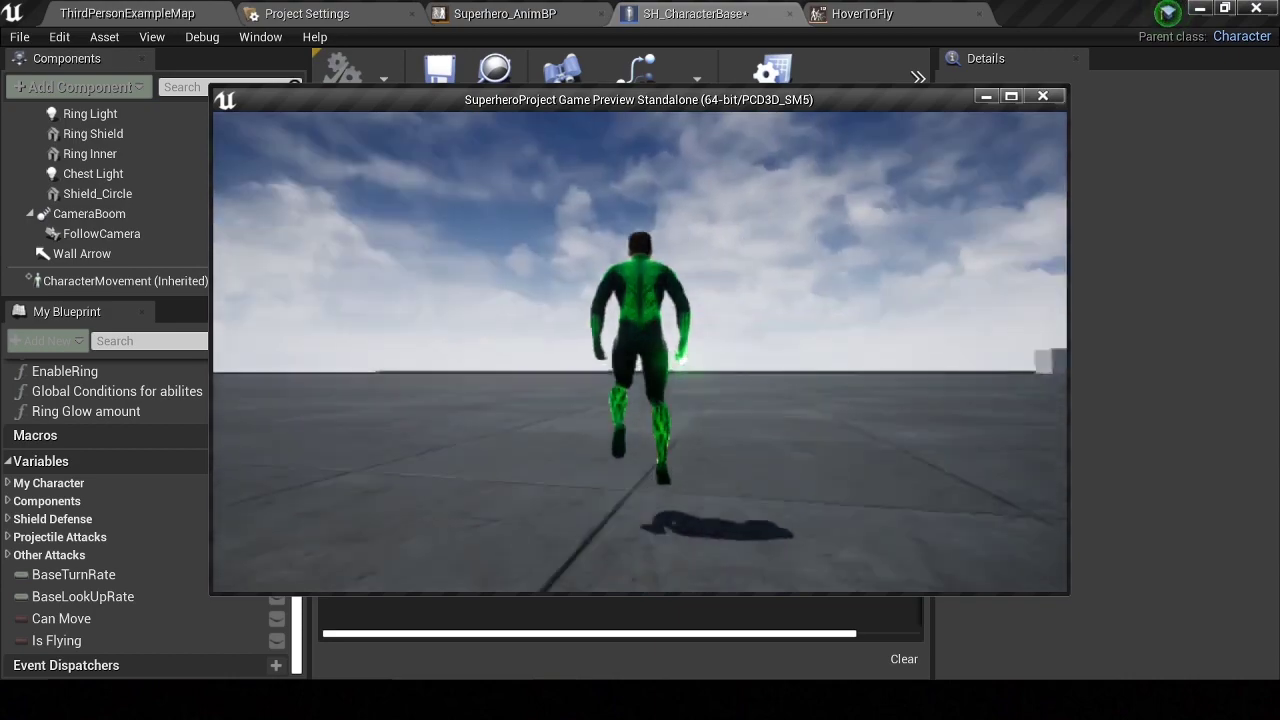
key(space)
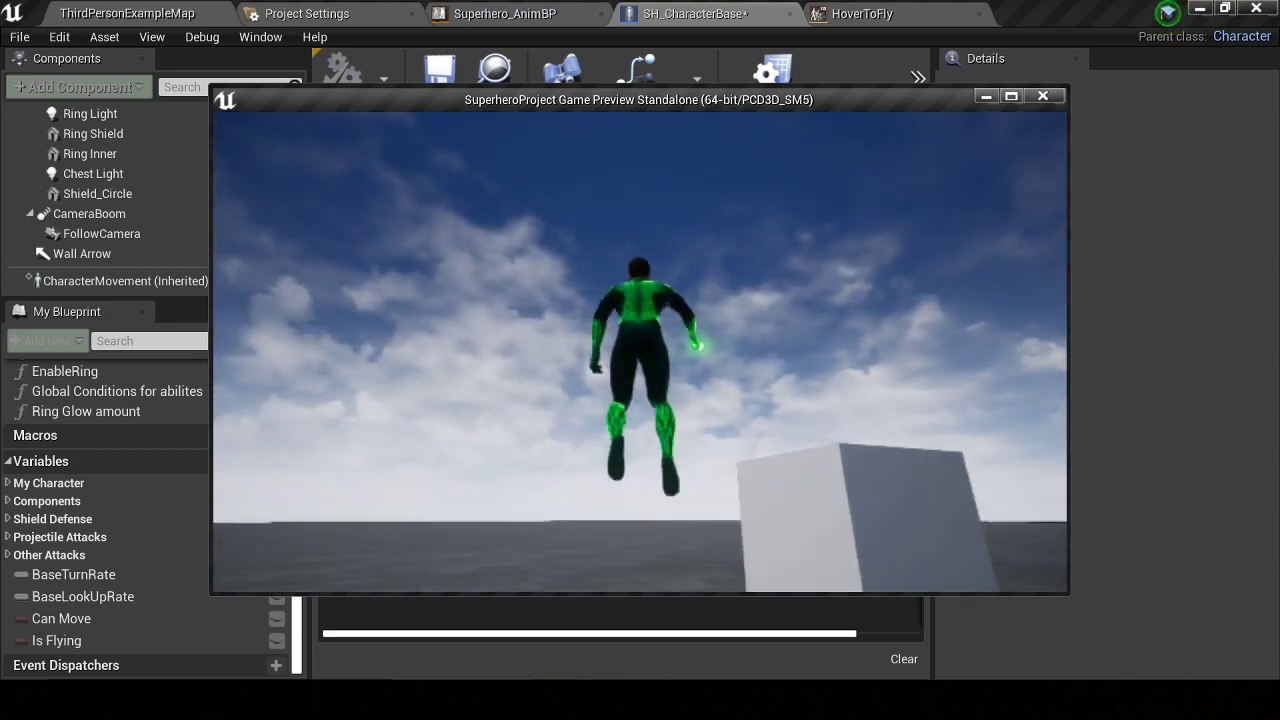
key(Escape)
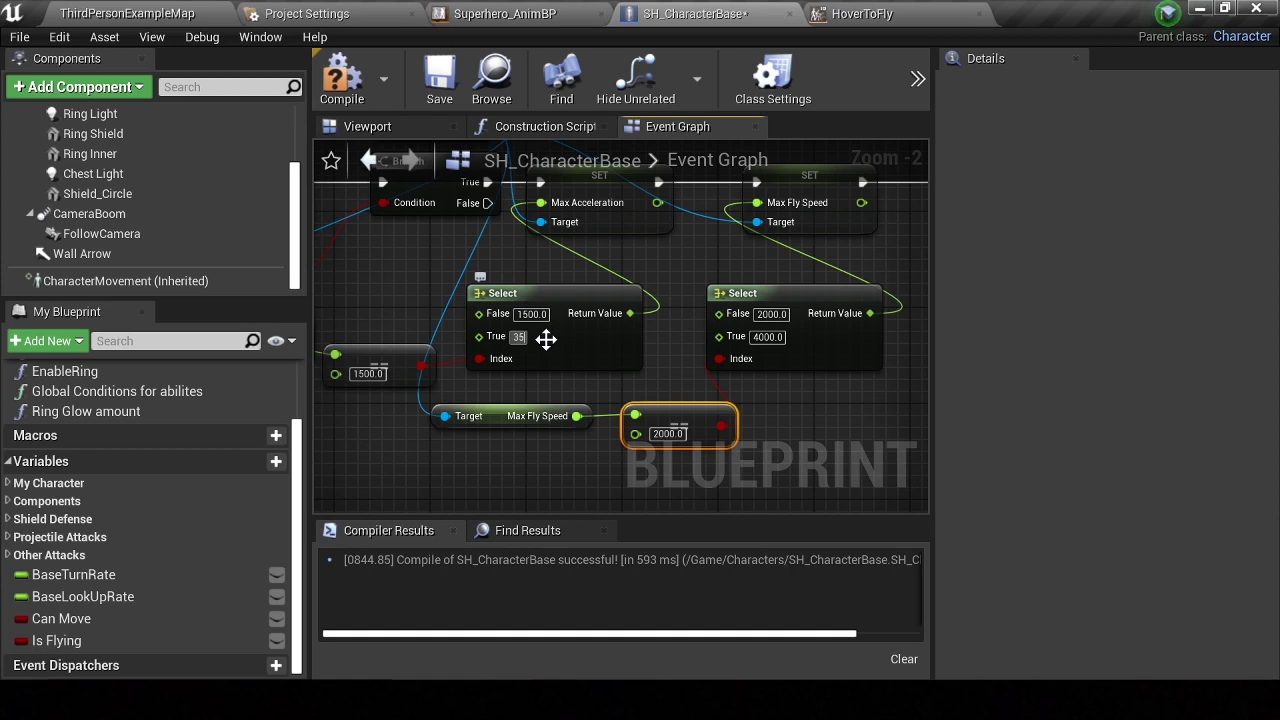
Relaunch the standalone preview, test taking off into flight again, and close it
click(918, 80)
click(925, 172)
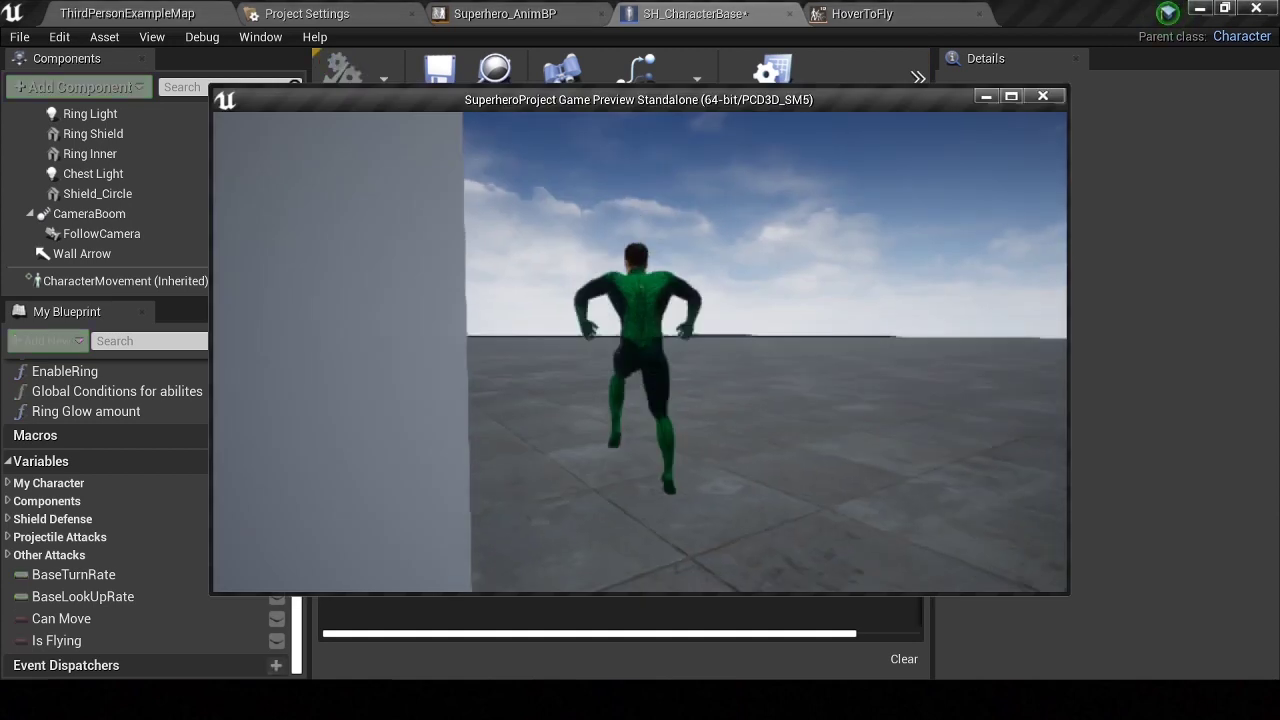
key(space)
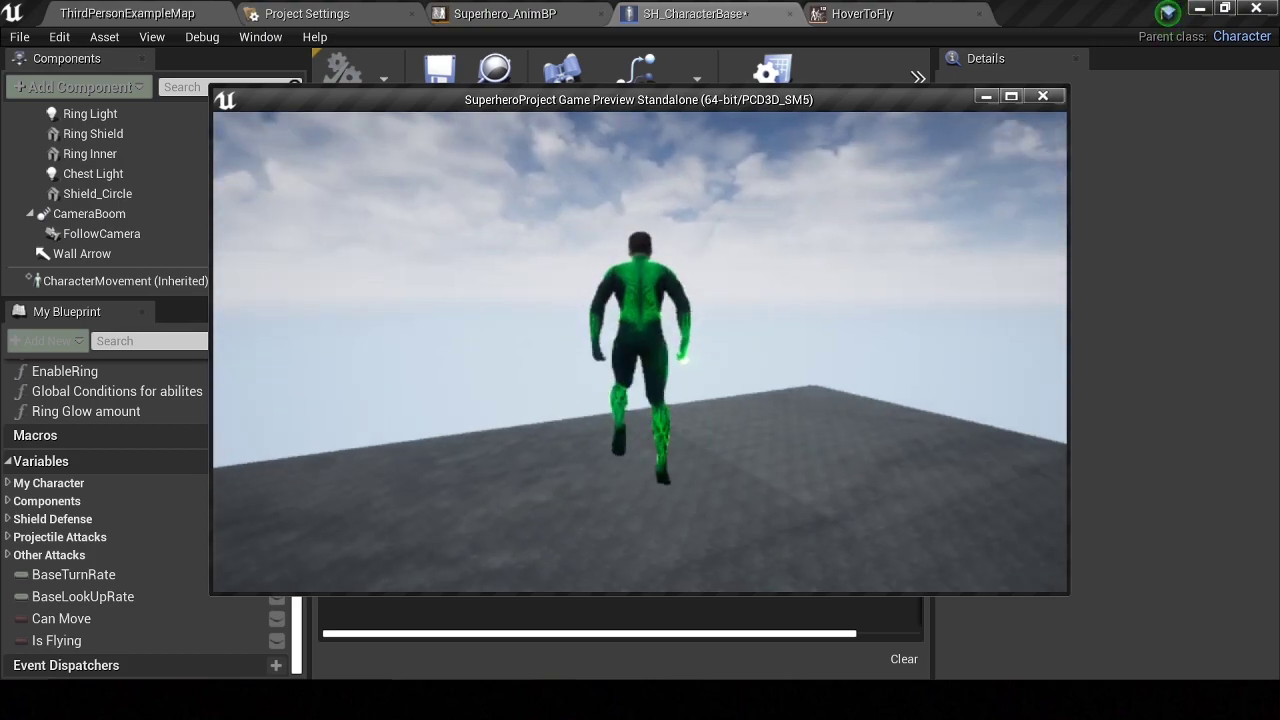
key(Escape)
Chain the first Branch's True into the second Branch and nudge the GetWorldRotation nodes down
scroll(750, 302, down, 5)
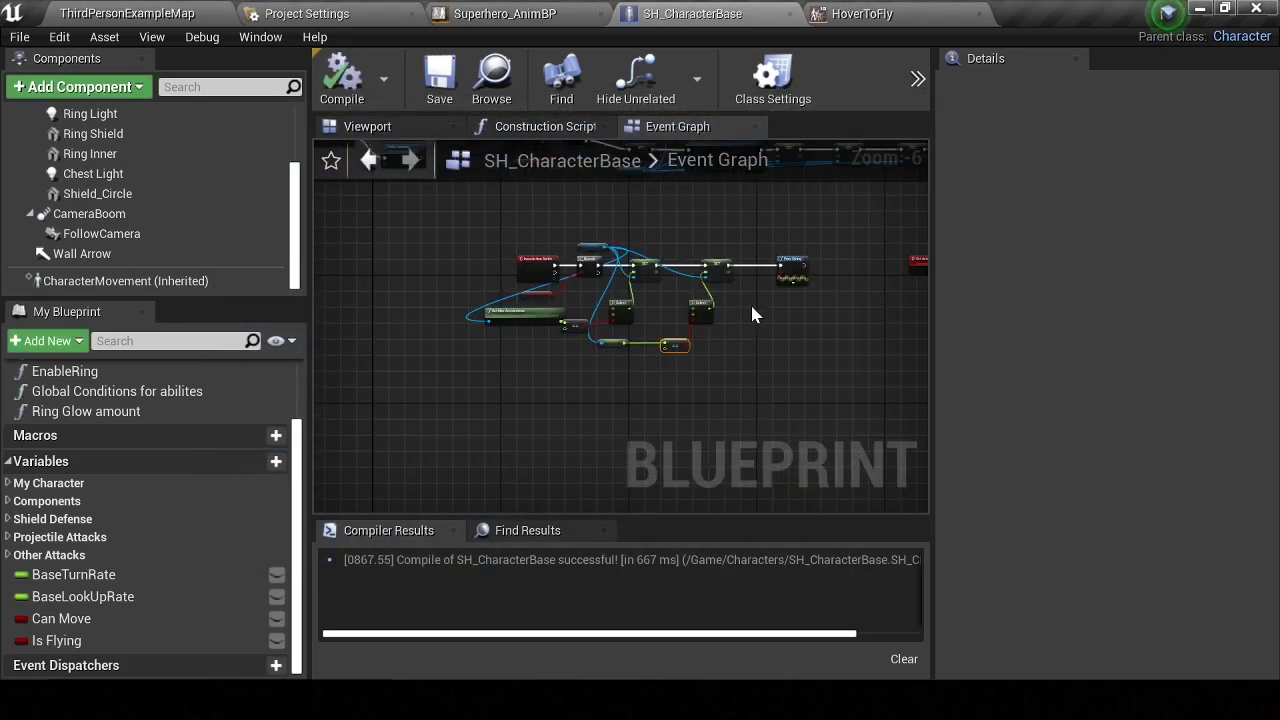
scroll(661, 283, up, 2)
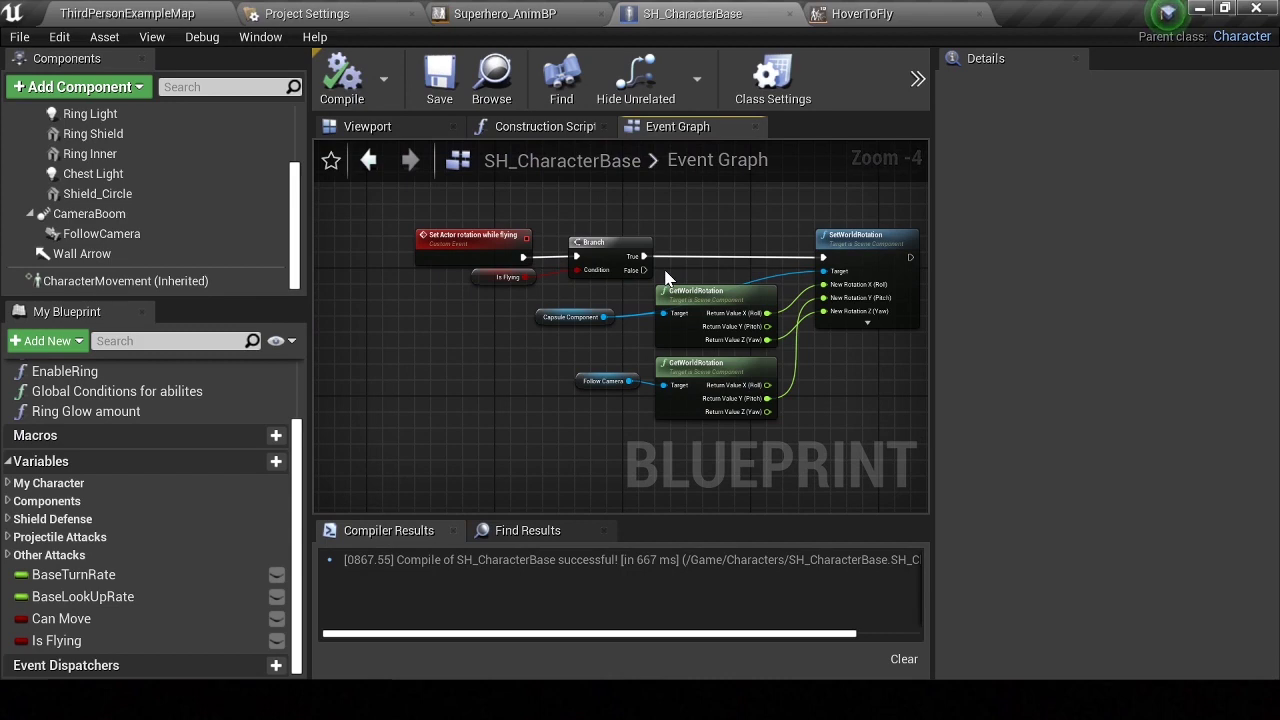
drag(699, 264, 696, 259)
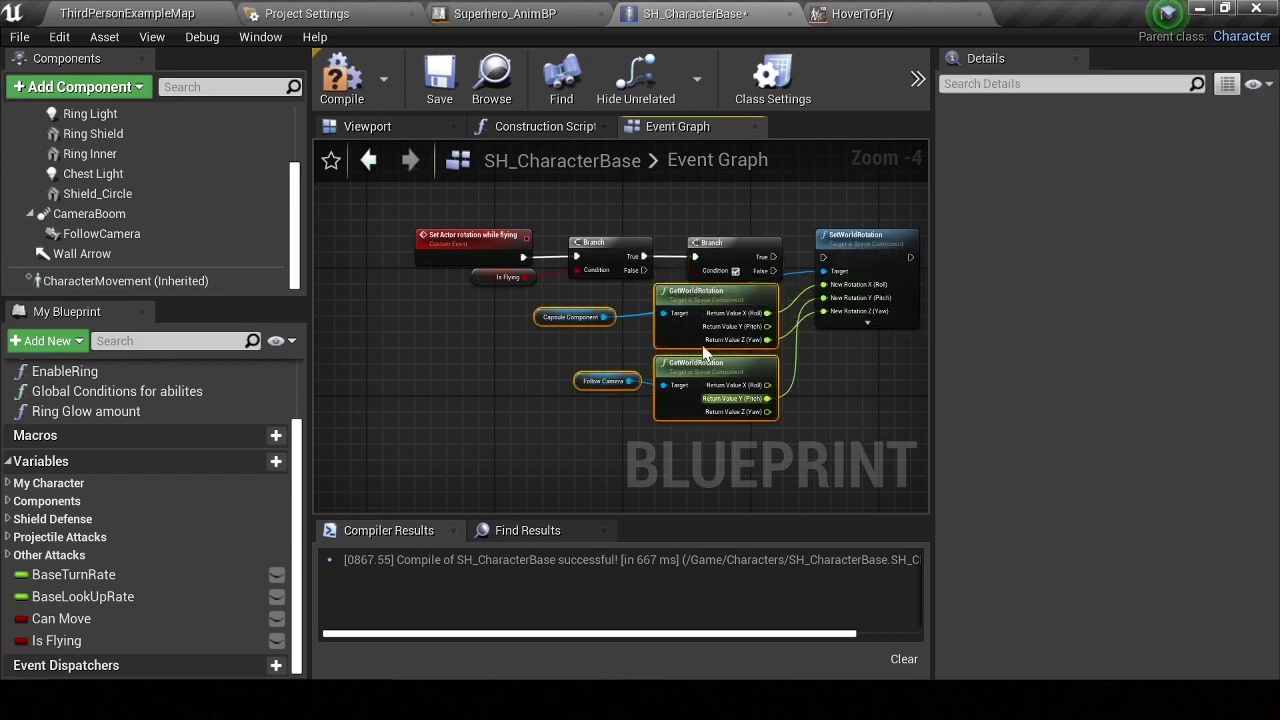
drag(702, 360, 704, 388)
mouse_move(766, 277)
right_down()
mouse_move(679, 273)
mouse_move(879, 287)
right_up()
Place the Character Movement Max Fly Speed getter beside the rotation-while-flying event
click(500, 345)
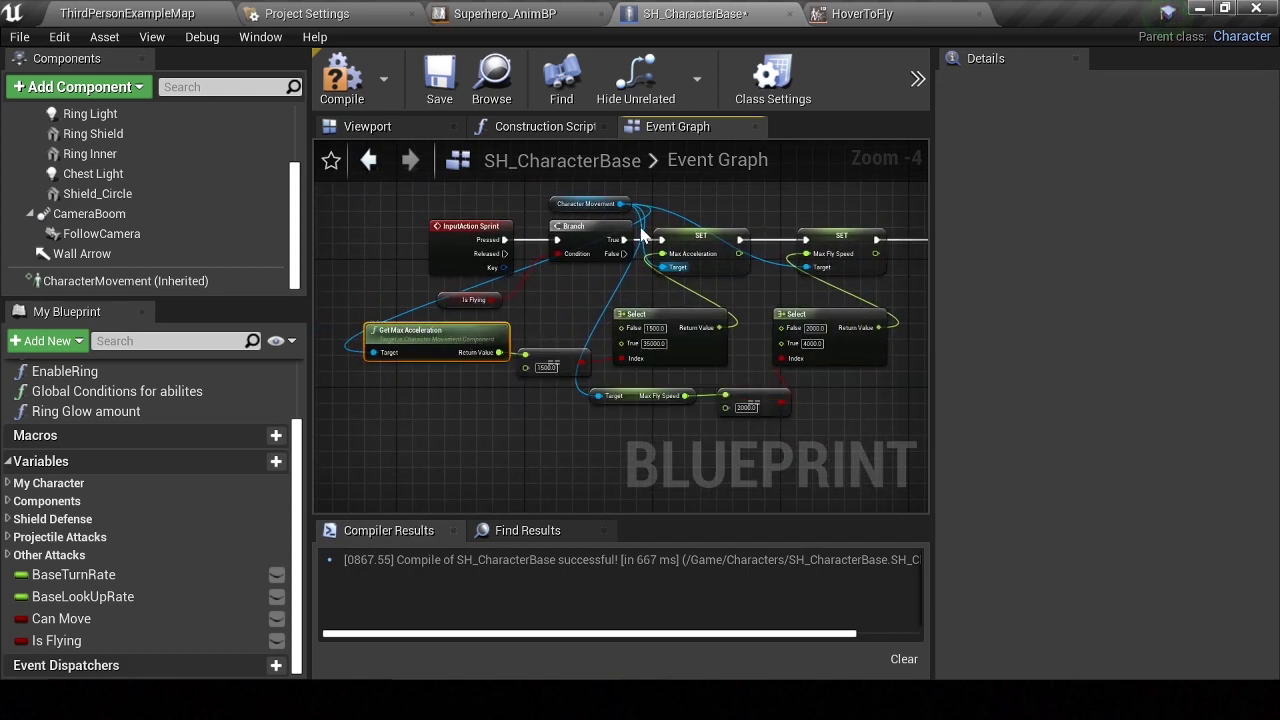
click(583, 207)
click(829, 309)
right_drag(829, 309, 460, 364)
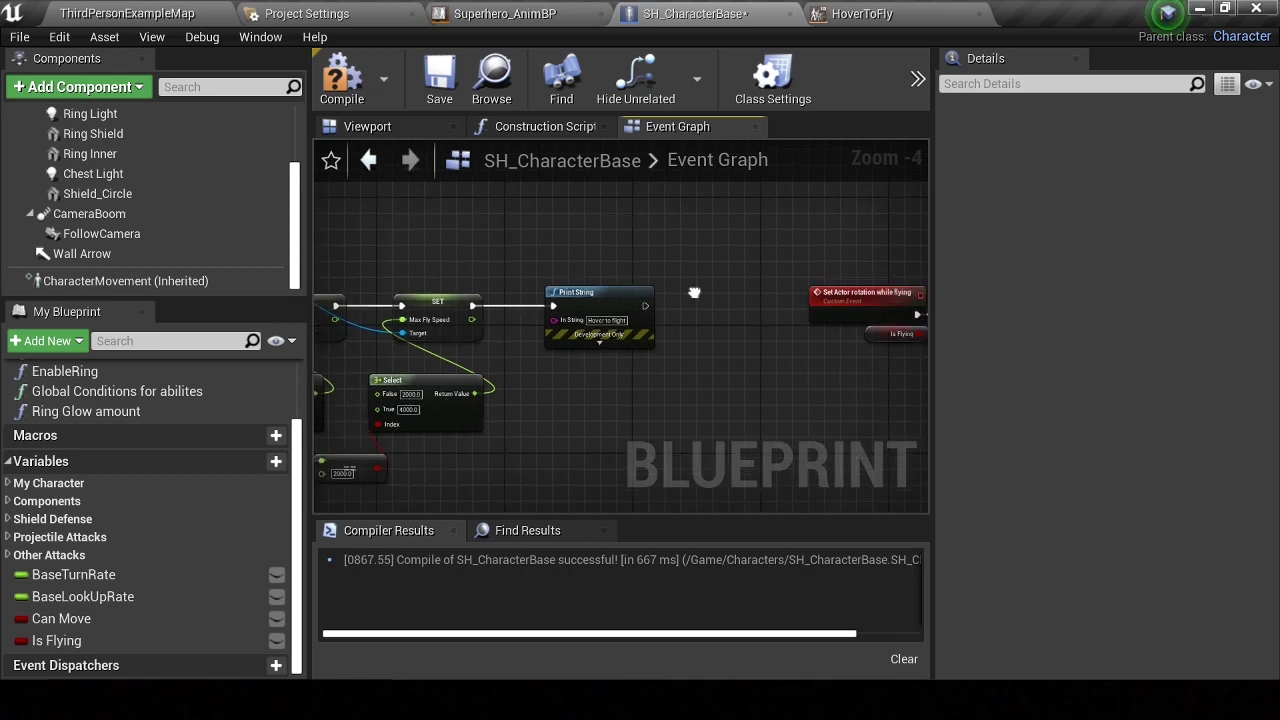
right_drag(801, 363, 491, 343)
mouse_move(487, 299)
mouse_down()
mouse_move(478, 264)
mouse_move(541, 439)
mouse_move(557, 373)
mouse_move(617, 352)
mouse_up()
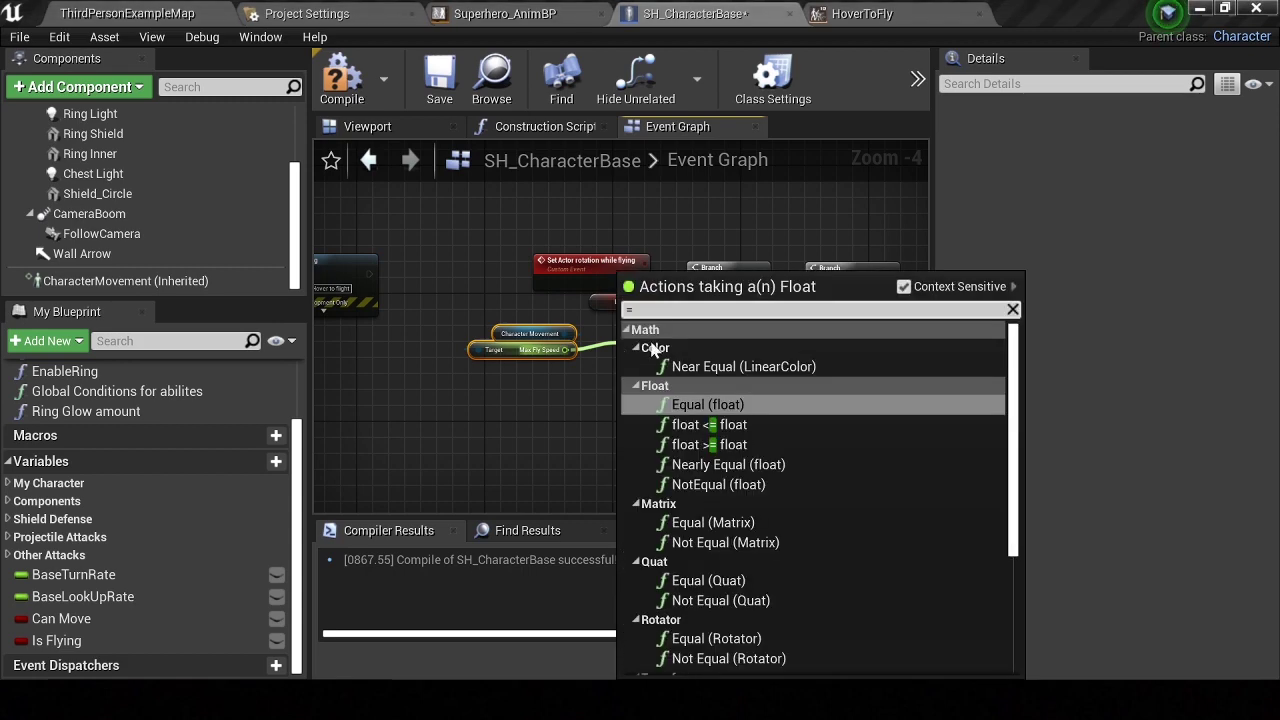
Add an Equal (float) check of Max Fly Speed against 2000.0 and launch the standalone preview
click(695, 403)
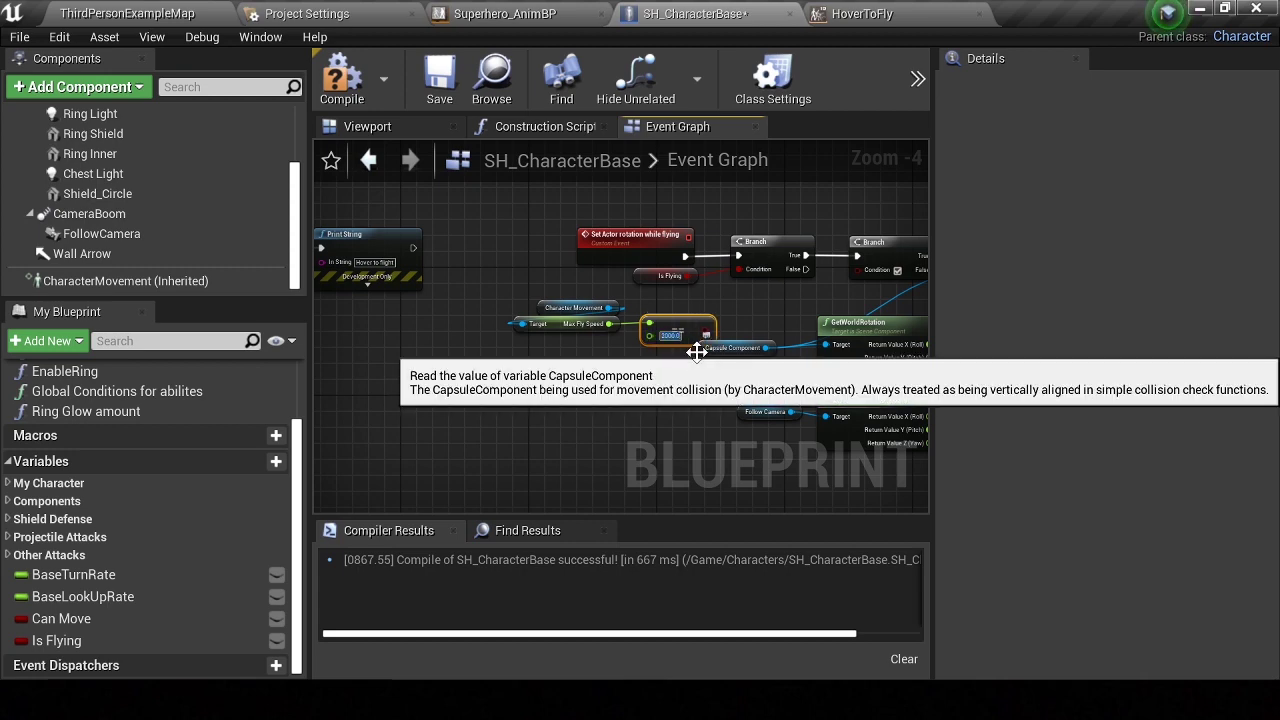
drag(708, 345, 700, 343)
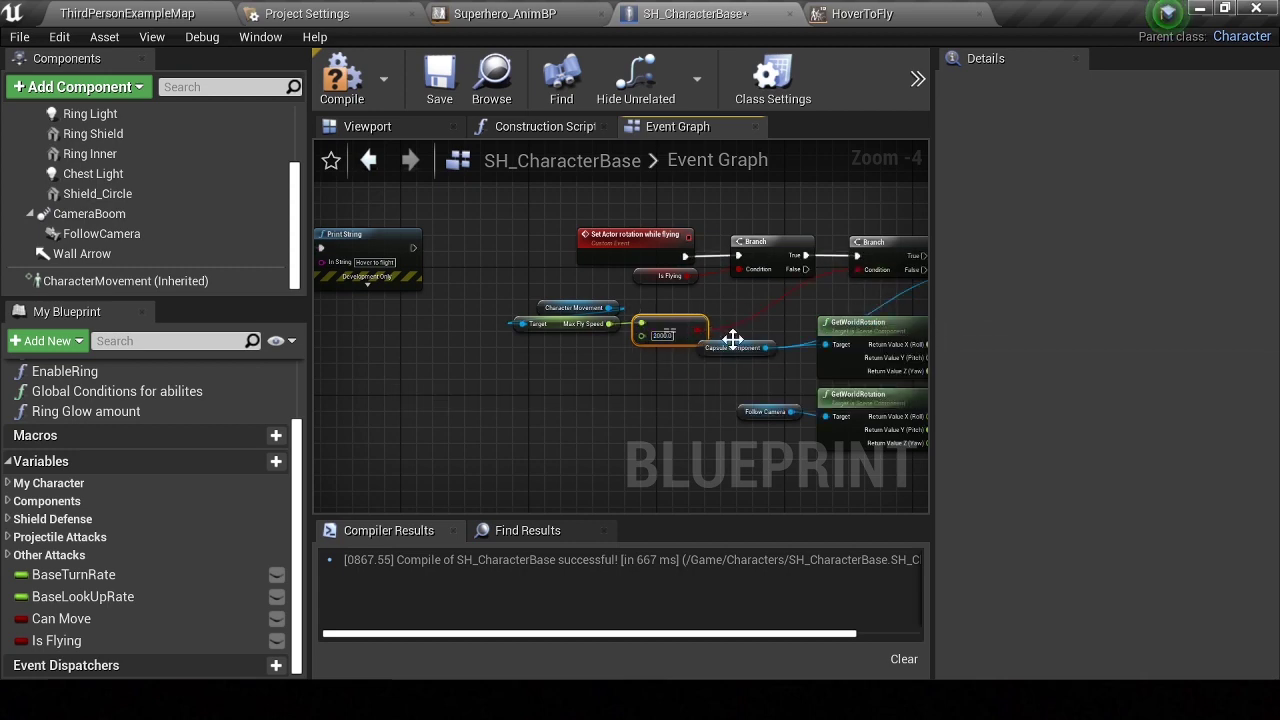
click(733, 340)
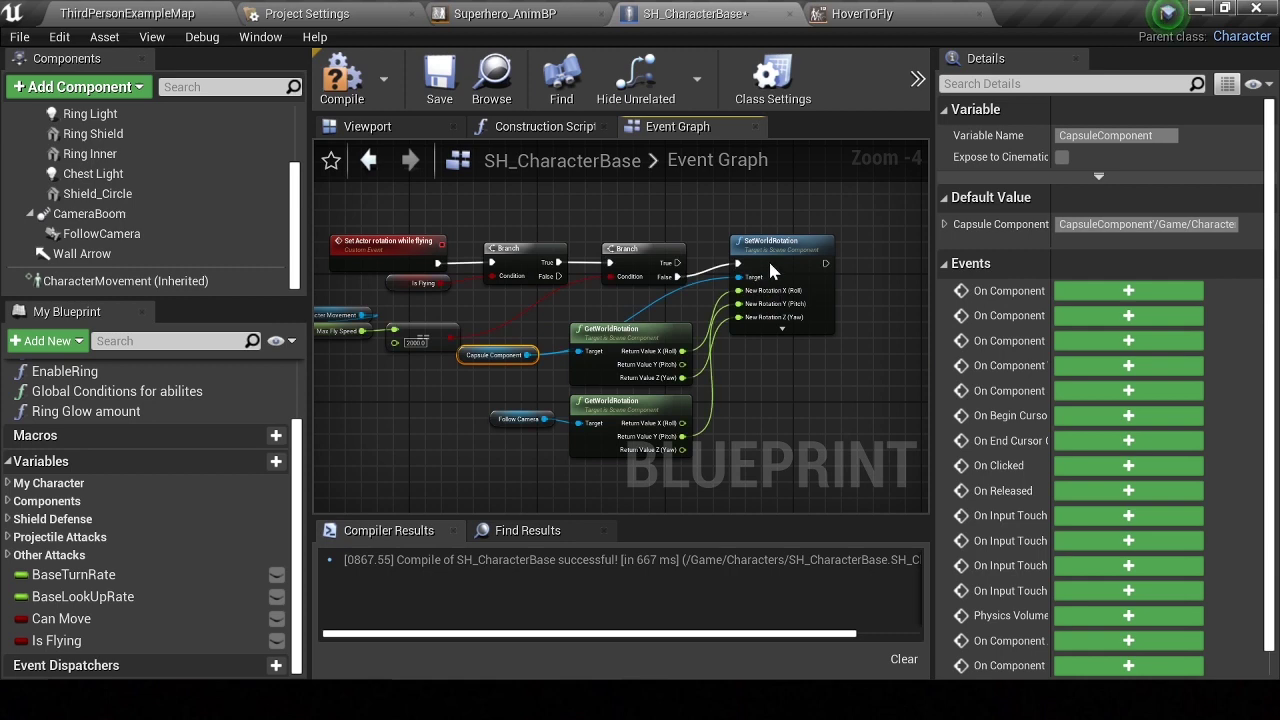
drag(770, 270, 770, 278)
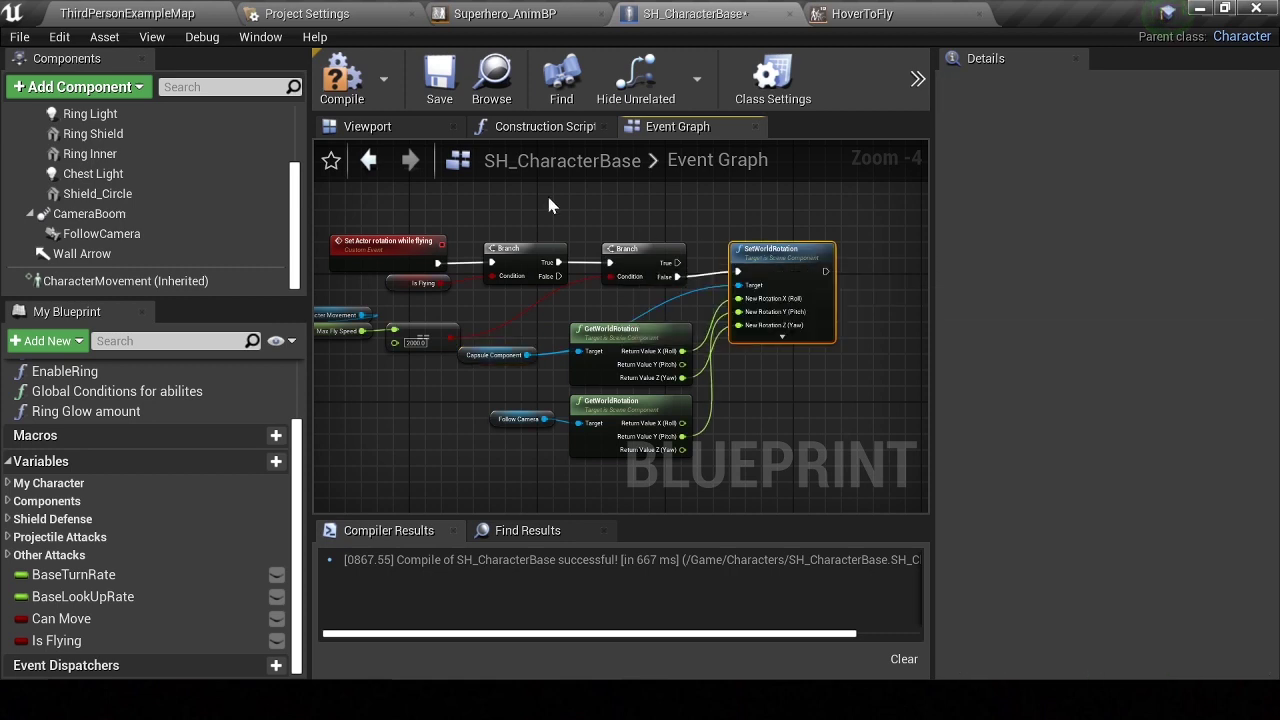
click(920, 86)
click(940, 172)
Jump and fly up, drop to the floor, hover into forward flight, land, and close the preview
key(space)
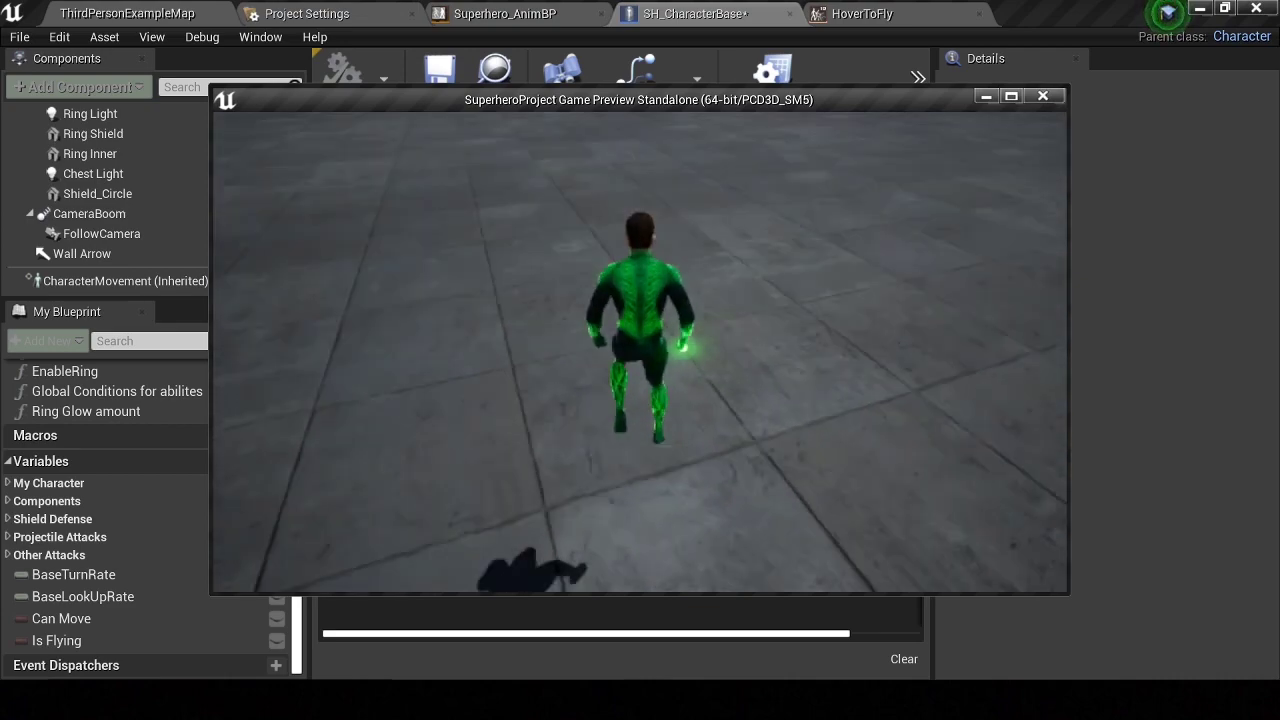
key(space)
key(w)
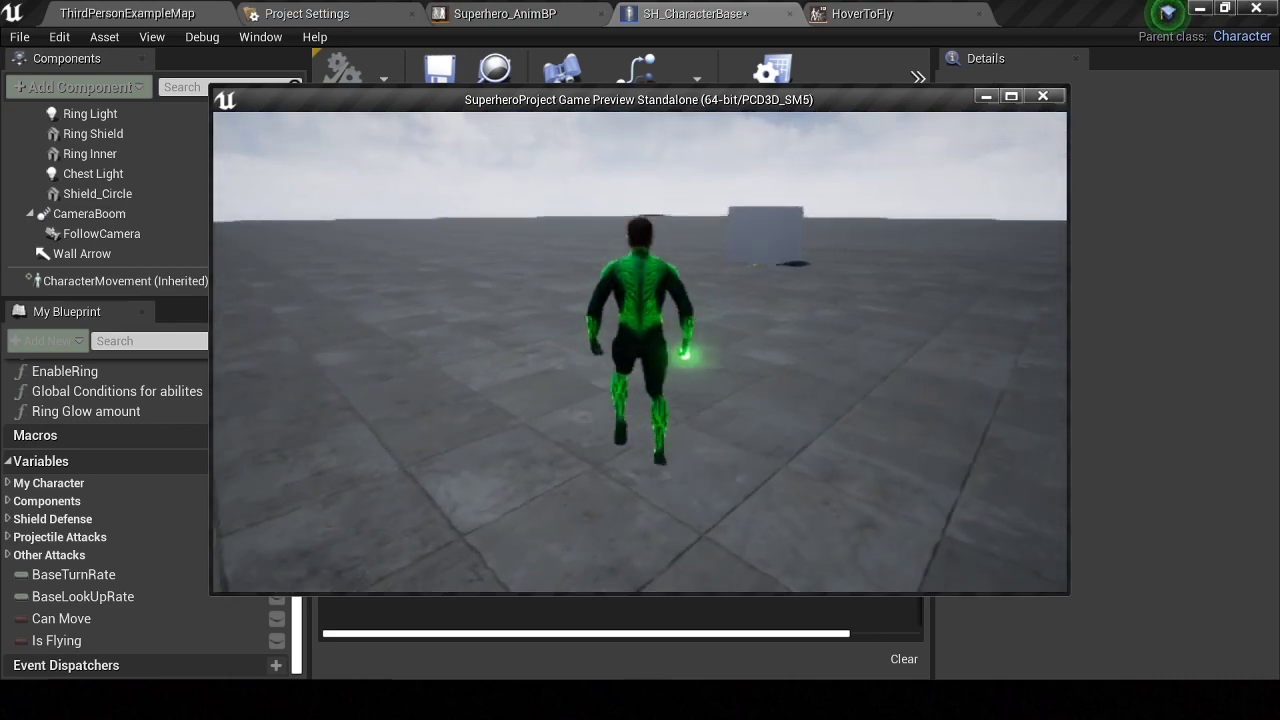
key(space)
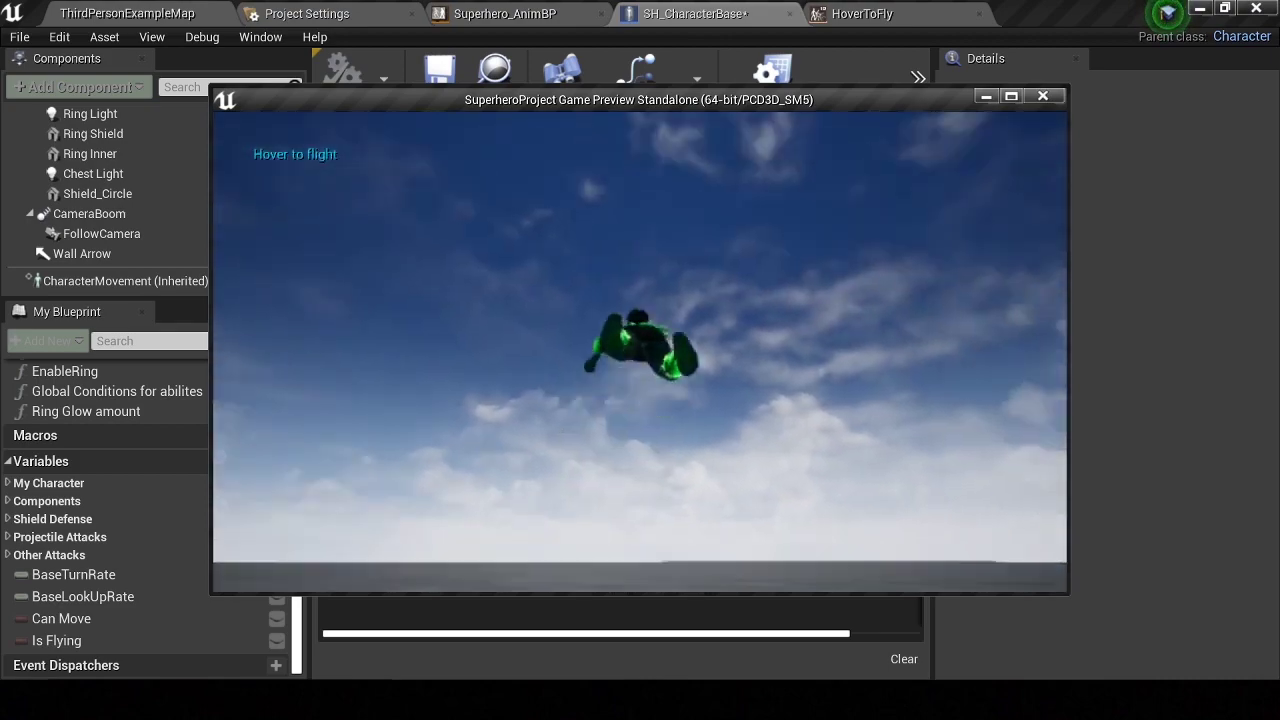
key(w)
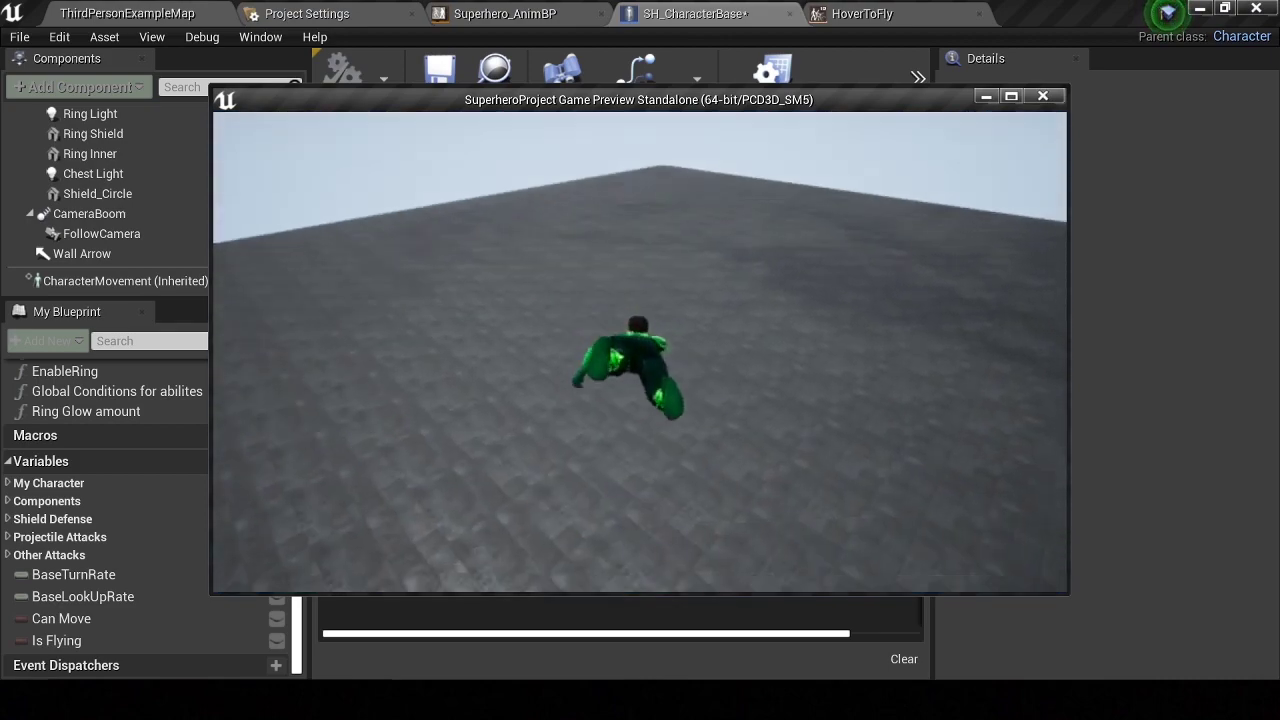
key(space)
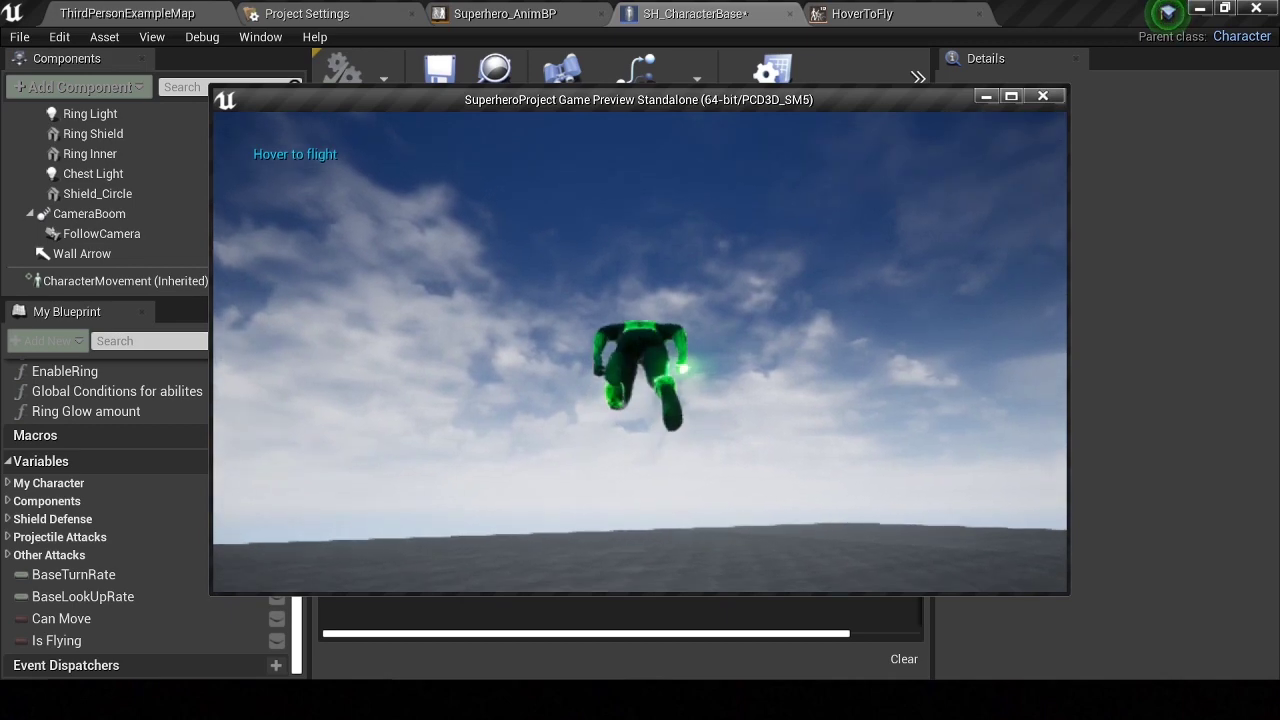
key(Escape)
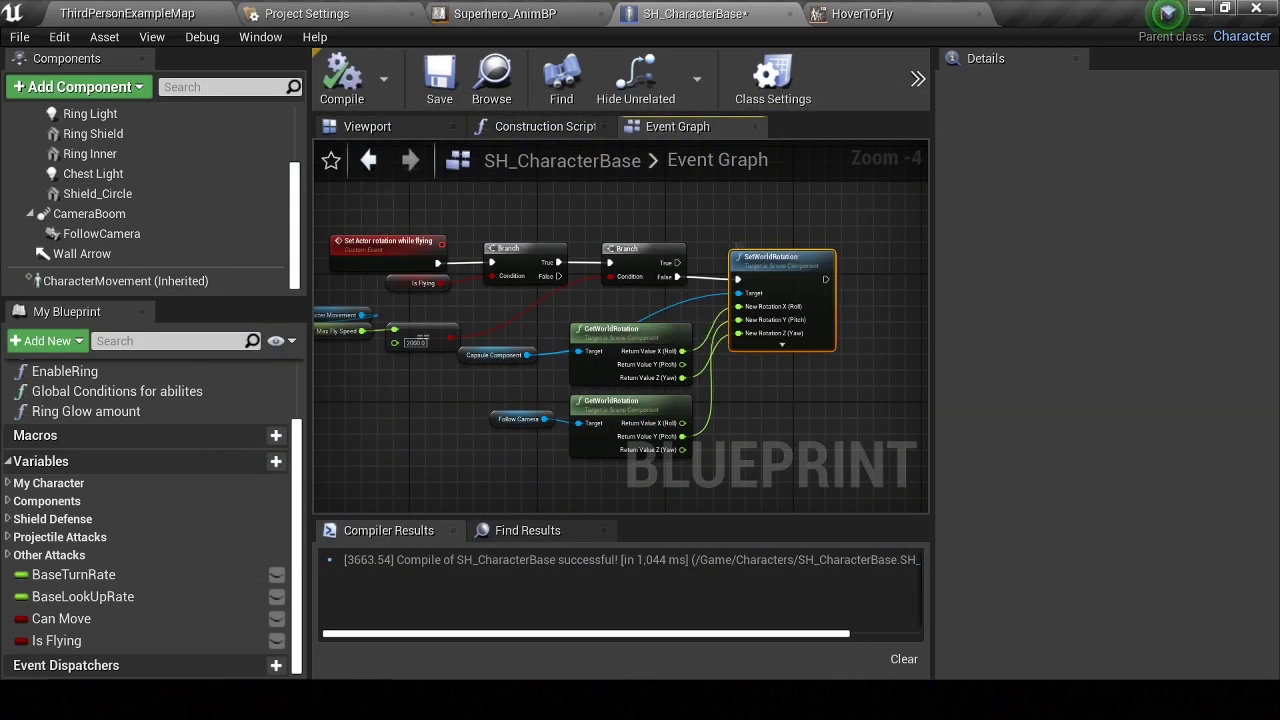
Paste a copy of the SetWorldRotation node above the original and wire its Target pin
right_drag(780, 155, 730, 270)
key(ctrl+v)
mouse_move(794, 318)
mouse_down()
mouse_move(746, 254)
mouse_move(477, 469)
mouse_up()
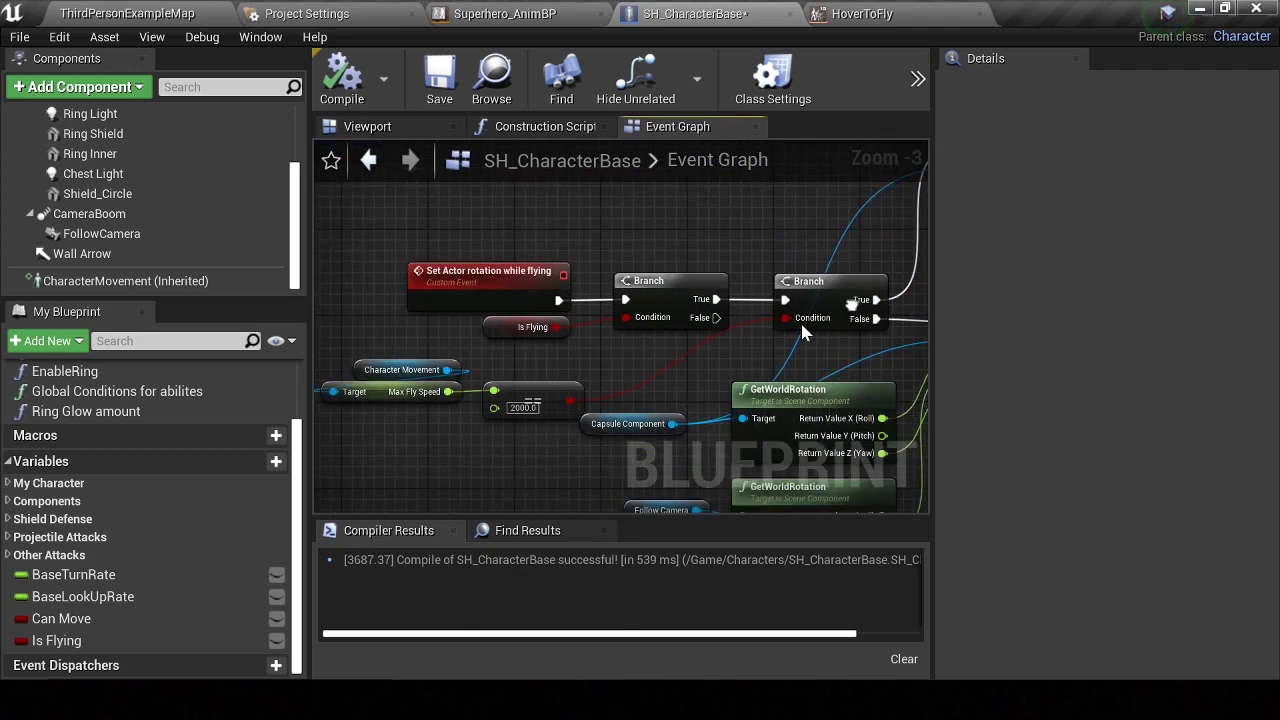
right_drag(719, 352, 541, 408)
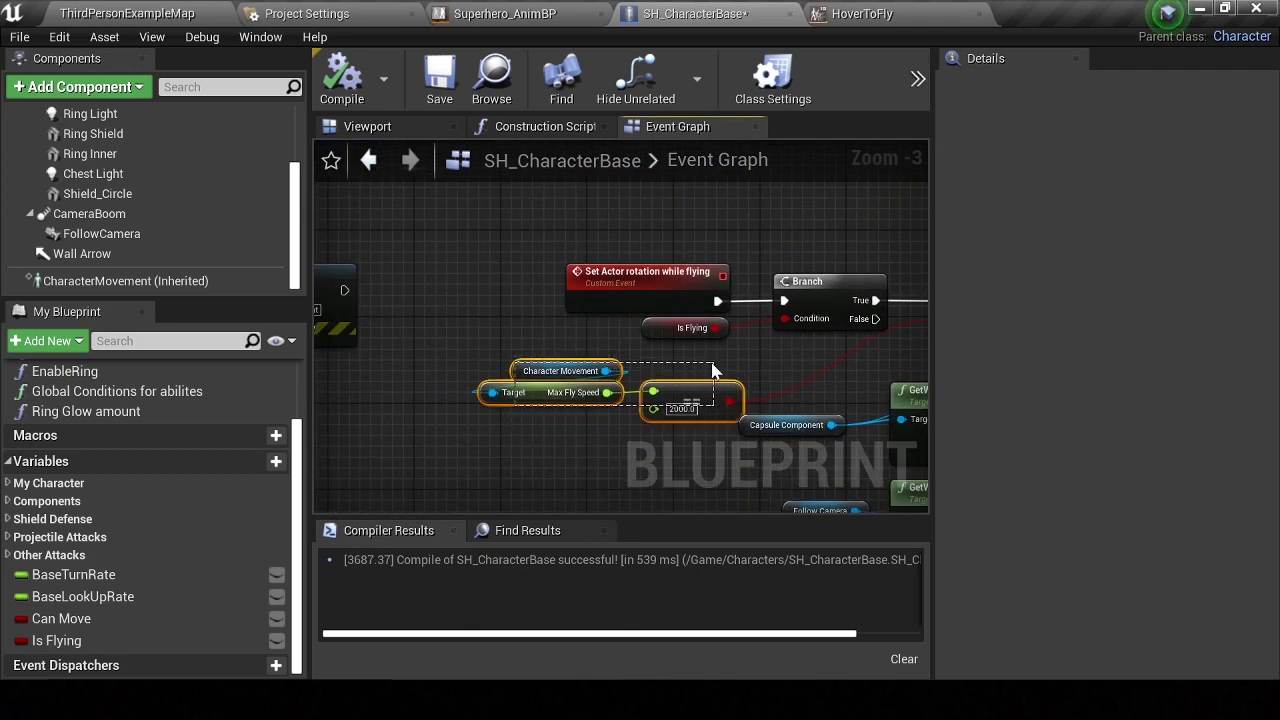
scroll(712, 372, down, 2)
scroll(646, 351, down, 4)
right_drag(646, 351, 760, 360)
scroll(500, 260, up, 3)
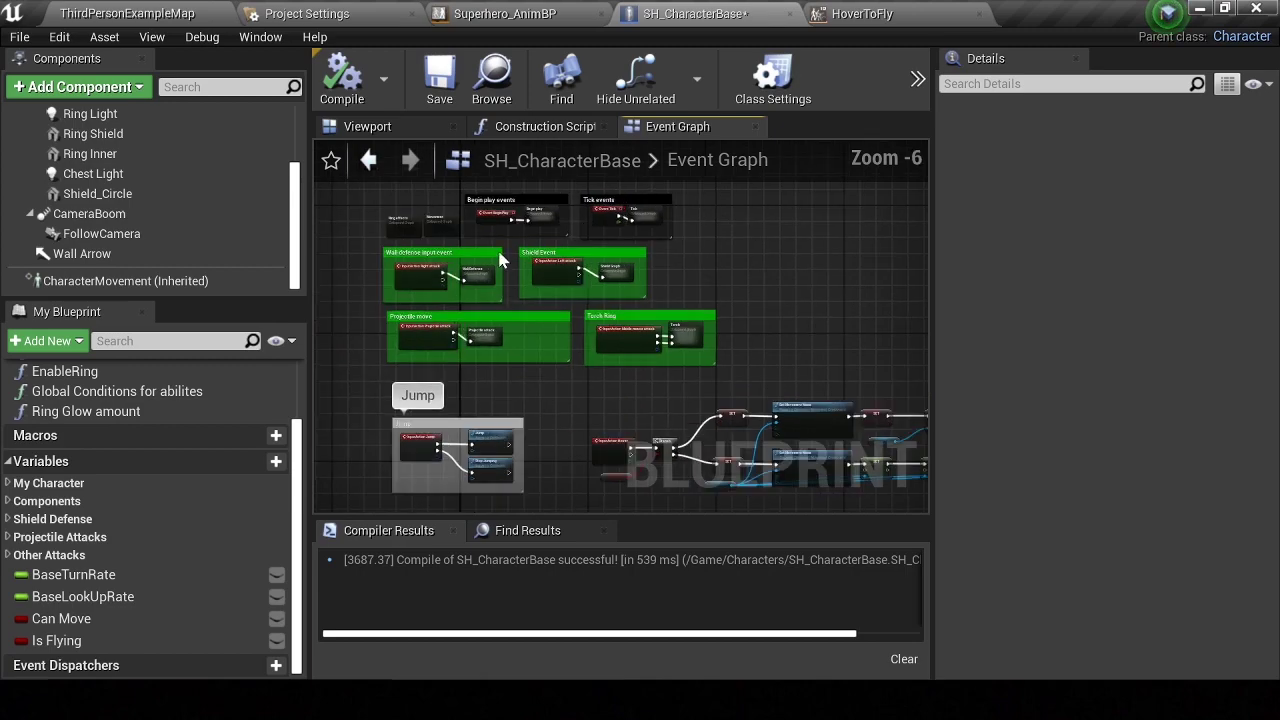
Move the top Add Movement Input node right and wire it to the upper Branch's execution input
scroll(500, 260, up, 2)
scroll(617, 245, up, 3)
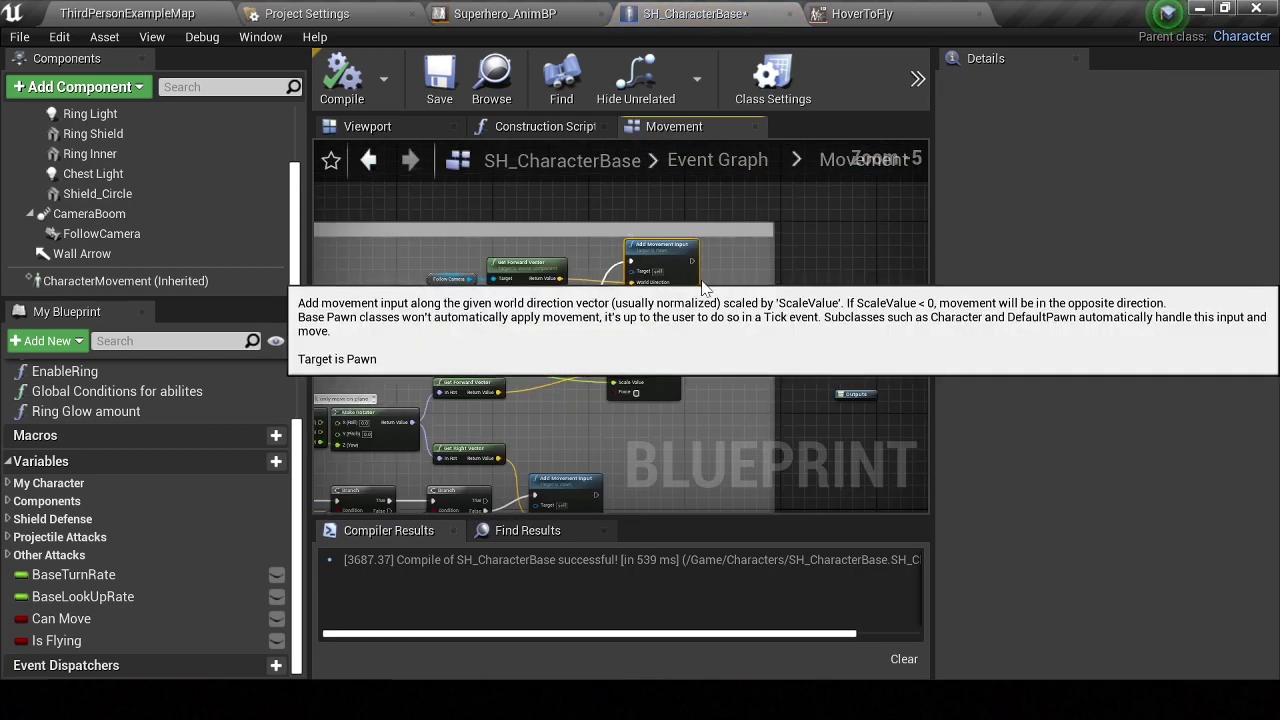
drag(649, 278, 841, 254)
right_drag(532, 323, 584, 300)
drag(633, 305, 632, 305)
drag(721, 283, 710, 258)
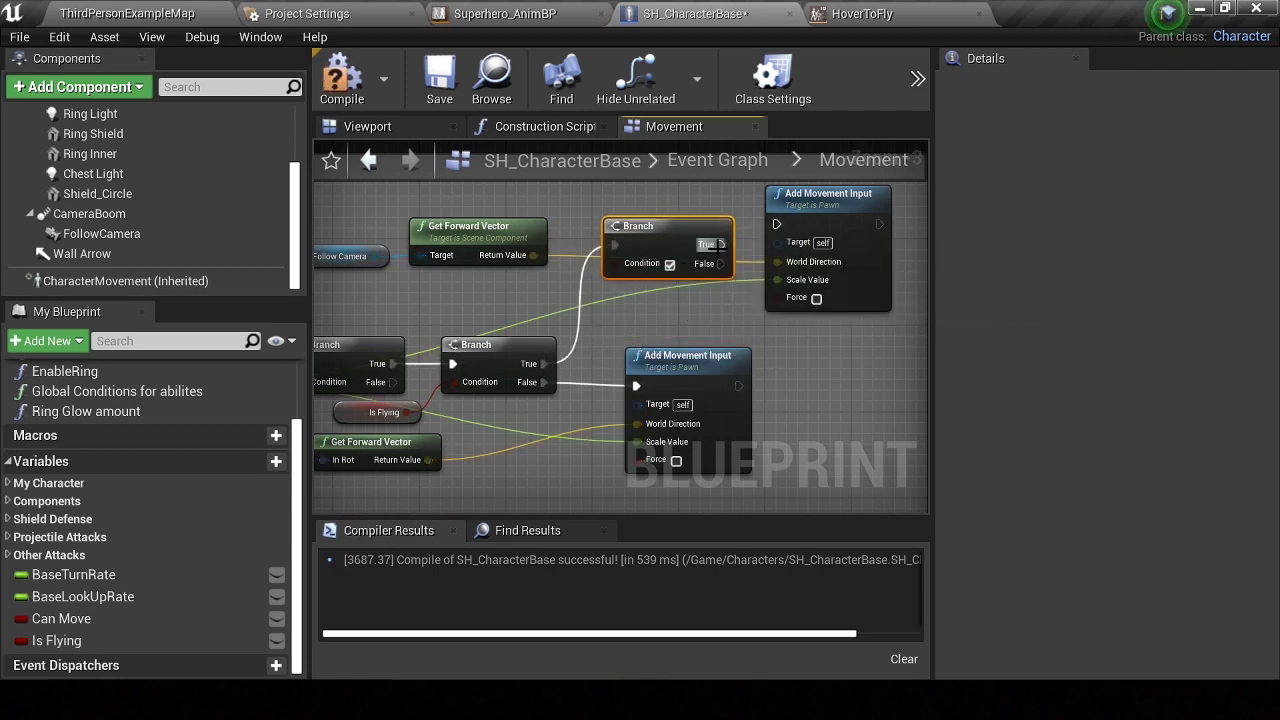
right_drag(621, 266, 741, 293)
Return to the main Event Graph and locate the collapsed Movement node
click(717, 160)
scroll(745, 371, up, 8)
right_drag(572, 418, 635, 386)
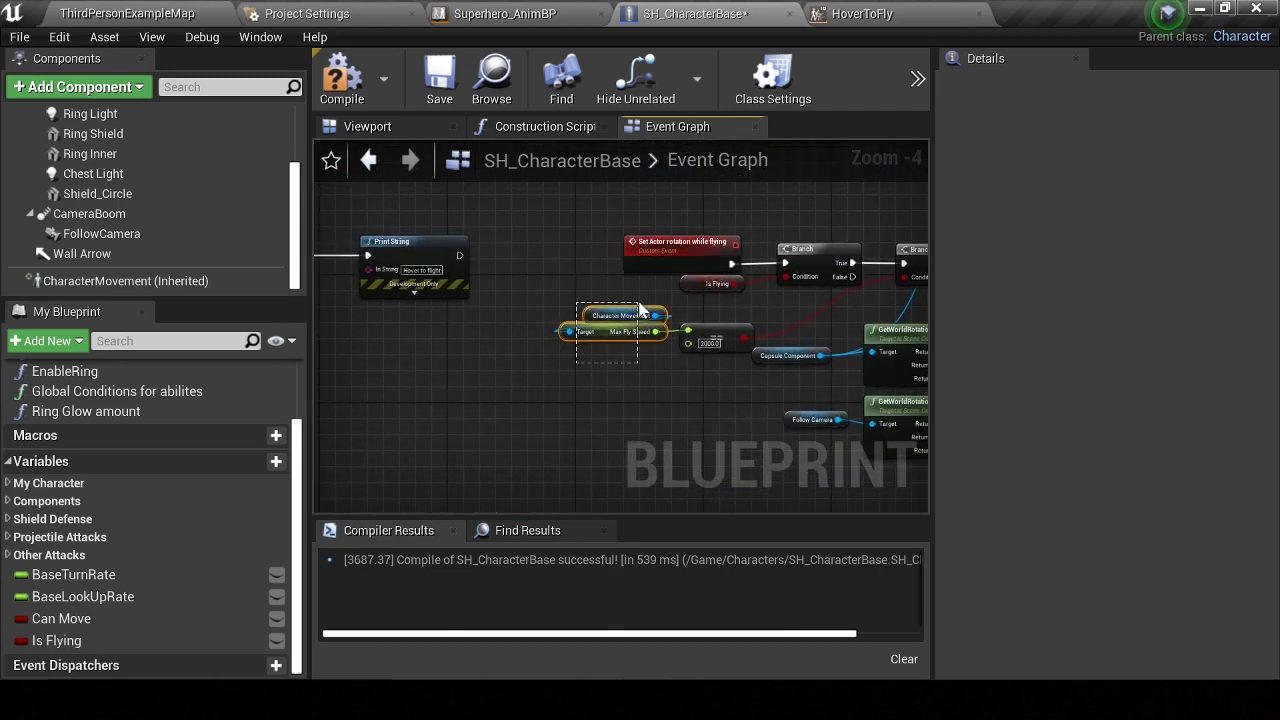
scroll(743, 440, down, 1)
scroll(743, 452, down, 2)
mouse_move(743, 452)
right_down()
mouse_move(508, 383)
mouse_move(622, 336)
right_up()
scroll(508, 383, up, 2)
Paste the Max Fly Speed == 2000.0 comparison into the Movement graph and feed the Branch Condition
double_click(531, 332)
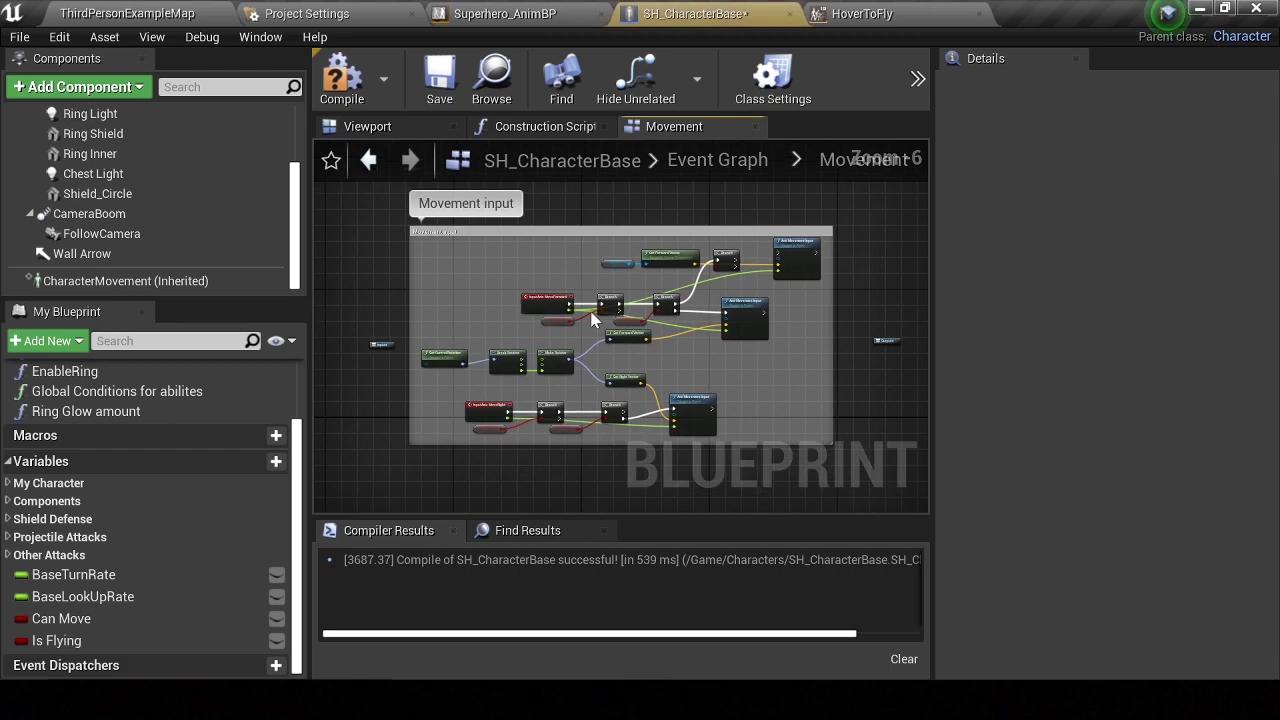
scroll(588, 326, up, 3)
right_drag(563, 192, 529, 257)
key(ctrl+v)
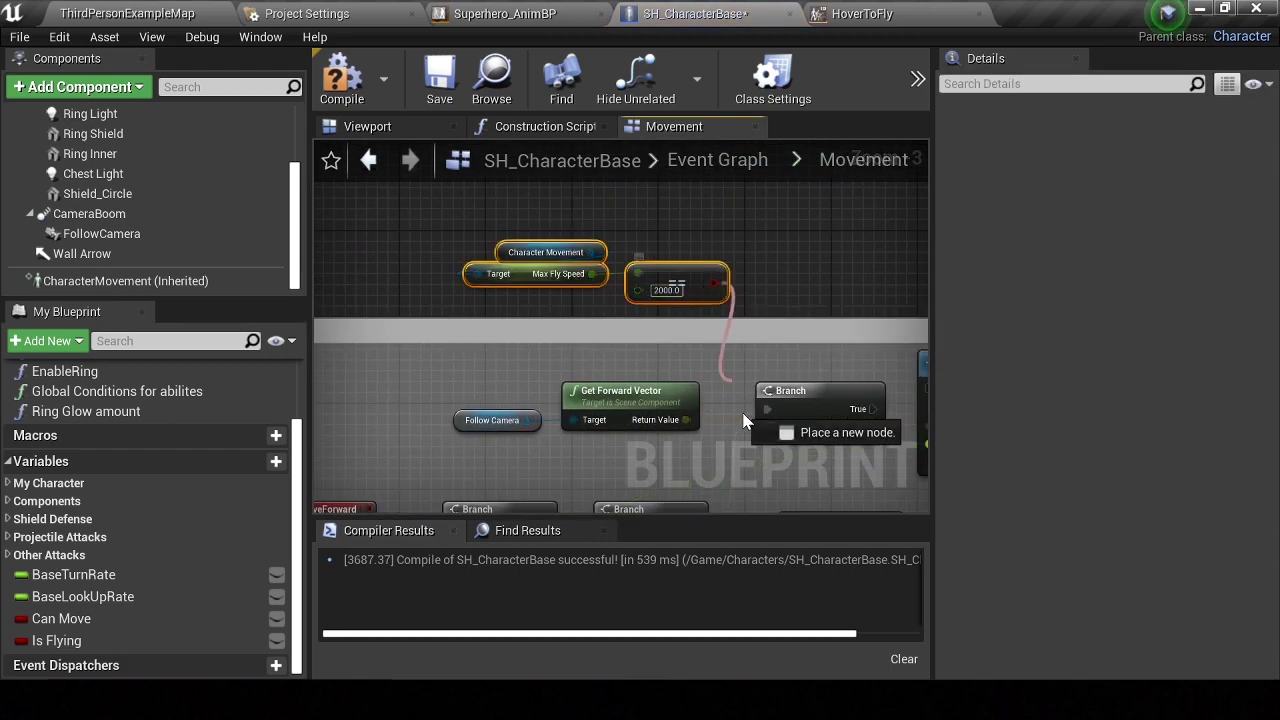
drag(660, 273, 647, 335)
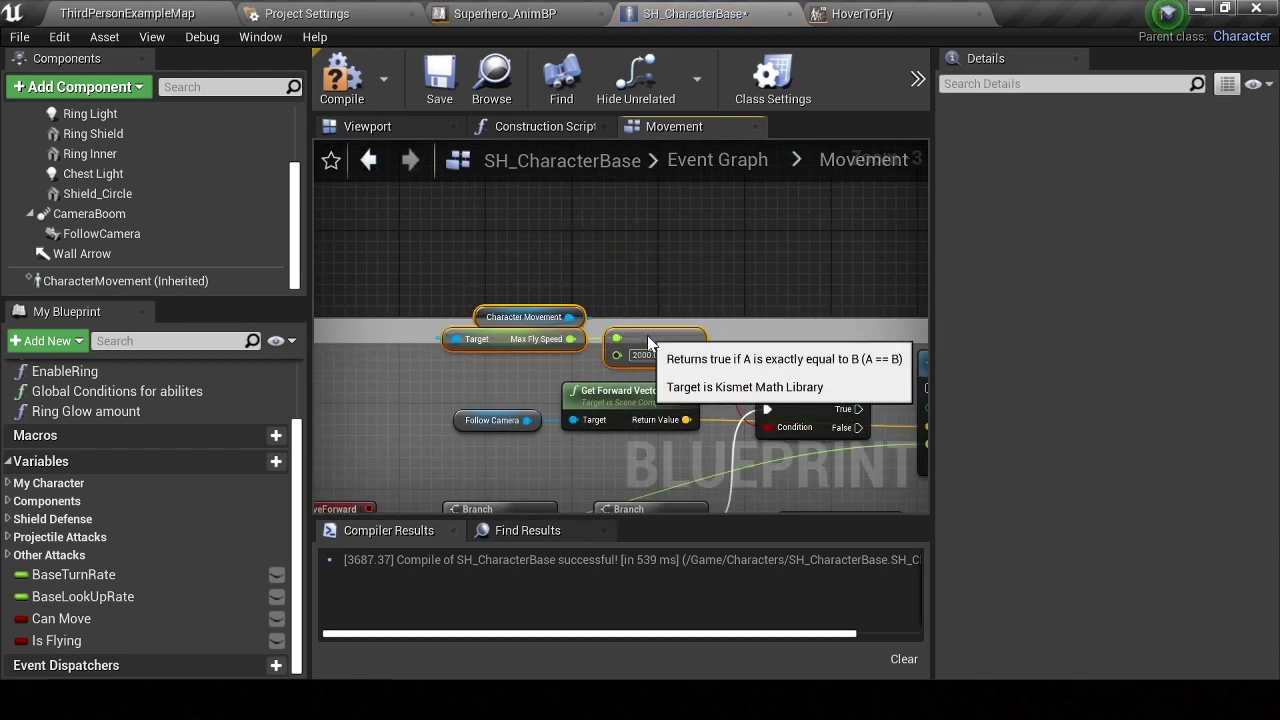
right_drag(865, 402, 679, 336)
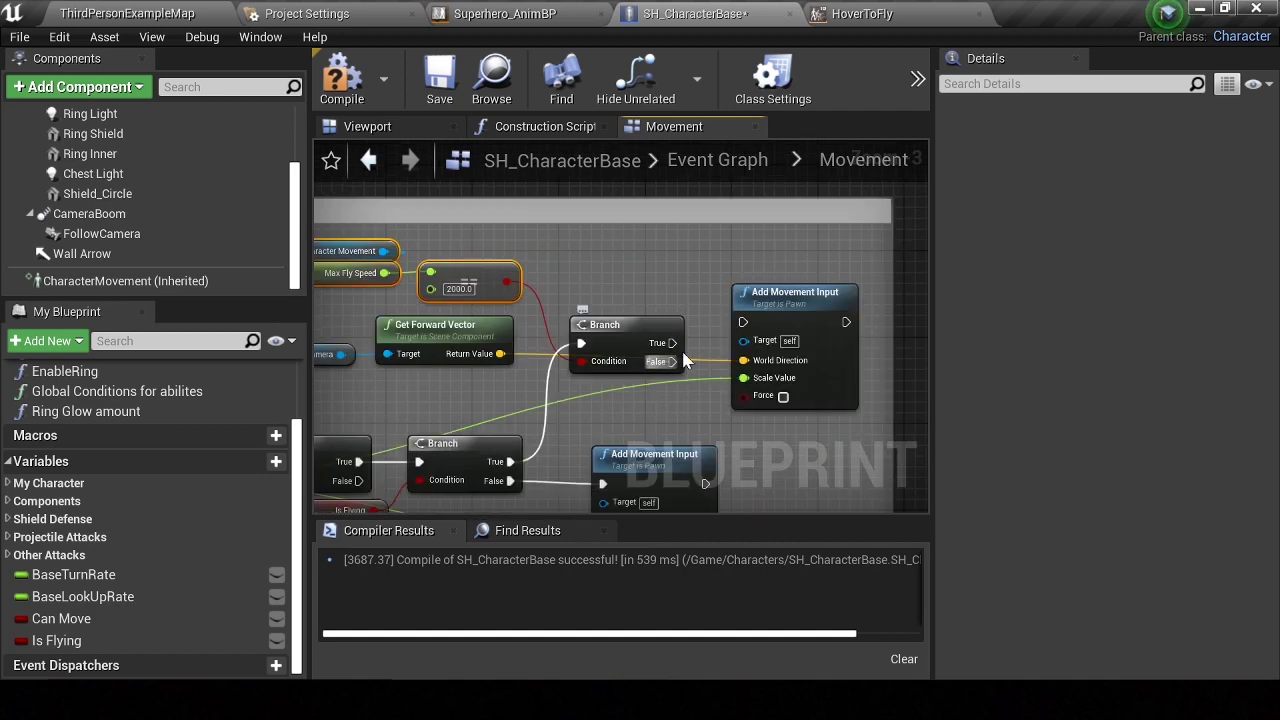
Play-test the game by flying the character up against the wall, then close the preview
click(915, 88)
click(942, 172)
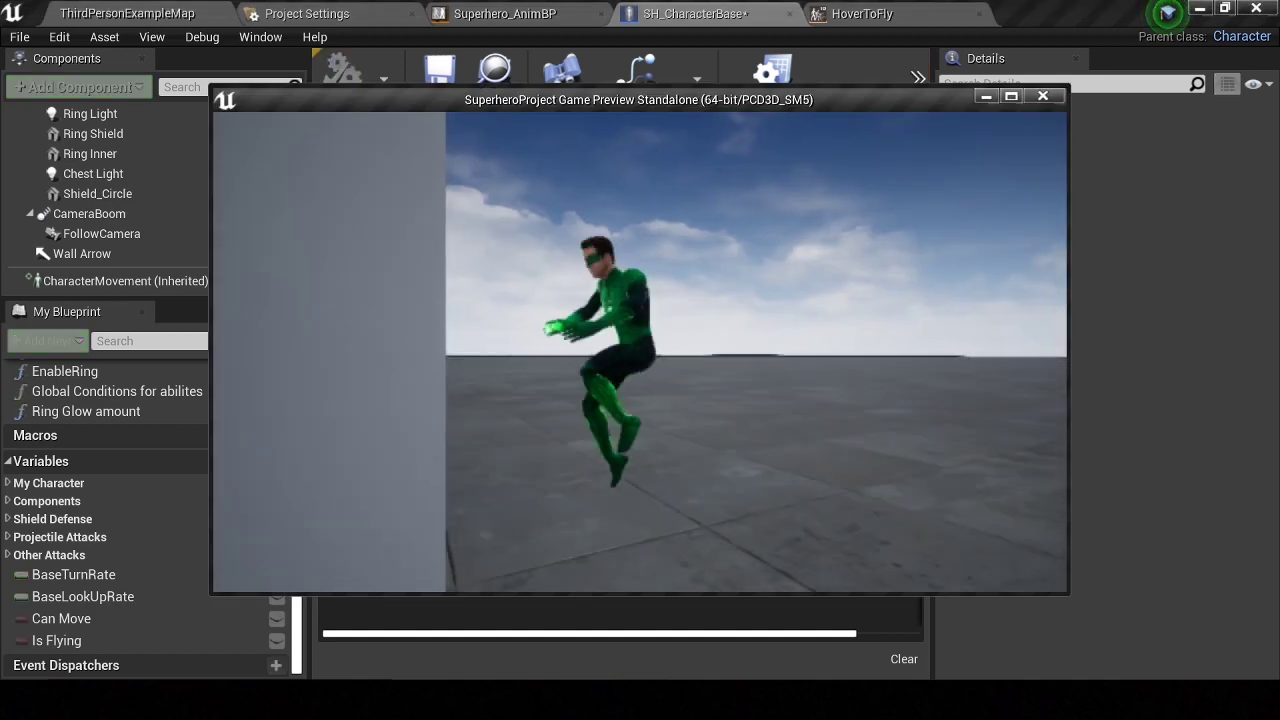
key(w)
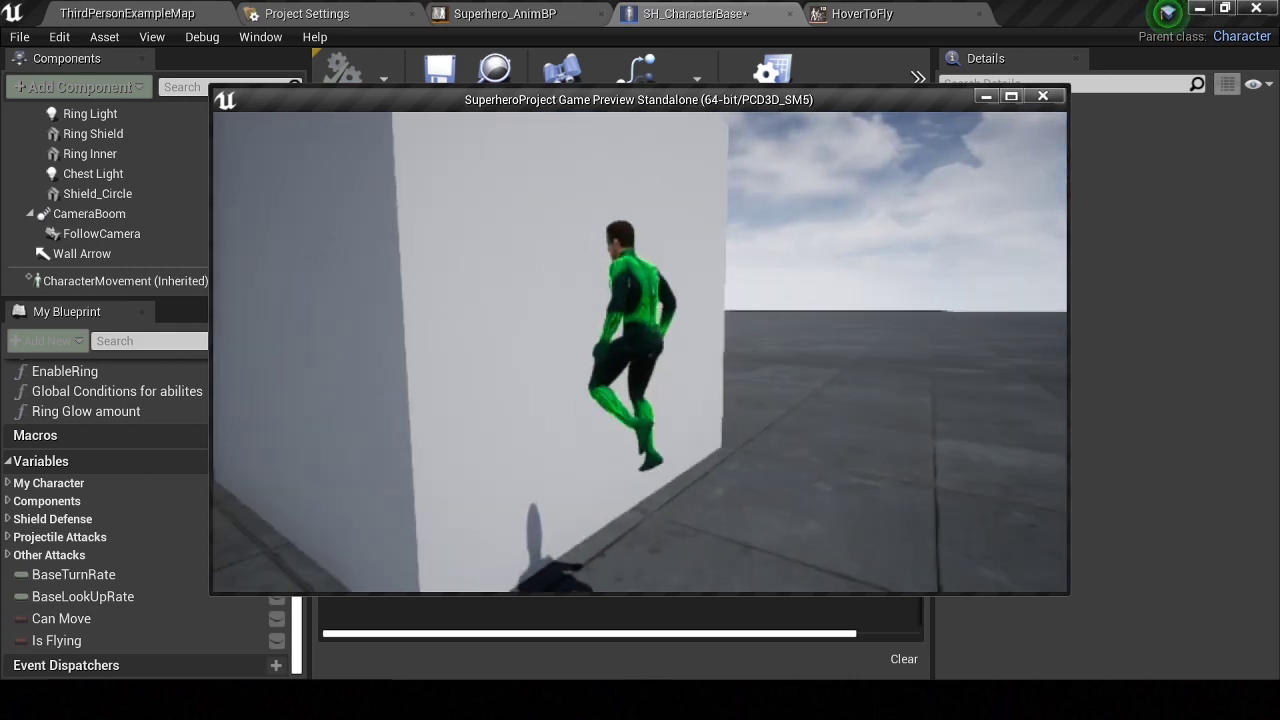
key(Escape)
right_drag(533, 296, 623, 272)
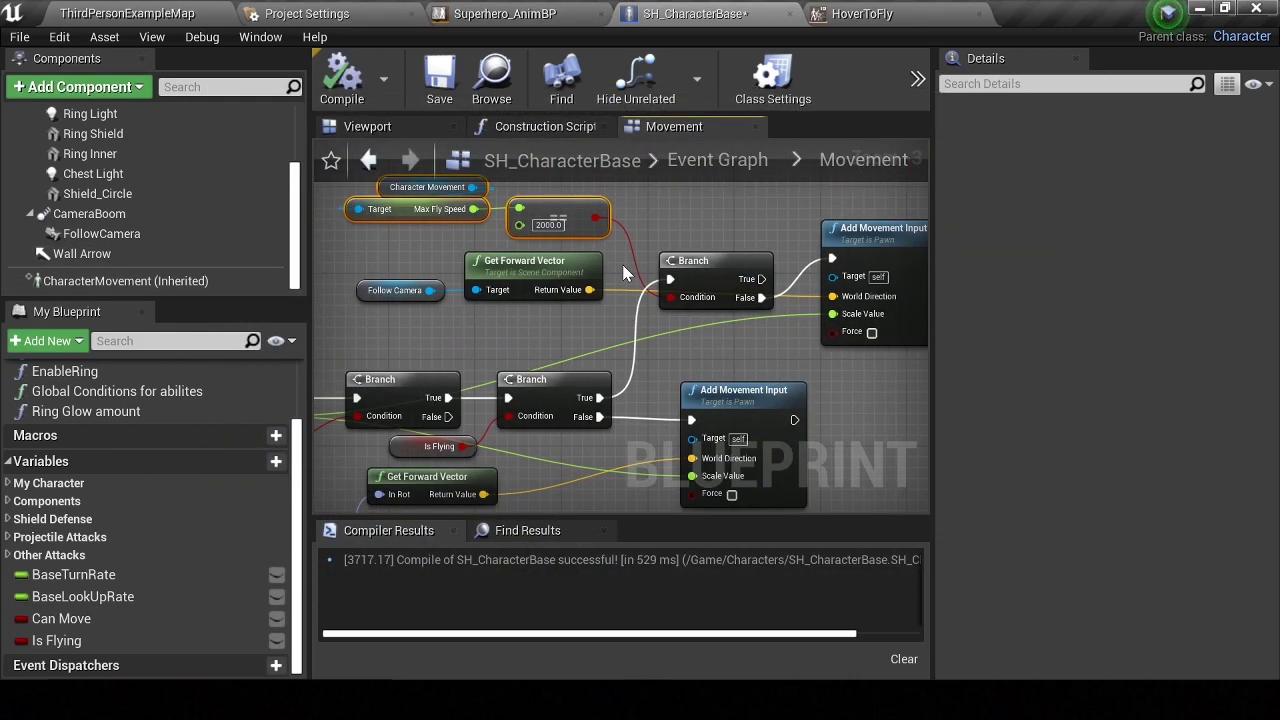
Reroute the Branch exec wire to the lower Add Movement Input, compile, and play-test it
scroll(623, 272, down, 2)
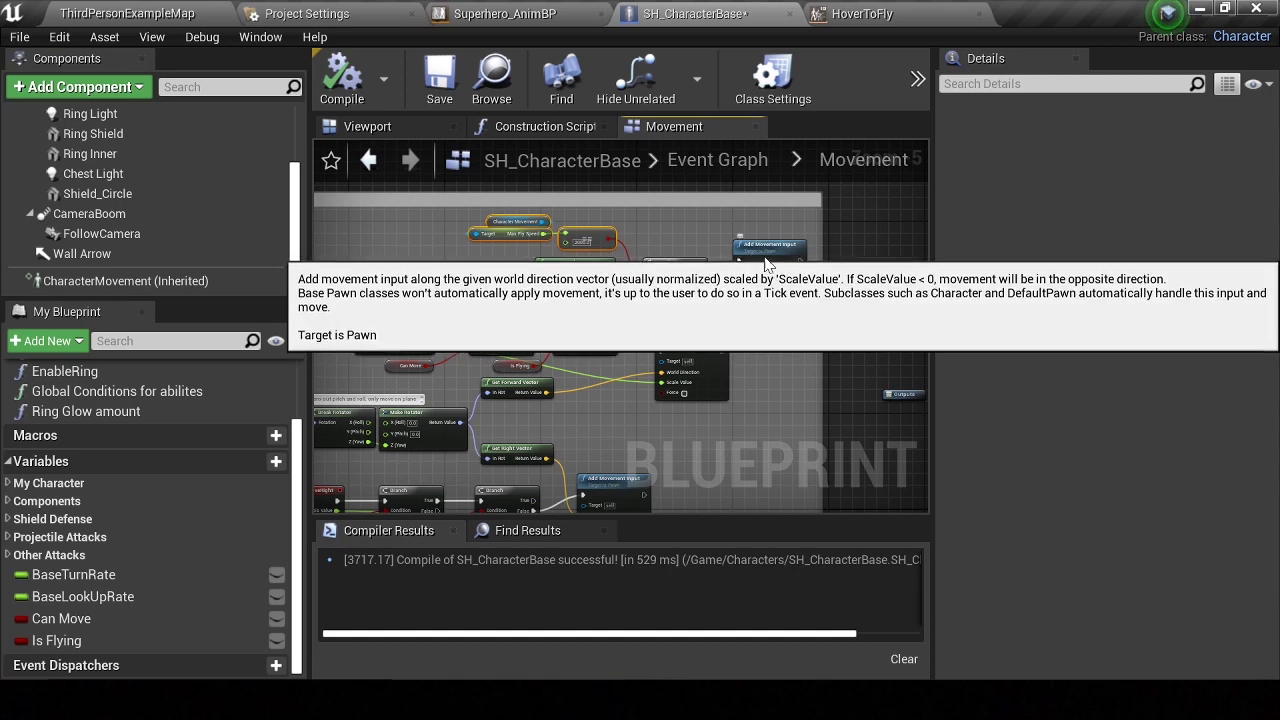
drag(753, 259, 681, 328)
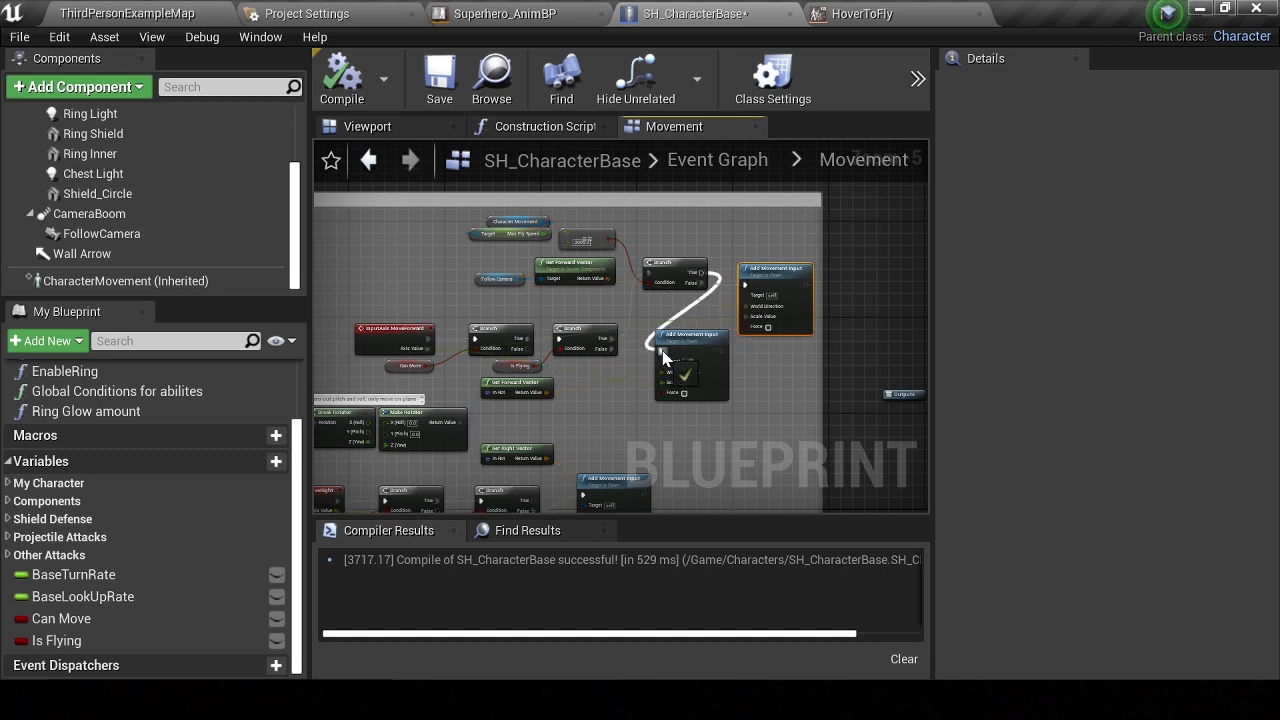
click(365, 107)
click(926, 87)
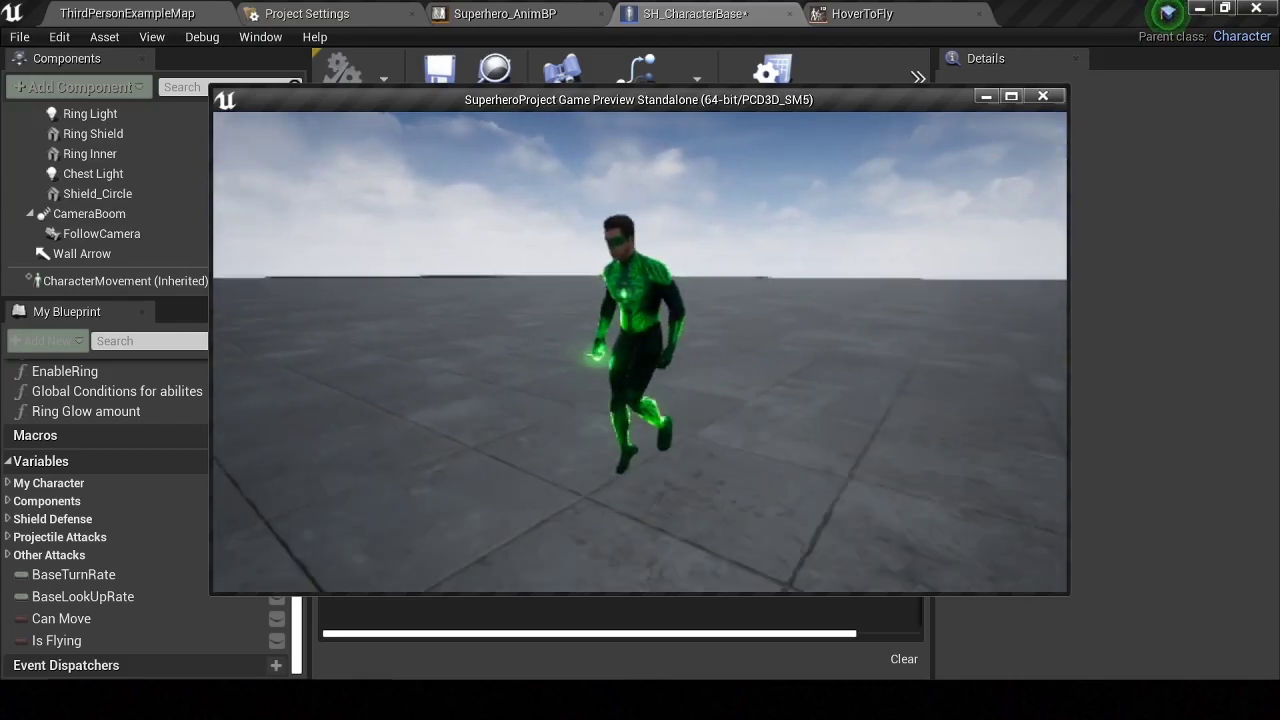
key(Escape)
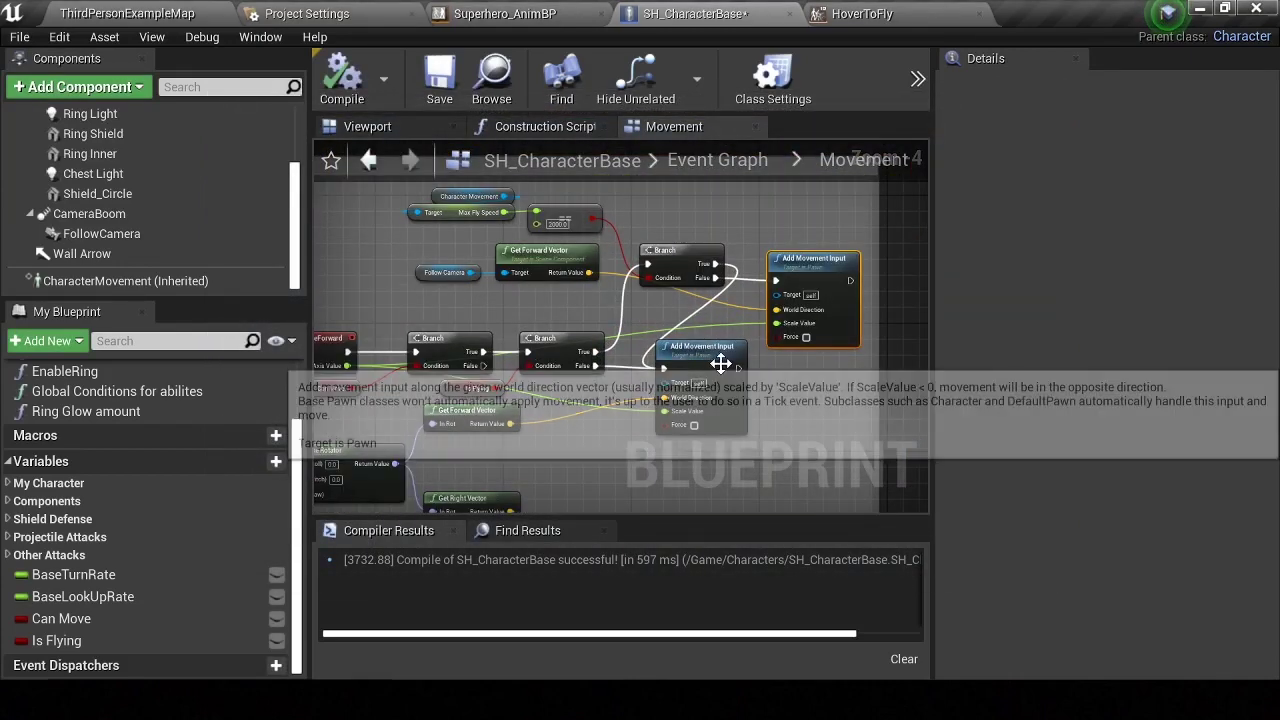
Duplicate the lower Add Movement Input node and nudge it into place
click(690, 347)
right_drag(797, 203, 705, 265)
key(ctrl+c)
key(ctrl+v)
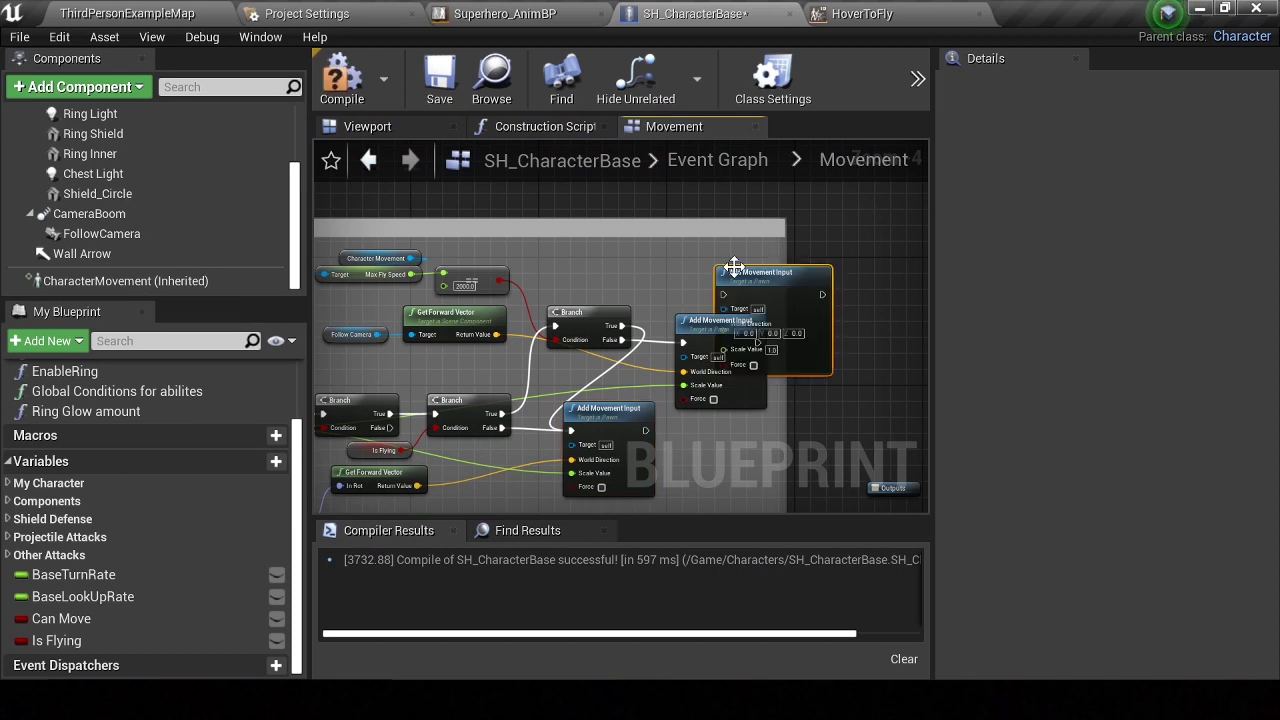
drag(678, 375, 686, 390)
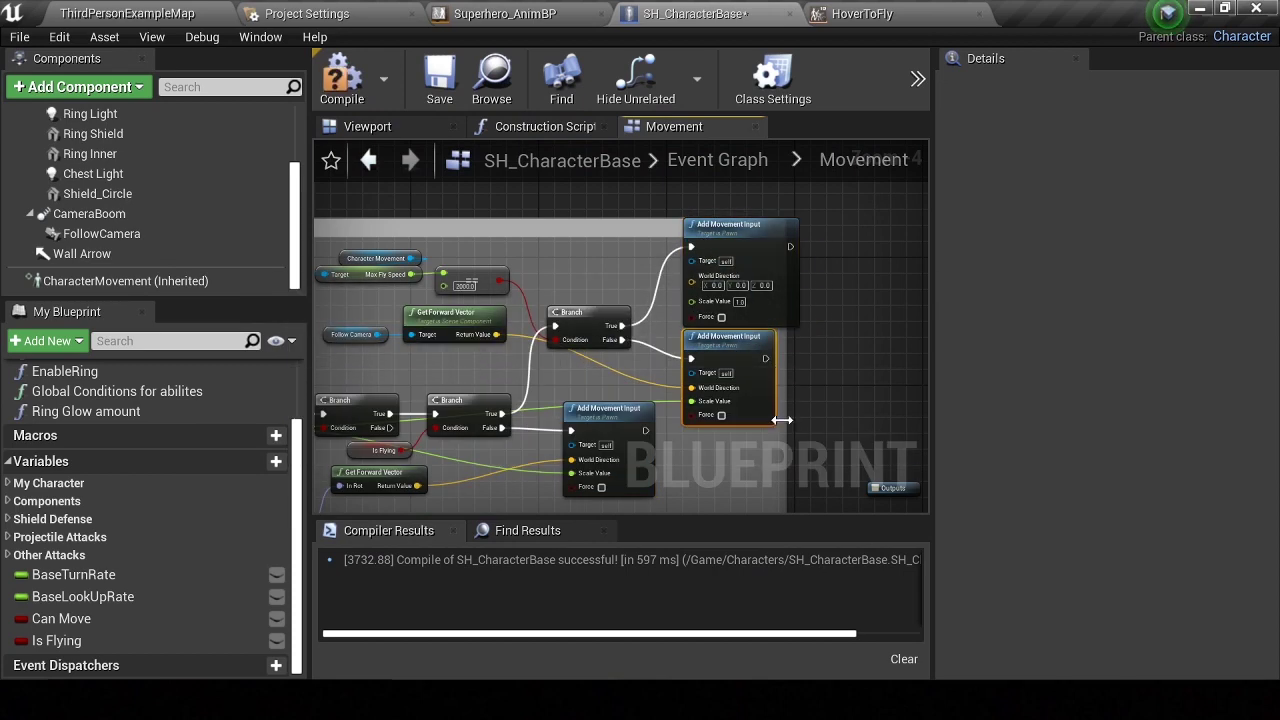
right_drag(685, 404, 789, 397)
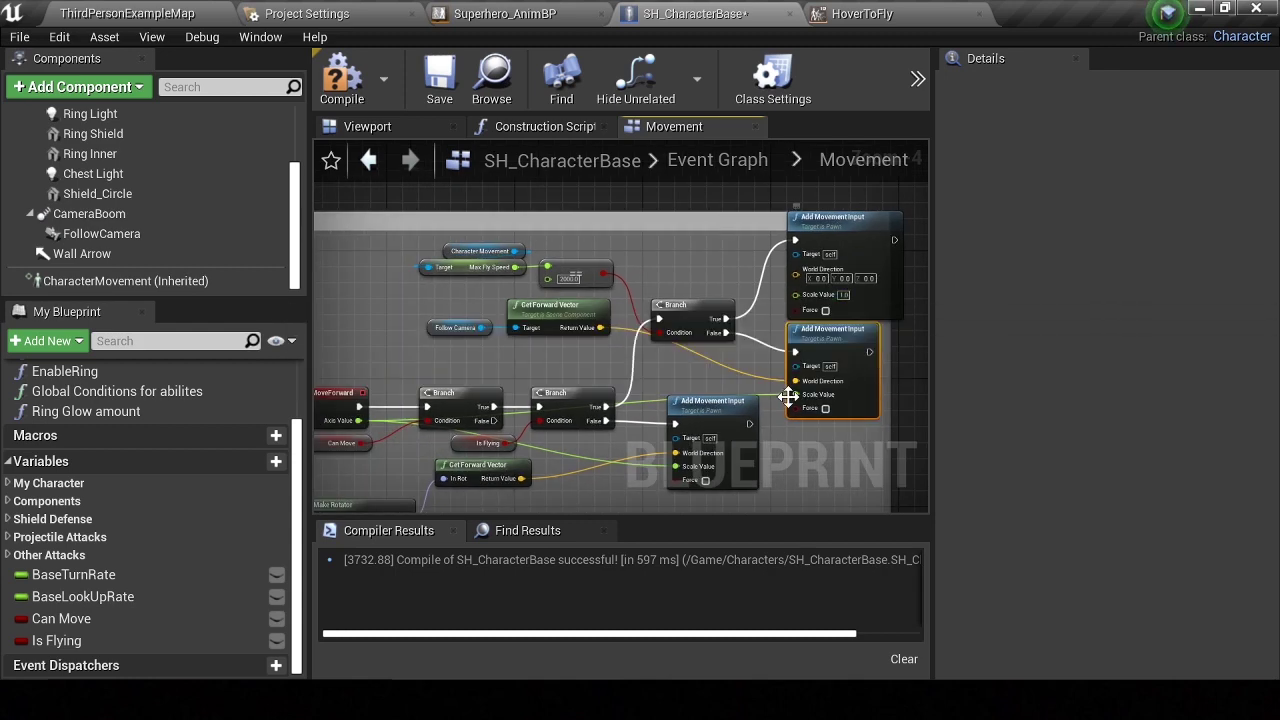
Duplicate the Follow Camera and Get Forward Vector nodes, then delete the pasted copies
drag(795, 294, 432, 455)
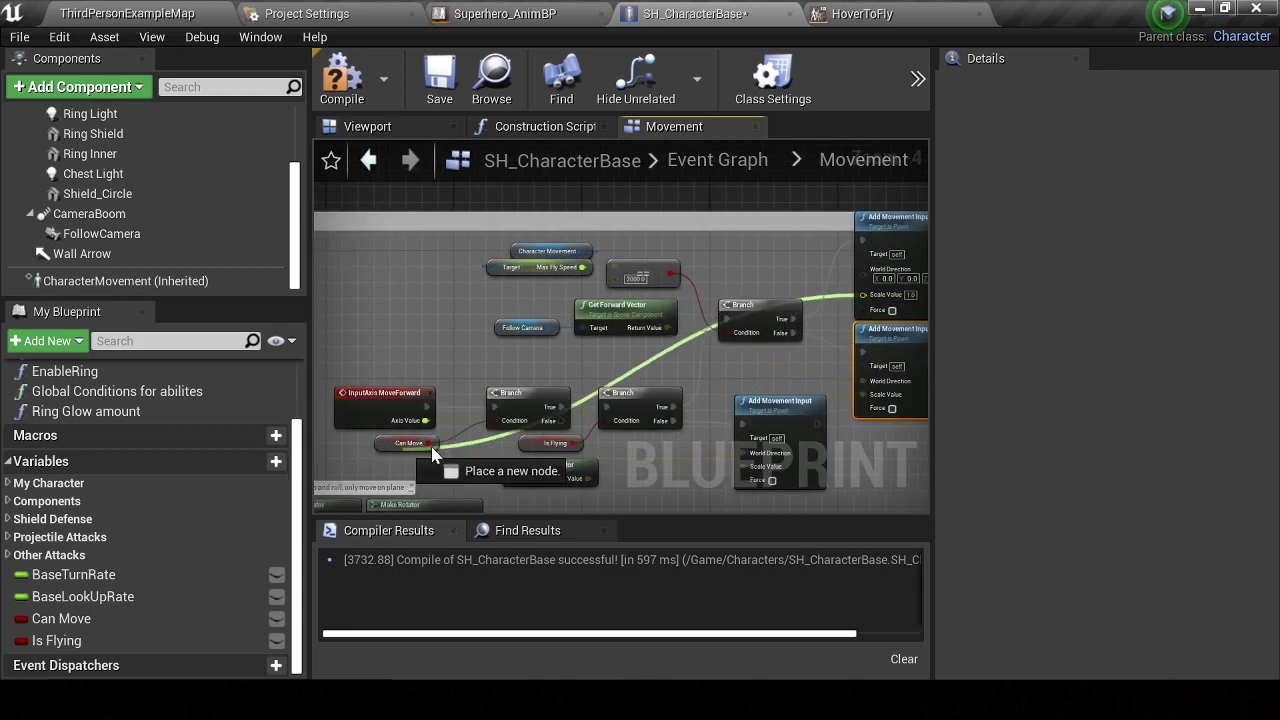
drag(541, 321, 523, 361)
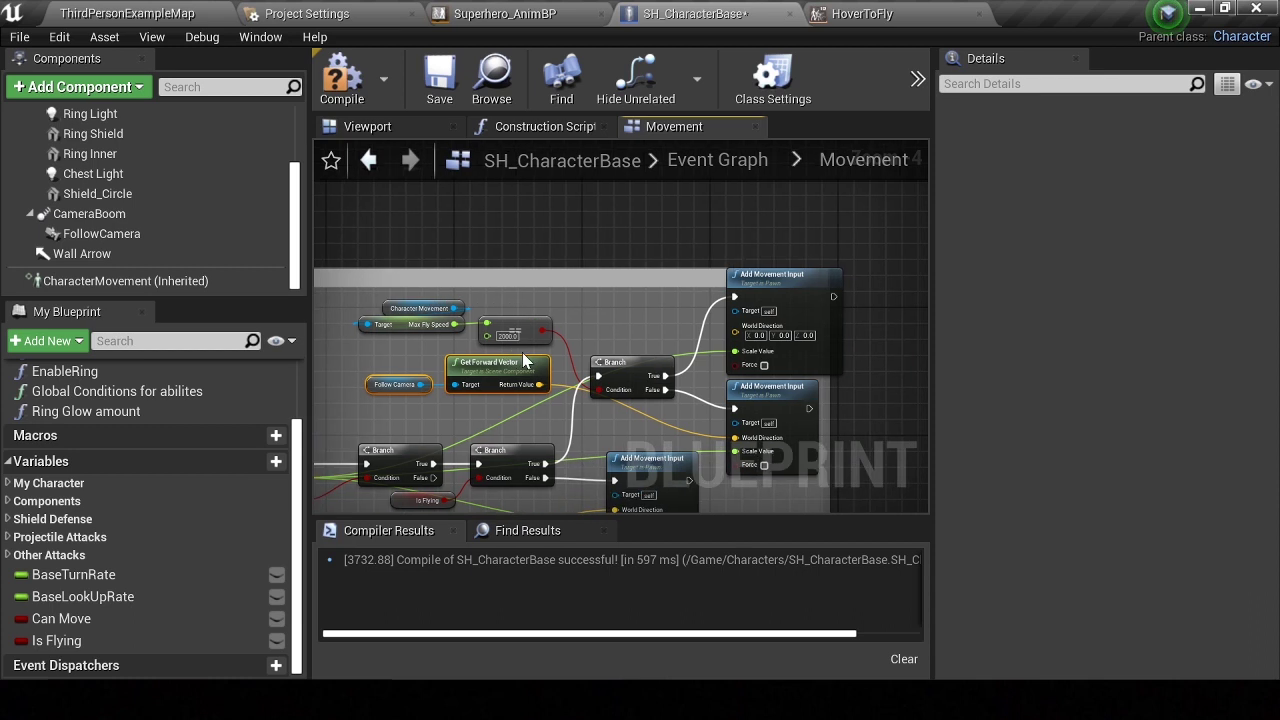
key(ctrl+v)
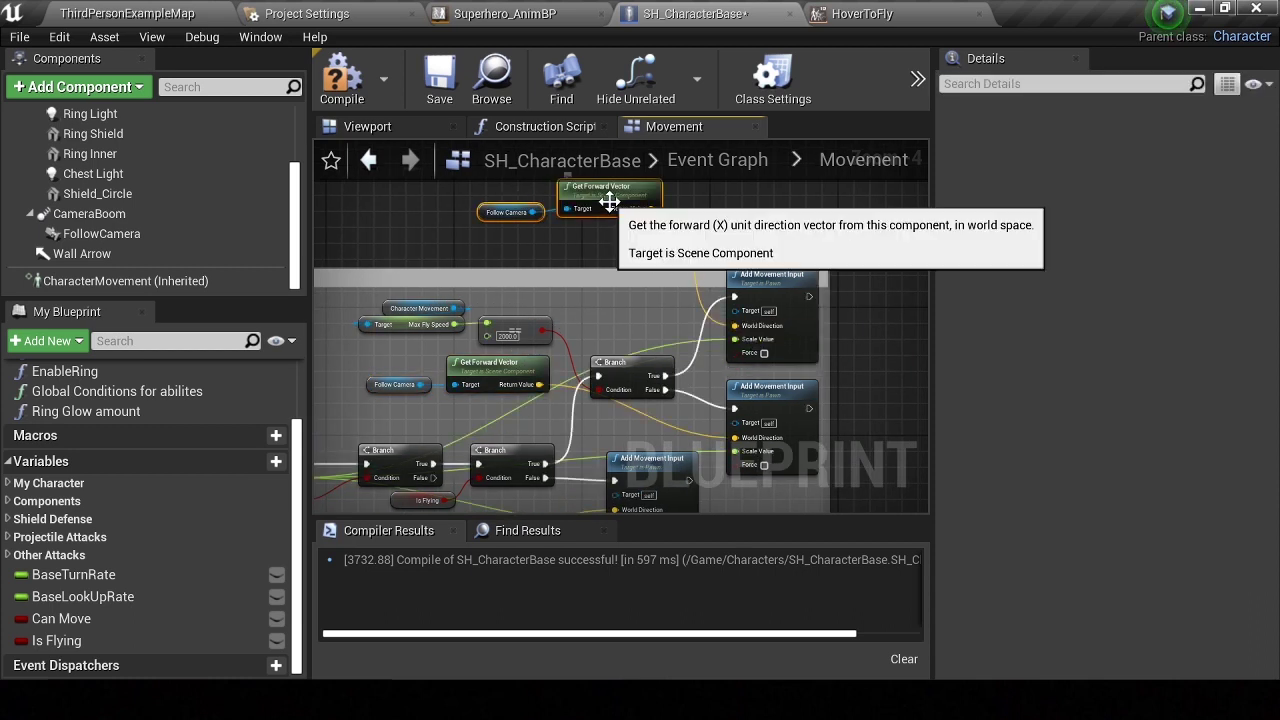
drag(651, 208, 700, 281)
key(Delete)
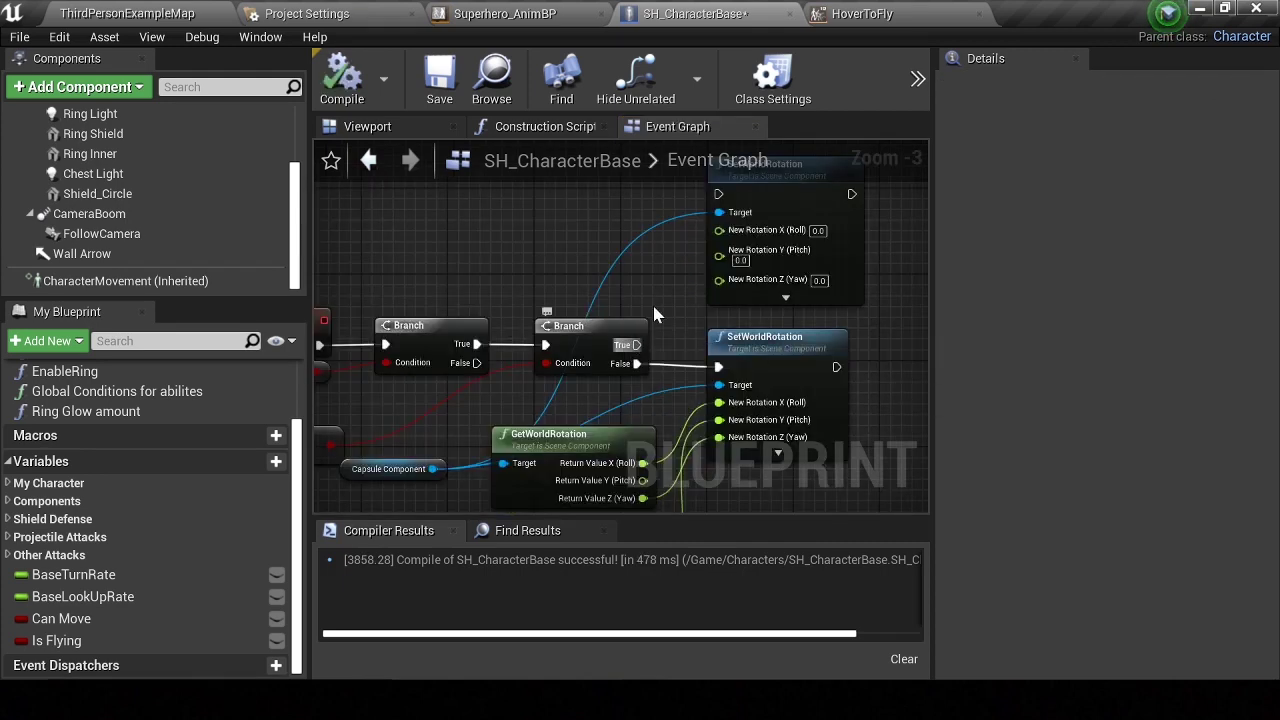
Wire Return Value Z (Yaw) and Y (Pitch) into the upper SetWorldRotation's New Rotation pins
scroll(718, 198, down, 3)
scroll(714, 246, up, 2)
scroll(714, 246, up, 1)
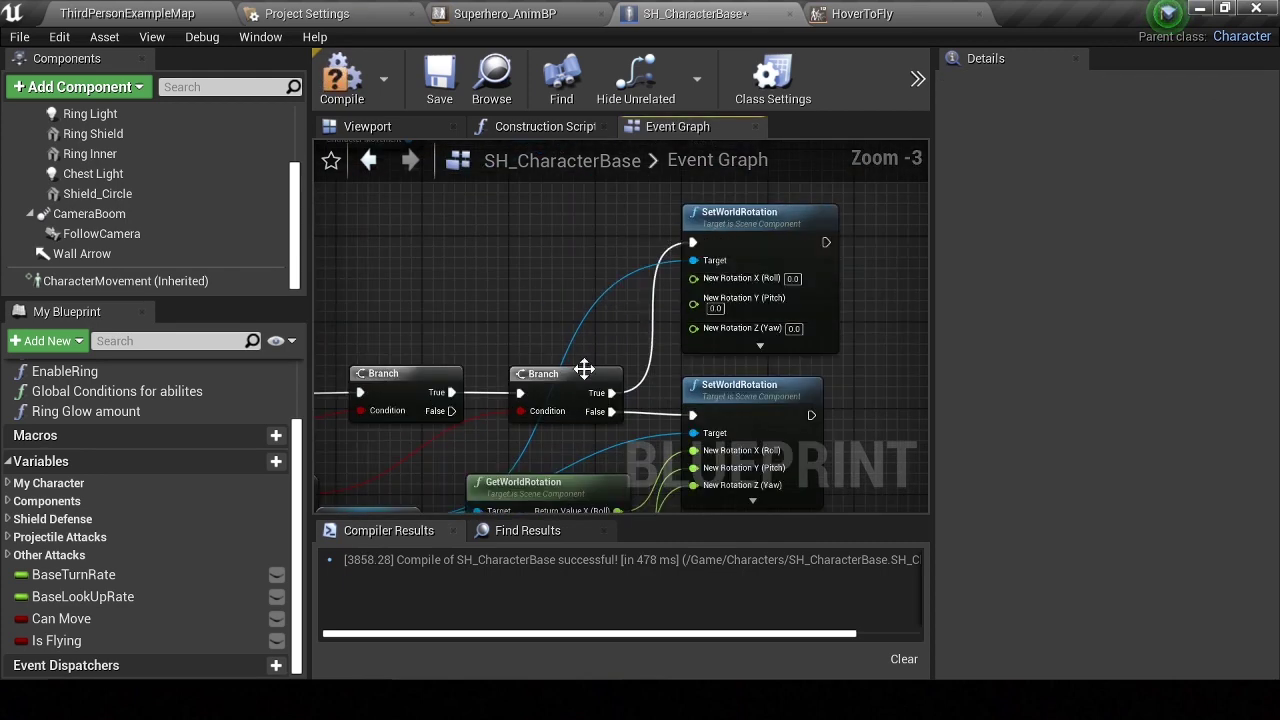
scroll(583, 303, down, 2)
scroll(600, 305, up, 1)
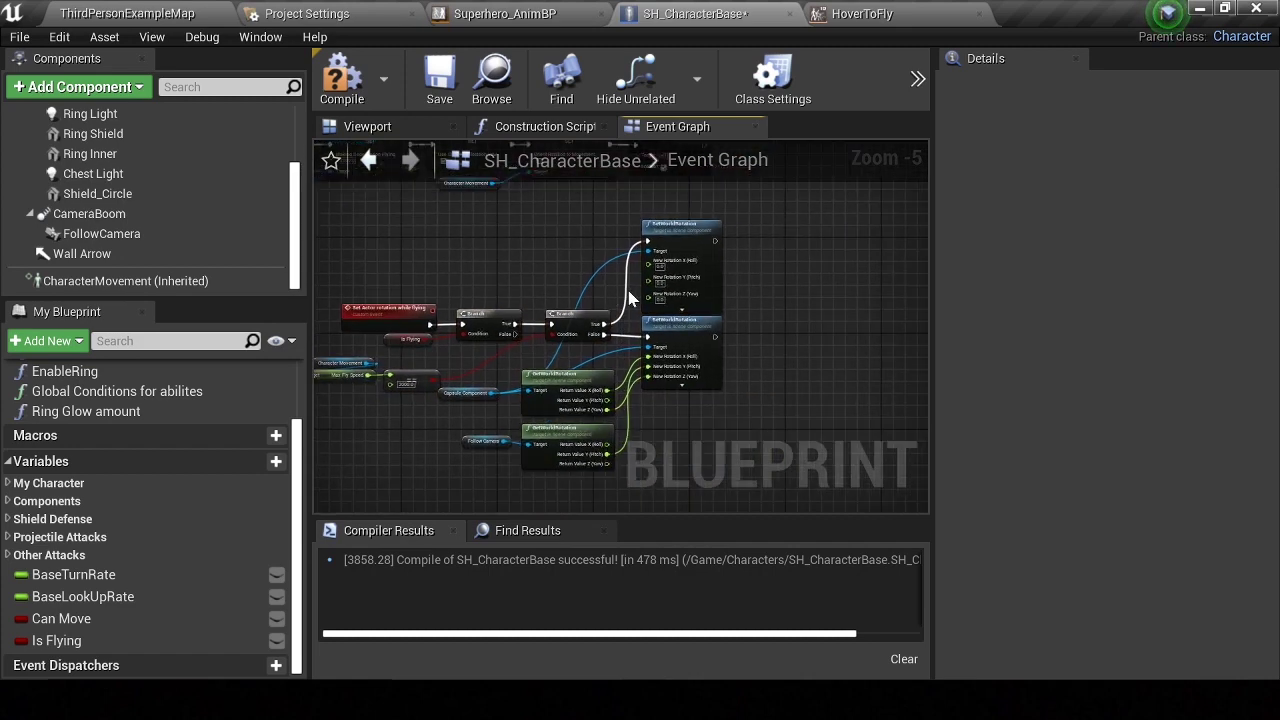
scroll(640, 270, up, 1)
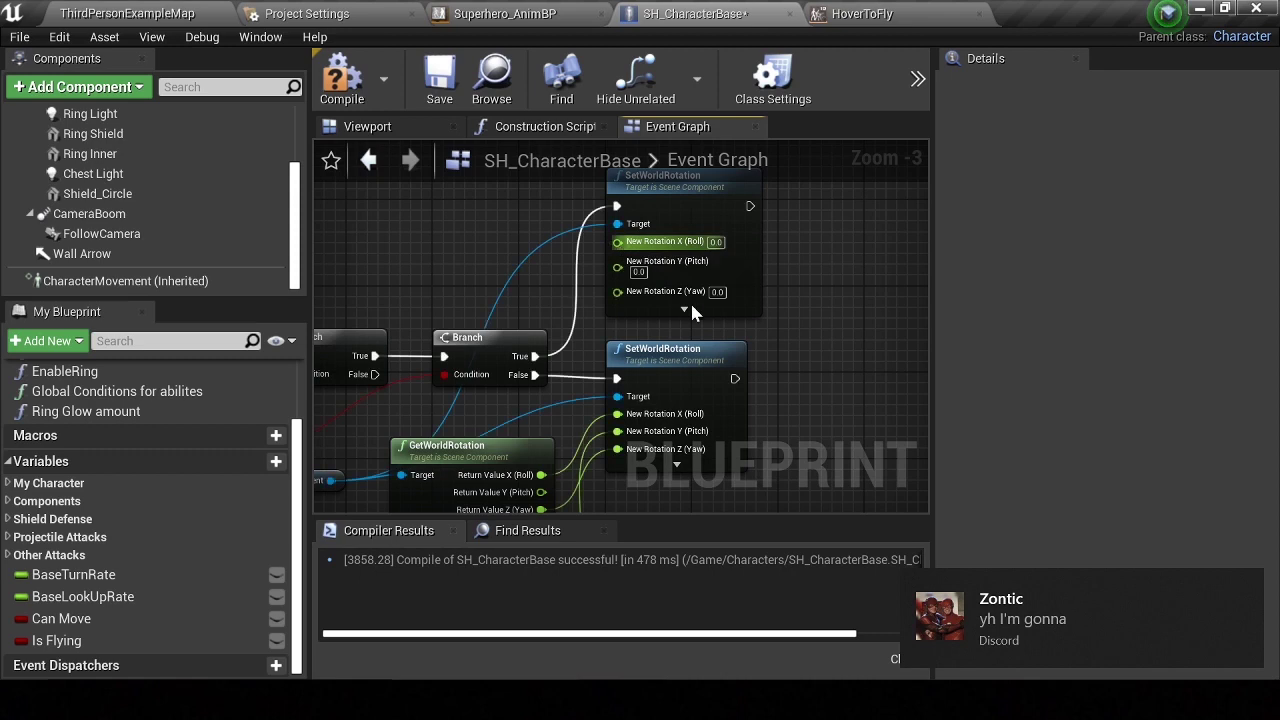
mouse_move(623, 371)
right_down()
mouse_move(778, 377)
mouse_move(597, 480)
right_up()
mouse_move(573, 475)
mouse_down()
mouse_move(662, 298)
mouse_move(660, 270)
mouse_up()
right_drag(649, 429, 672, 325)
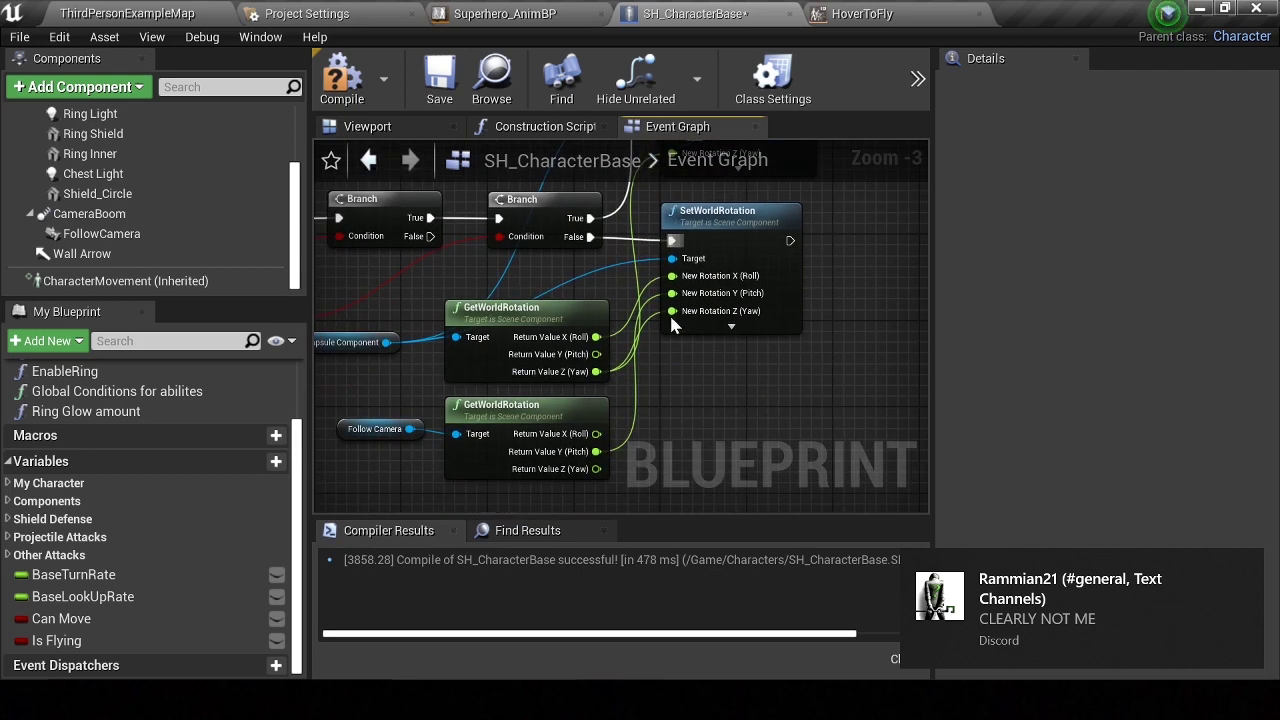
mouse_move(609, 433)
mouse_down()
mouse_move(700, 256)
mouse_move(673, 256)
mouse_up()
Compile the blueprint and launch a standalone game preview
click(342, 80)
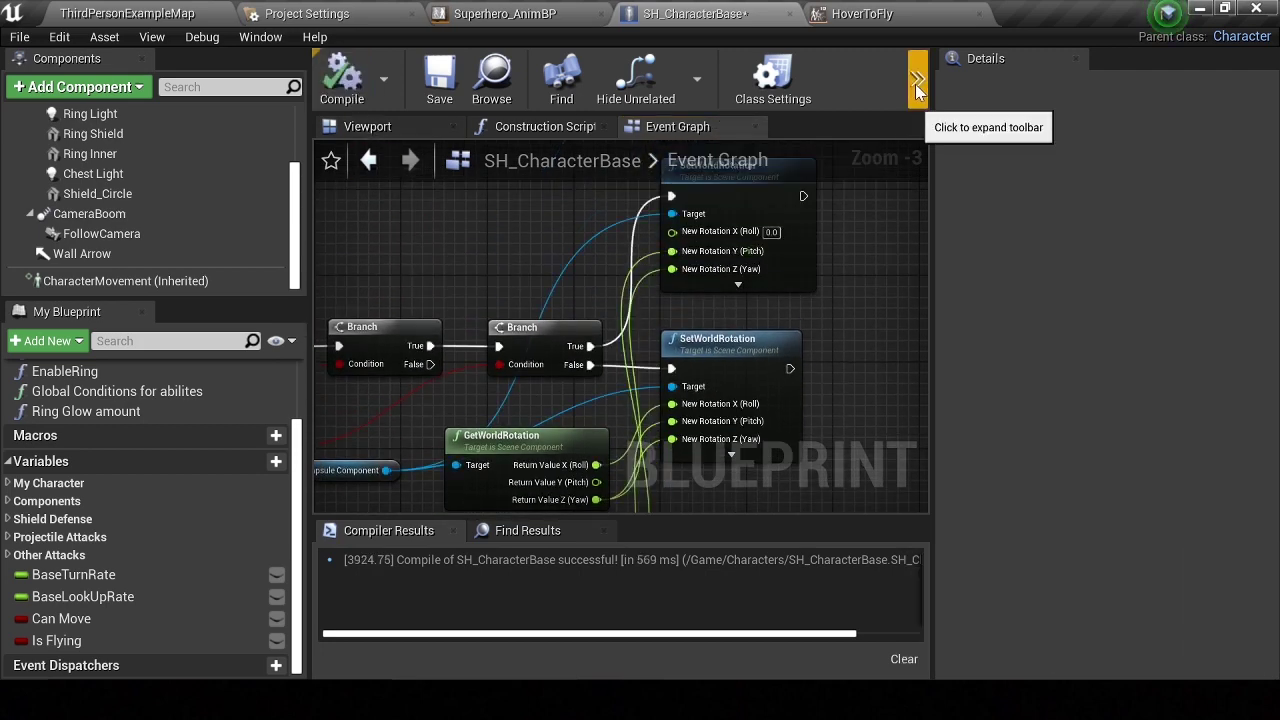
click(917, 88)
click(933, 170)
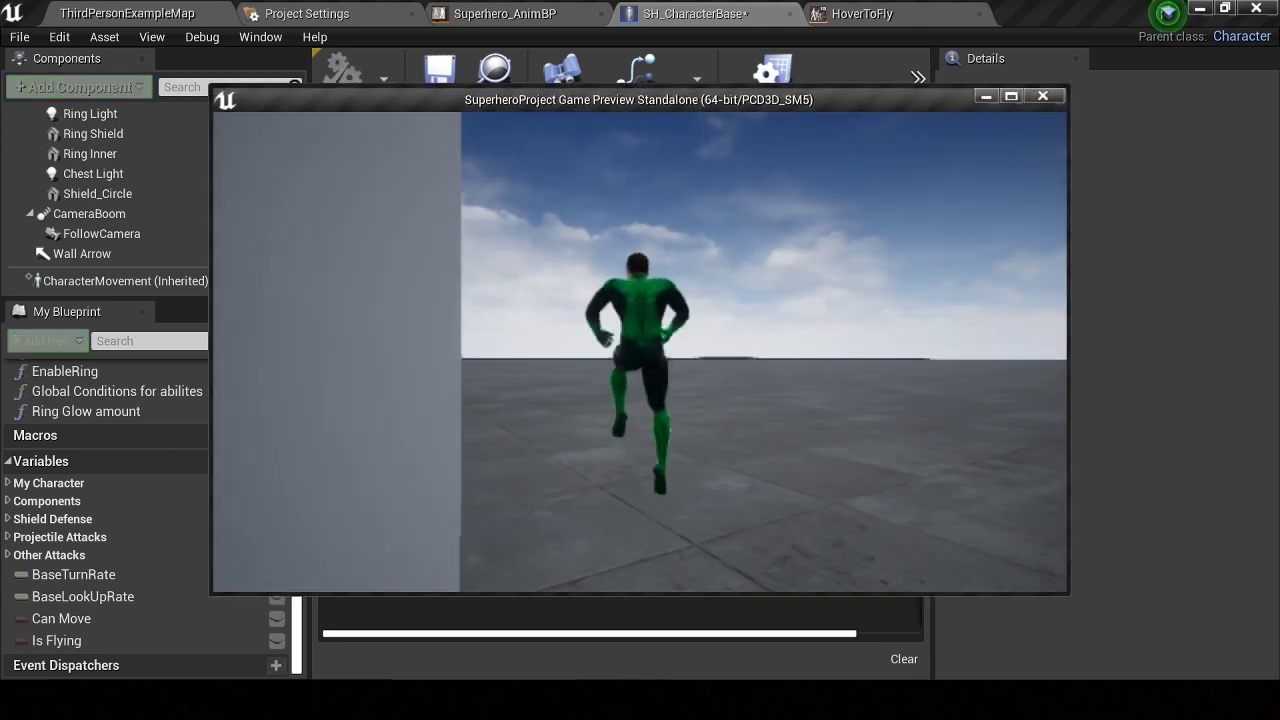
Take off, switch to forward flight, land and take off again with Space, then stop the preview
key(space)
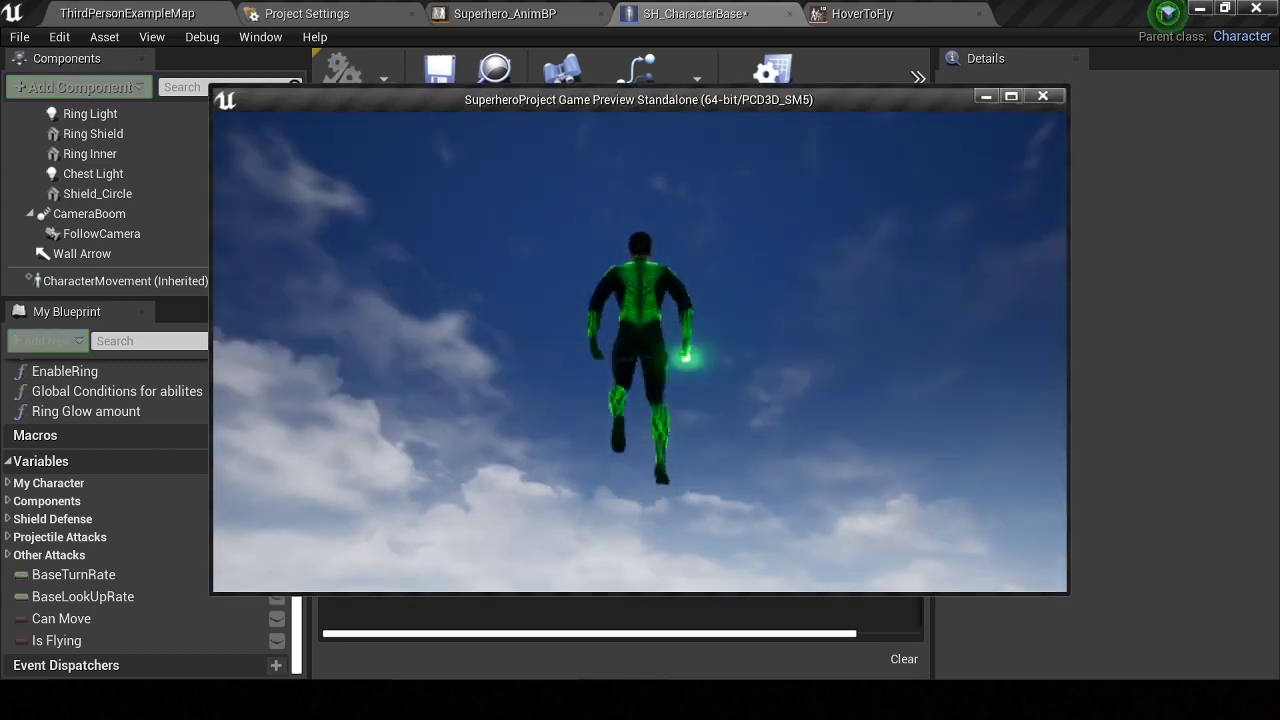
key(space)
key(space)
key(space)
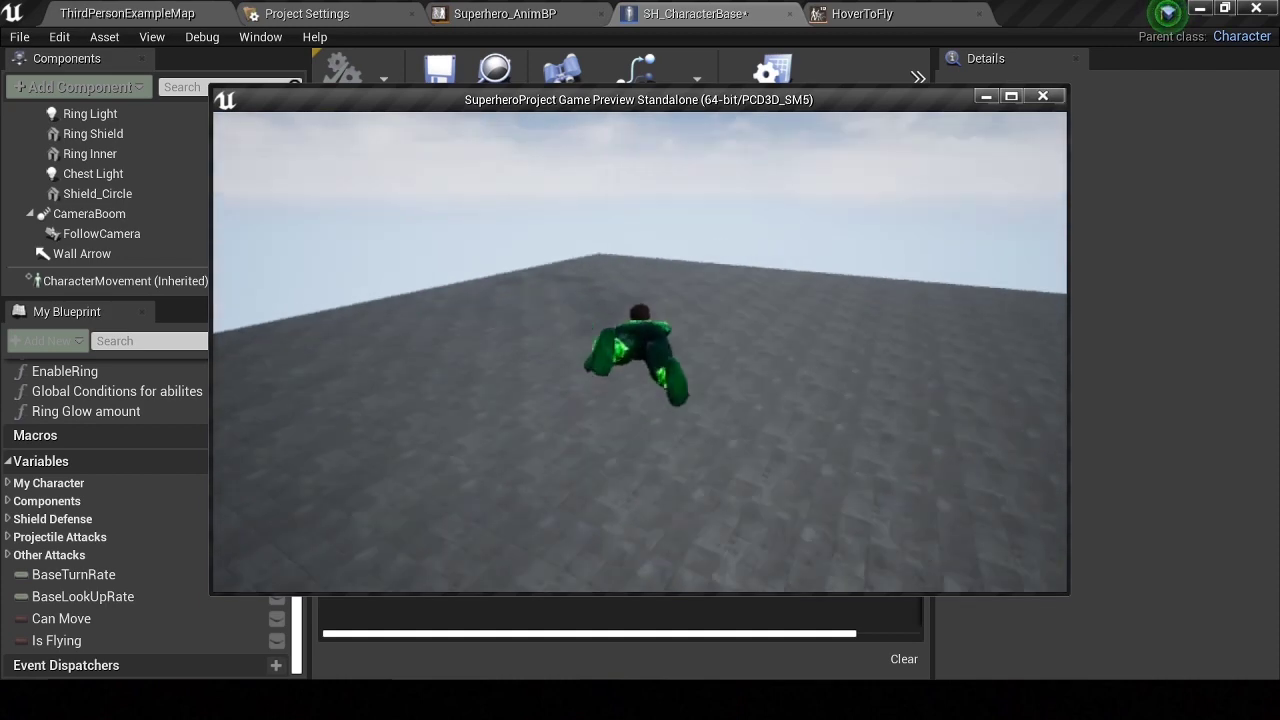
key(space)
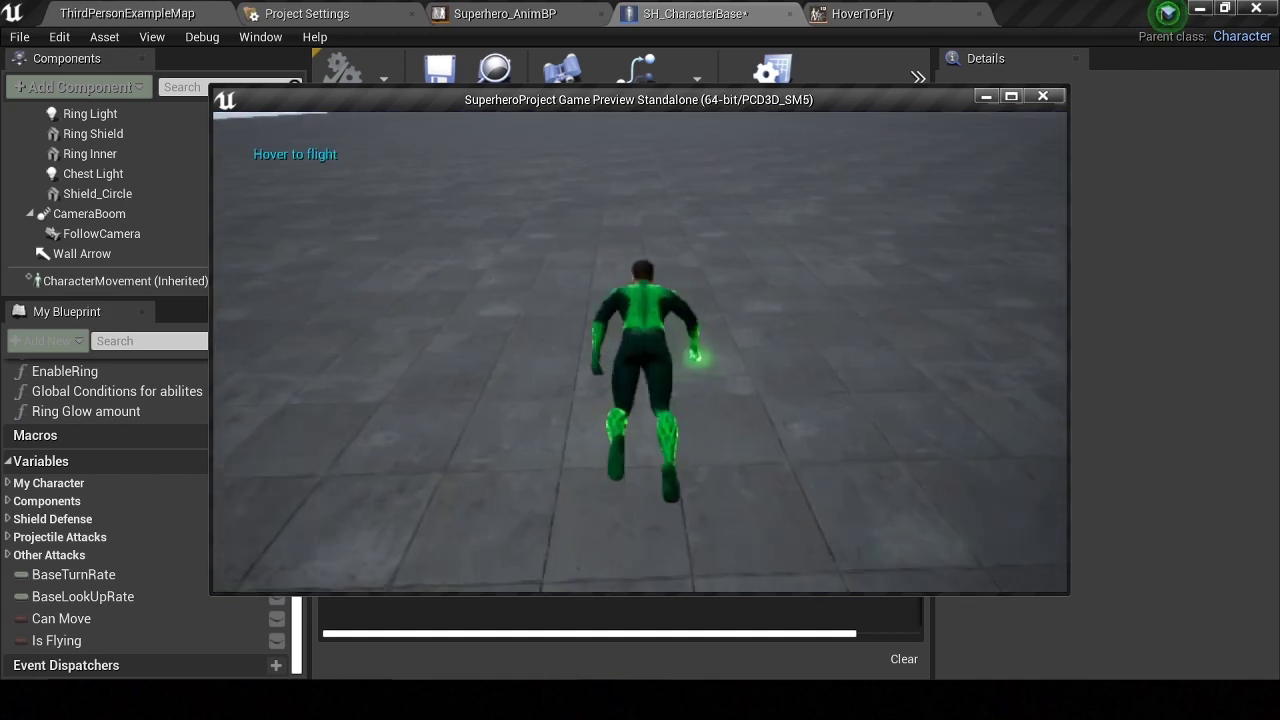
key(space)
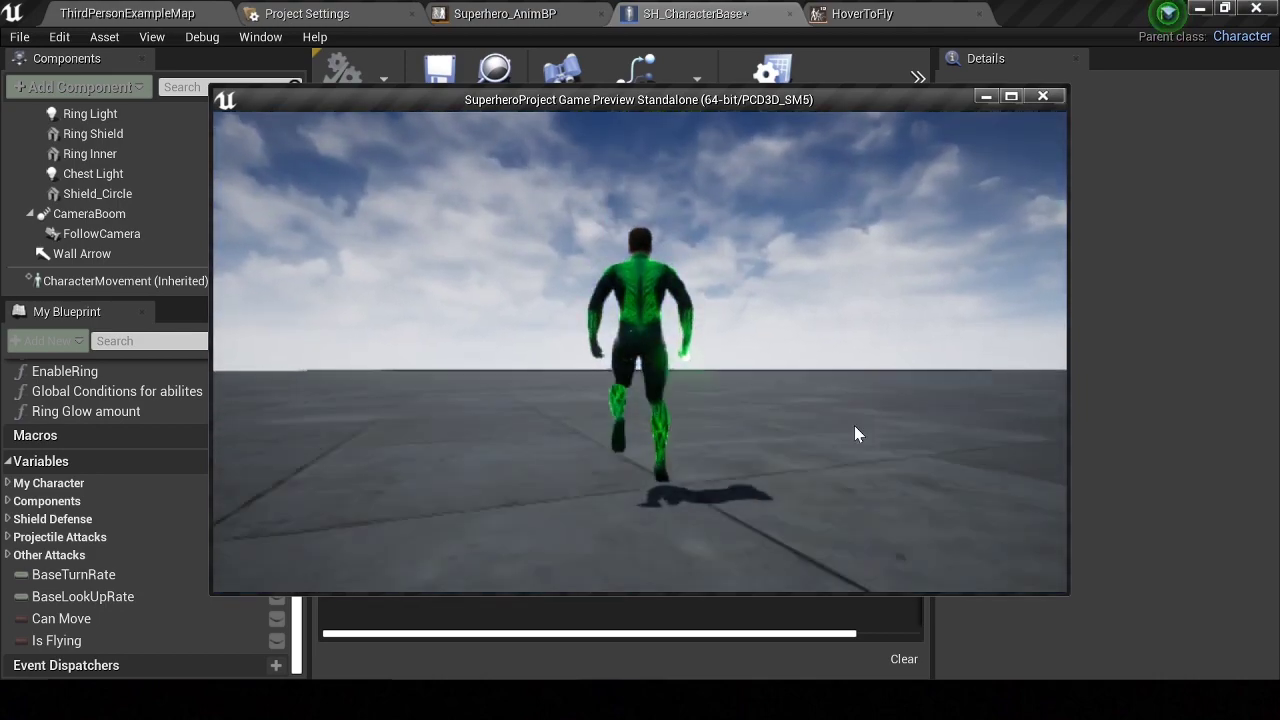
key(Escape)
Check the character mesh's rotation in the Viewport, then return to the Event Graph
right_drag(527, 376, 690, 306)
mouse_move(551, 385)
right_down()
mouse_move(606, 372)
mouse_move(499, 379)
mouse_move(531, 375)
right_up()
click(452, 128)
drag(464, 201, 632, 263)
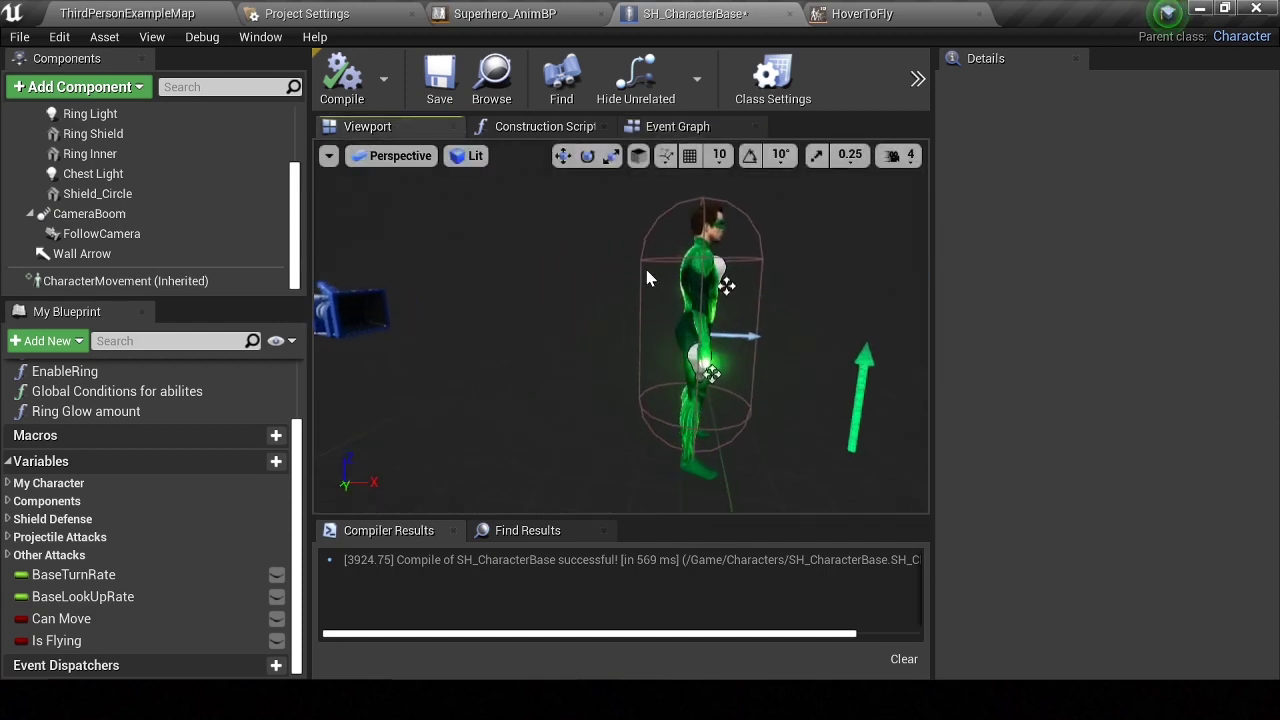
click(688, 400)
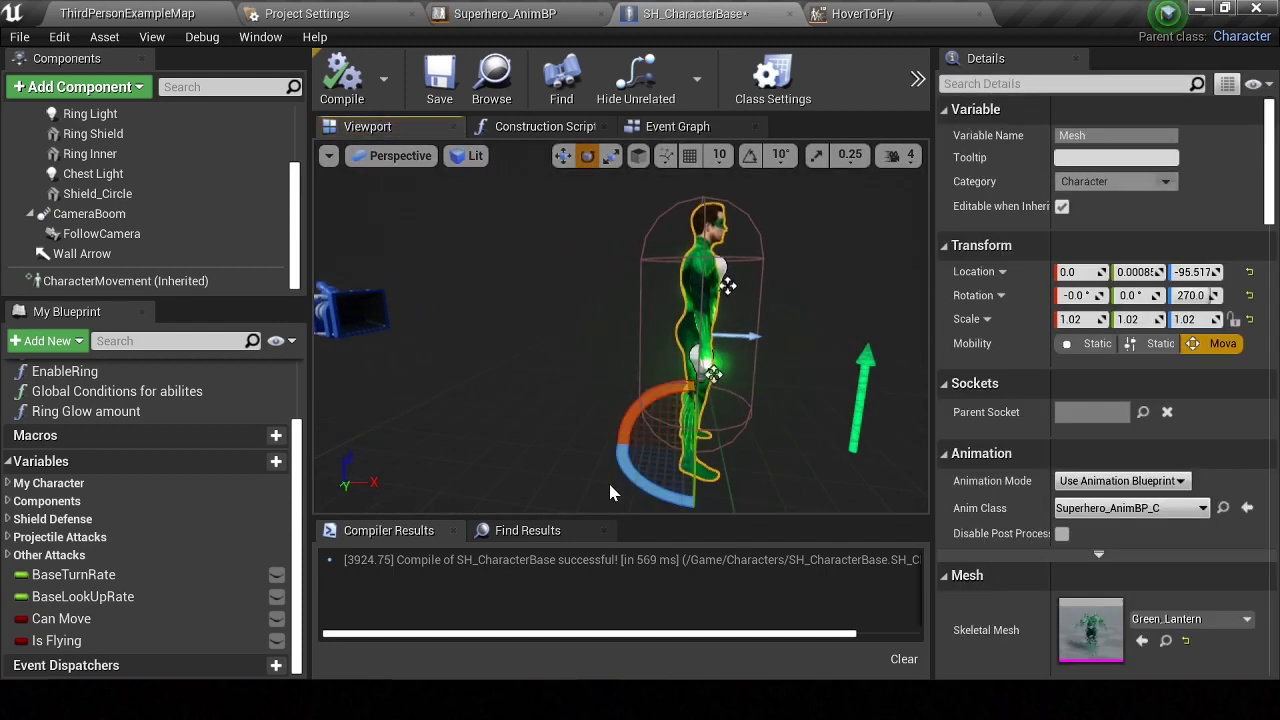
click(677, 126)
scroll(588, 204, up, 2)
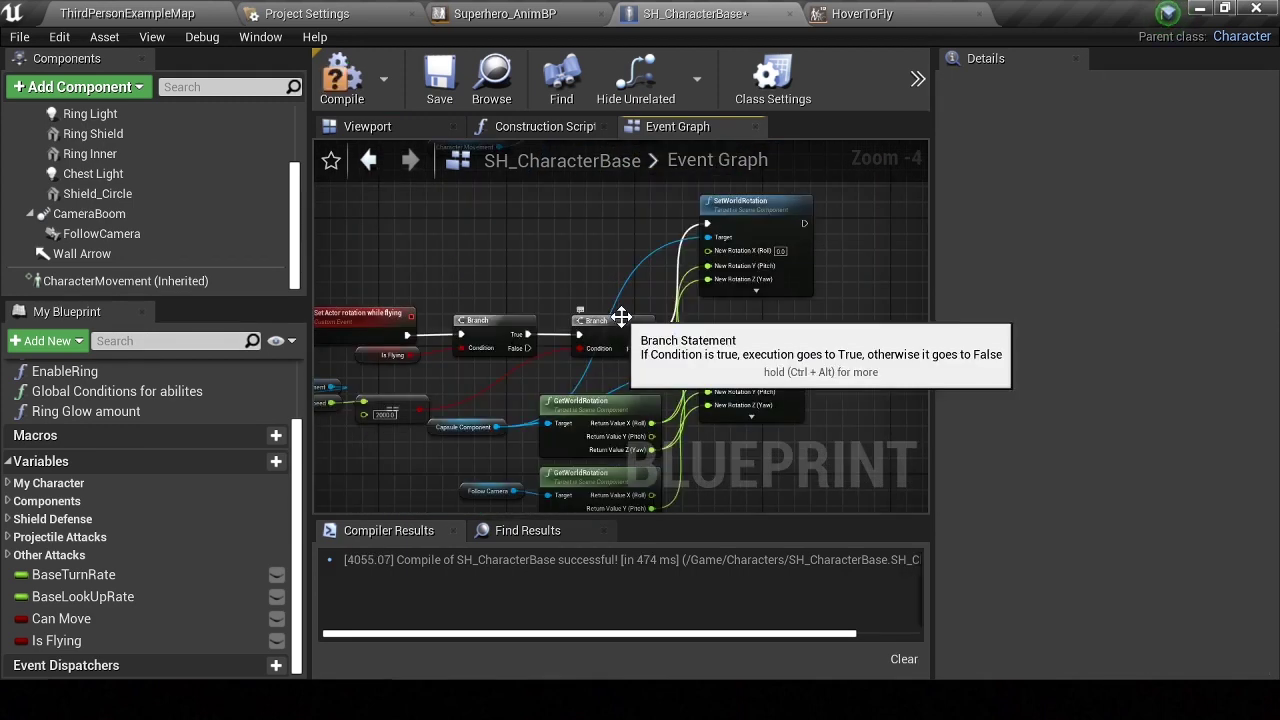
Spread the two SetWorldRotation nodes apart and search 'linerinterp' from the upper node's New Rotation X pin
drag(716, 205, 764, 205)
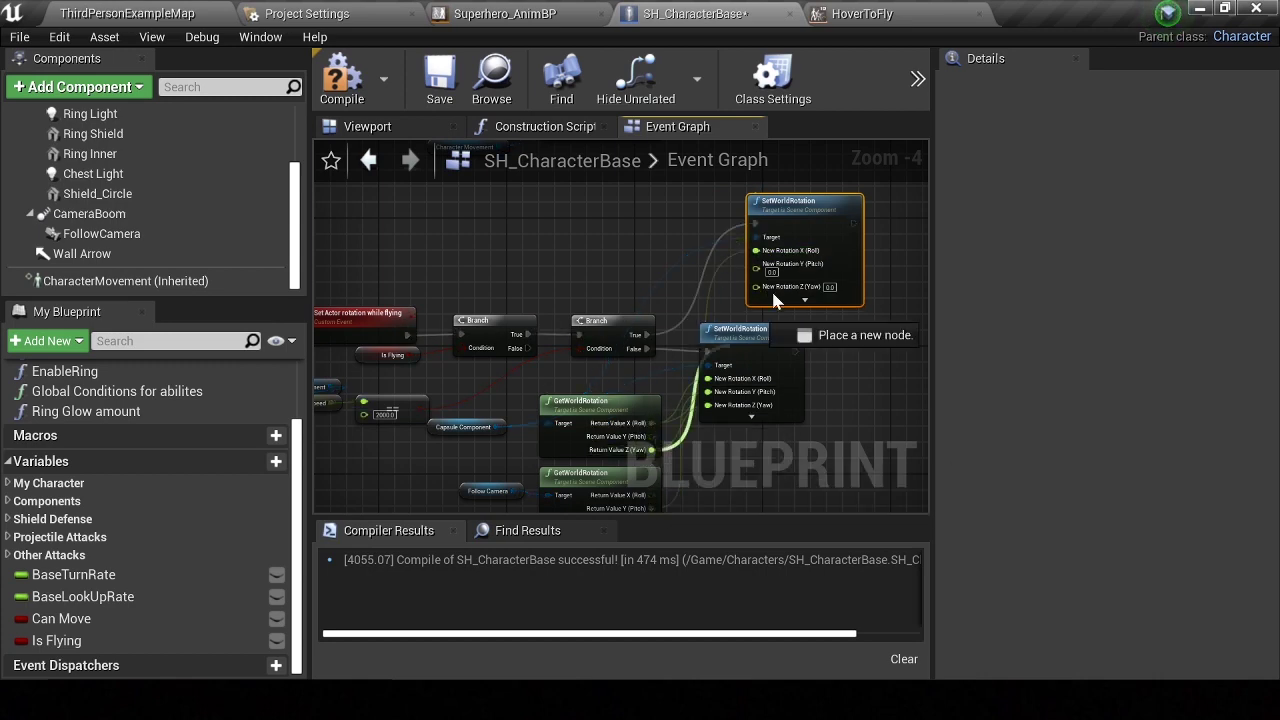
right_drag(770, 295, 530, 285)
drag(571, 220, 870, 210)
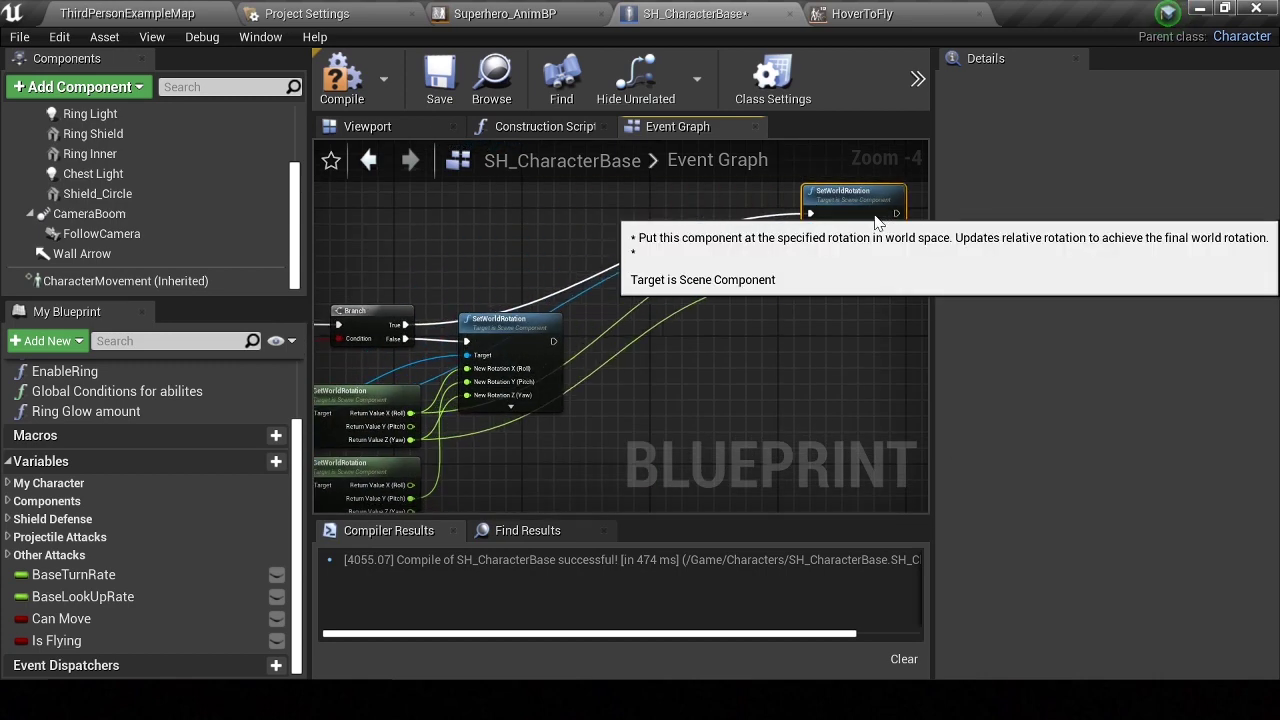
drag(500, 320, 634, 343)
scroll(640, 345, down, 2)
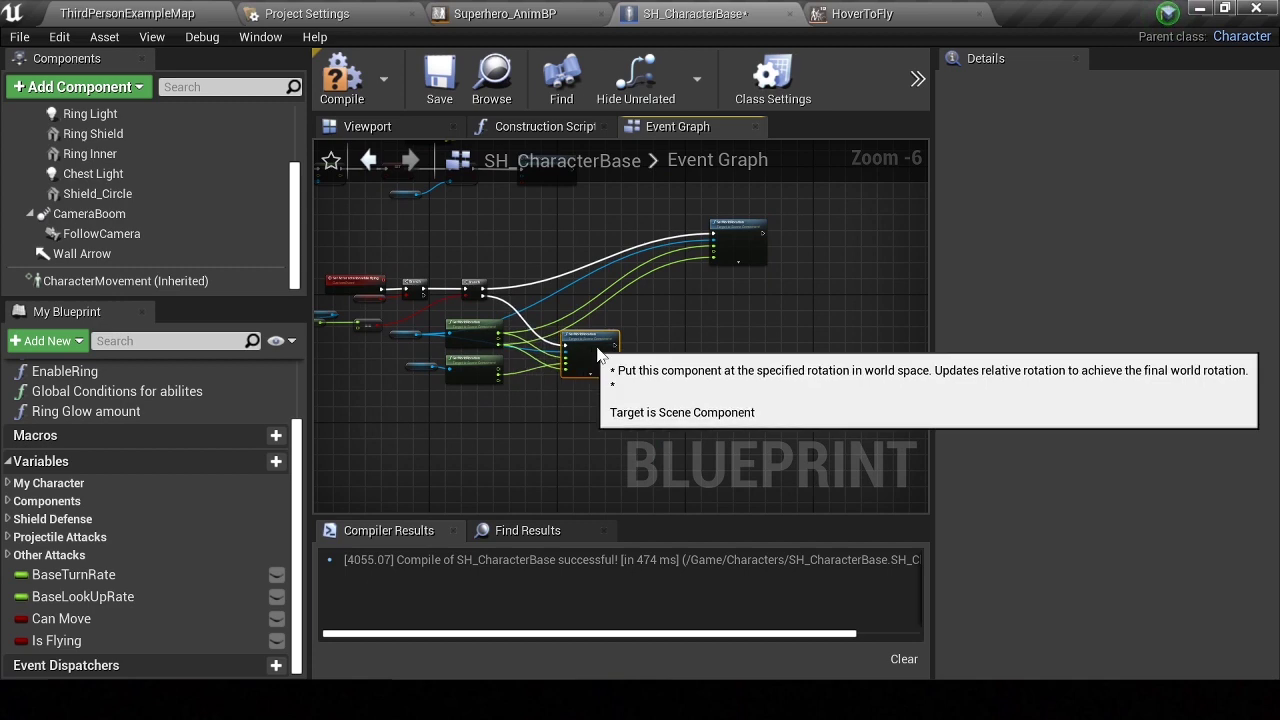
scroll(640, 297, up, 2)
right_drag(620, 300, 737, 342)
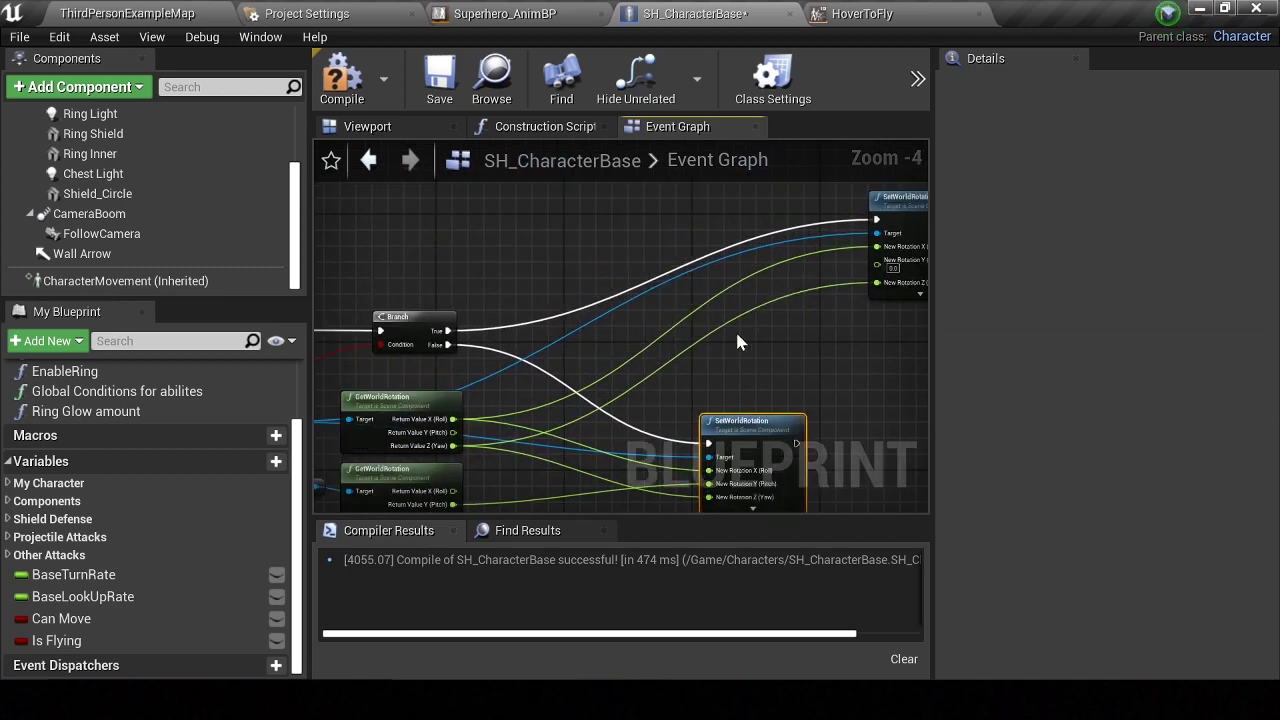
drag(876, 246, 808, 300)
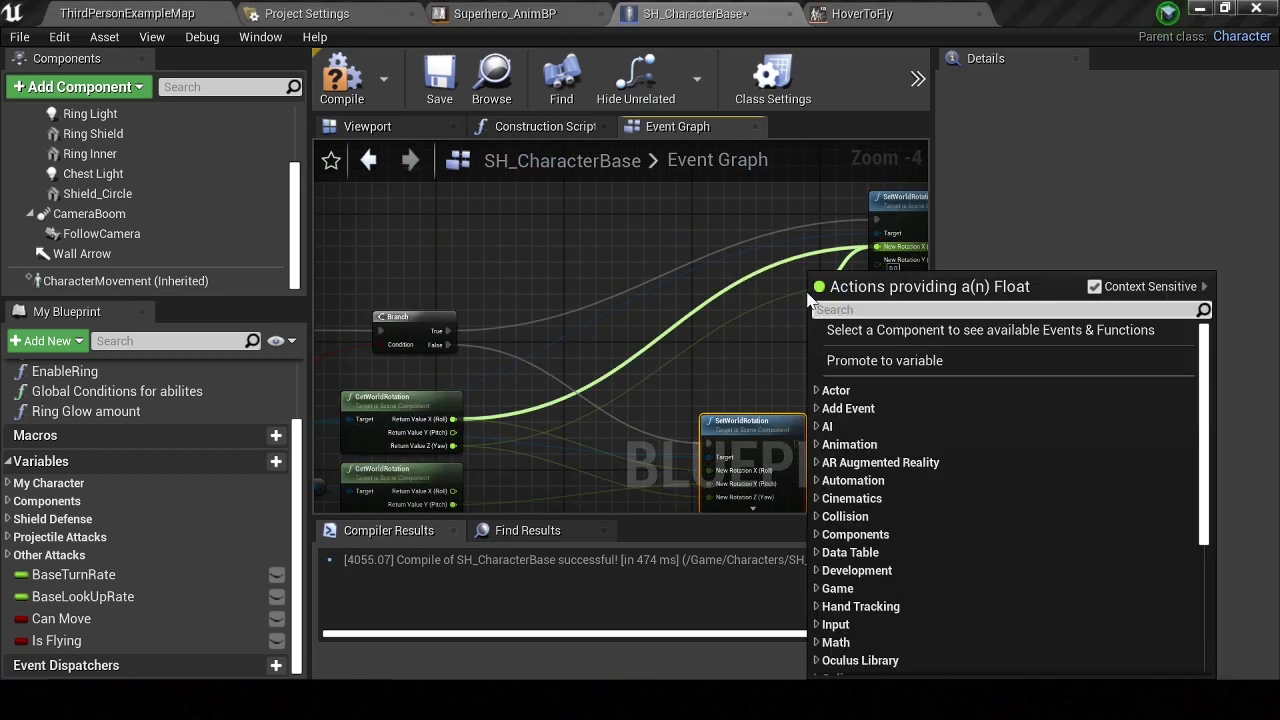
text(liner)
text(int)
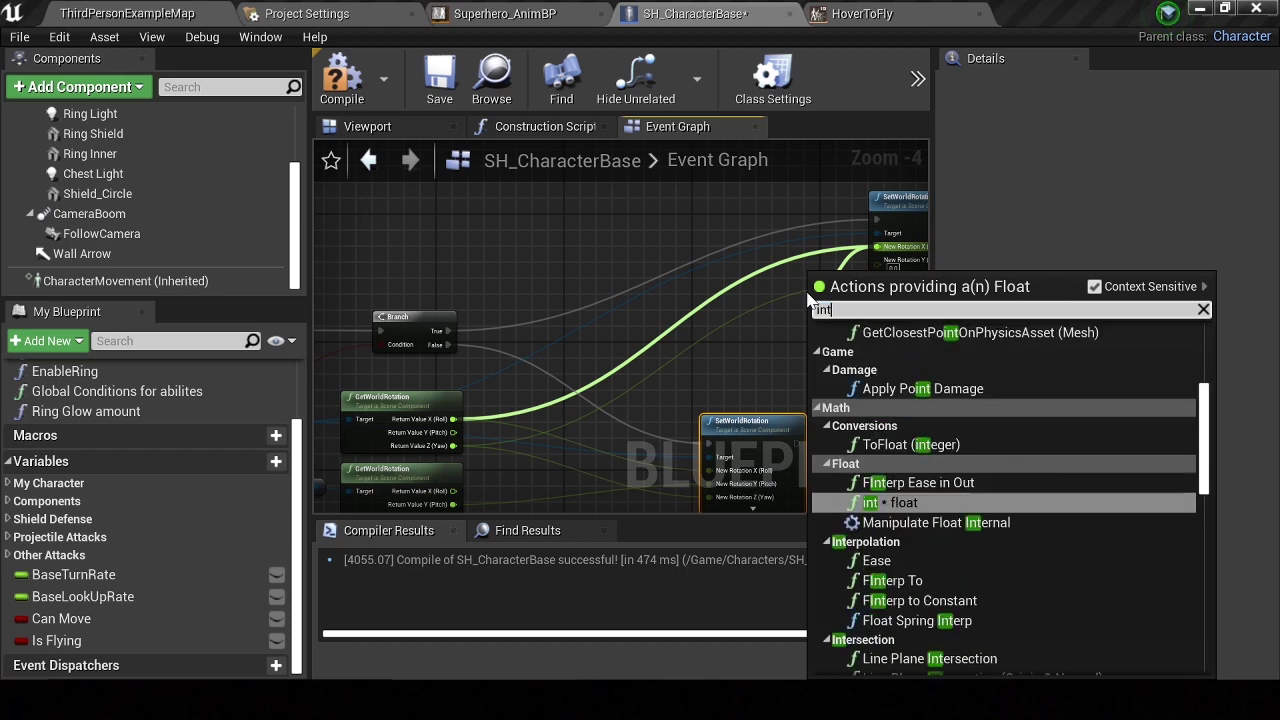
text(erp)
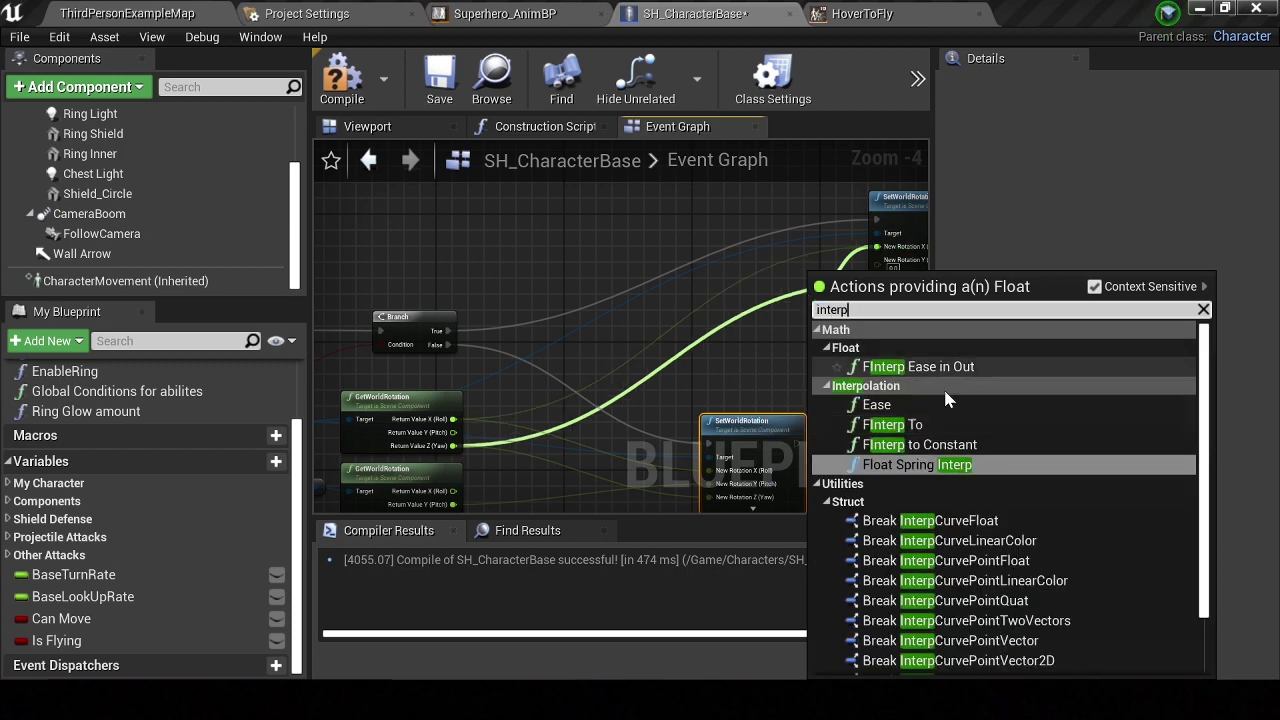
click(930, 425)
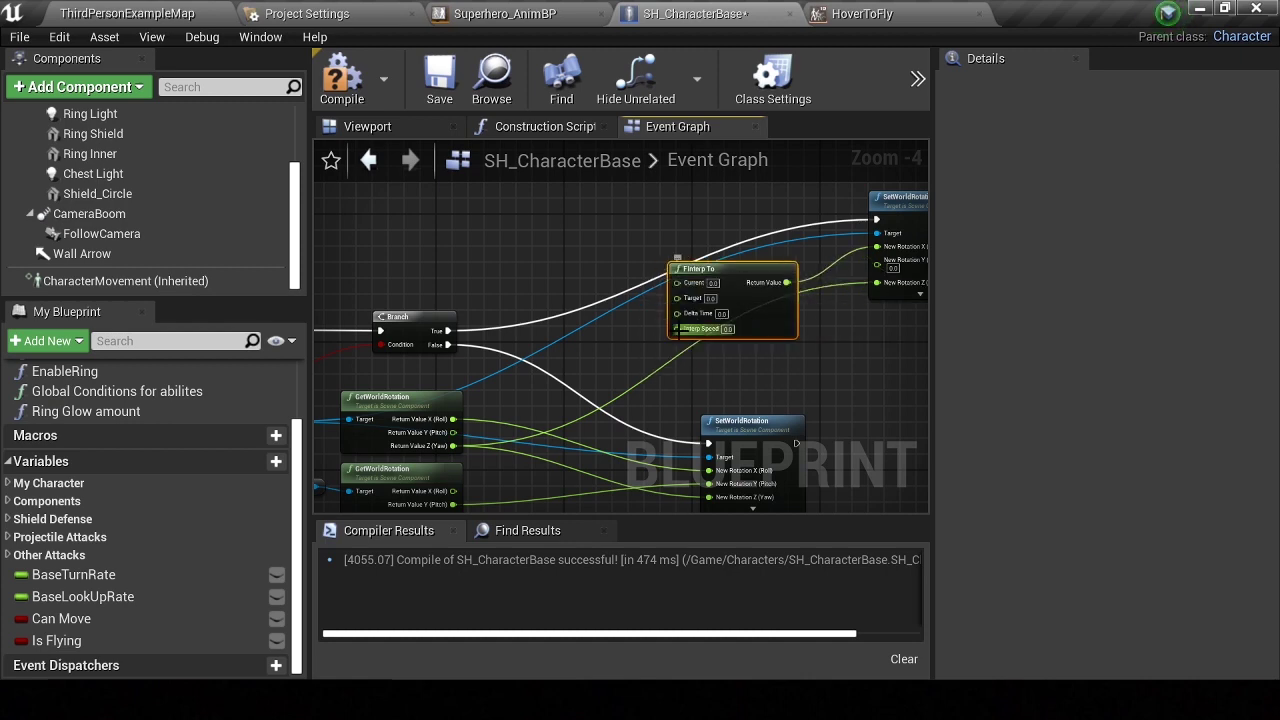
drag(677, 328, 615, 323)
text(get world)
key(Return)
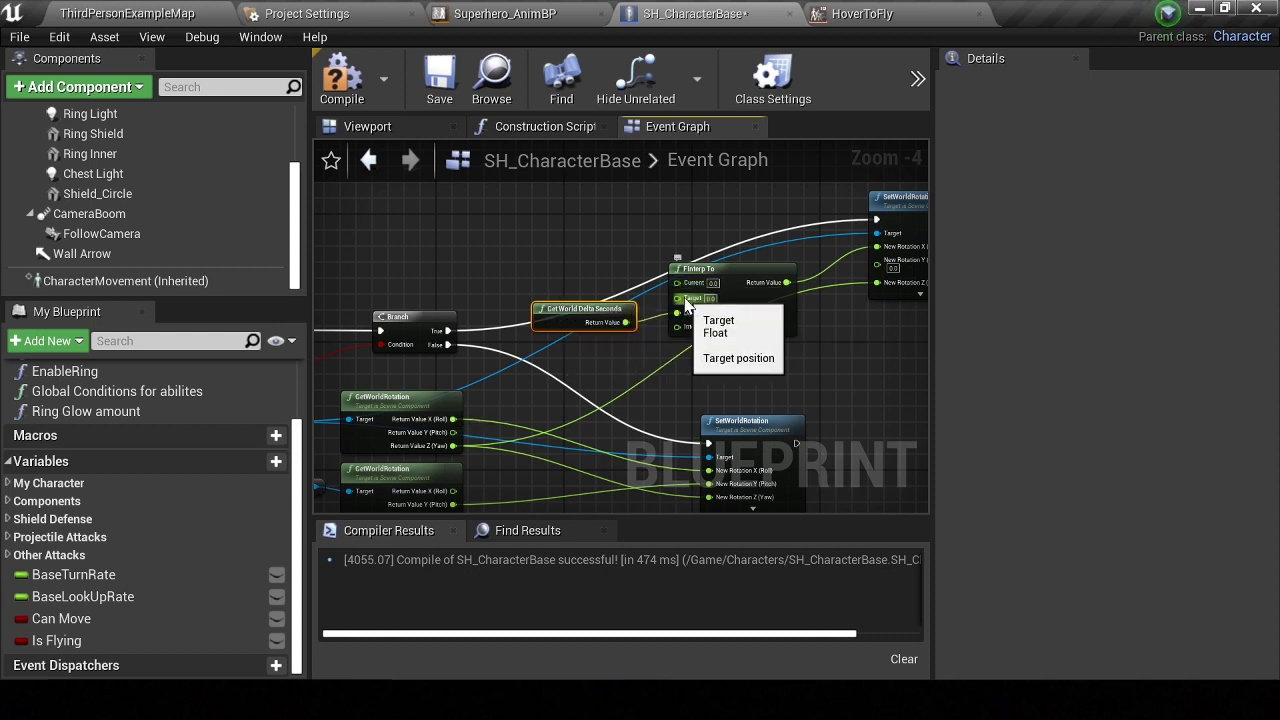
drag(685, 303, 498, 408)
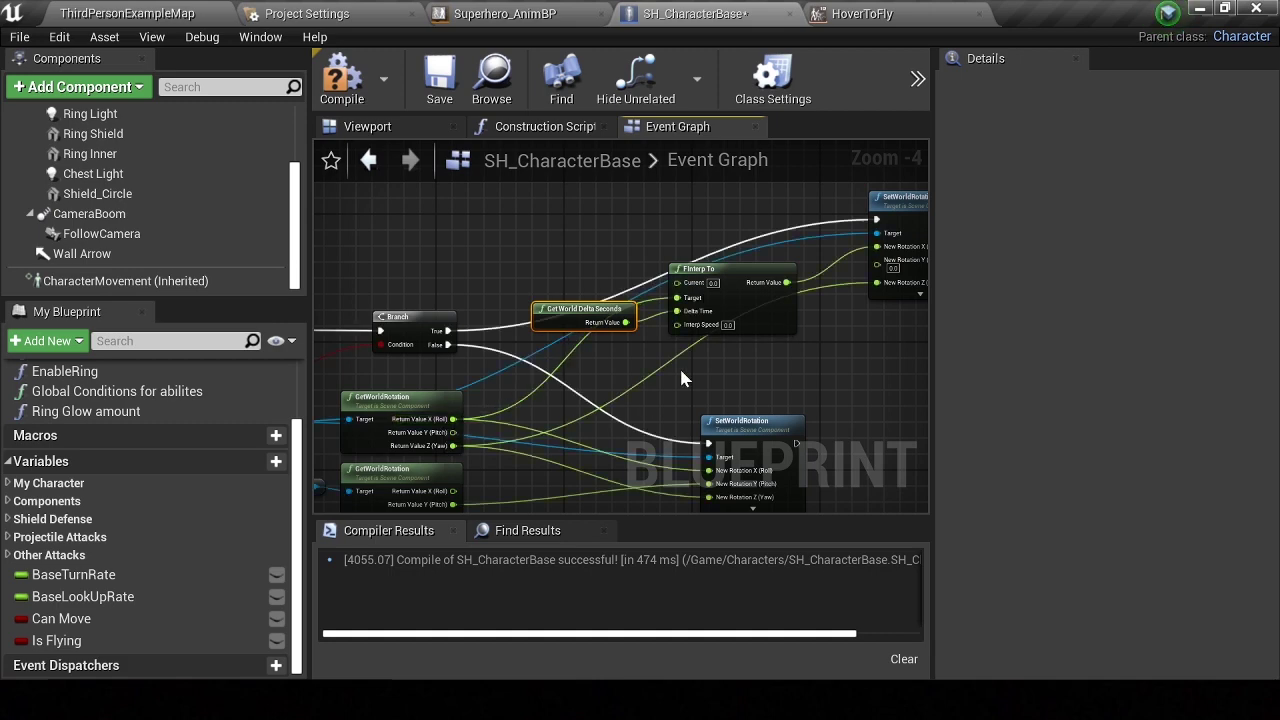
mouse_move(576, 250)
right_down()
mouse_move(622, 313)
mouse_move(568, 276)
right_up()
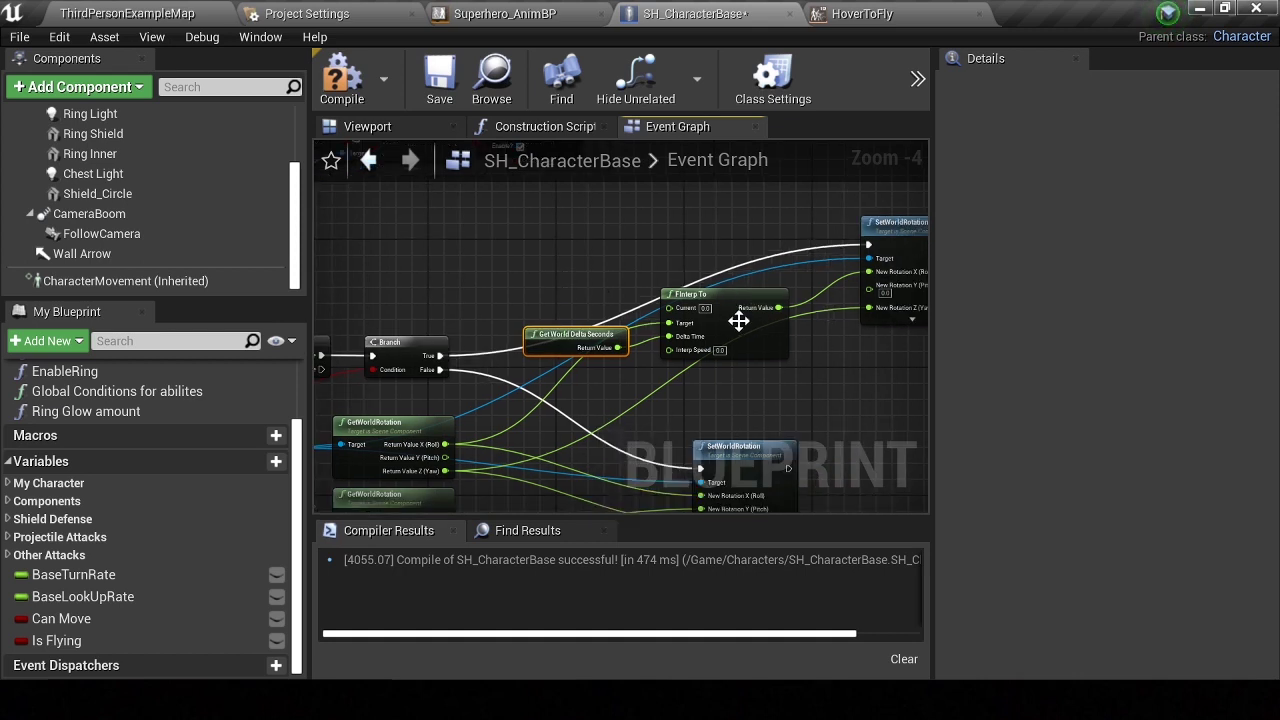
drag(602, 297, 696, 364)
key(Delete)
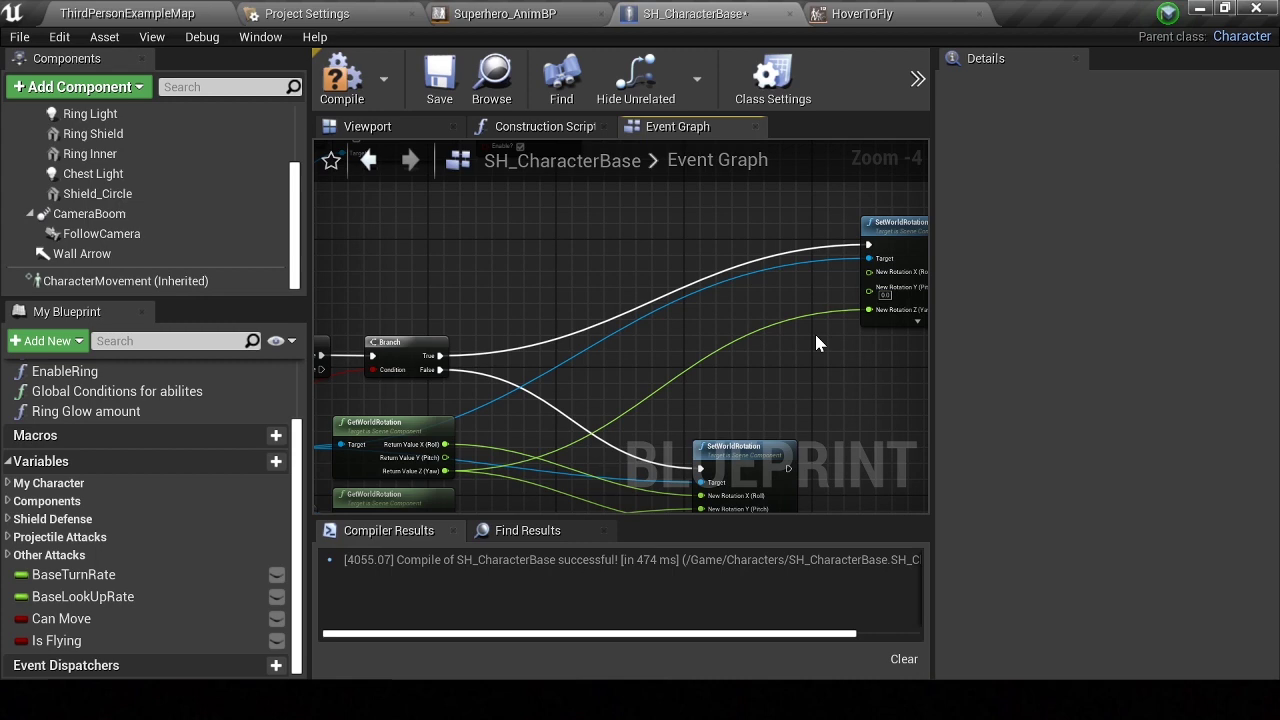
Wire roll and yaw to the upper SetWorldRotation, inserting an FInterp To node on the yaw input
right_drag(814, 331, 746, 316)
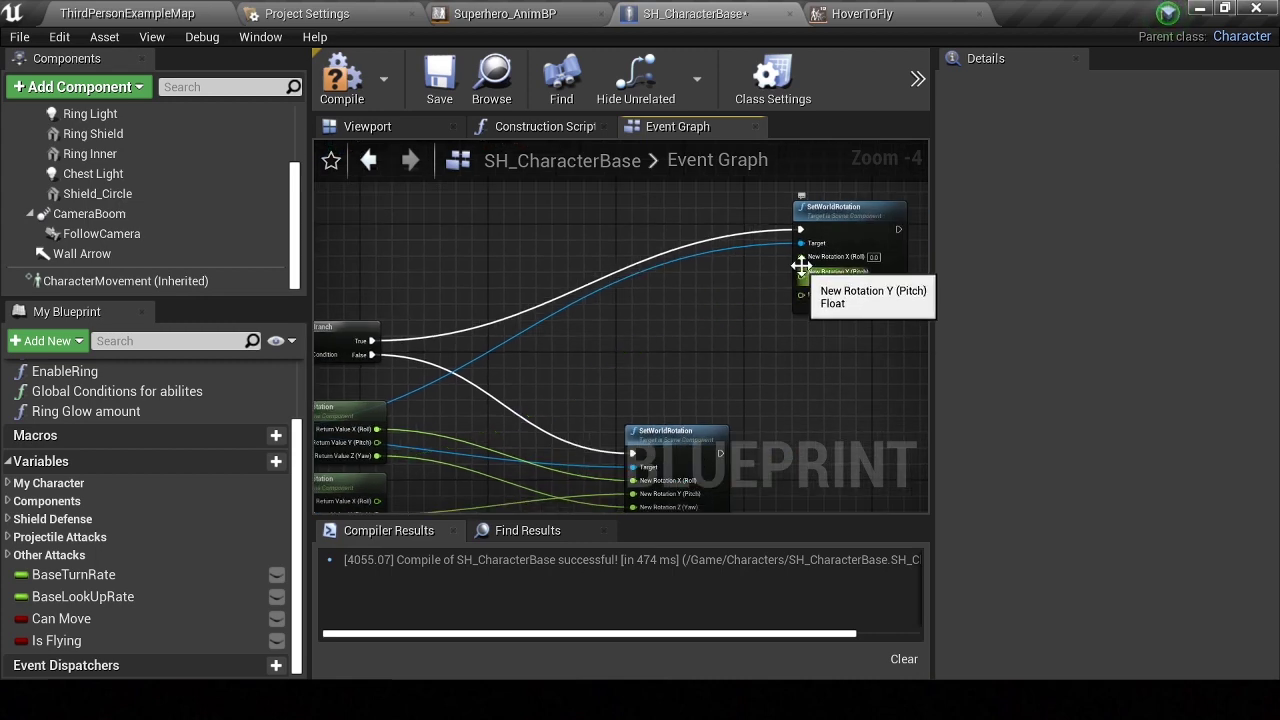
drag(800, 257, 380, 437)
mouse_move(797, 307)
mouse_down()
mouse_move(808, 298)
mouse_move(661, 315)
mouse_move(632, 262)
mouse_up()
text(finterp to)
key(Return)
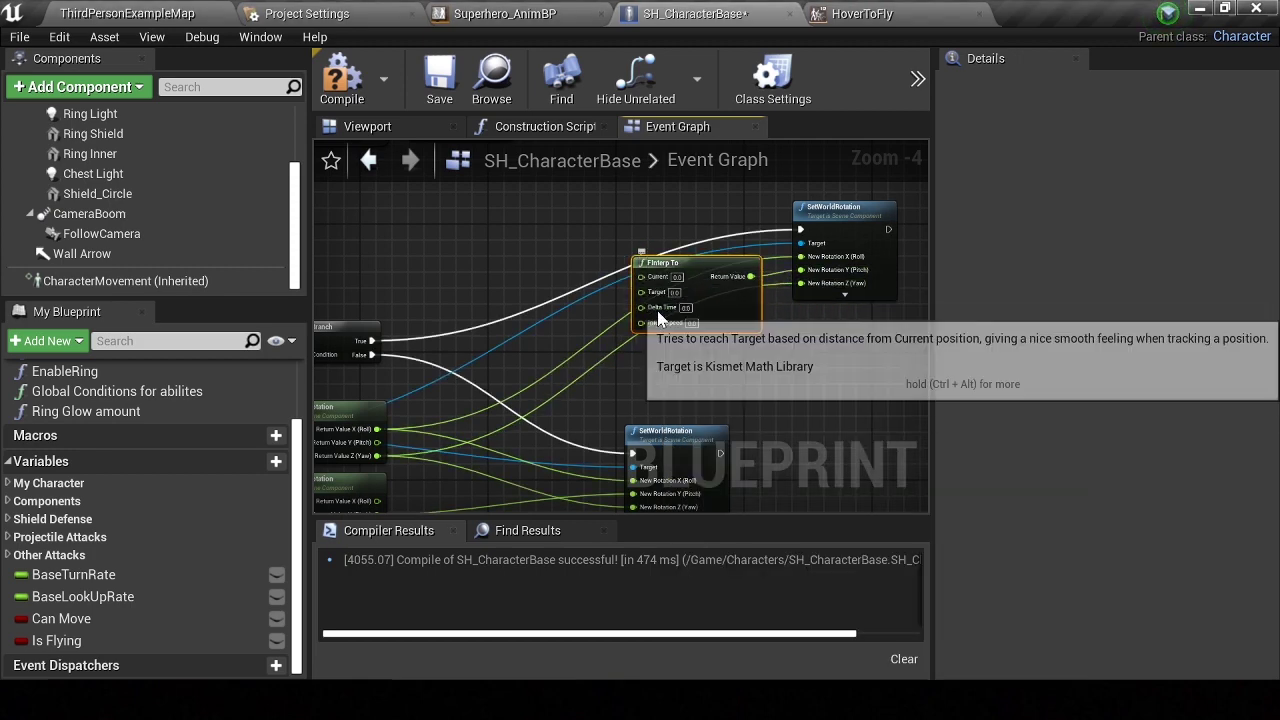
Feed FInterp To's Delta Time from Get World Delta Seconds and set Interp Speed to 2.0
drag(642, 307, 533, 255)
text(get world d)
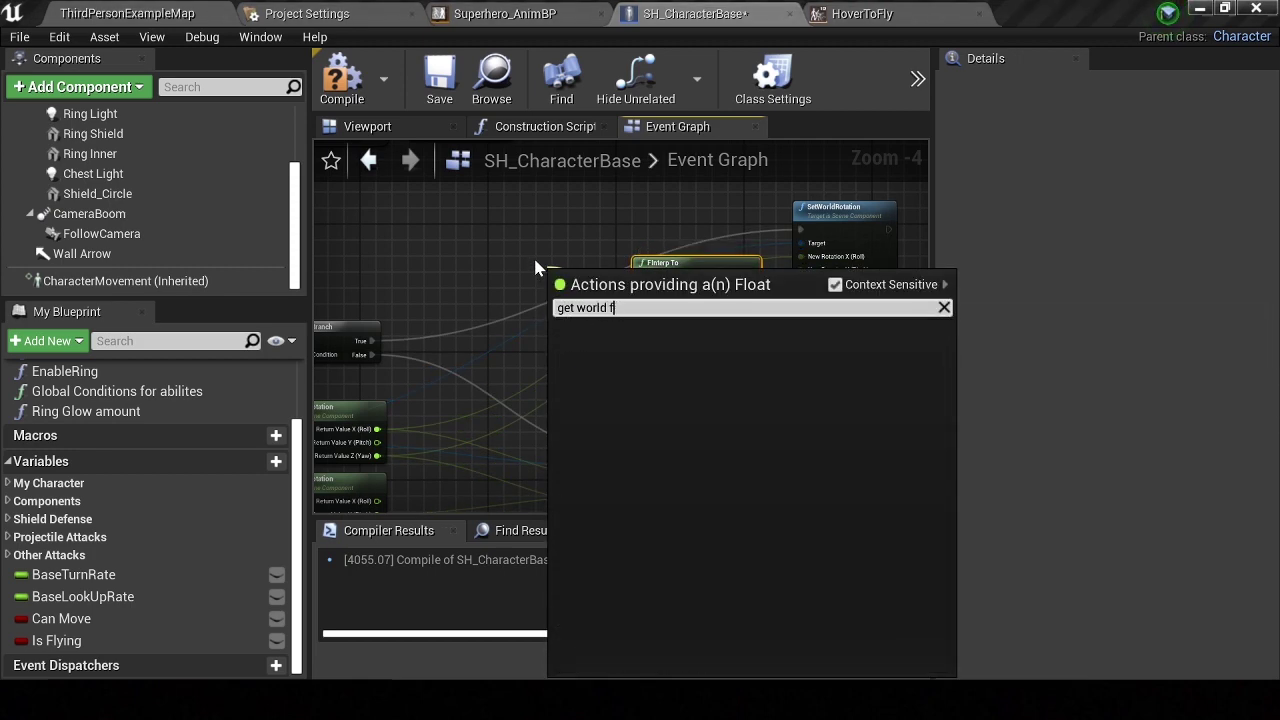
key(Return)
scroll(585, 277, up, 5)
drag(585, 280, 473, 264)
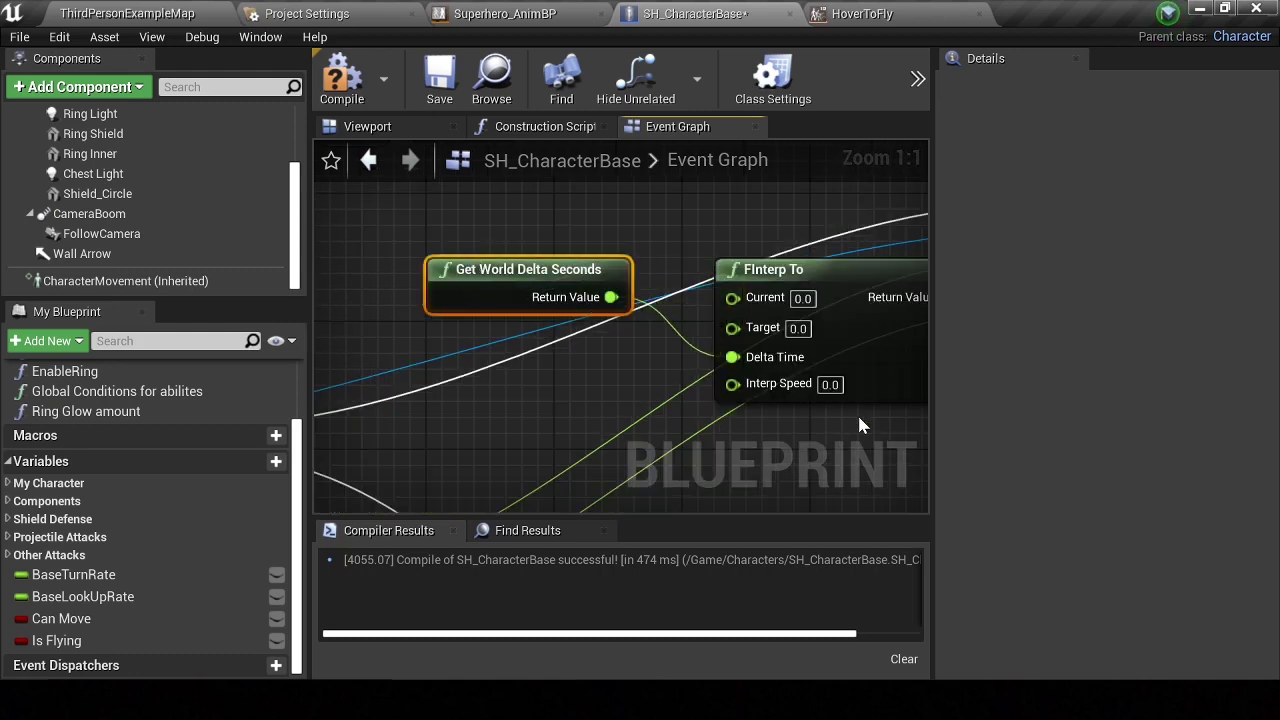
text(2)
Wire the current pitch into FInterp To's Current input and recompile
scroll(780, 390, down, 2)
scroll(712, 366, down, 2)
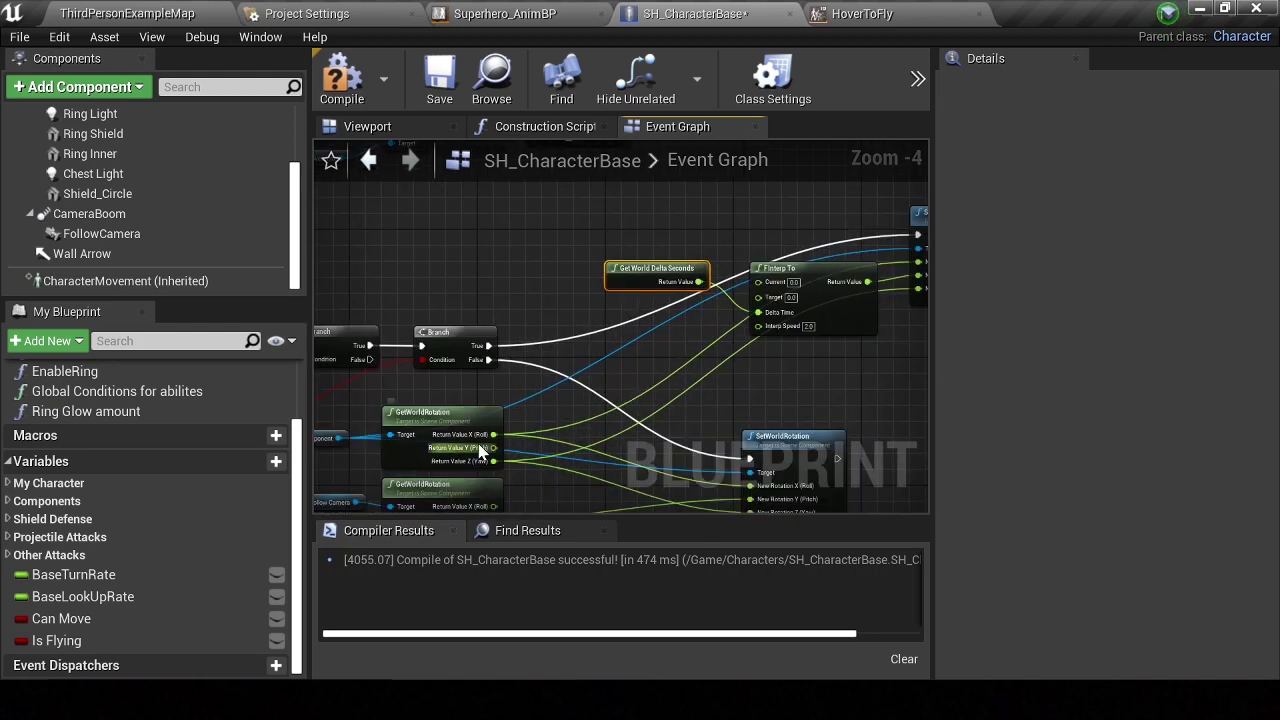
drag(480, 452, 519, 397)
drag(704, 272, 704, 270)
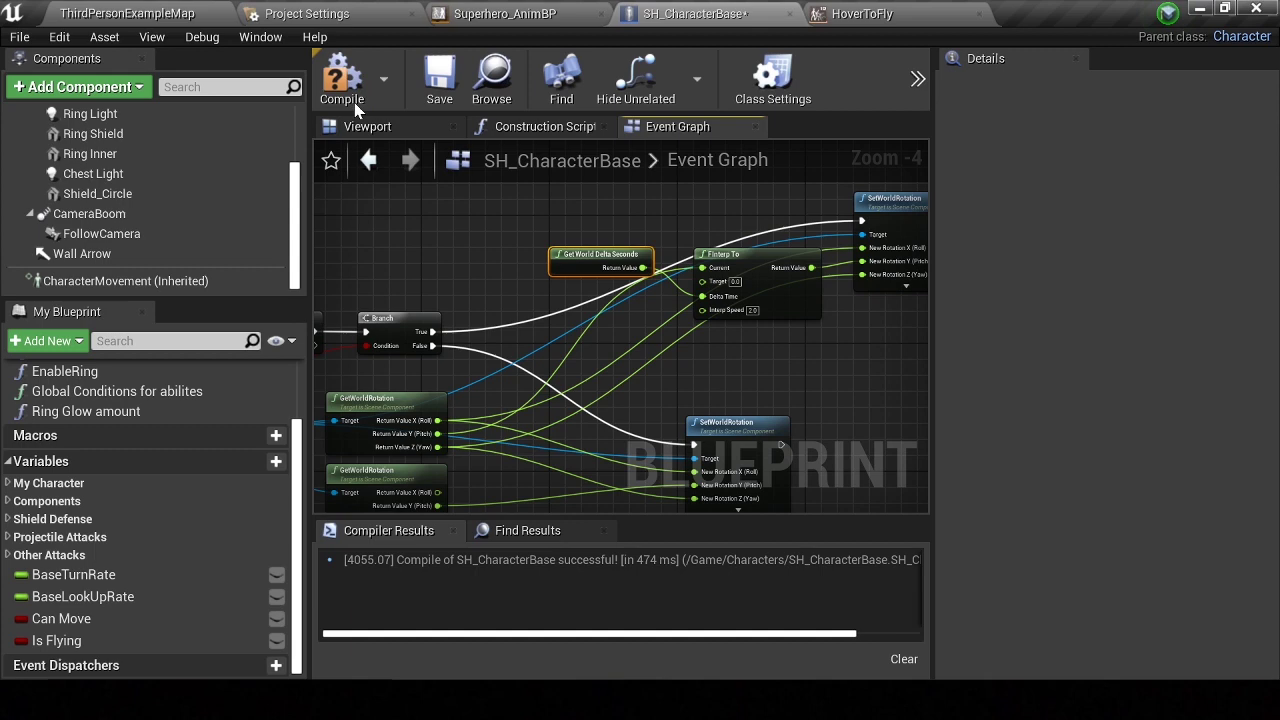
click(917, 78)
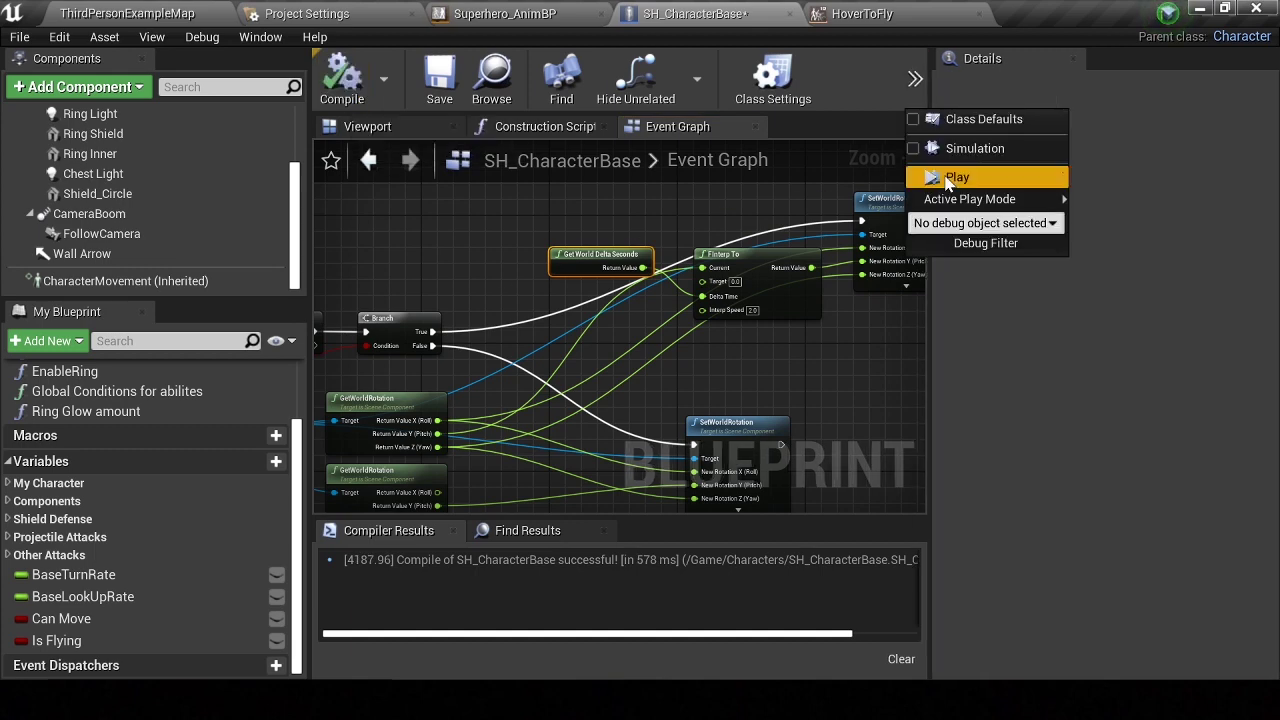
Play-test running, take-off, landing and hover-flight toggling with Space and W, then close the preview
click(943, 171)
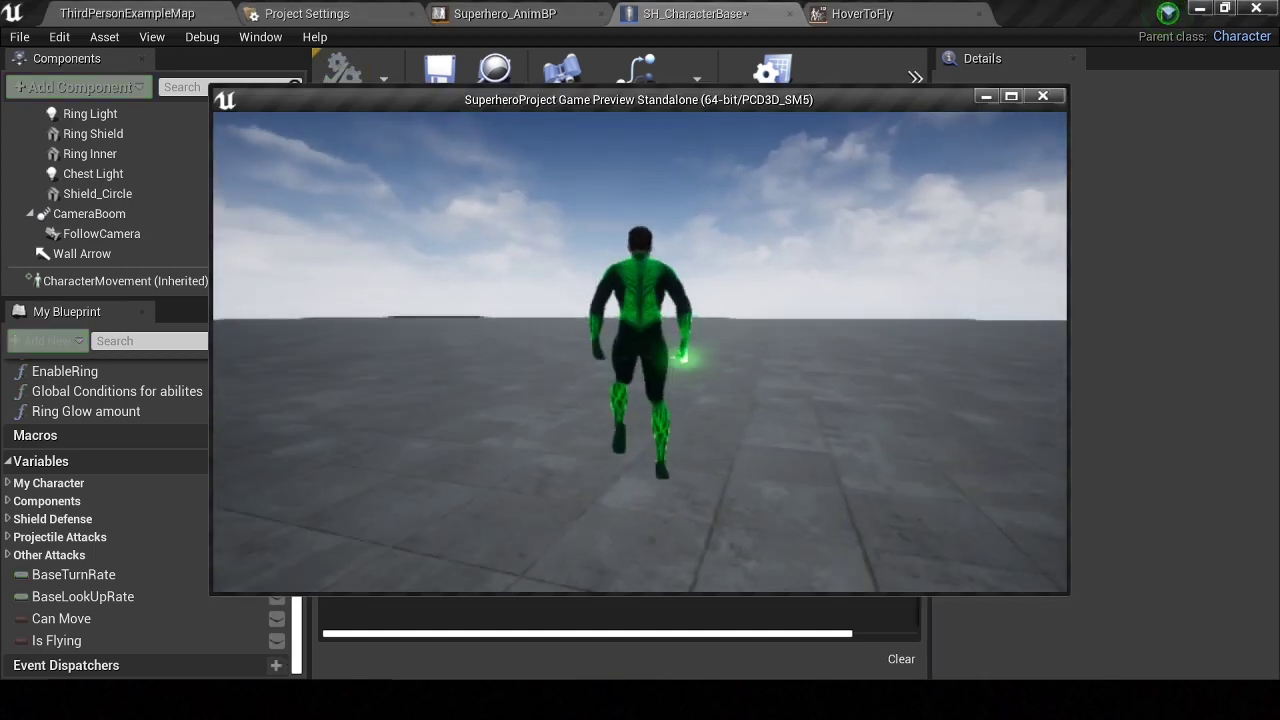
key(space)
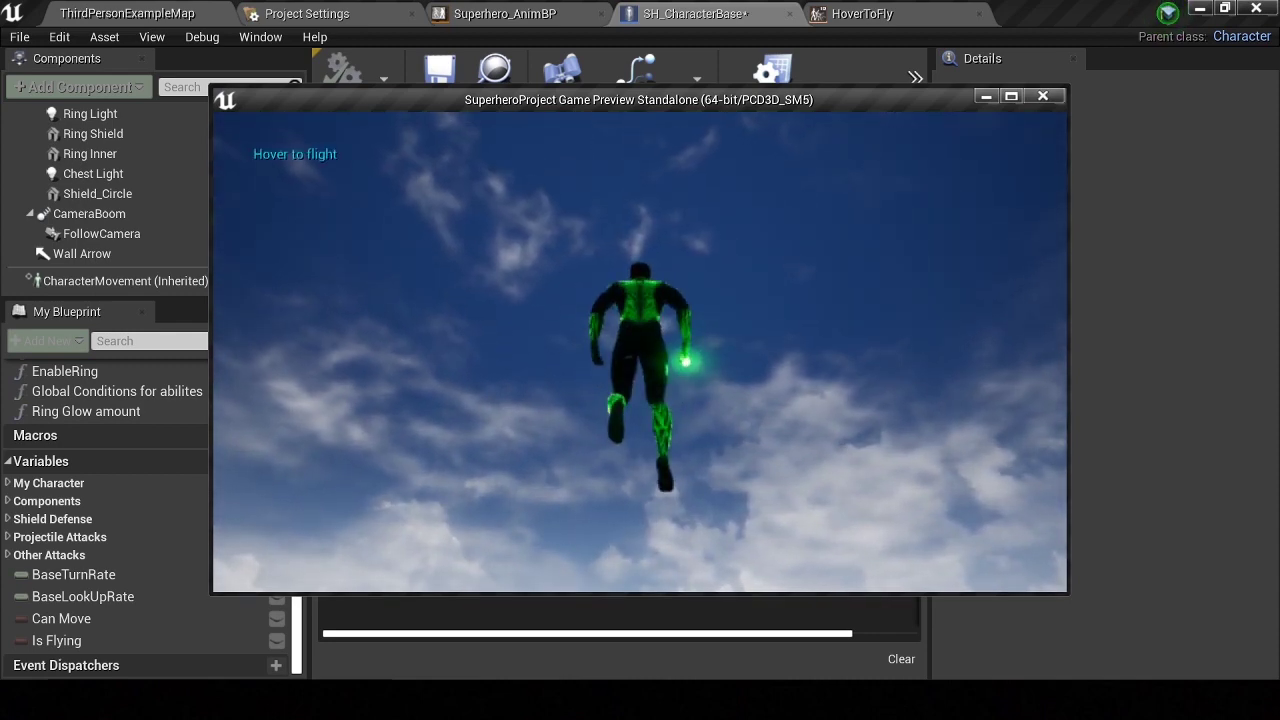
key(space)
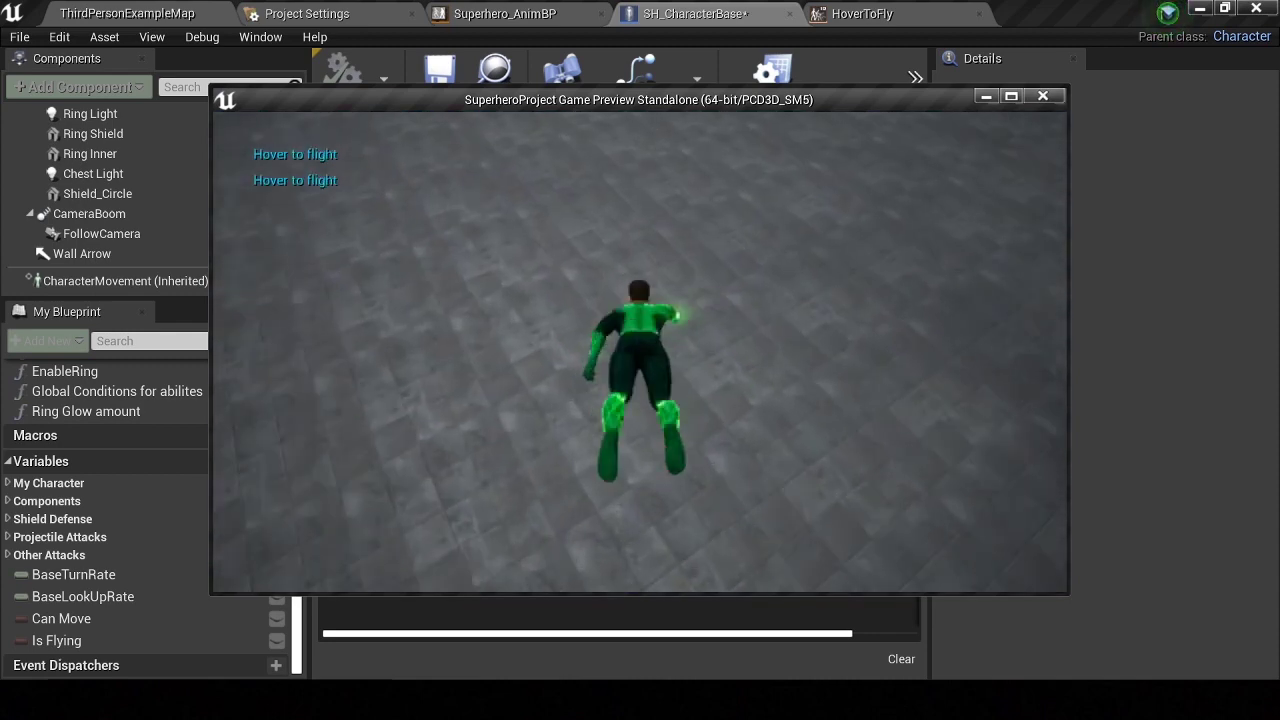
key(w)
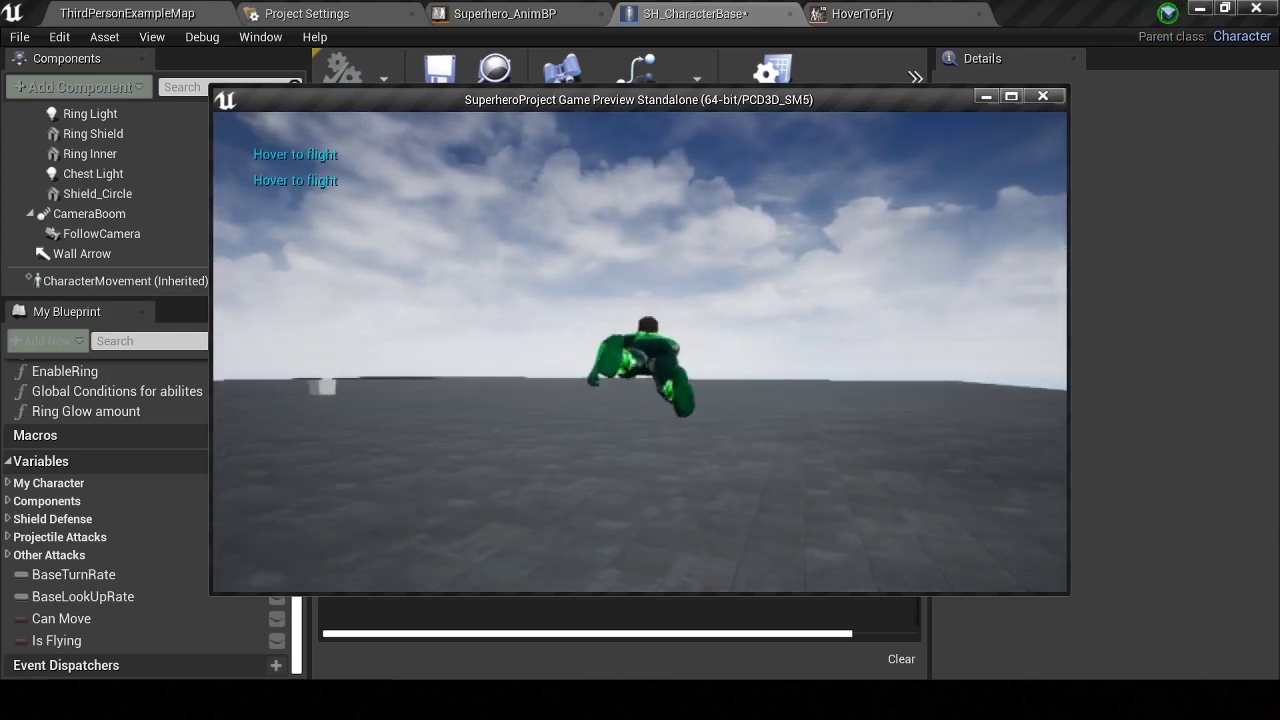
key(space)
key(space)
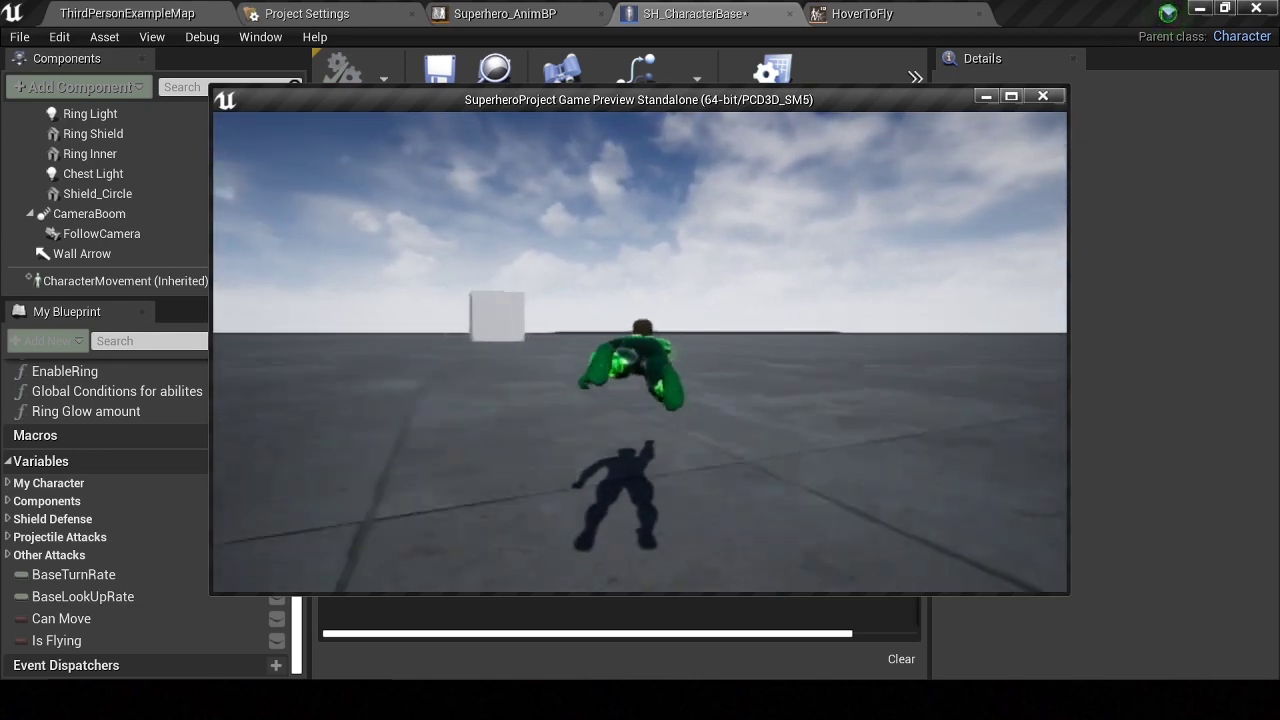
key(space)
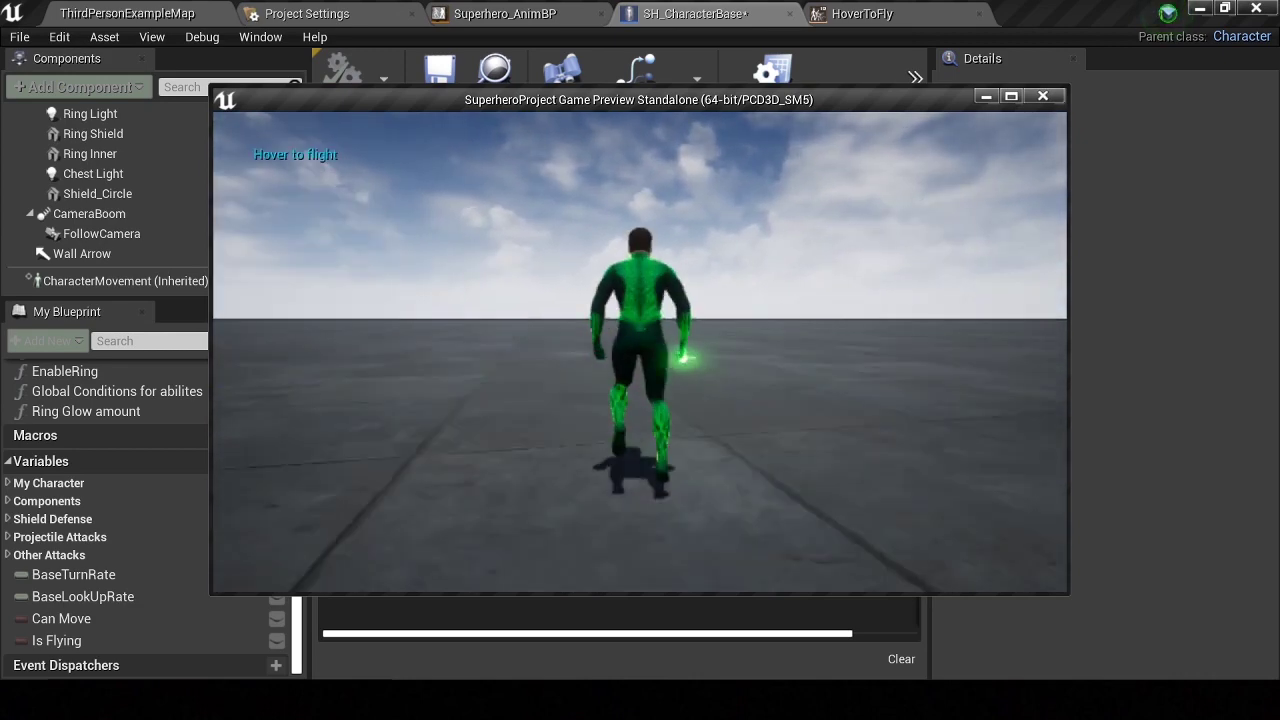
key(space)
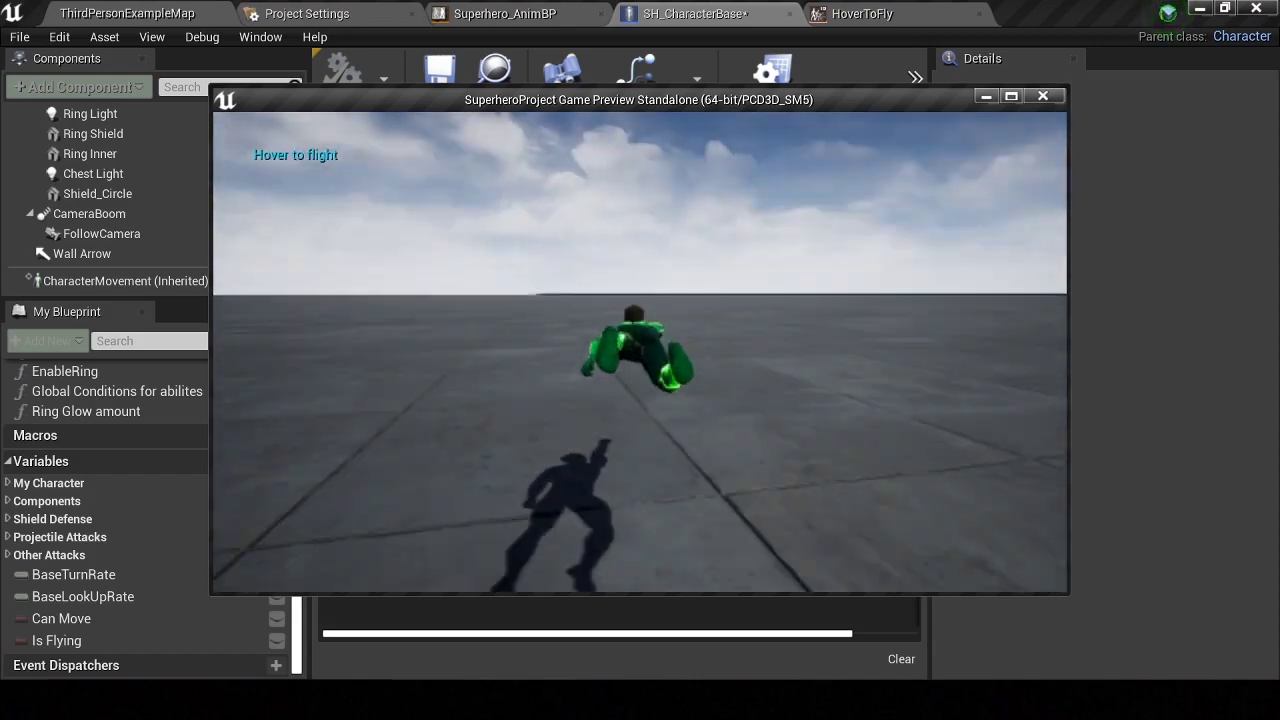
key(Escape)
scroll(660, 350, up, 1)
scroll(666, 345, down, 2)
Untick Hidden in Game on the CapsuleComponent via an 'idde' search, then launch the game preview
right_drag(666, 345, 560, 300)
scroll(625, 353, up, 2)
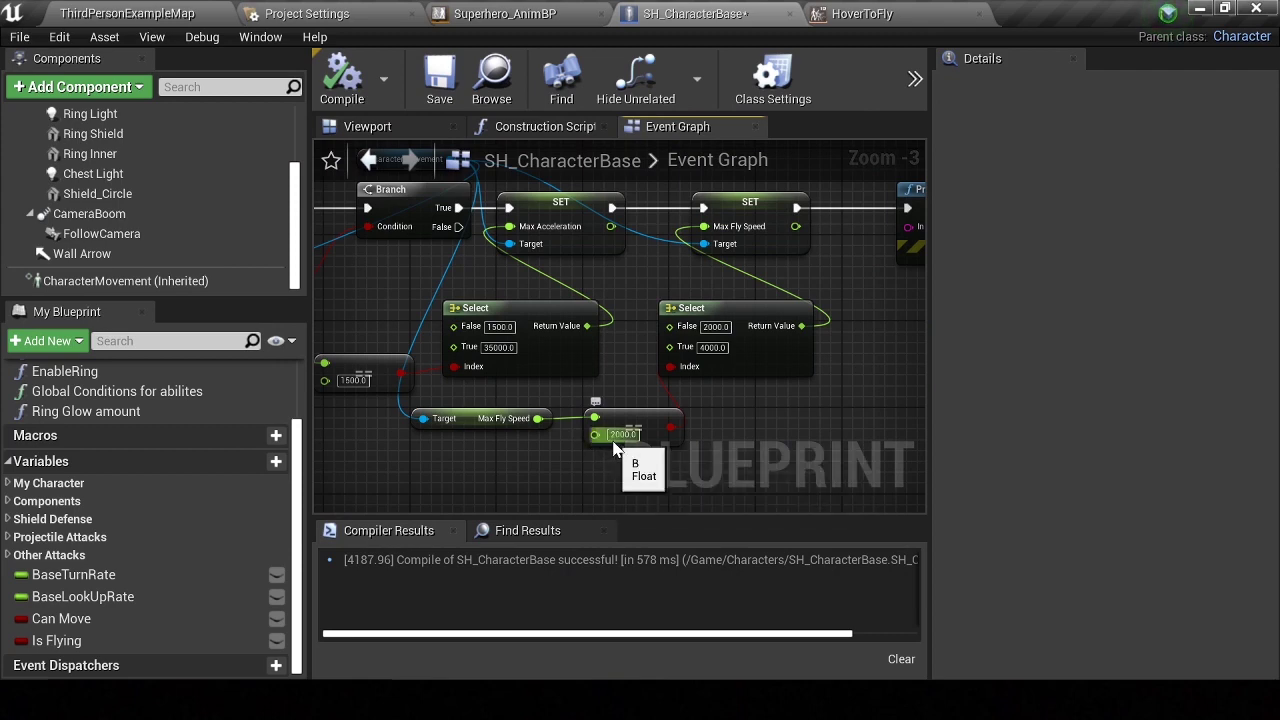
right_drag(544, 355, 779, 348)
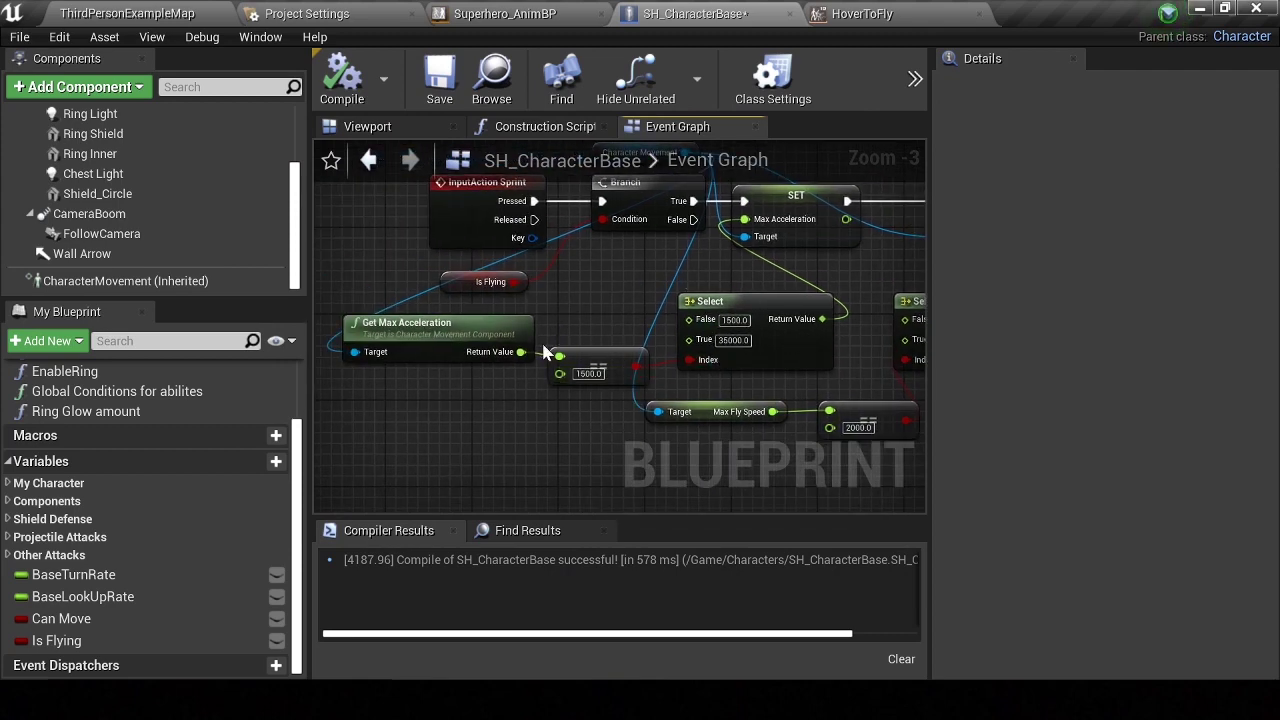
scroll(192, 195, up, 3)
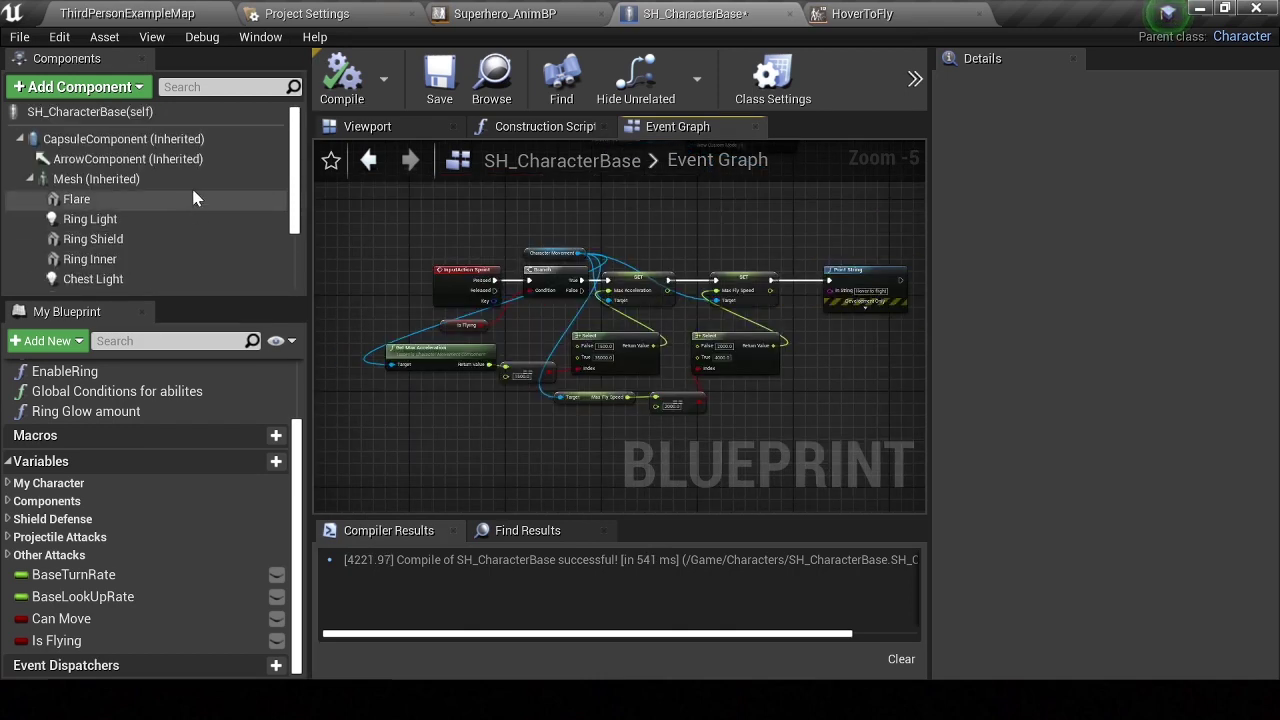
click(180, 139)
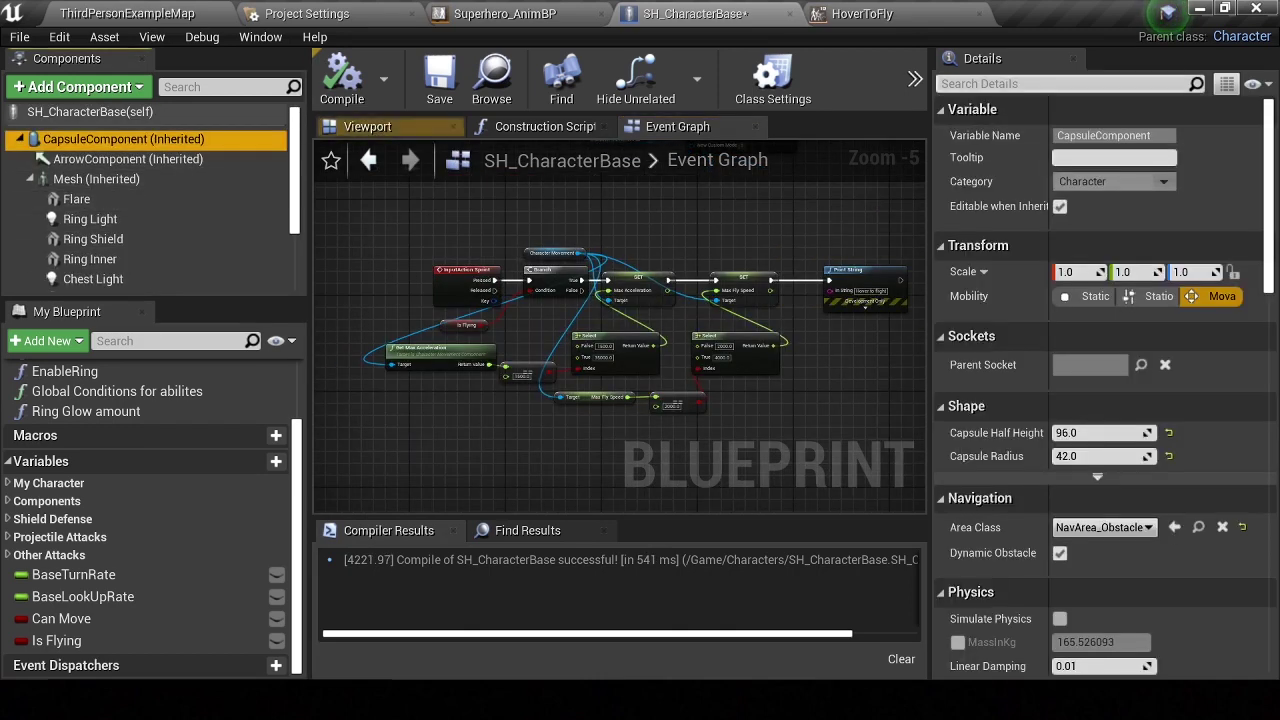
scroll(1100, 350, down, 5)
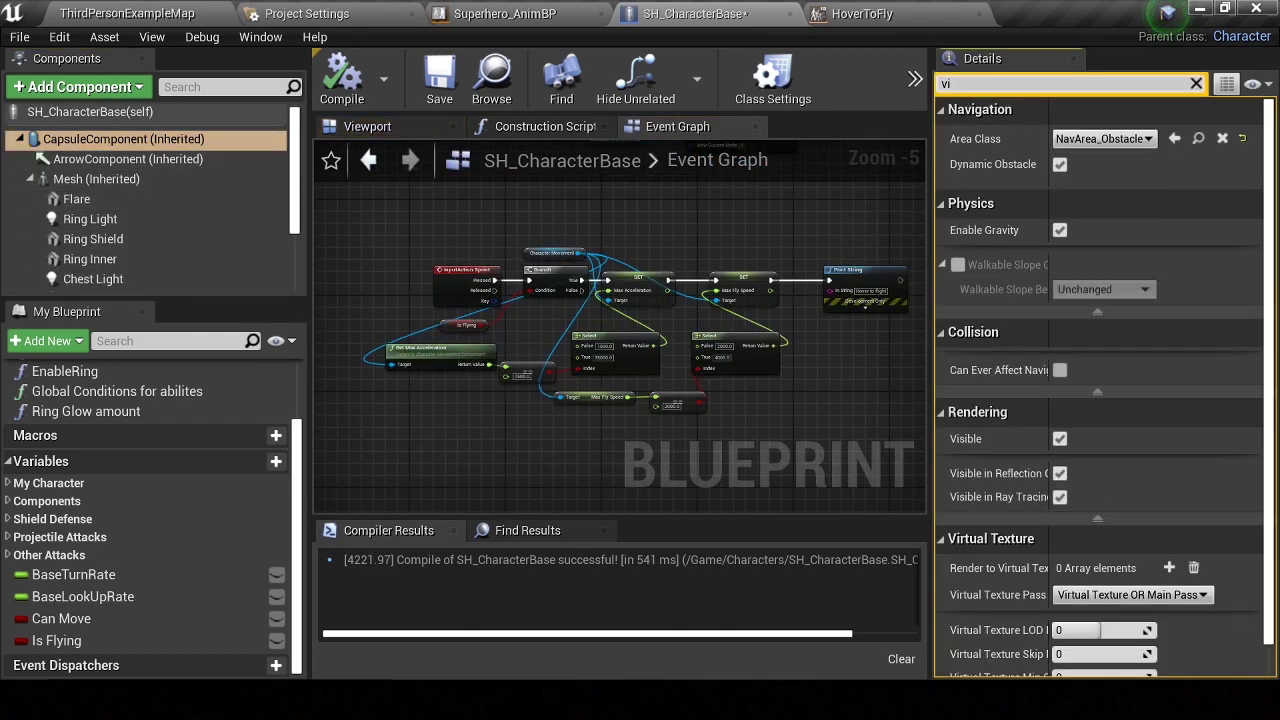
click(1060, 83)
text(idde)
click(1059, 216)
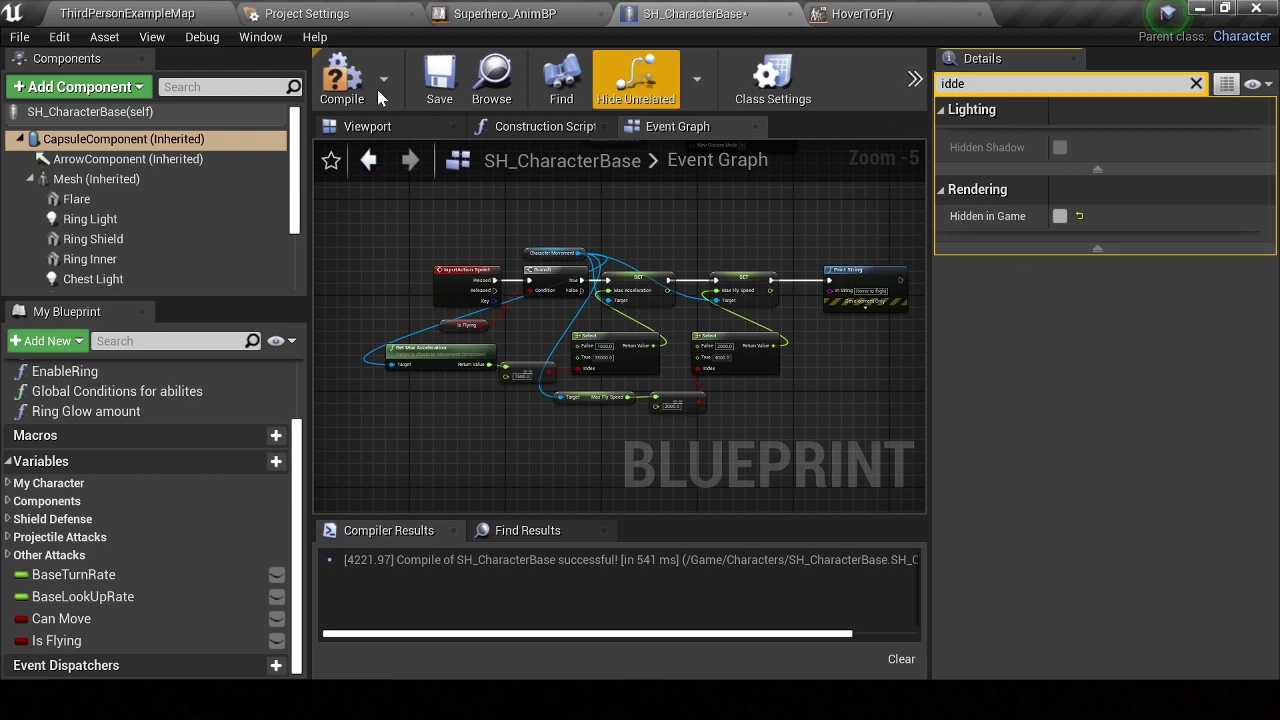
click(915, 80)
click(943, 171)
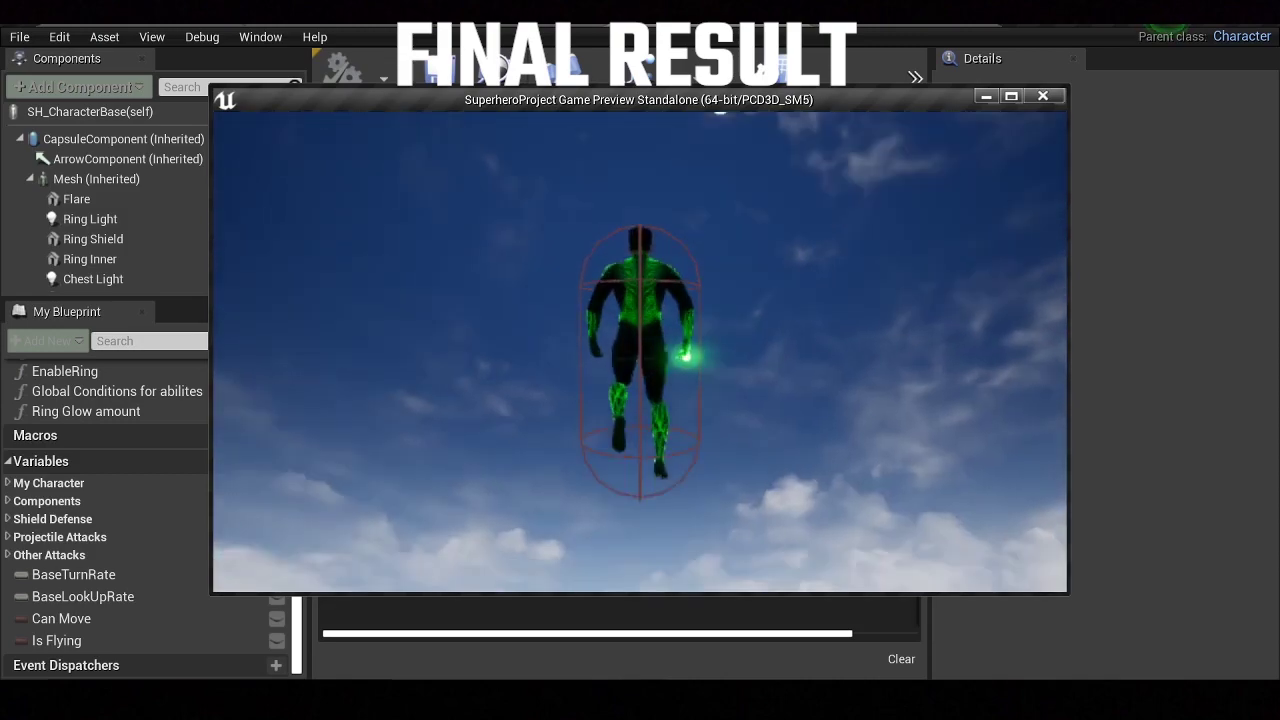
Close the standalone game preview after watching the capsule-visible flight test
key(Escape)
scroll(657, 417, down, 3)
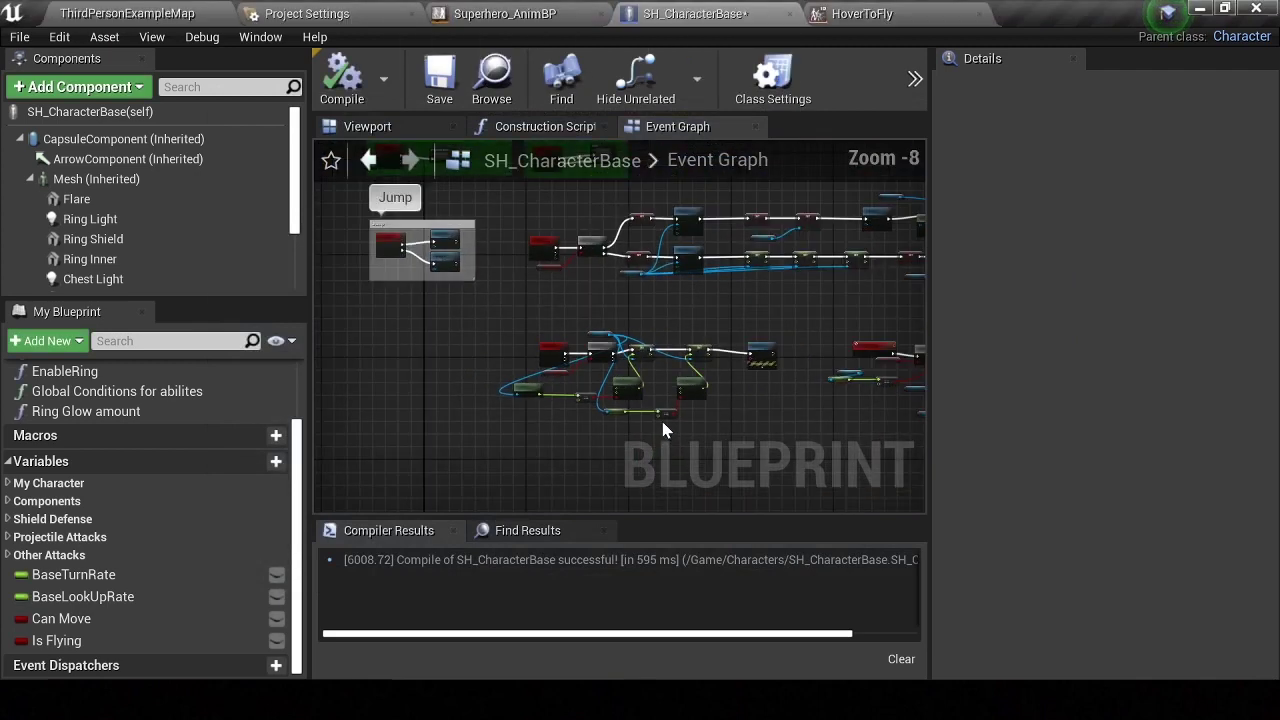
Add a new comment box to the event graph
right_drag(660, 417, 577, 305)
scroll(464, 352, up, 1)
scroll(497, 355, up, 3)
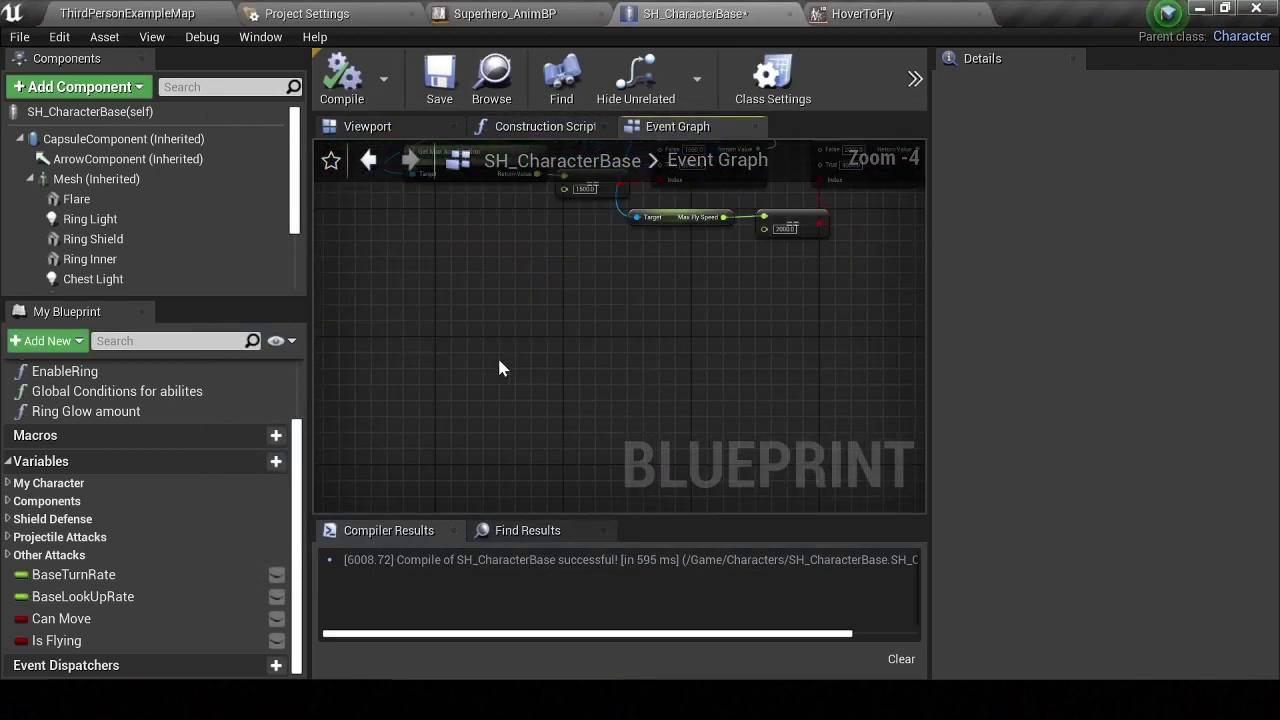
right_click(499, 367)
text(commen)
key(Return)
Type a note into the comment, then delete the comment box
text(I will fix the col)
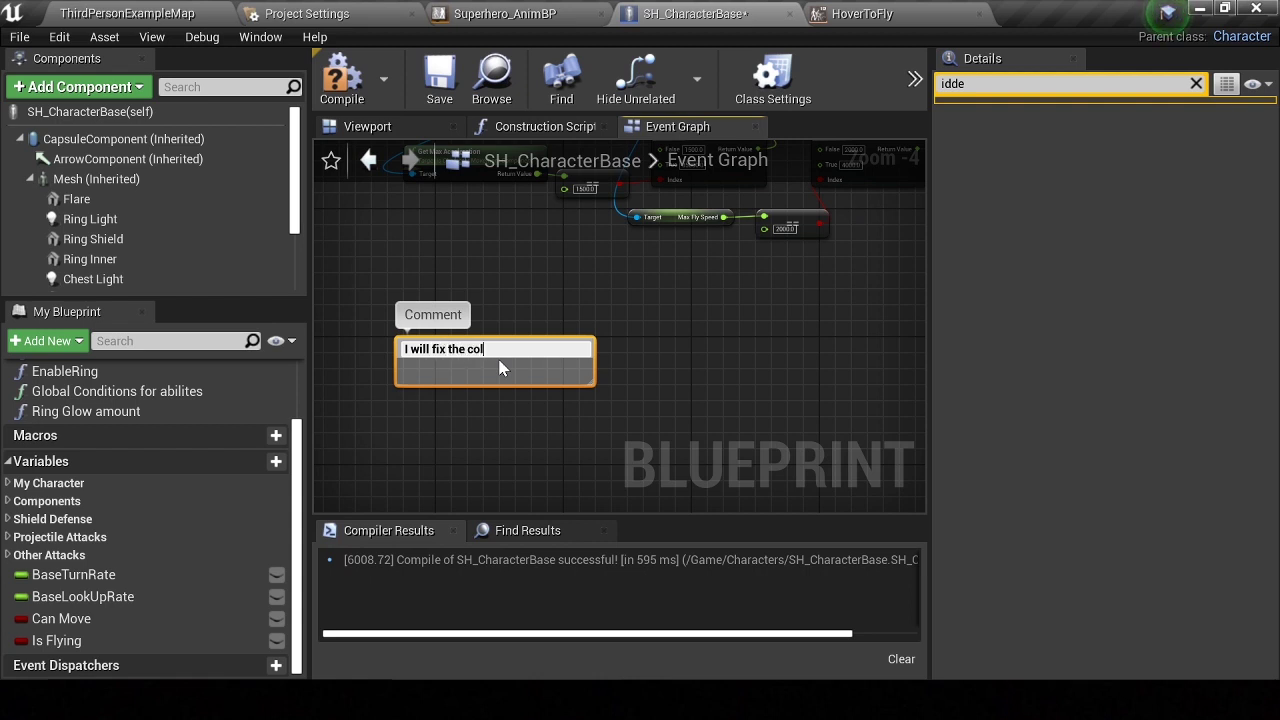
key(BackSpace)
key(BackSpace)
key(BackSpace)
text(ure video. In the next one i wil)
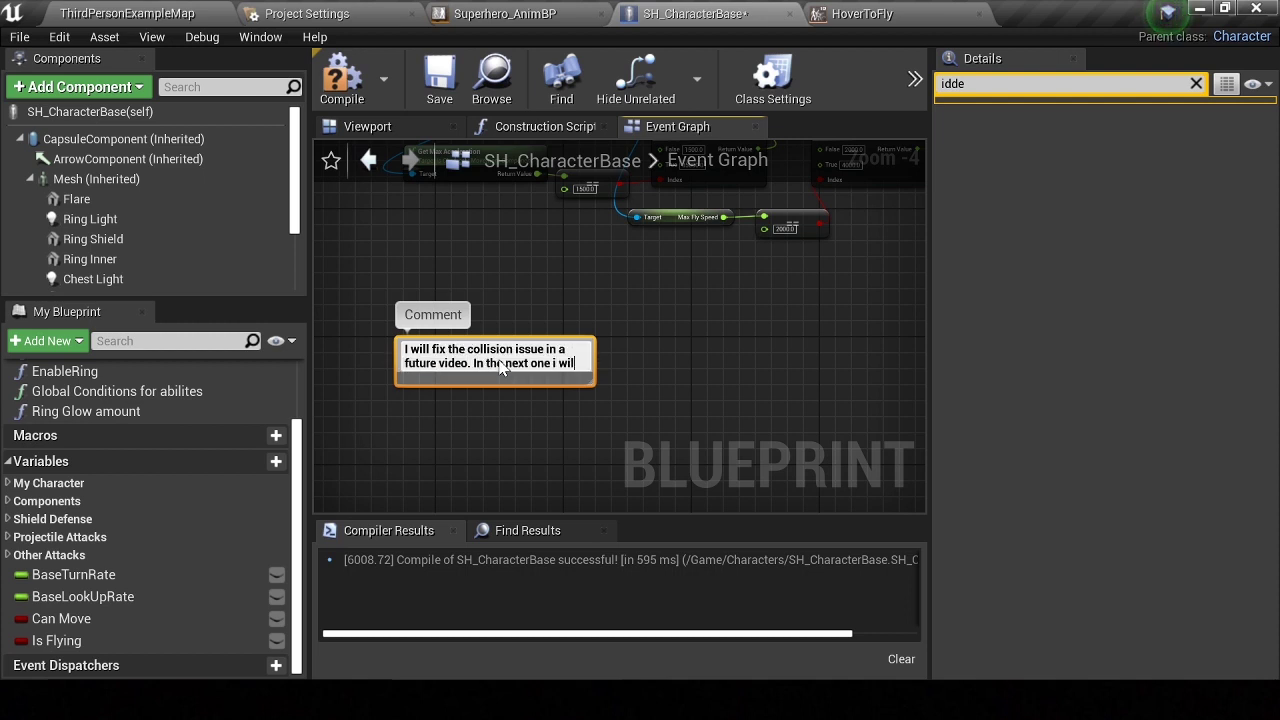
text(l be )
text(nding a)
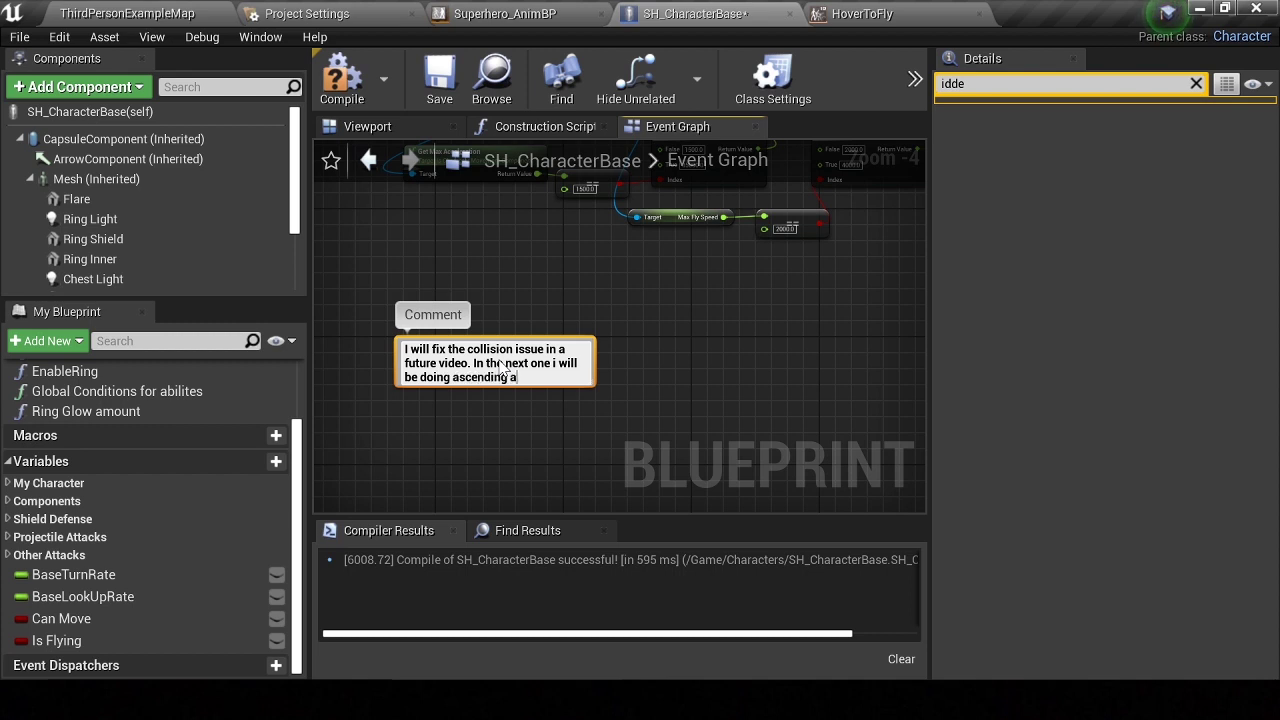
text(nd descending while hovering)
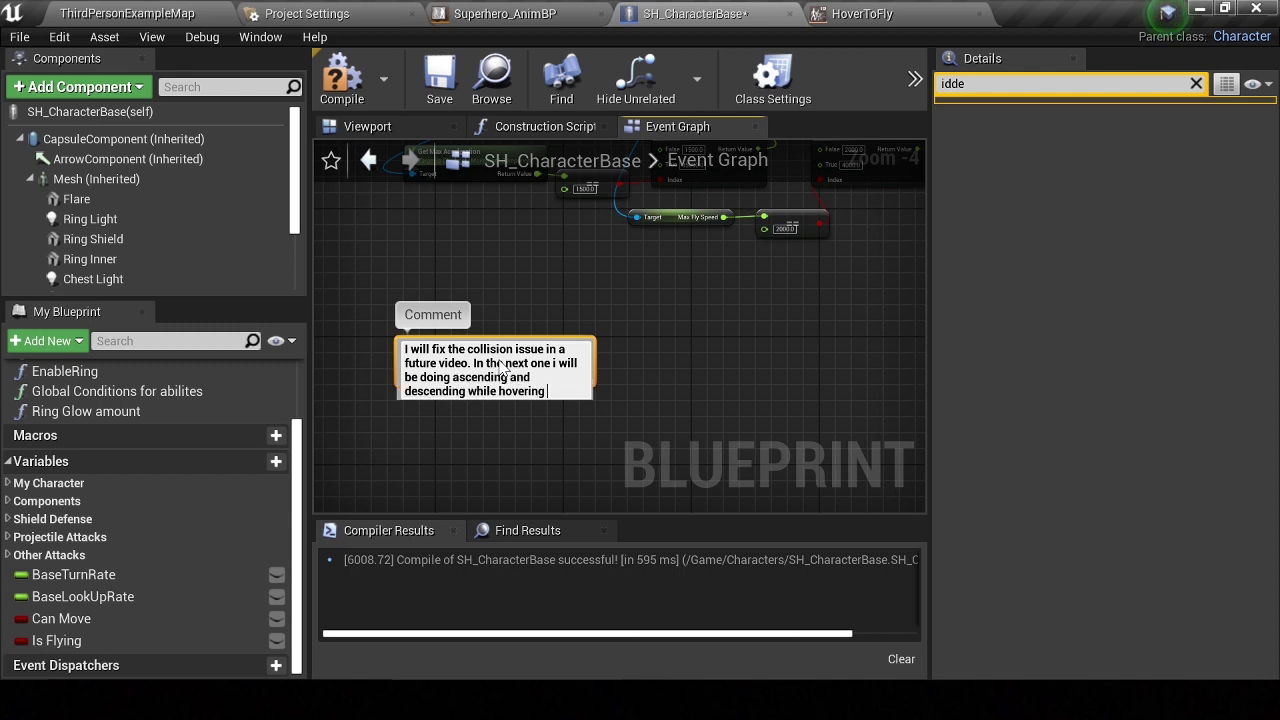
text(maybe directional)
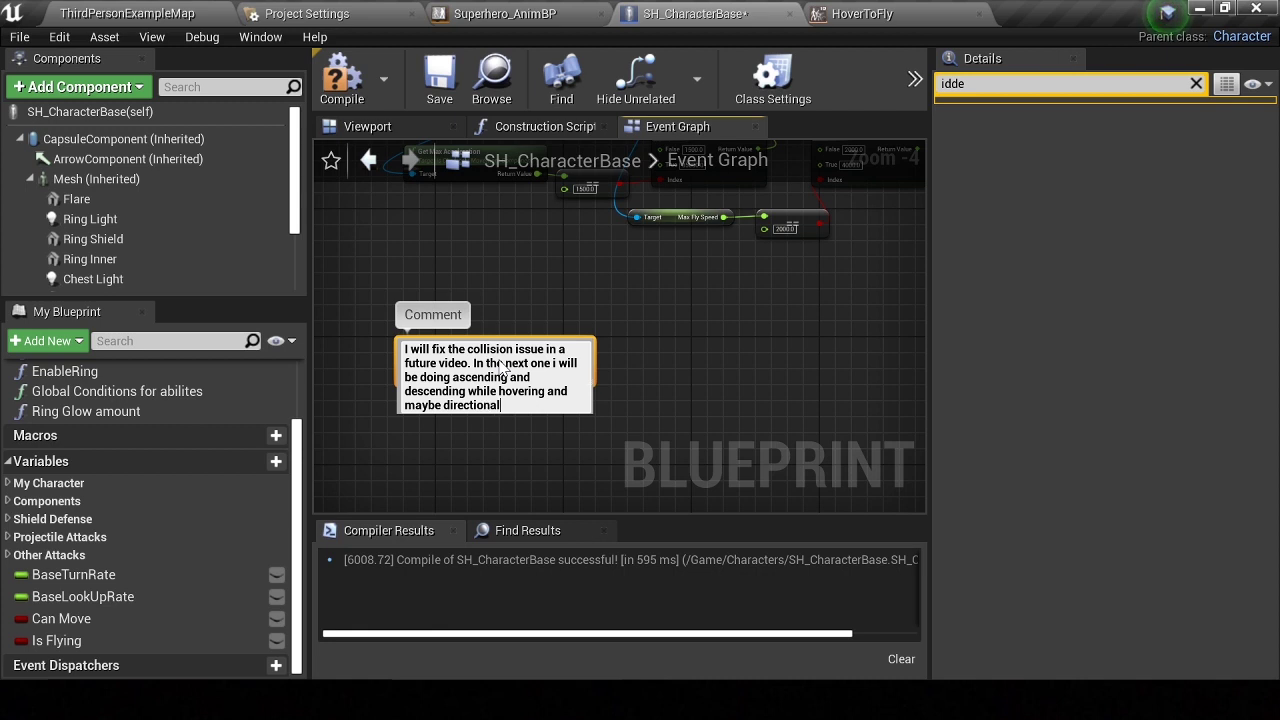
text(ent so left,right)
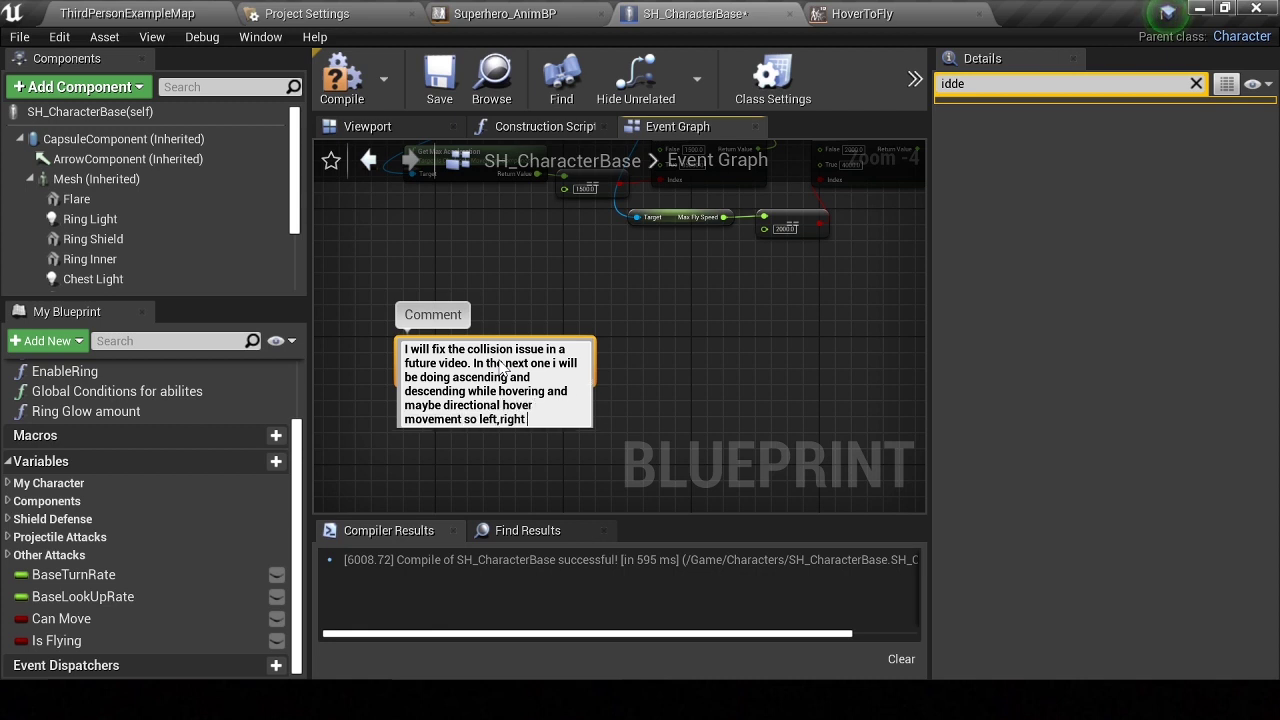
text( :D thans)
text(ching.)
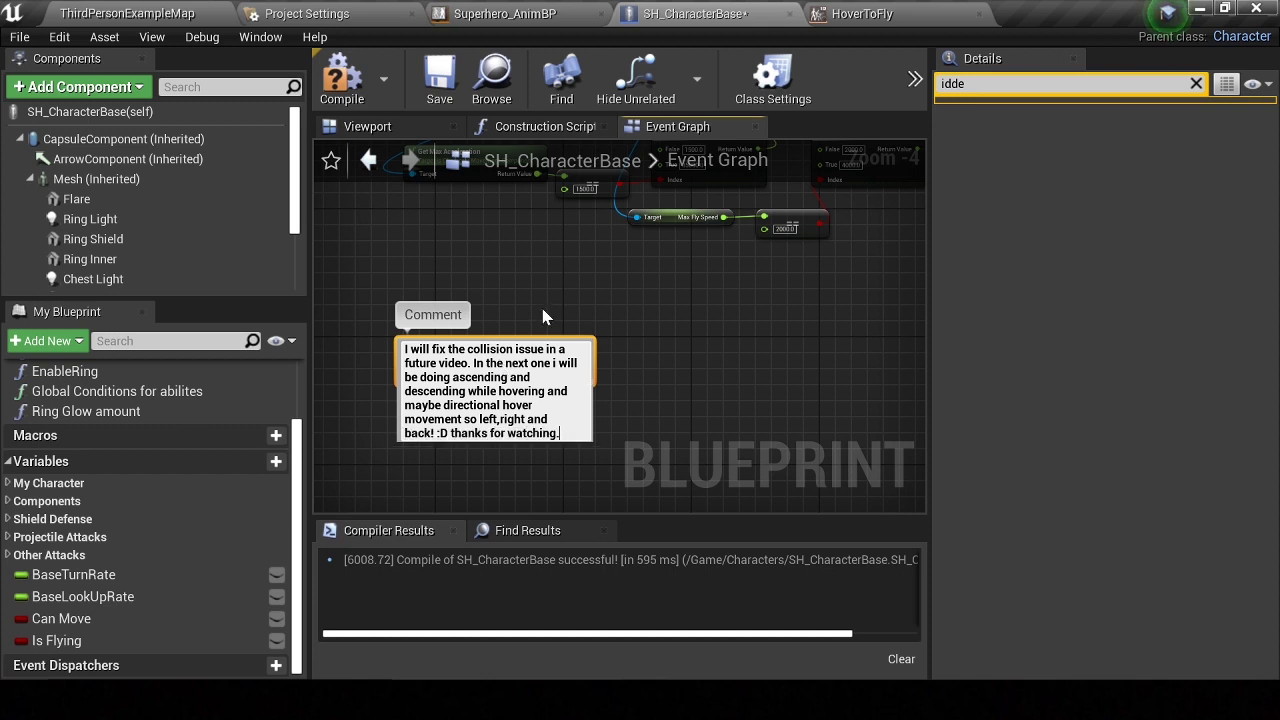
click(597, 388)
click(585, 438)
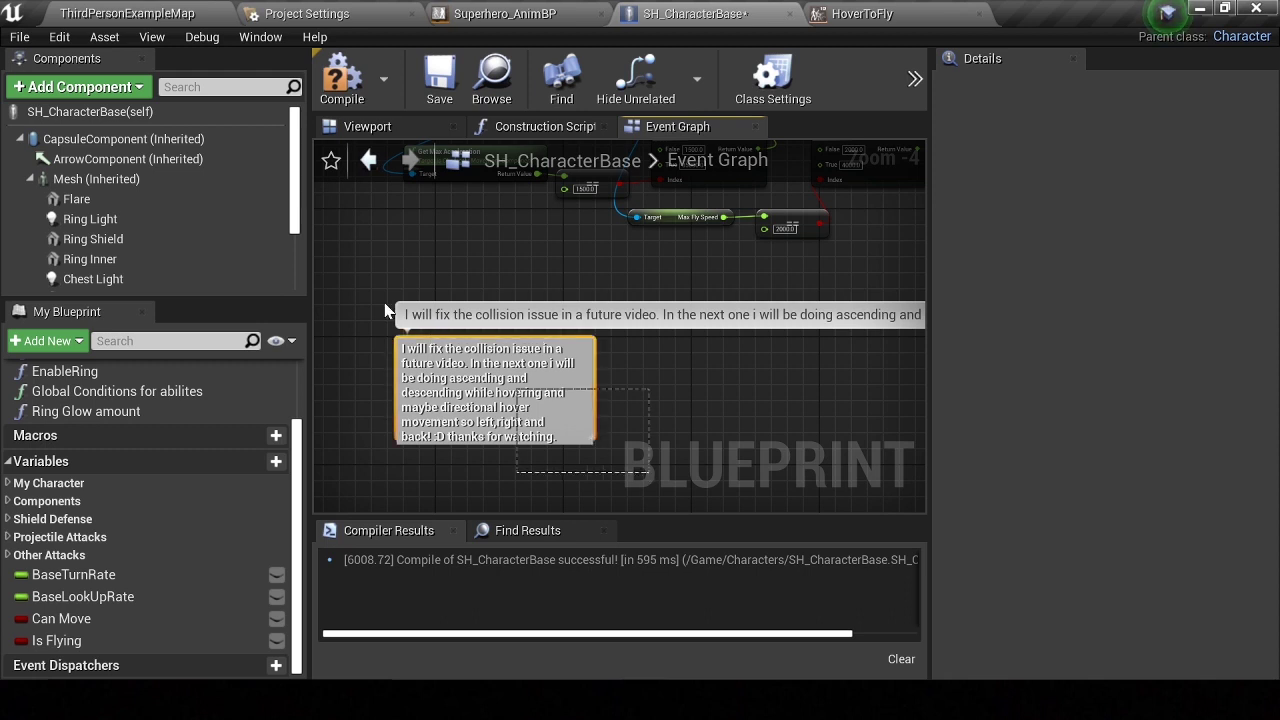
key(Delete)
Tick Hidden in Game on CapsuleComponent again and recompile with F7
click(342, 80)
click(1059, 216)
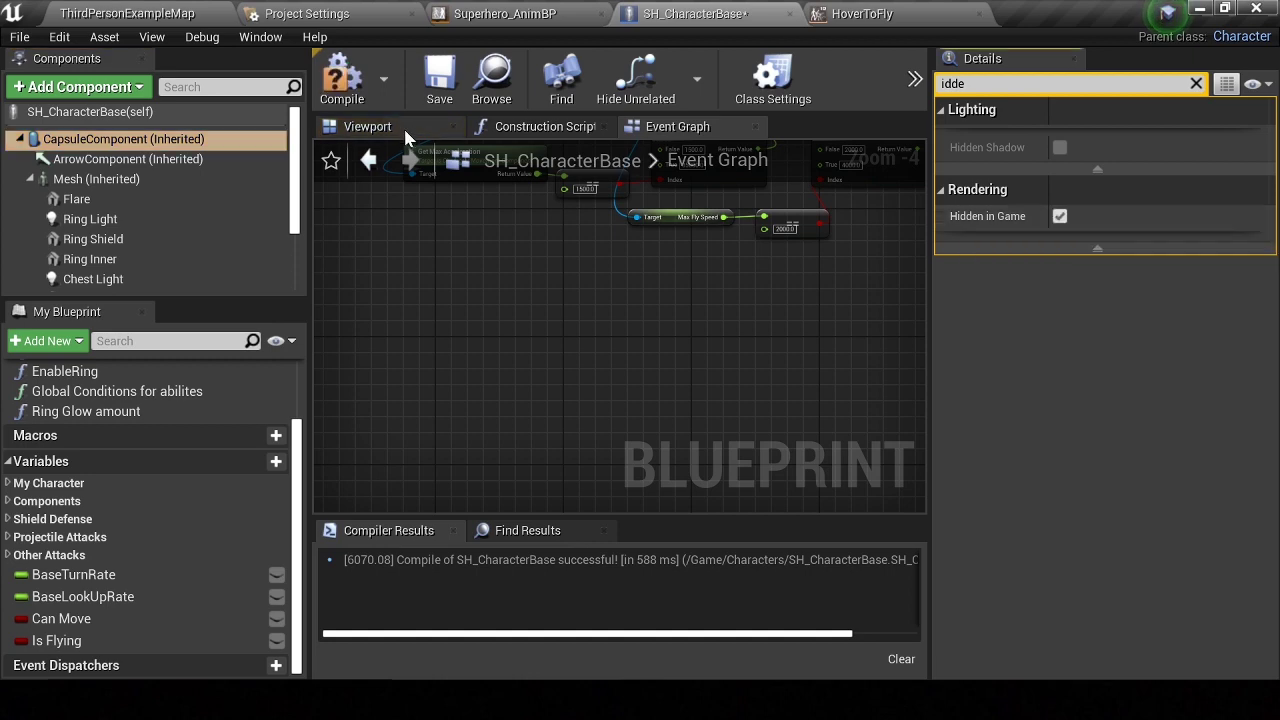
key(F7)
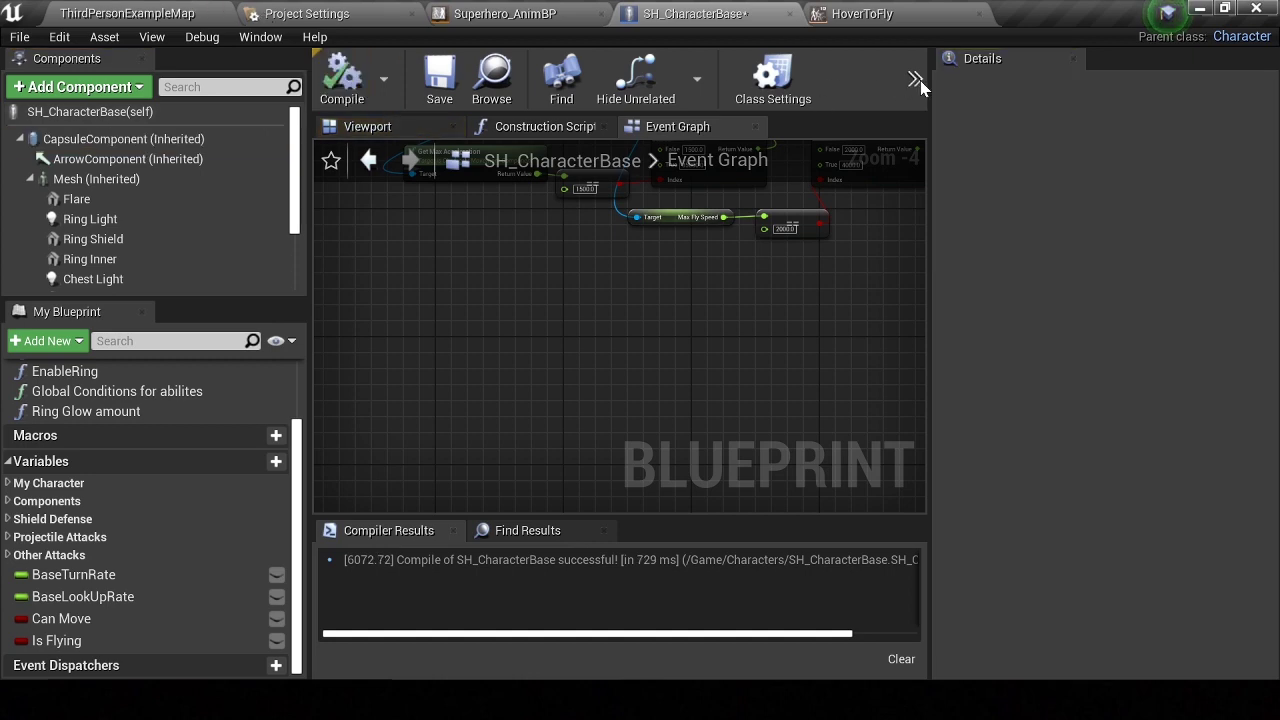